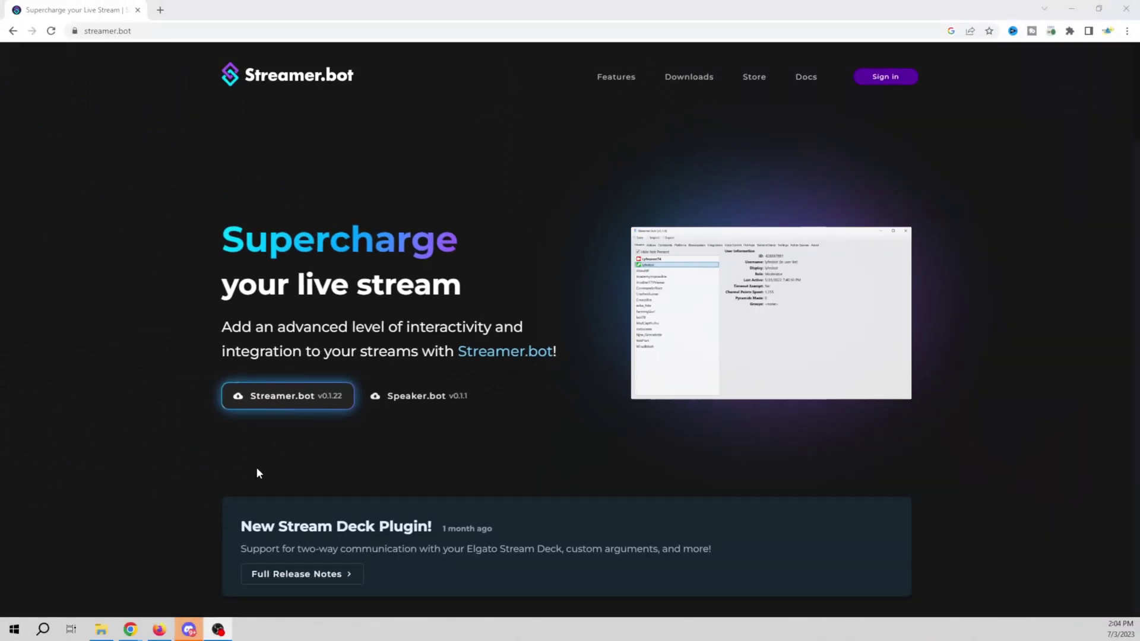
# Download Streamer.bot v0.1.22 and extract its zip file within Downloads, with showing extracted files on completion turned off.
pyautogui.click(259, 402)
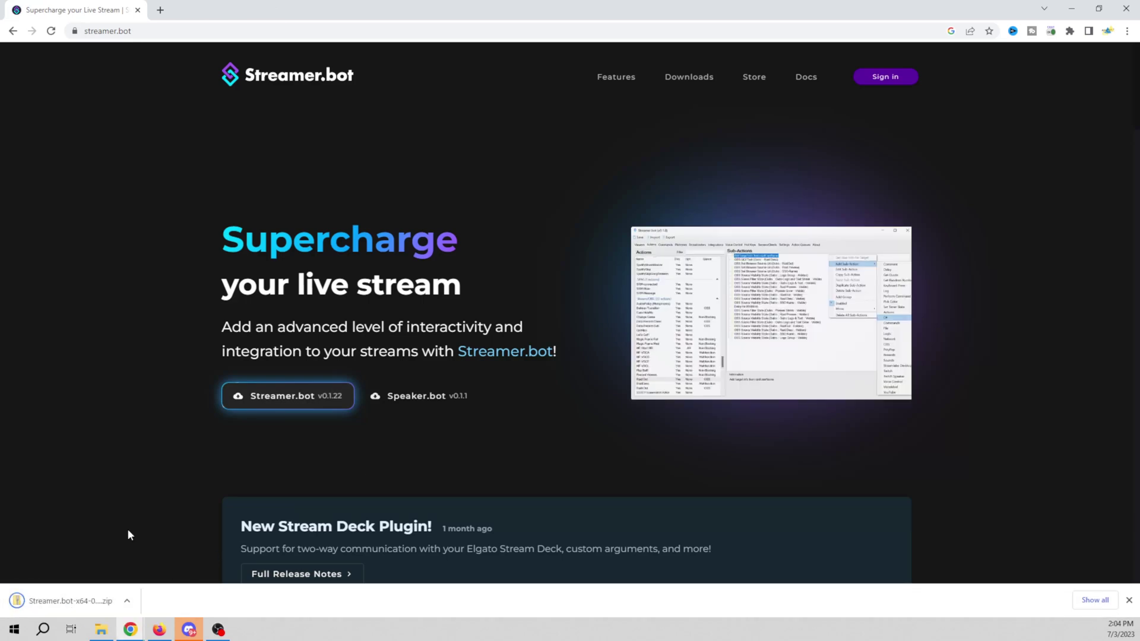
pyautogui.press('super+e')
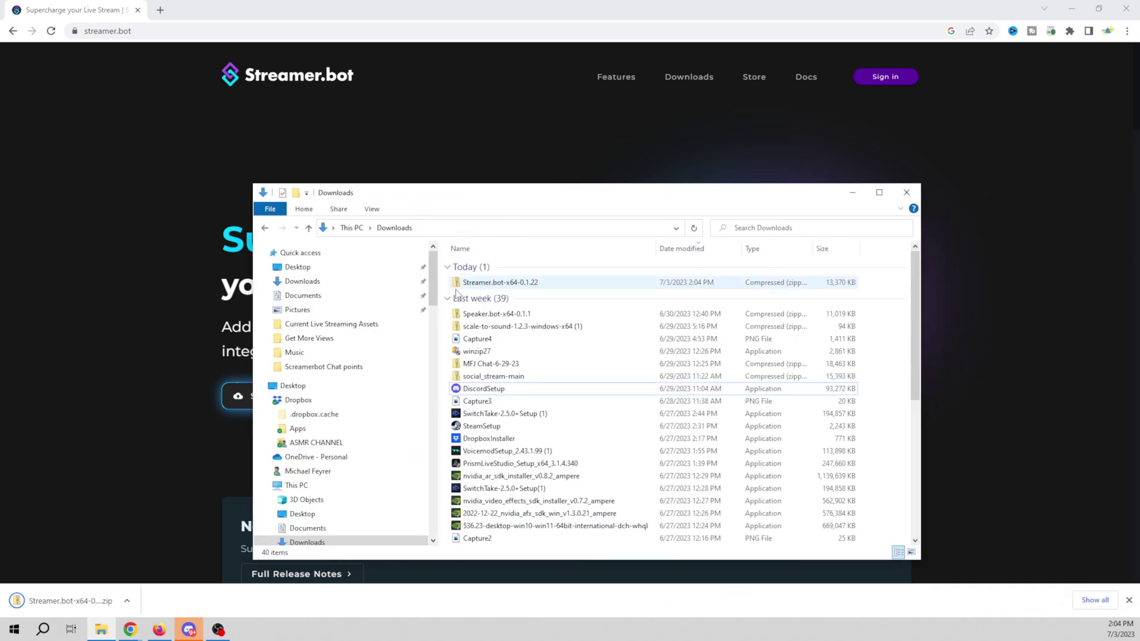
pyautogui.rightClick(476, 283)
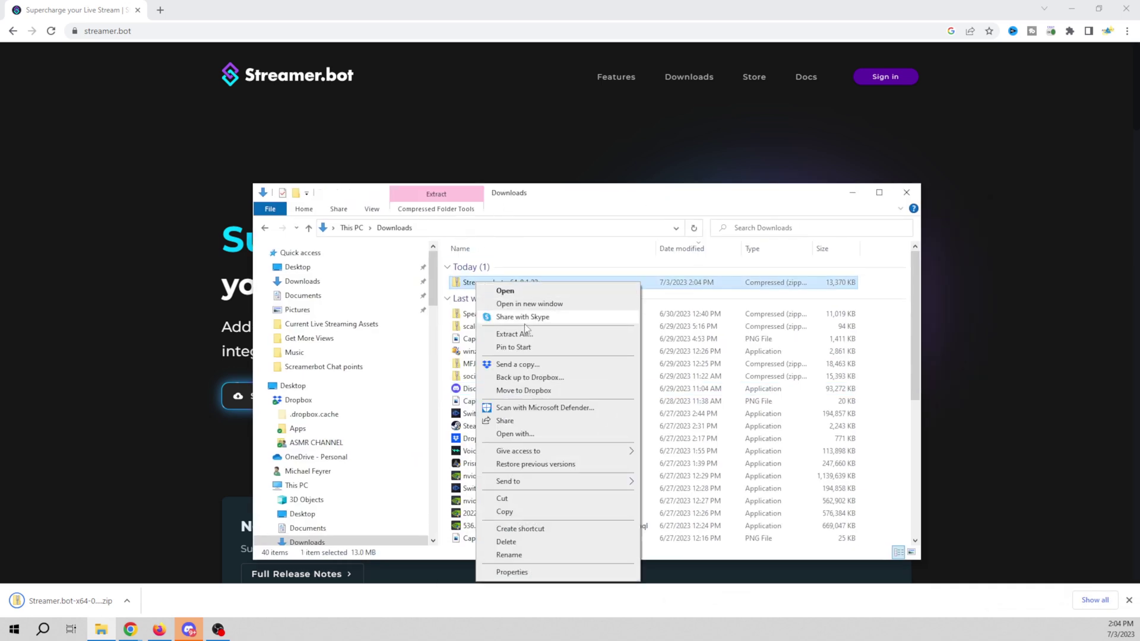
pyautogui.click(533, 334)
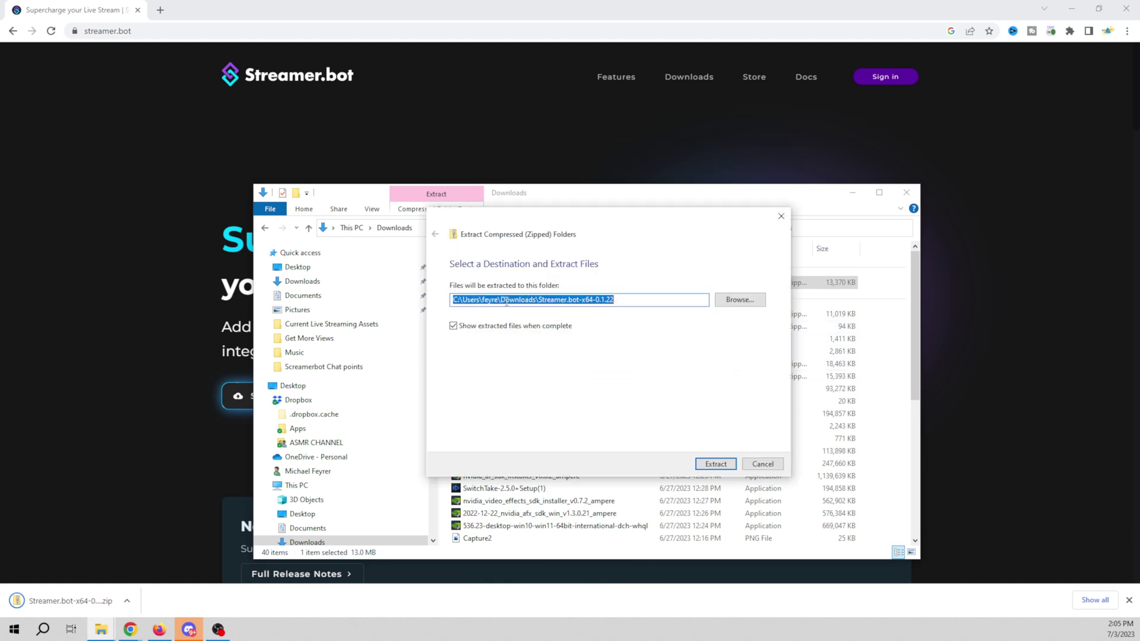
pyautogui.click(462, 329)
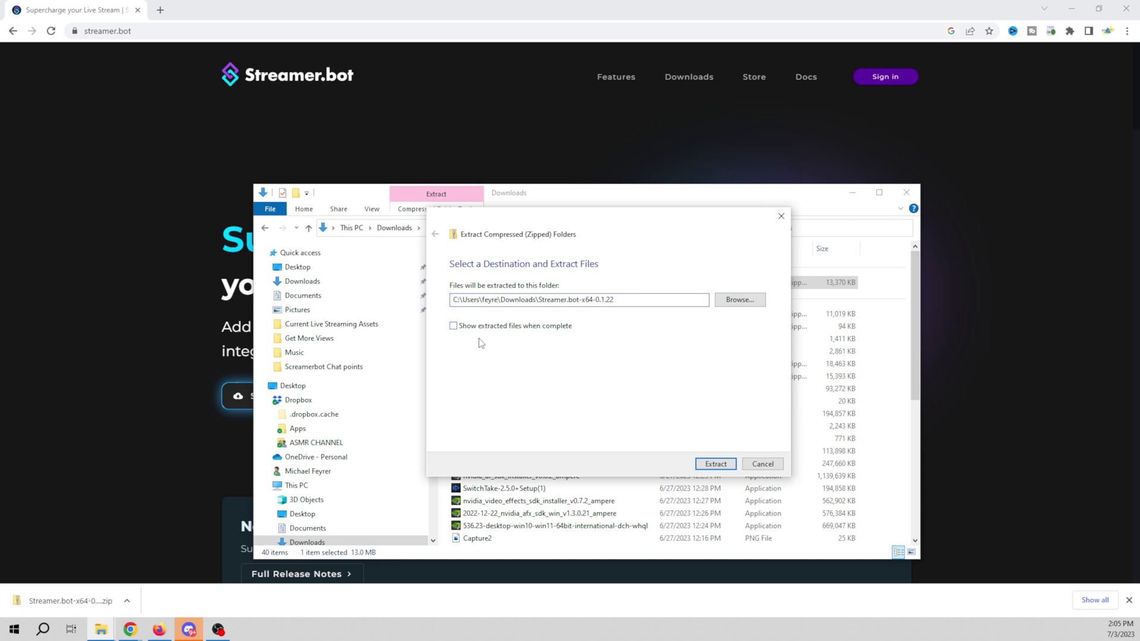
pyautogui.click(715, 463)
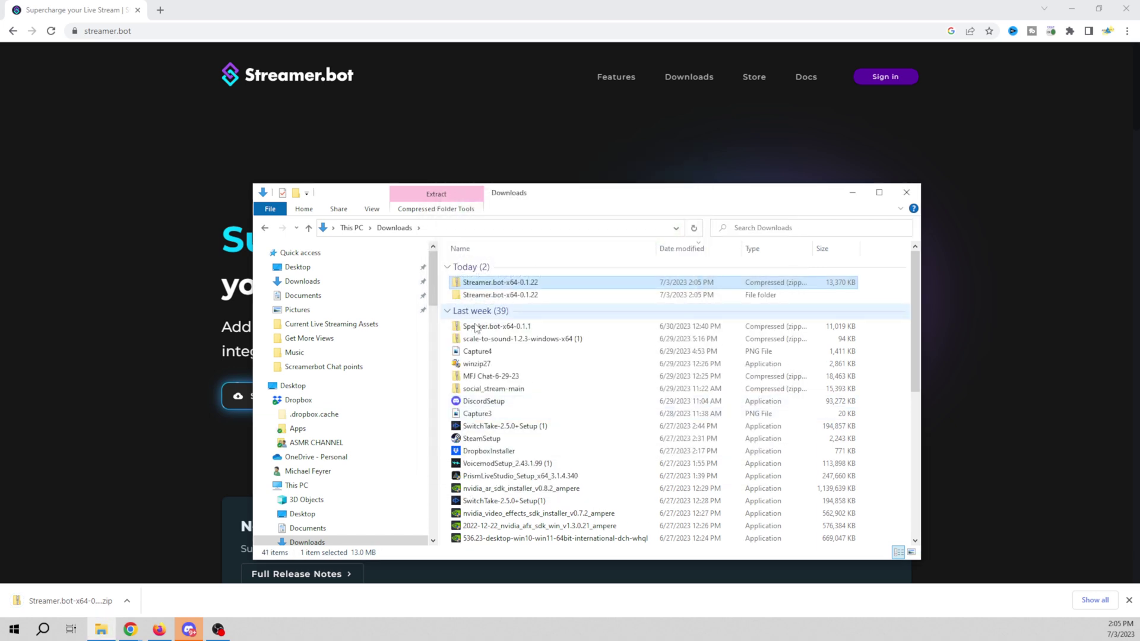
# Rename the extracted Streamer.bot folder in Downloads to "Streamer bot tutorial".
pyautogui.click(476, 298)
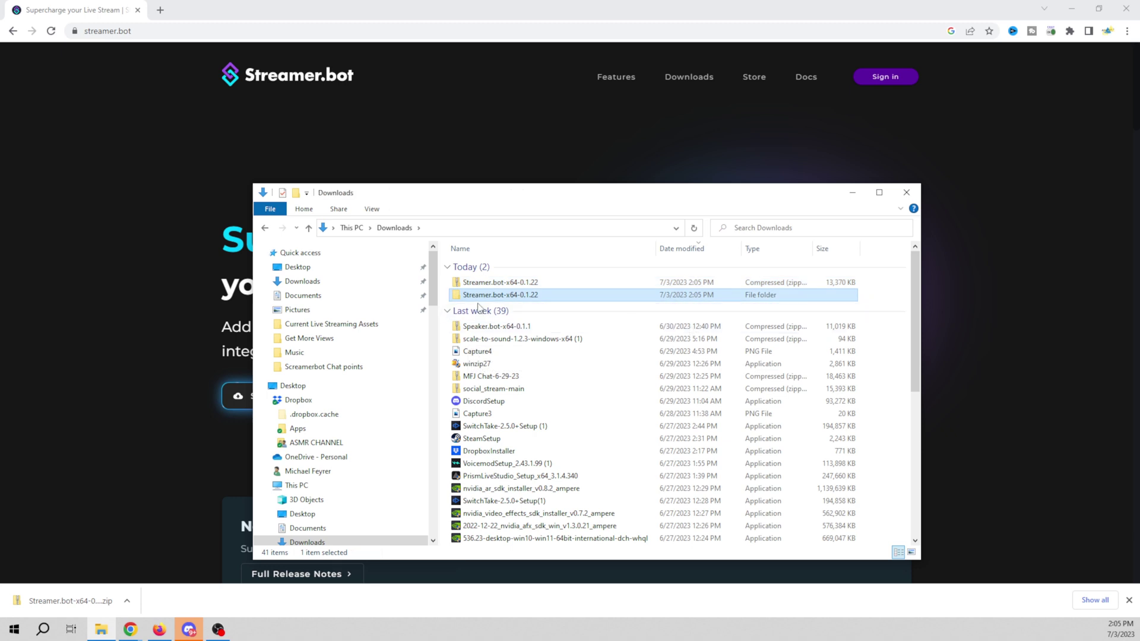
pyautogui.rightClick(485, 295)
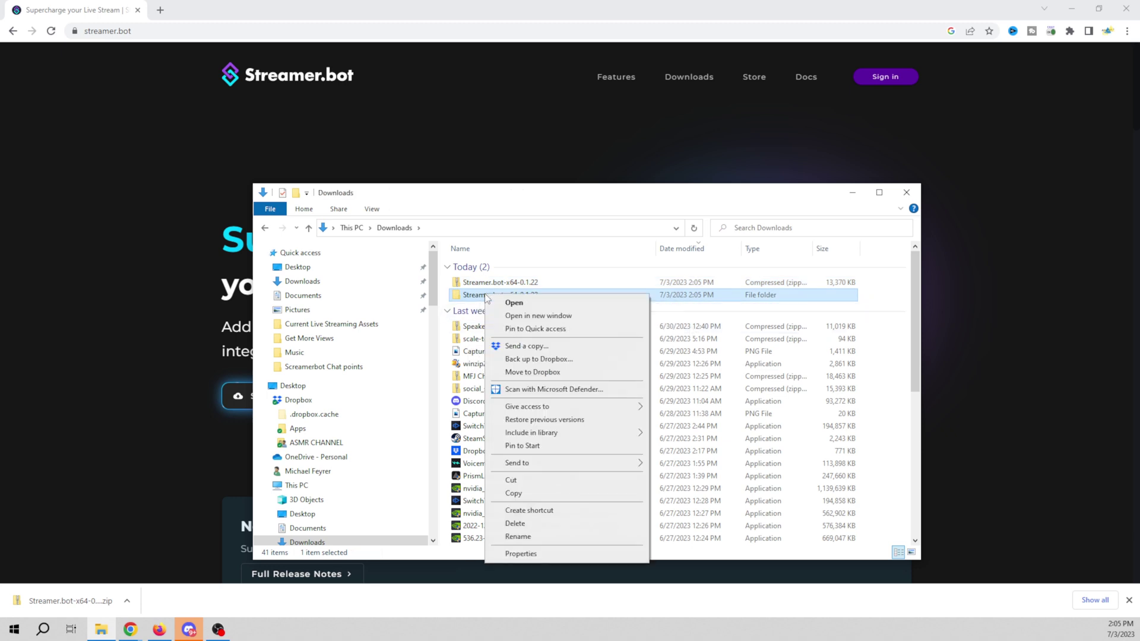
pyautogui.click(544, 493)
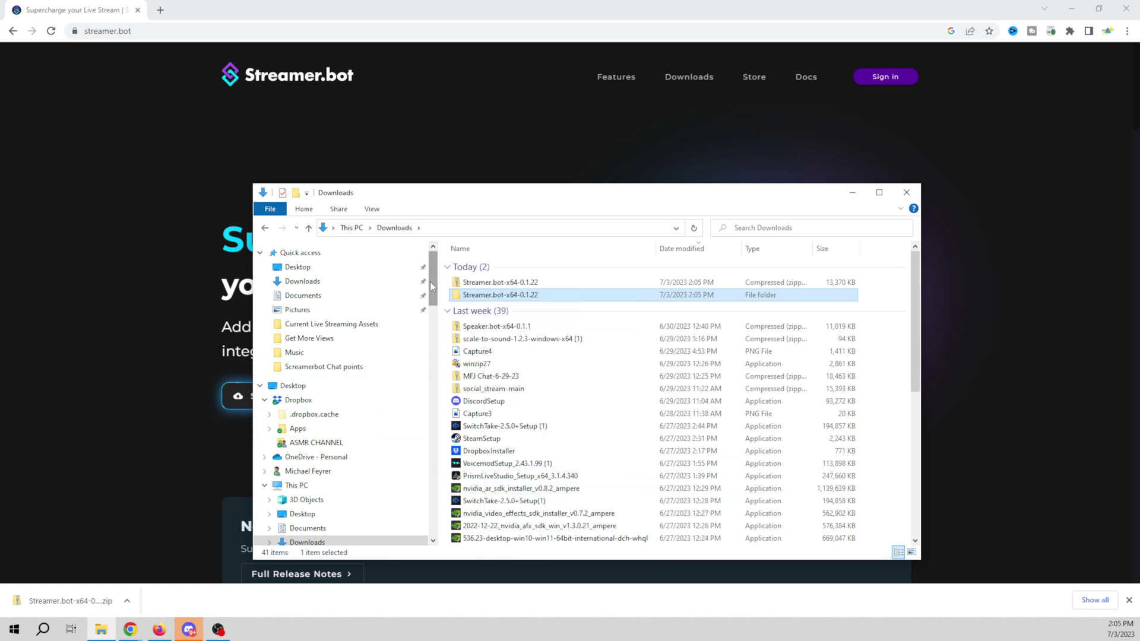
pyautogui.click(561, 294)
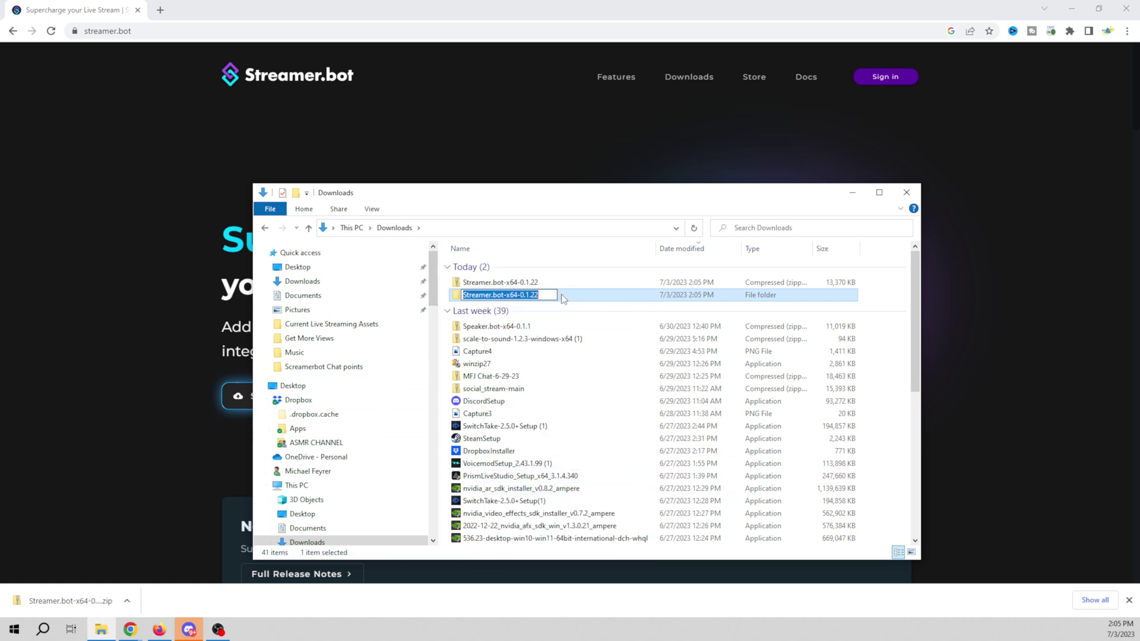
pyautogui.moveTo(555, 295); pyautogui.dragTo(503, 295)
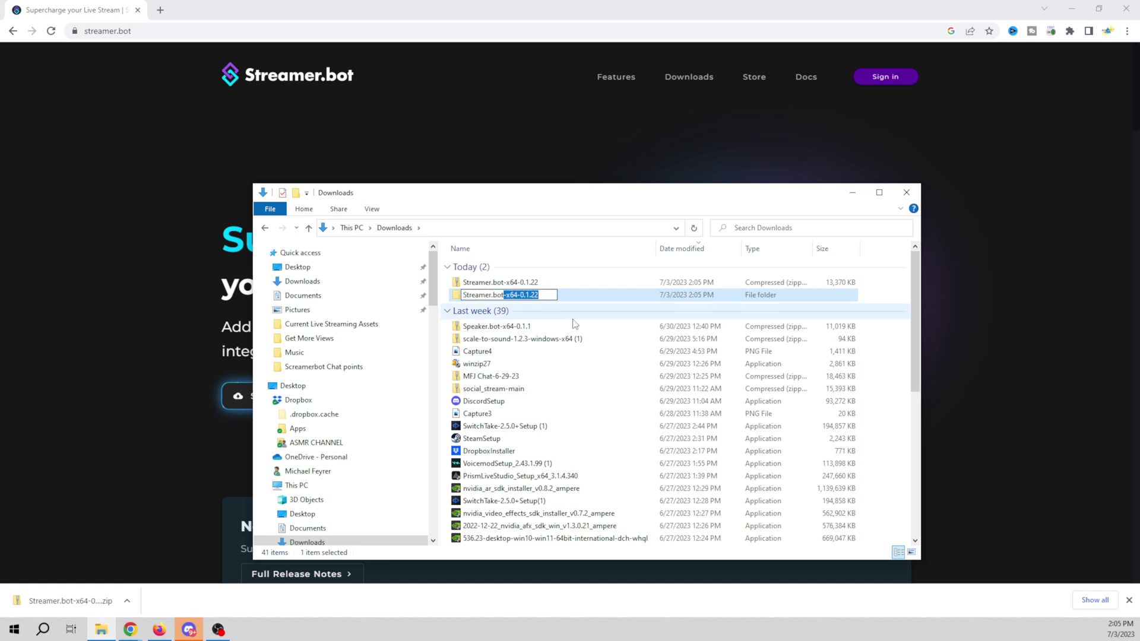
pyautogui.press('BackSpace')
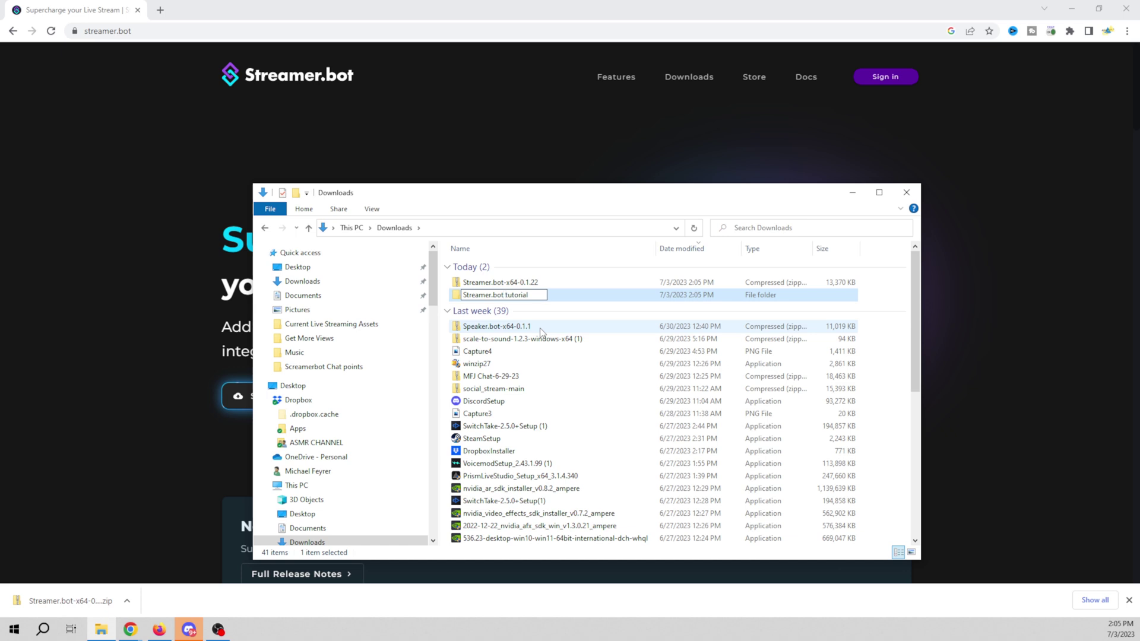
pyautogui.press('Left')
pyautogui.press('Left')
pyautogui.press('Left')
pyautogui.press('Left')
pyautogui.press('BackSpace')
pyautogui.click(528, 351)
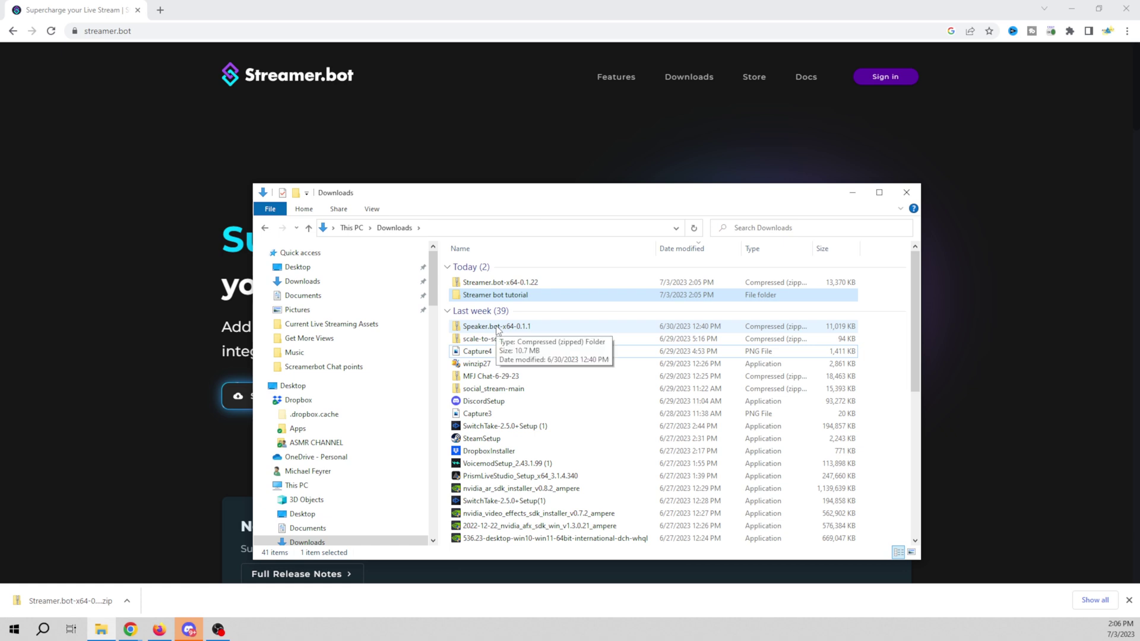
# Copy the "Streamer bot tutorial" folder from Downloads to the root of the SSD OBS (F:) drive.
pyautogui.rightClick(494, 296)
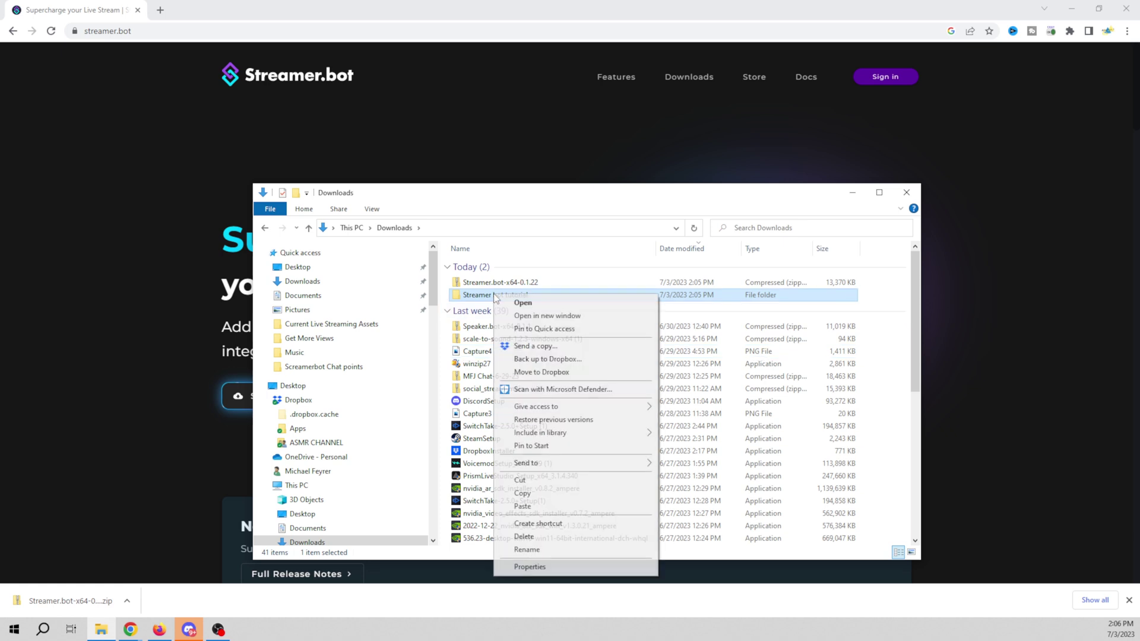
pyautogui.click(540, 492)
pyautogui.scroll(-2, 325, 428)
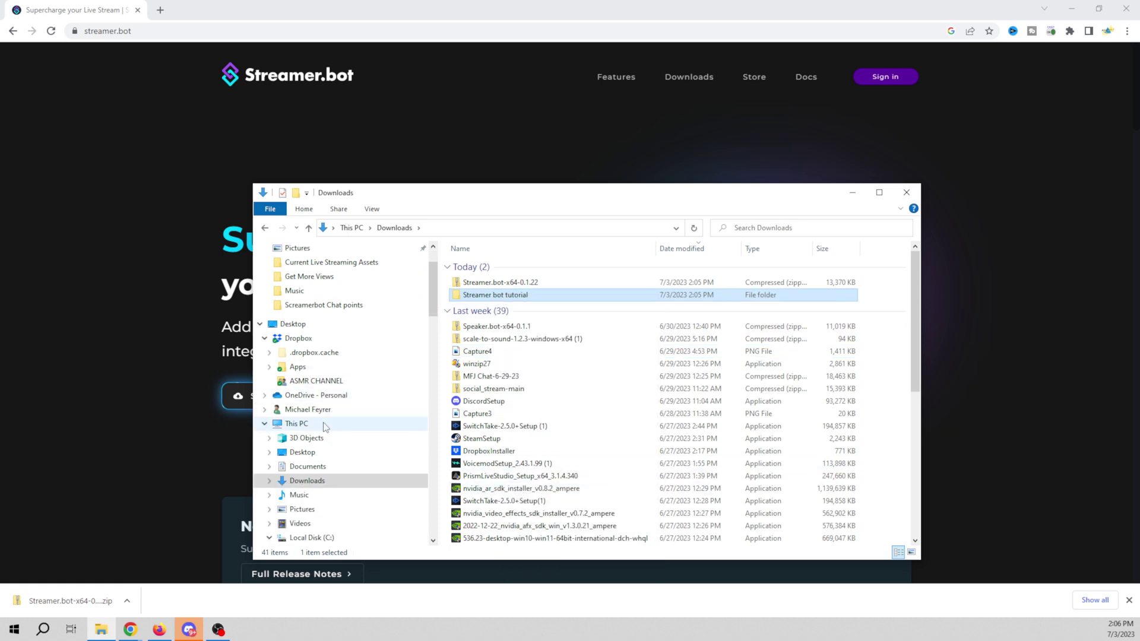
pyautogui.scroll(-4, 325, 475)
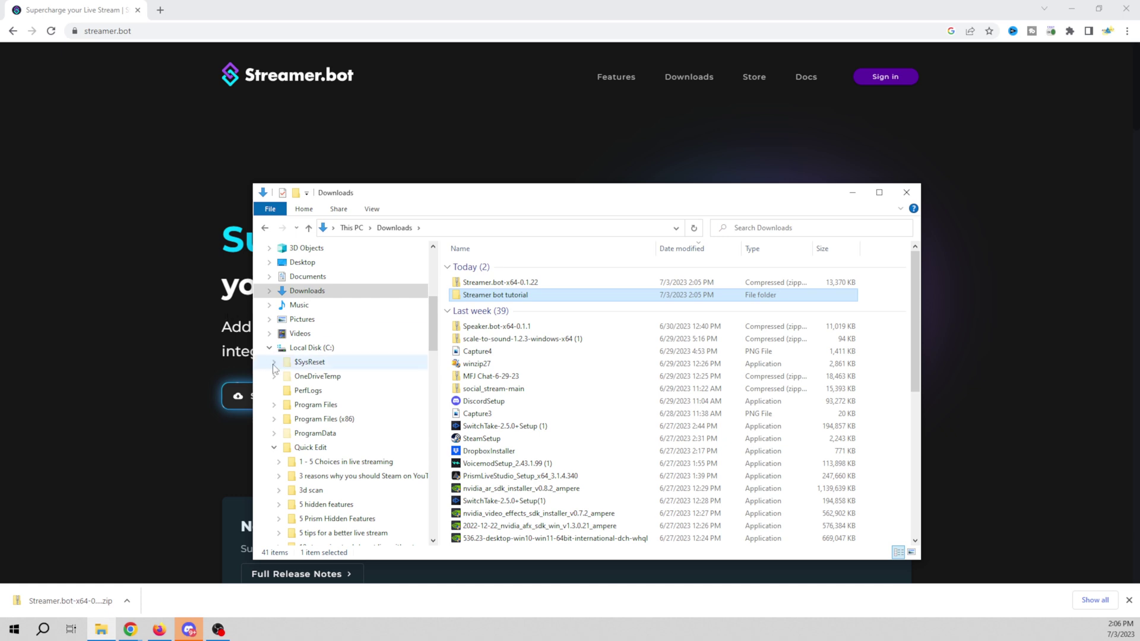
pyautogui.click(269, 348)
pyautogui.click(308, 390)
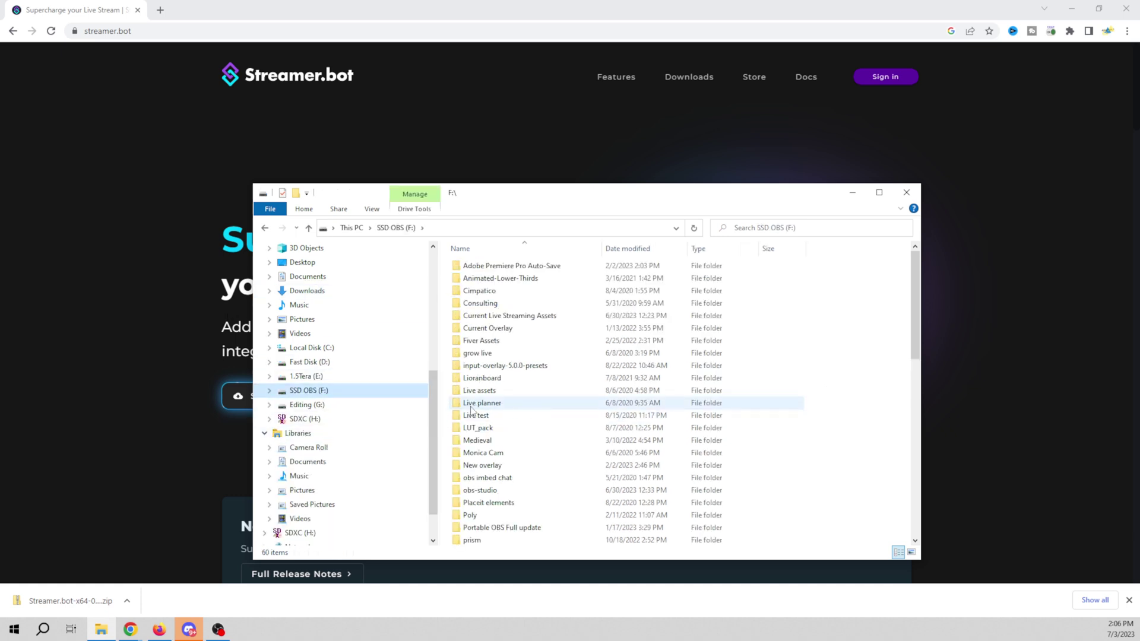
pyautogui.rightClick(323, 392)
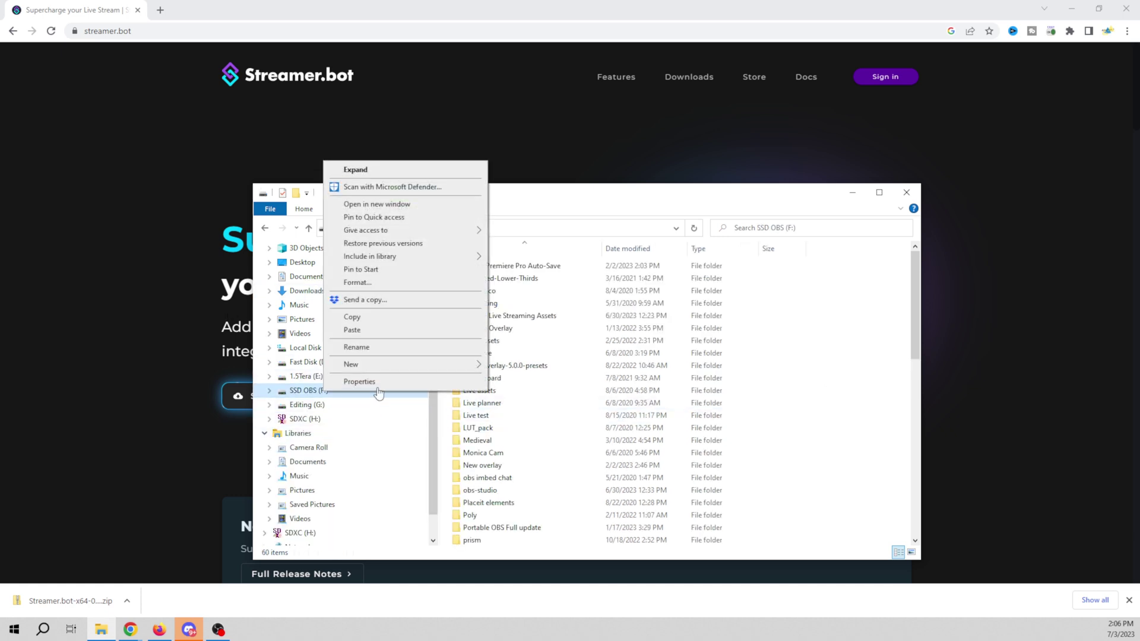
pyautogui.click(375, 331)
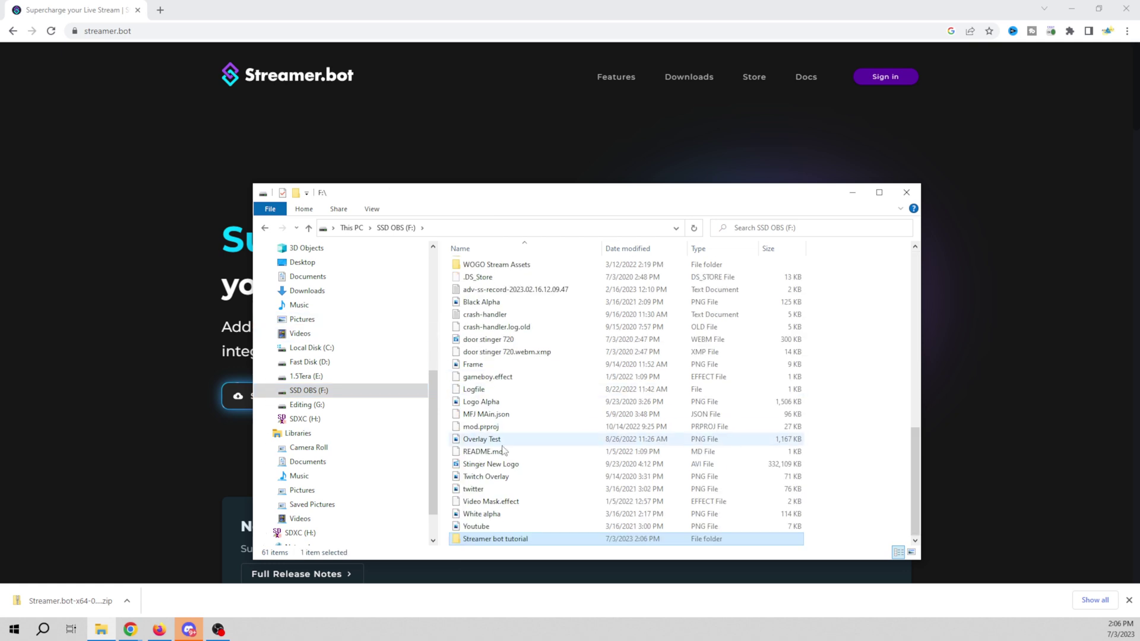
# Minimize the browser and open the copied "Streamer bot tutorial" folder on the F: drive.
pyautogui.scroll(5, 504, 449)
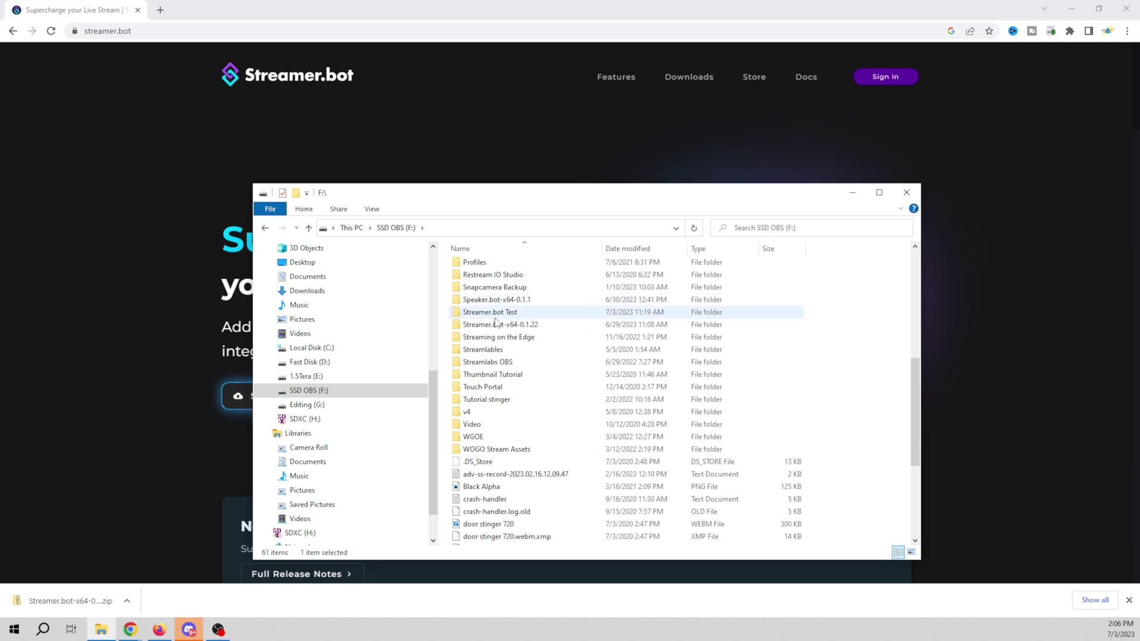
pyautogui.scroll(-4, 496, 466)
pyautogui.scroll(-1, 496, 466)
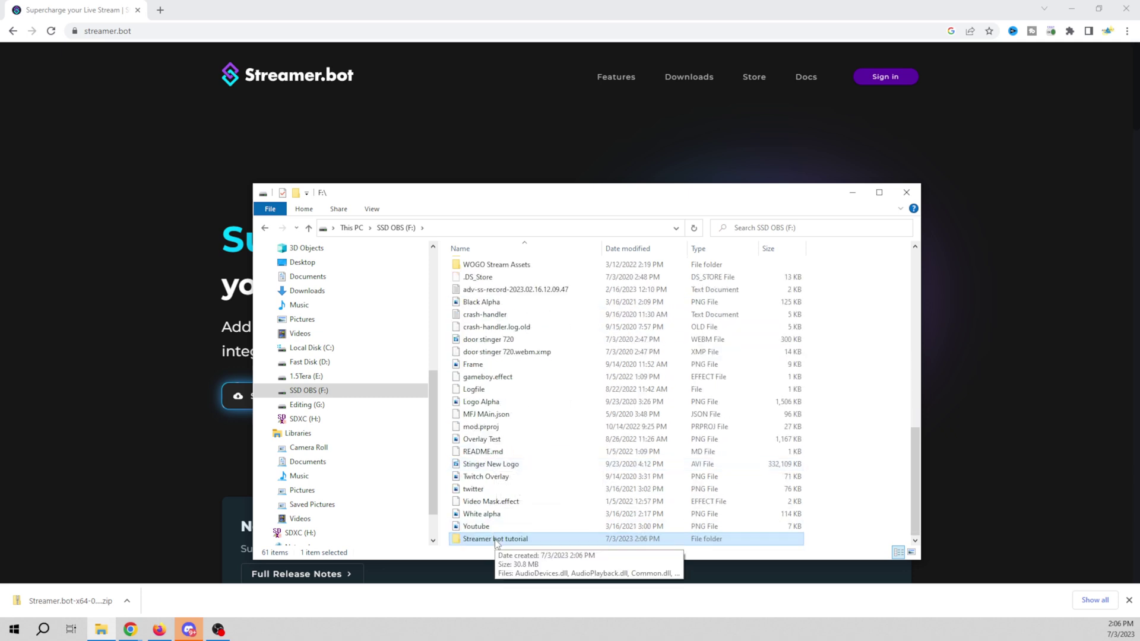
pyautogui.click(1070, 12)
pyautogui.press('Return')
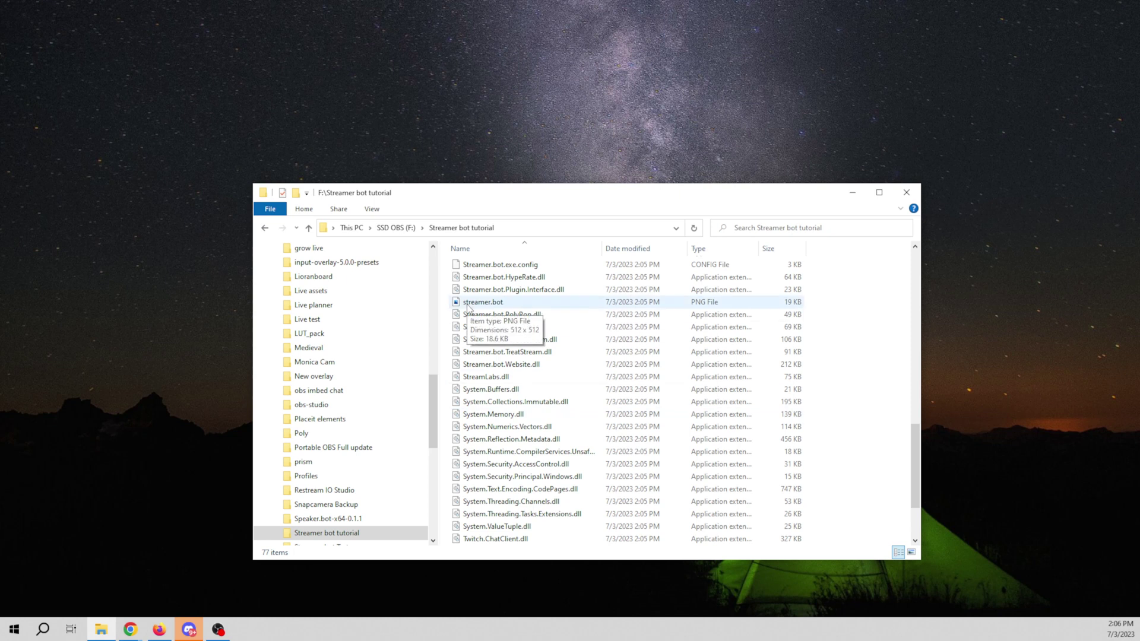
# Create a desktop shortcut to the Streamer.bot application and rename it "Streamer.bot - Tutorial".
pyautogui.scroll(3, 468, 307)
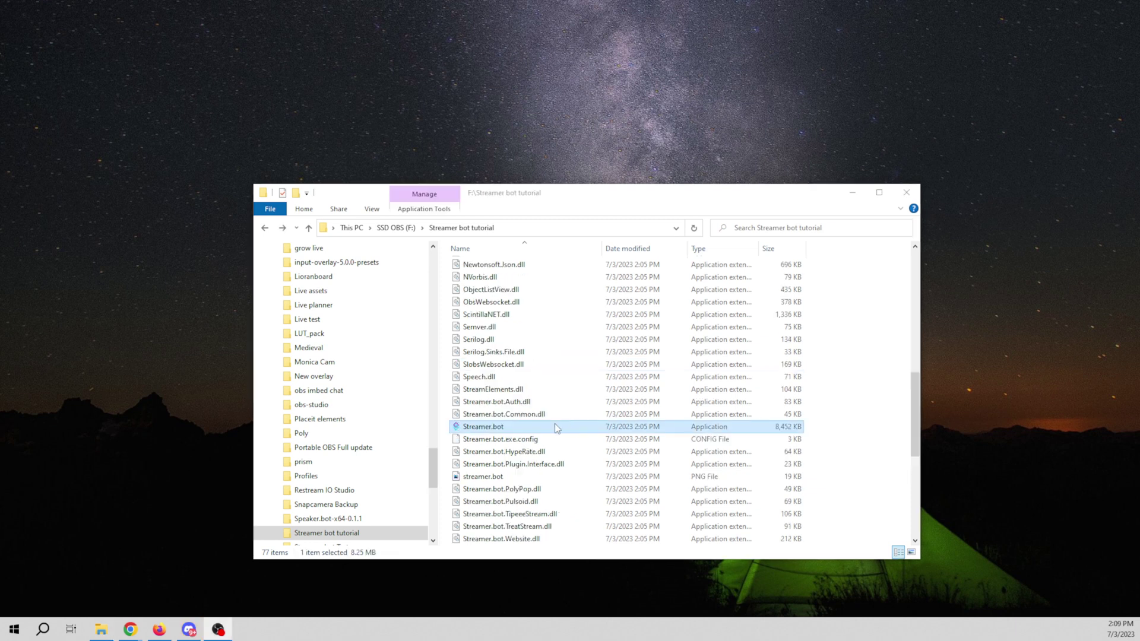
pyautogui.moveTo(488, 432); pyautogui.dragTo(557, 90)
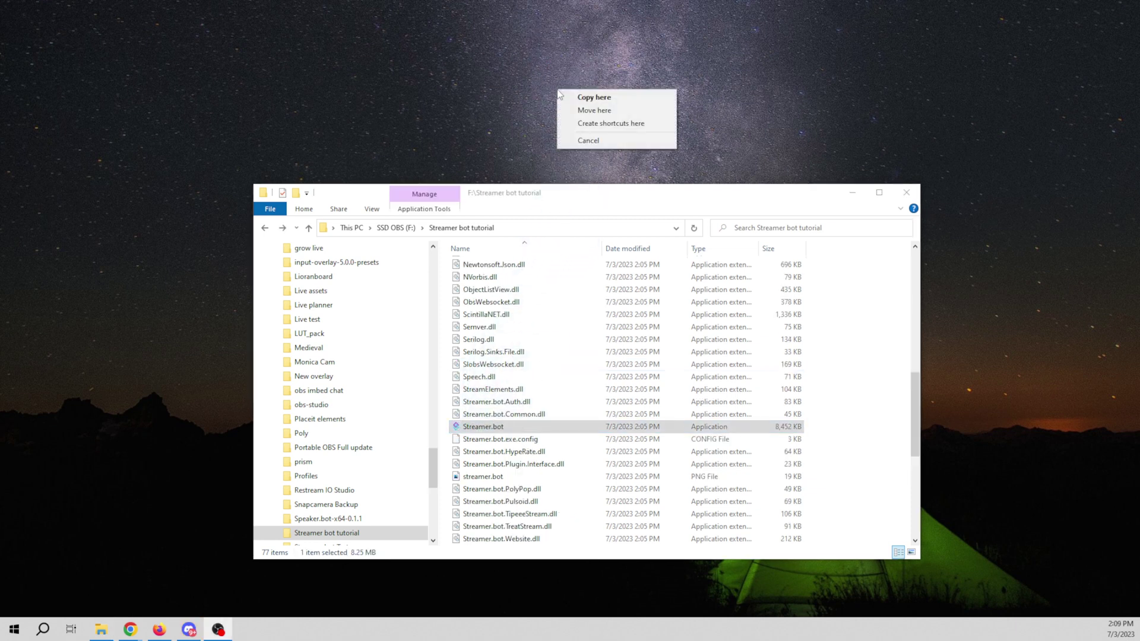
pyautogui.click(592, 126)
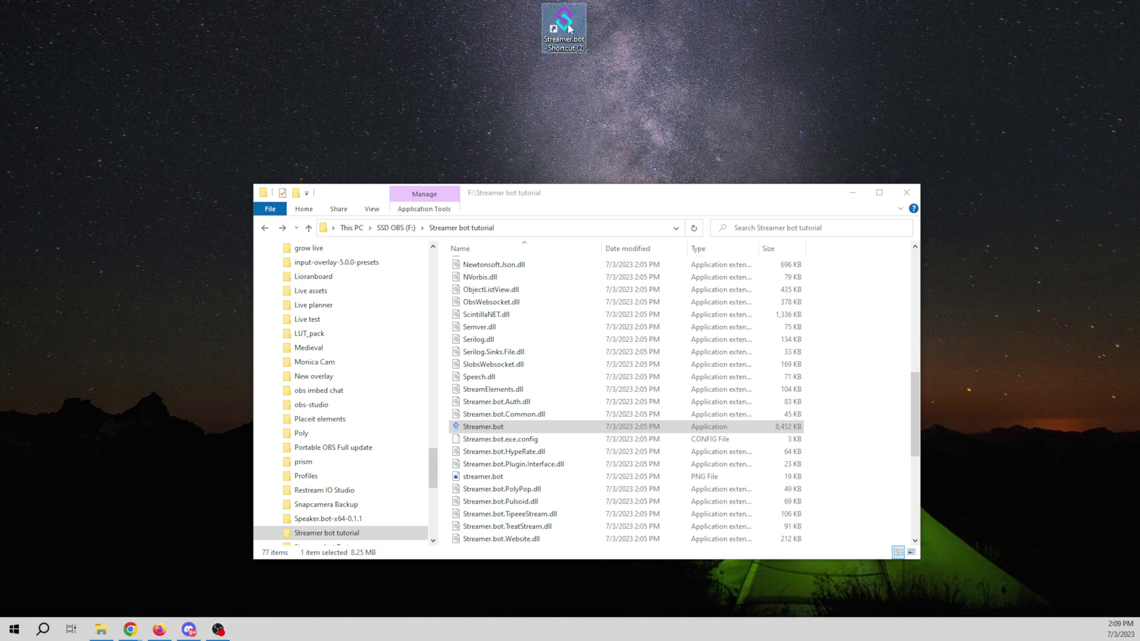
pyautogui.moveTo(570, 27); pyautogui.dragTo(552, 70)
pyautogui.click(560, 104)
pyautogui.write('Streamer.bot - Tutorial')
pyautogui.click(705, 118)
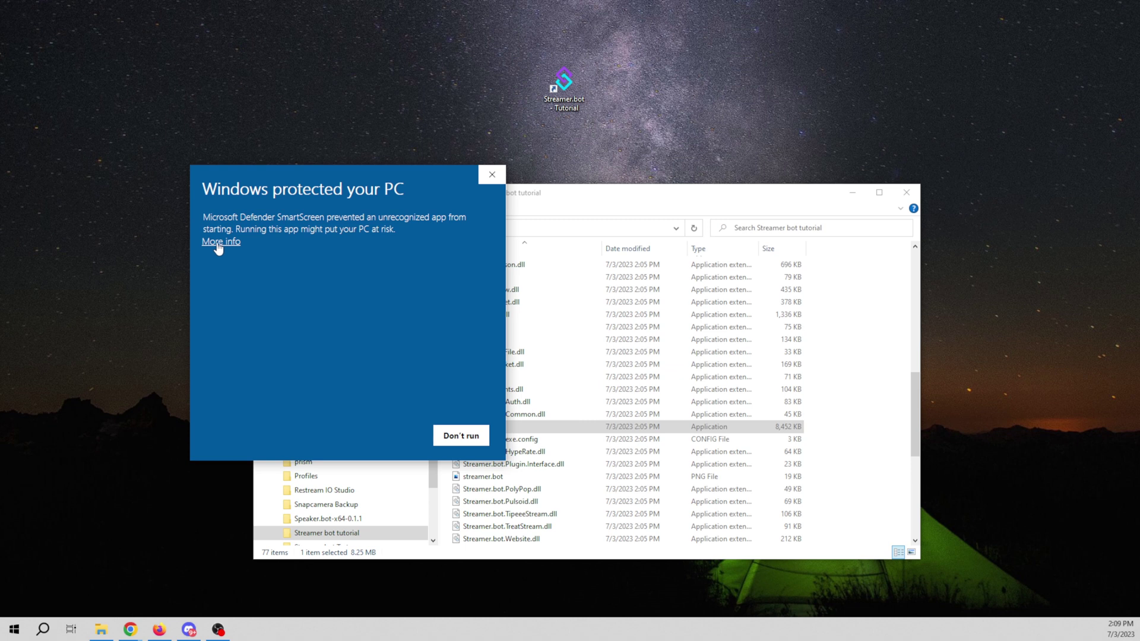
# Allow Streamer.bot to run despite the SmartScreen warning and reposition its window on the desktop.
pyautogui.click(218, 245)
pyautogui.click(392, 433)
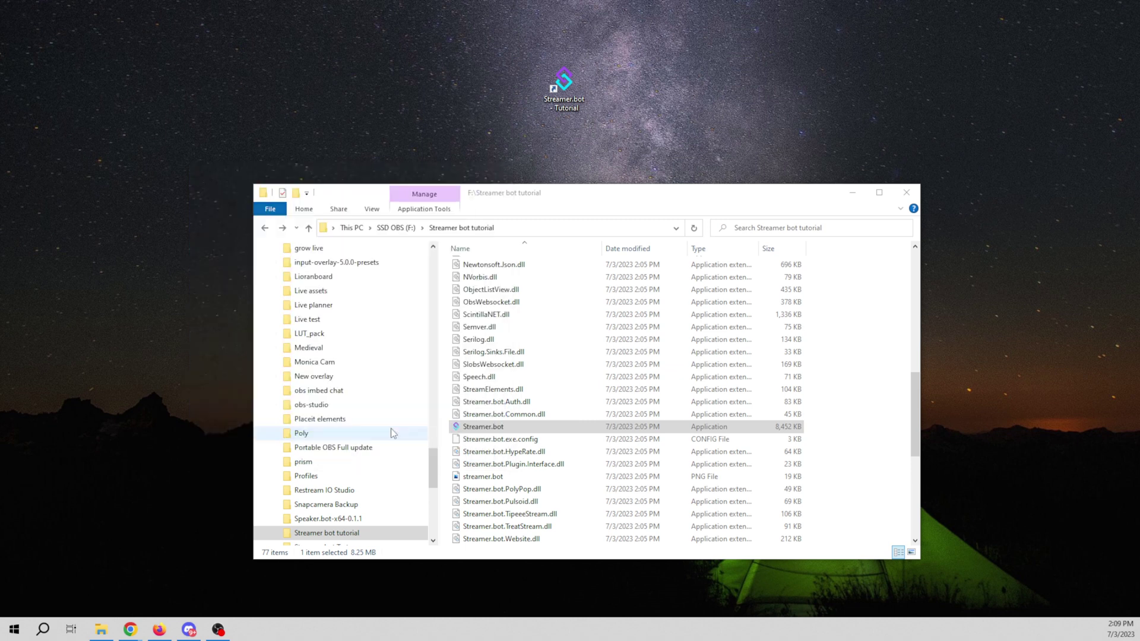
pyautogui.moveTo(297, 25); pyautogui.dragTo(610, 145)
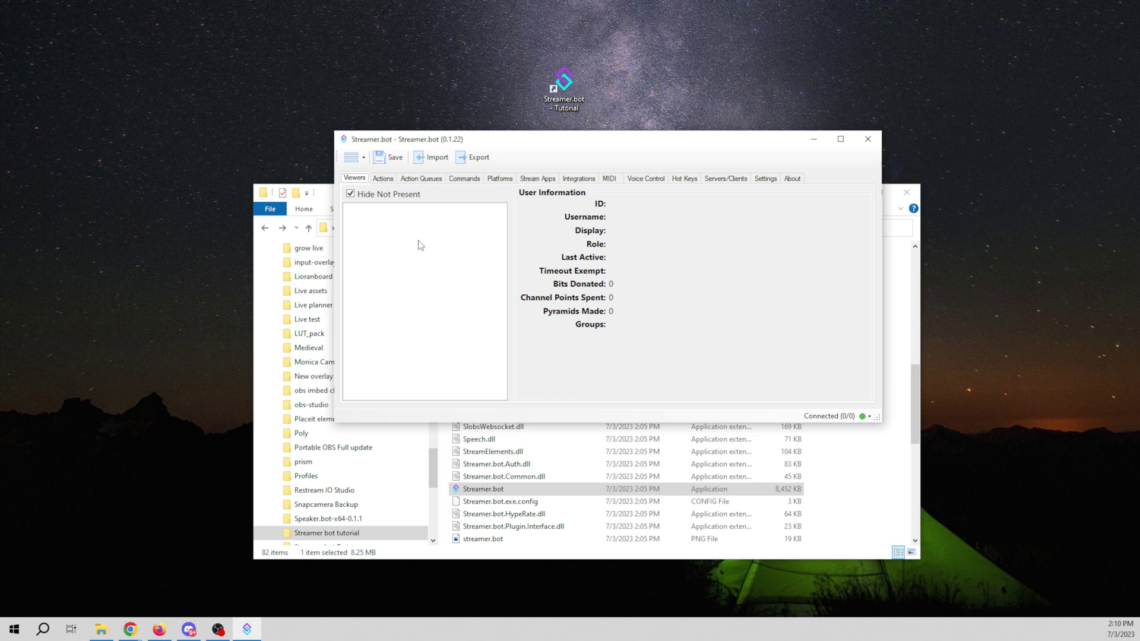
pyautogui.moveTo(576, 143); pyautogui.dragTo(434, 177)
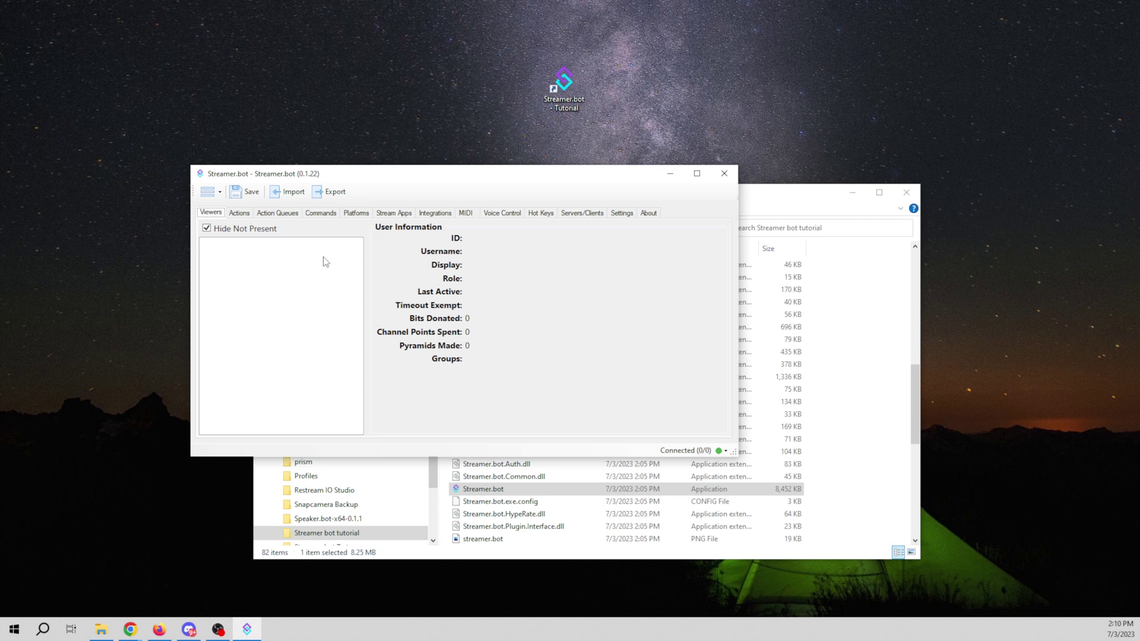
# Accept the terms for the YouTube platform in Streamer.bot and open its broadcaster account settings.
pyautogui.click(354, 213)
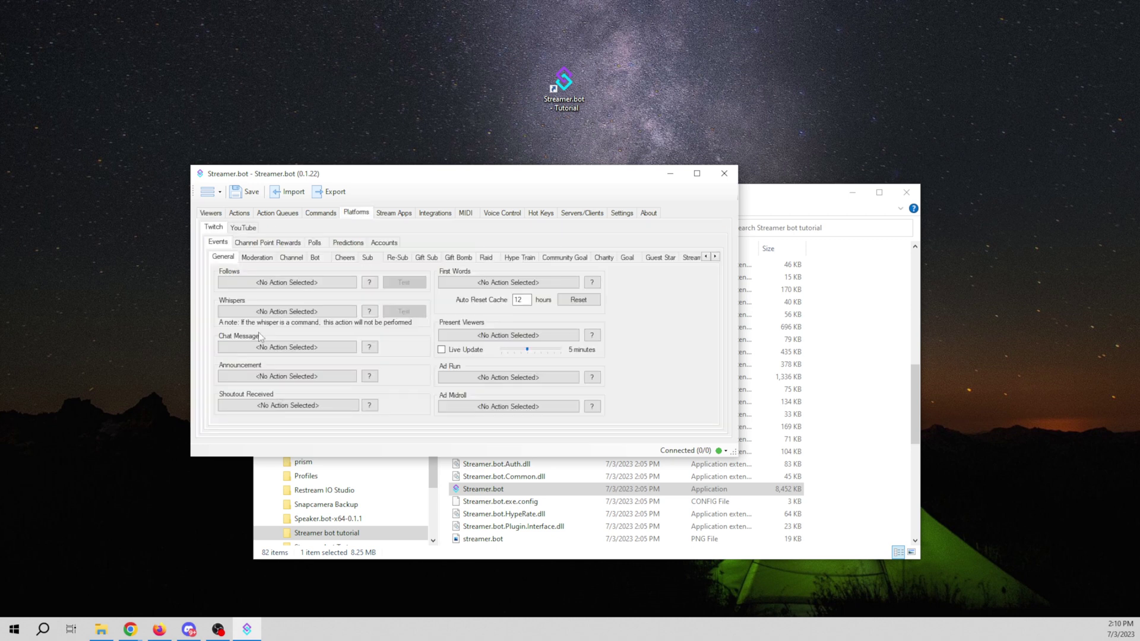
pyautogui.click(241, 229)
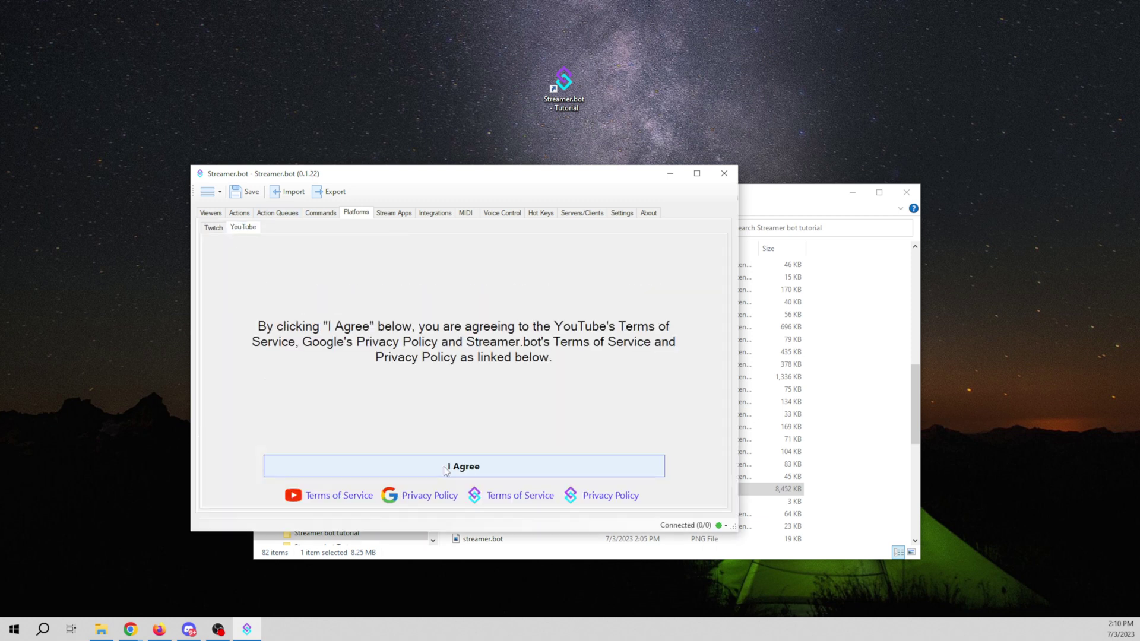
pyautogui.click(447, 467)
pyautogui.click(430, 243)
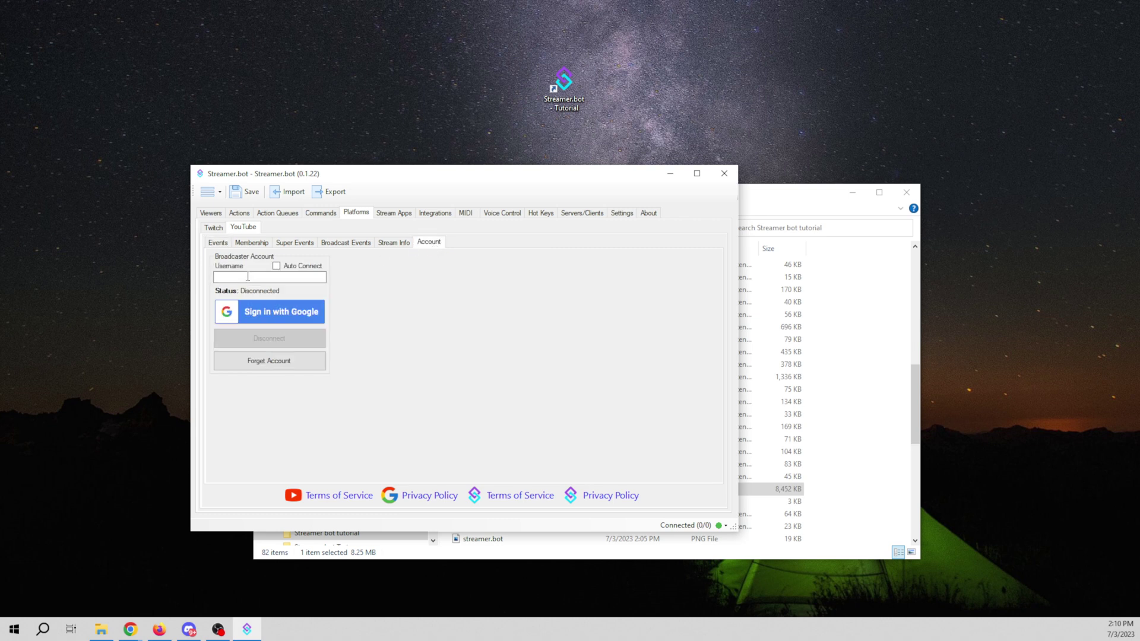
# Sign in to the YouTube broadcaster account with Google and grant Streamer.bot all requested permissions.
pyautogui.click(294, 317)
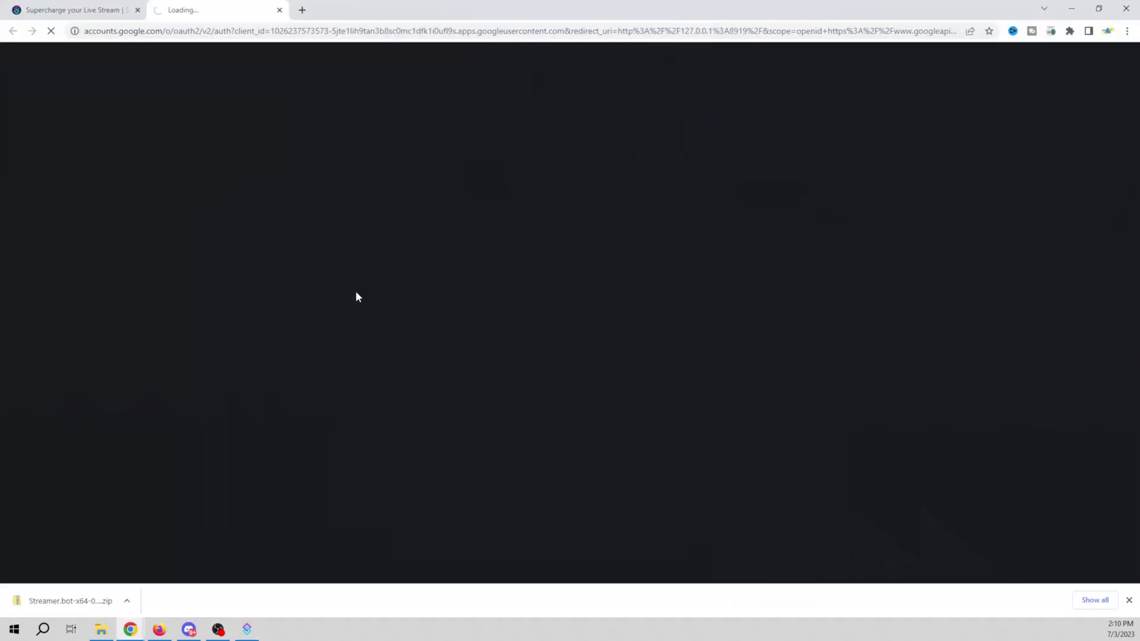
pyautogui.click(473, 248)
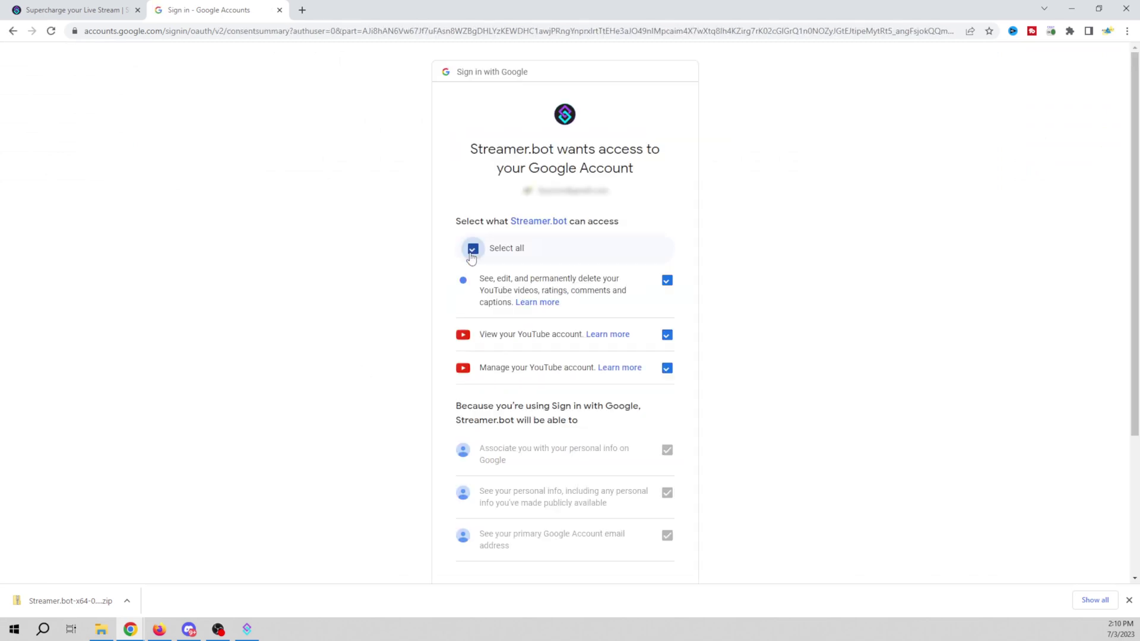
pyautogui.scroll(-3, 783, 460)
pyautogui.scroll(-1, 790, 466)
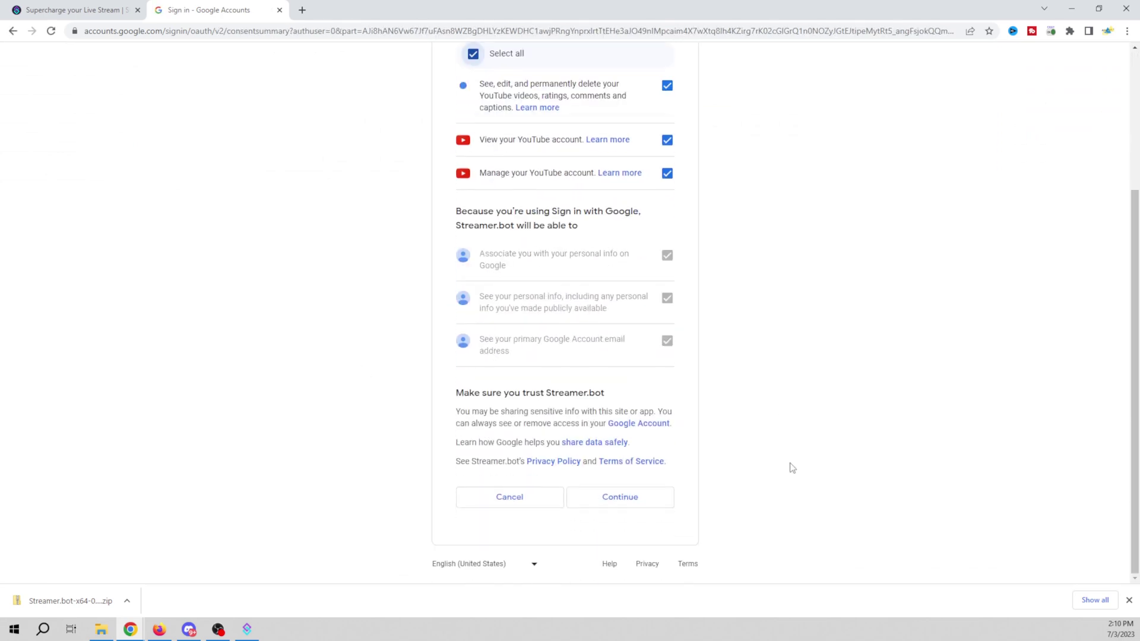
pyautogui.click(601, 501)
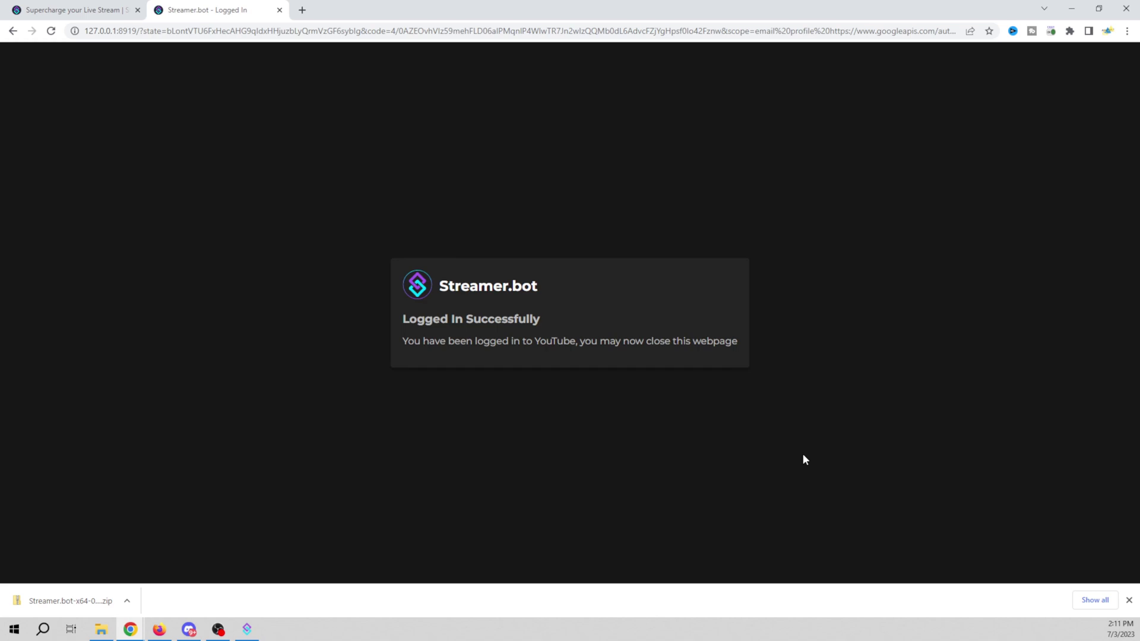
# Close the login confirmation page, return to Streamer.bot, enable Auto Connect for the YouTube account and reposition the window on the desktop.
pyautogui.click(280, 10)
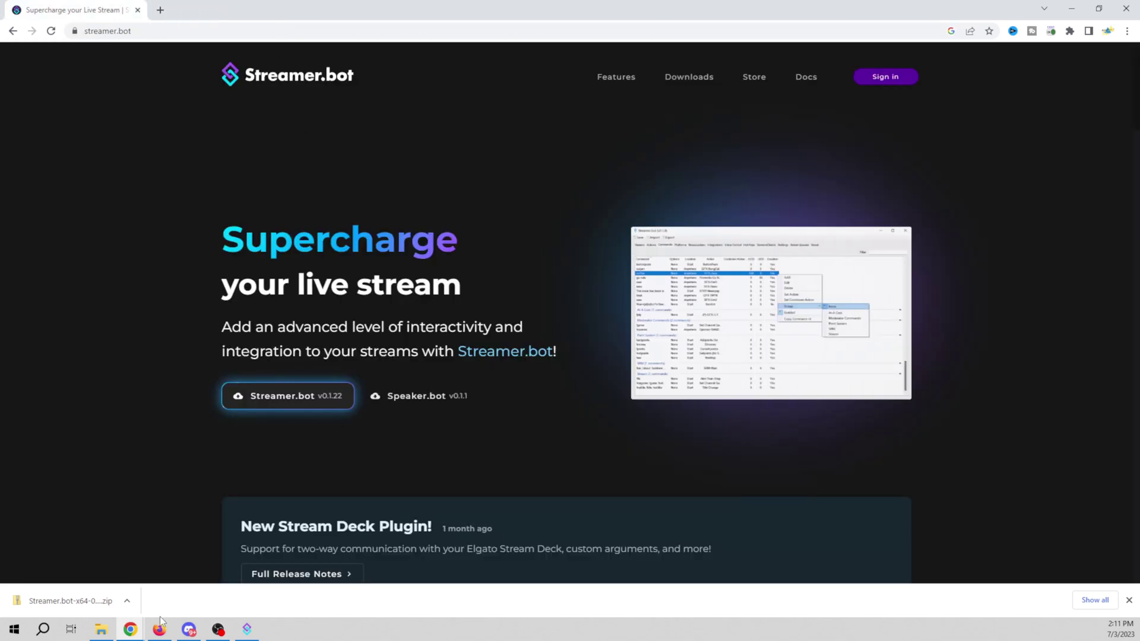
pyautogui.click(247, 629)
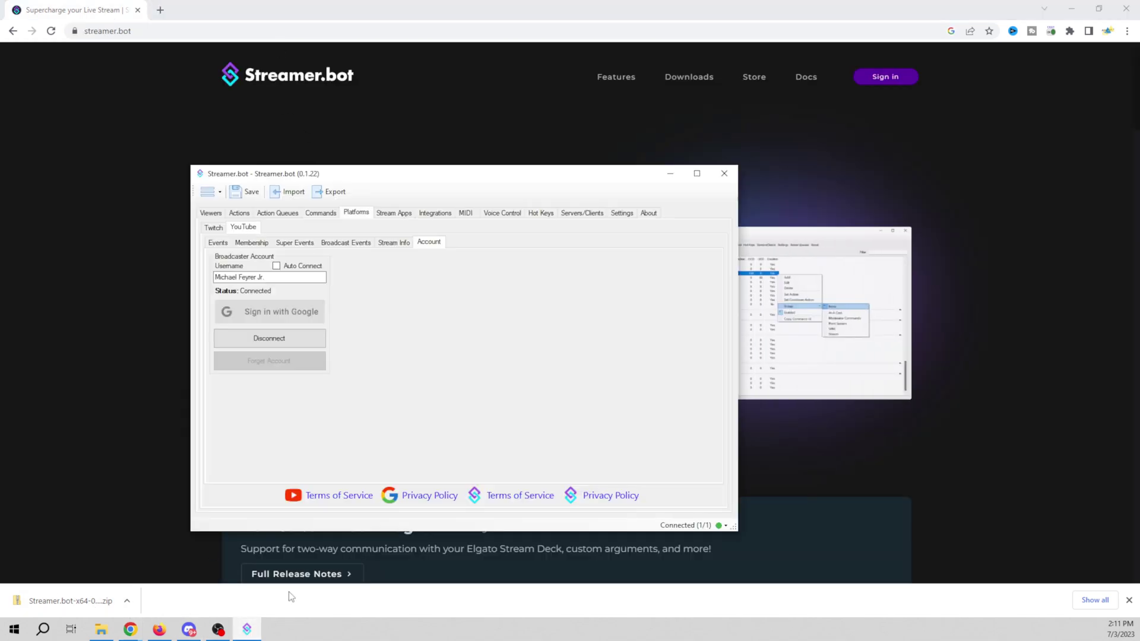
pyautogui.click(276, 266)
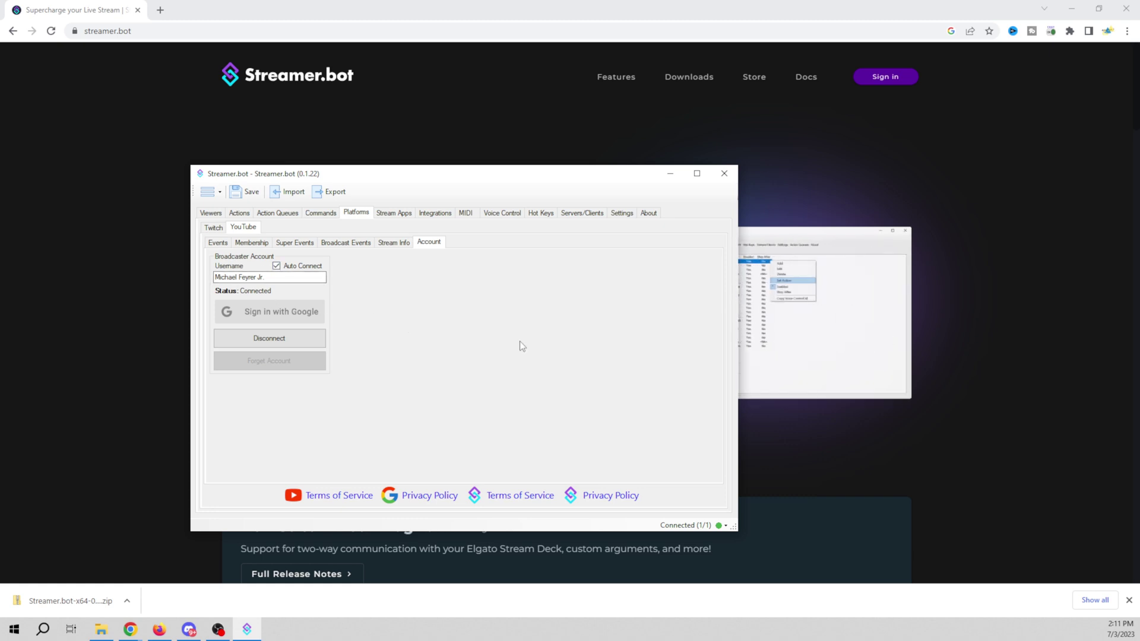
pyautogui.click(1128, 600)
pyautogui.moveTo(411, 126); pyautogui.dragTo(405, 138)
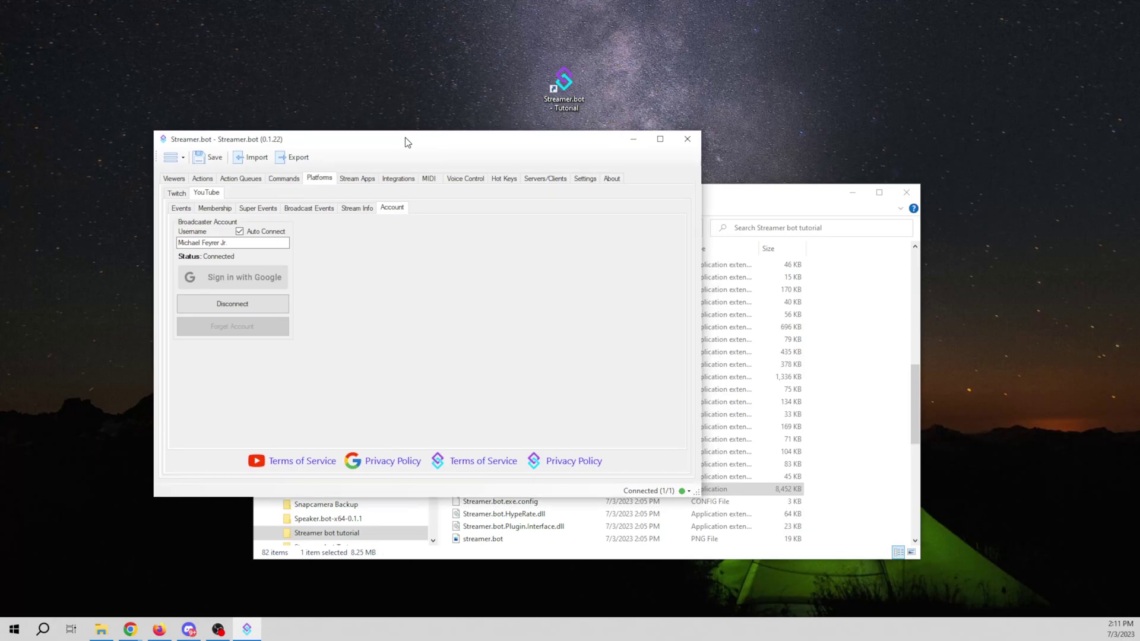
# Review the YouTube platform's general, membership, super and broadcast event options and its stream info.
pyautogui.click(183, 207)
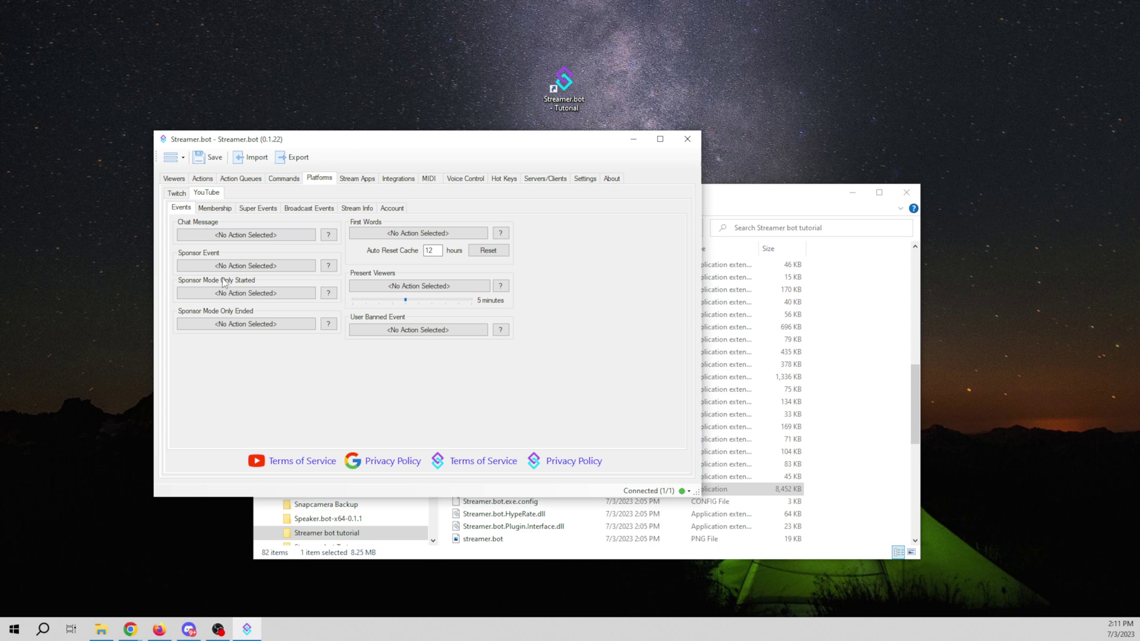
pyautogui.hotkey('ctrl', 'Tab')
pyautogui.click(259, 208)
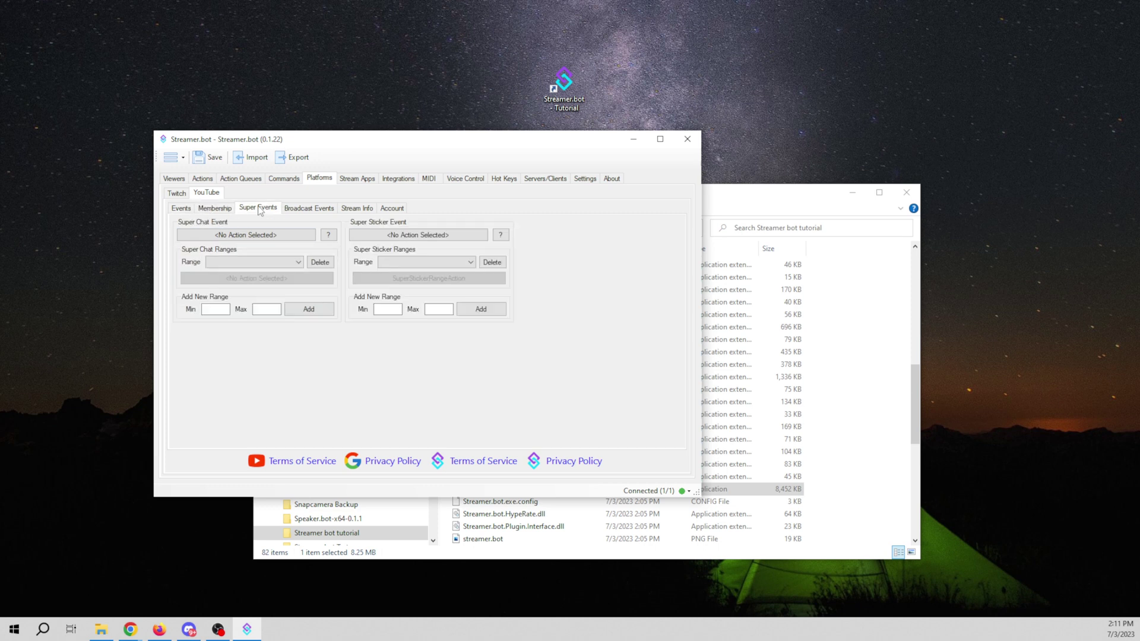
pyautogui.click(326, 209)
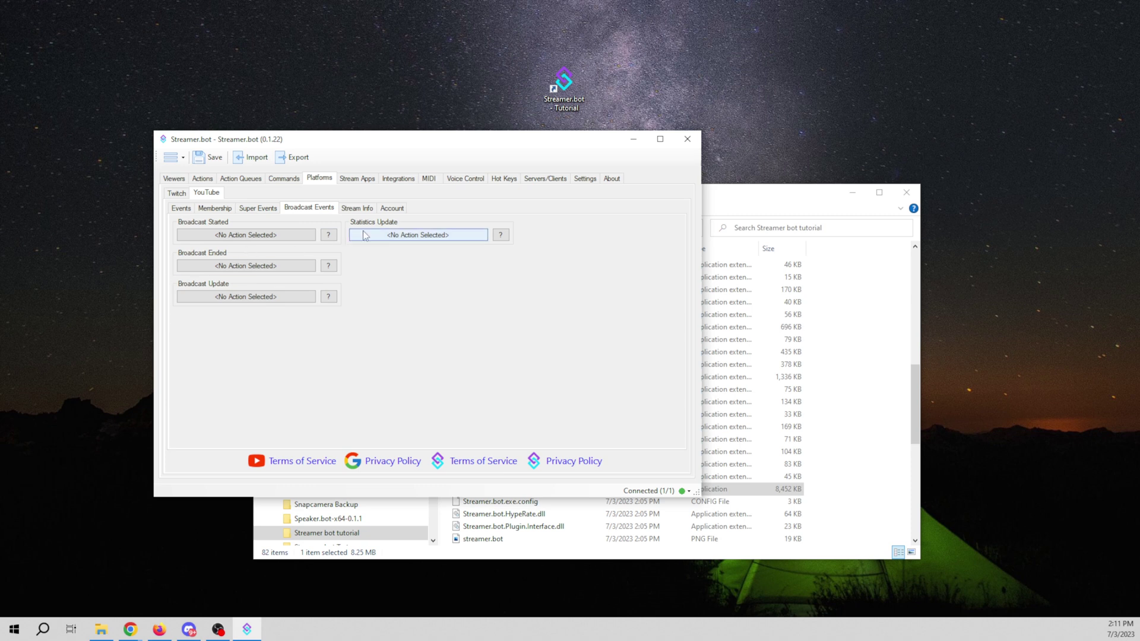
pyautogui.click(357, 212)
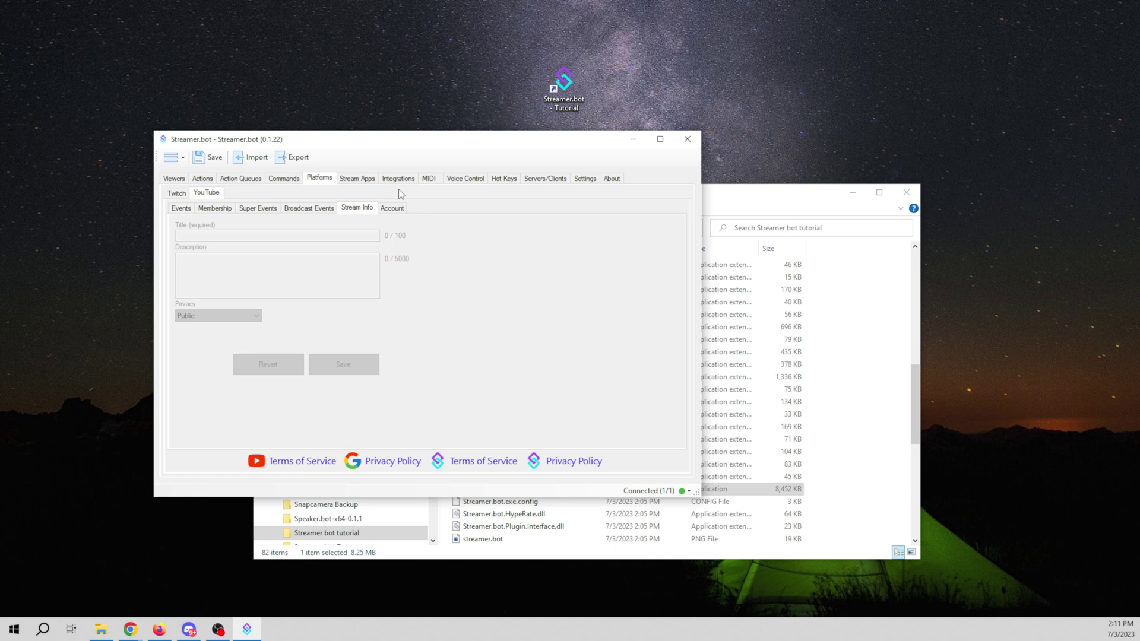
# Set up a new OBS connection using version v5.x, host 127.0.0.1 and port 4455, with auto connect on startup and reconnect on disconnect.
pyautogui.click(358, 179)
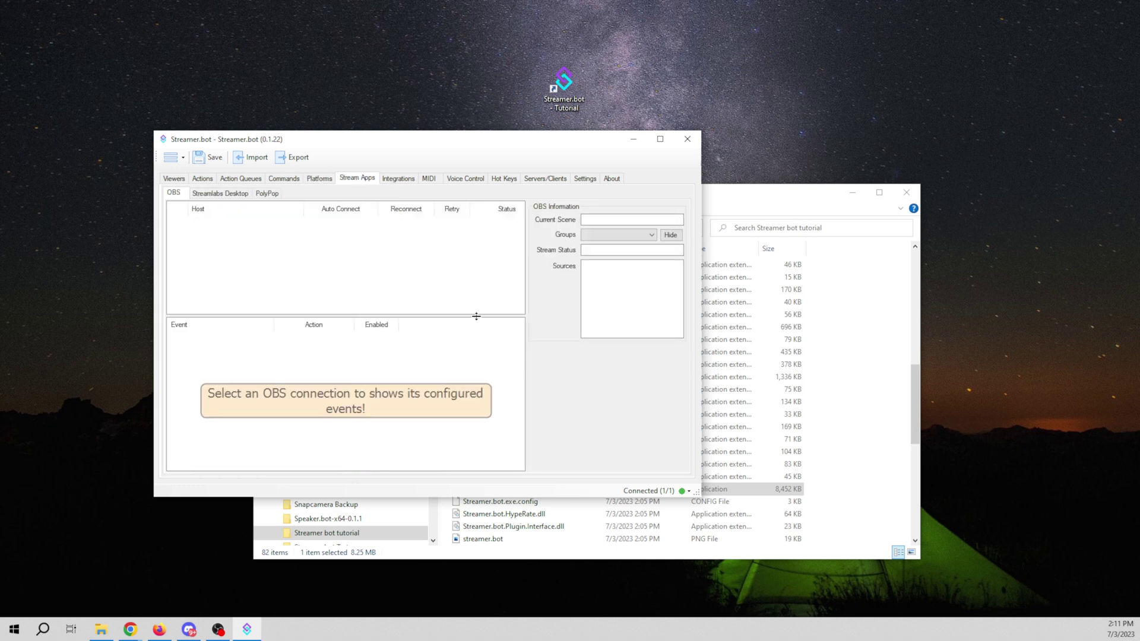
pyautogui.rightClick(285, 250)
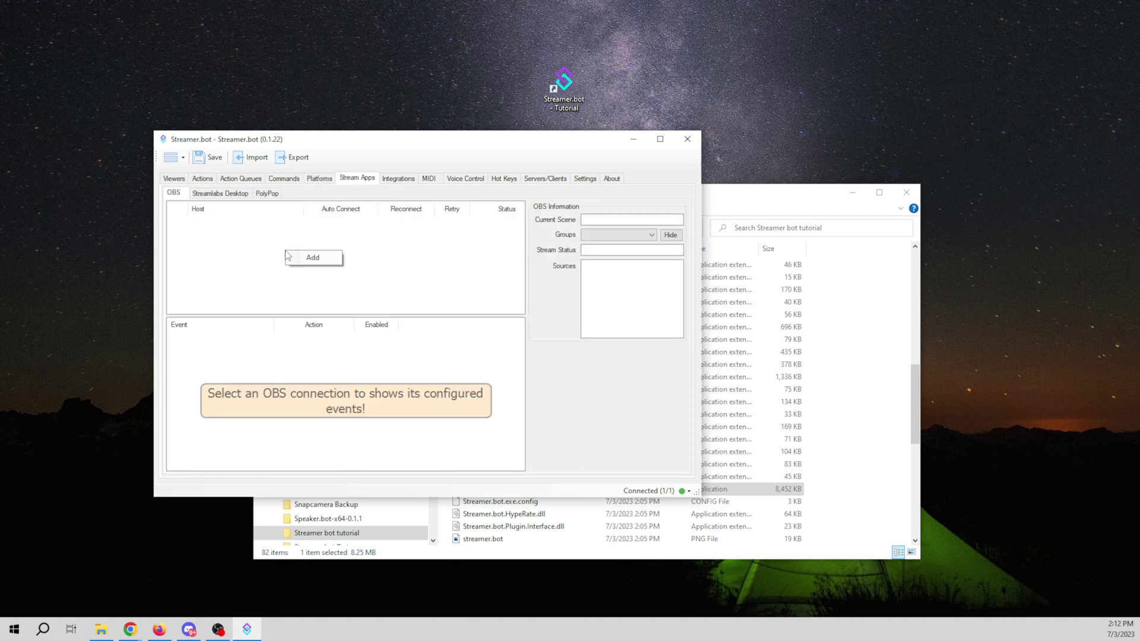
pyautogui.click(316, 259)
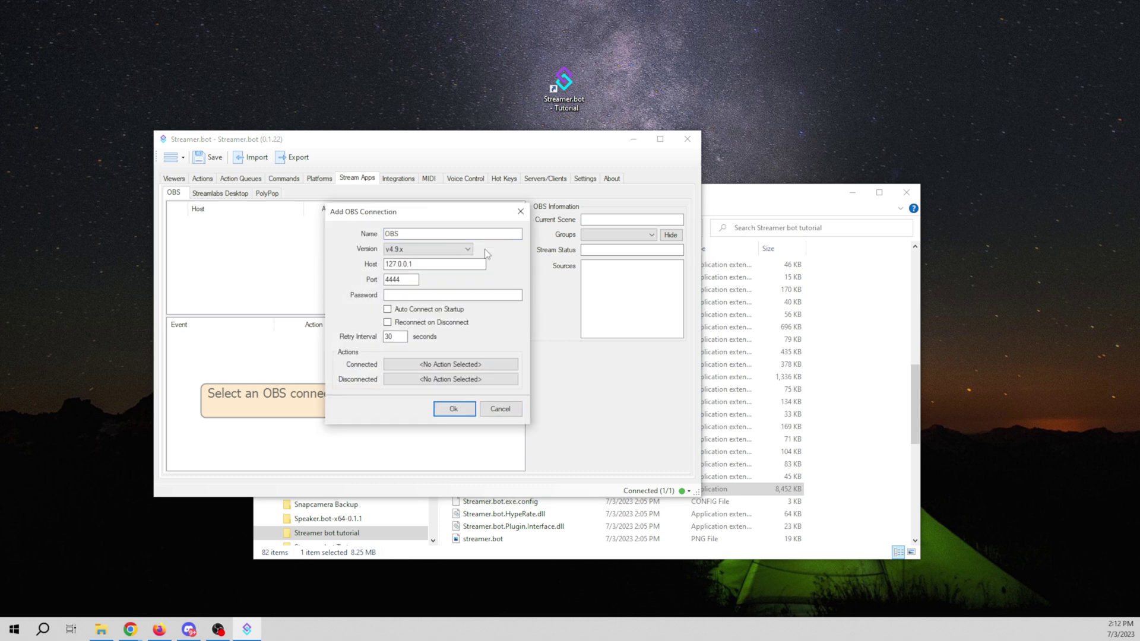
pyautogui.click(469, 249)
pyautogui.click(463, 265)
pyautogui.click(468, 250)
pyautogui.click(425, 261)
pyautogui.moveTo(403, 279); pyautogui.dragTo(371, 277)
pyautogui.click(468, 249)
pyautogui.click(398, 259)
pyautogui.click(387, 323)
pyautogui.click(451, 364)
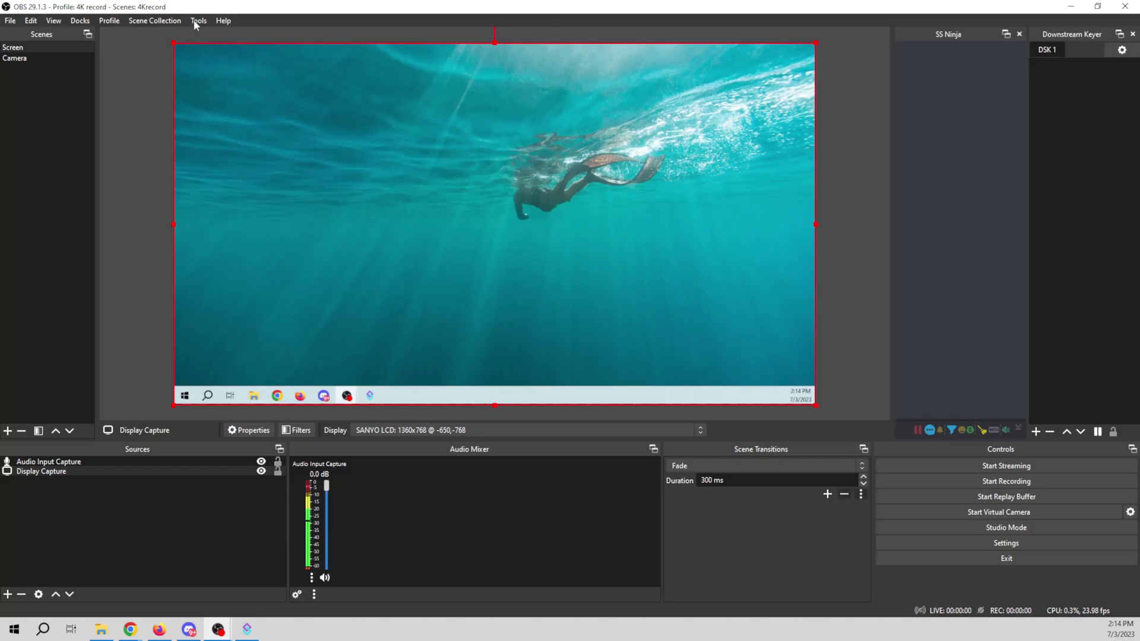
# Check the WebSocket server settings in OBS and return to the Connected action of the Streamer.bot connection.
pyautogui.click(196, 21)
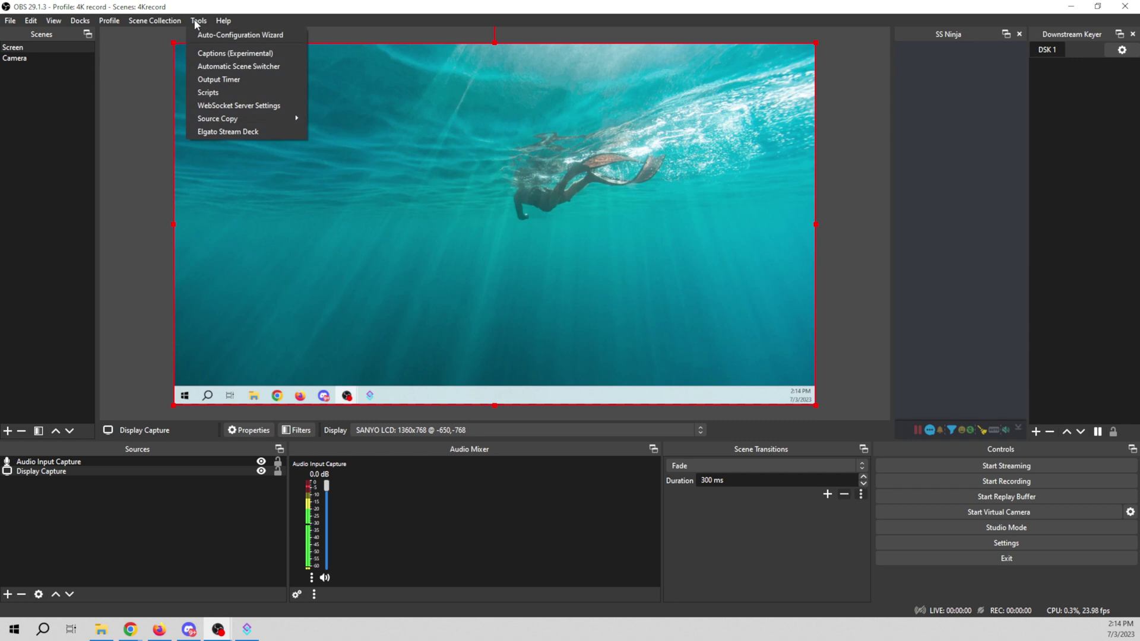
pyautogui.click(234, 105)
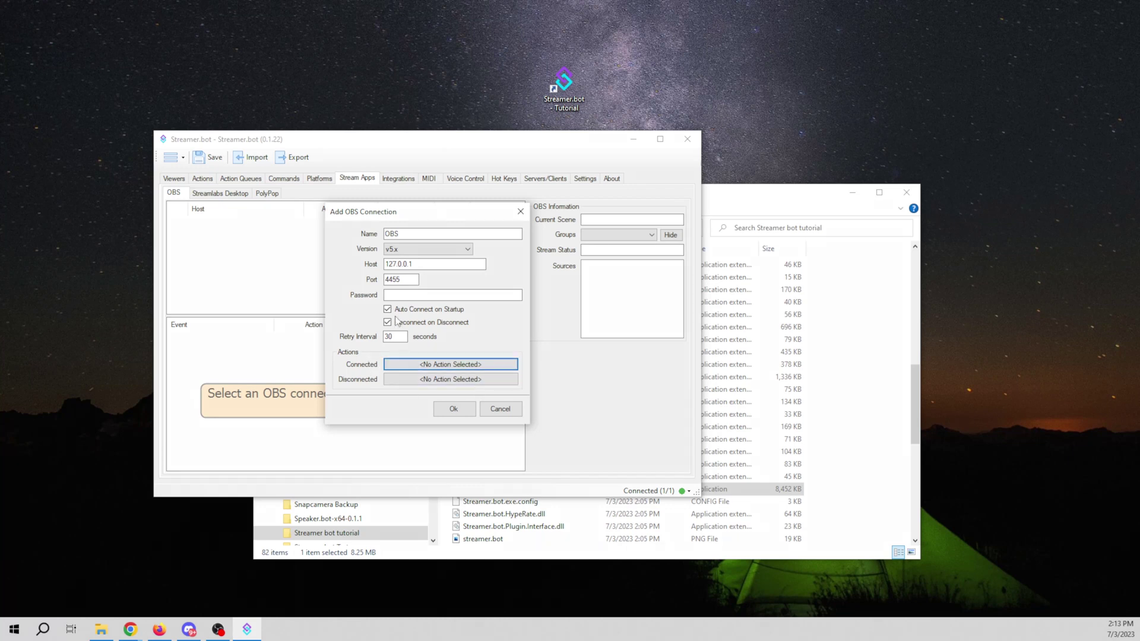
pyautogui.click(417, 365)
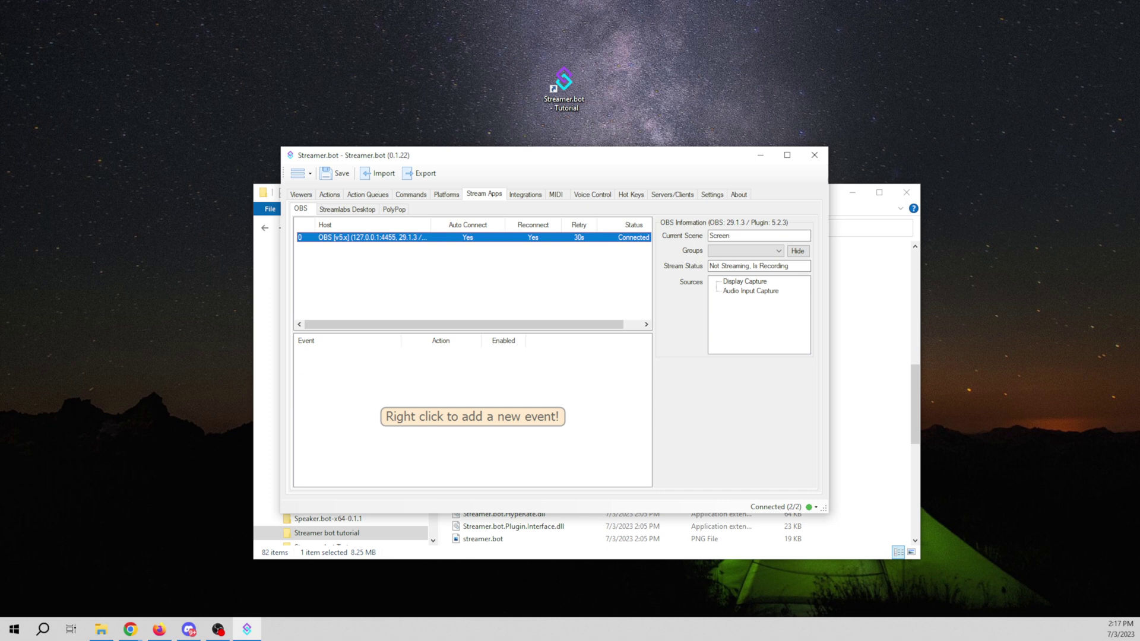
# Switch to OBS and add a video capture device source named "Cam" to the NS-Cameras scene.
pyautogui.hotkey('alt', 'Tab')
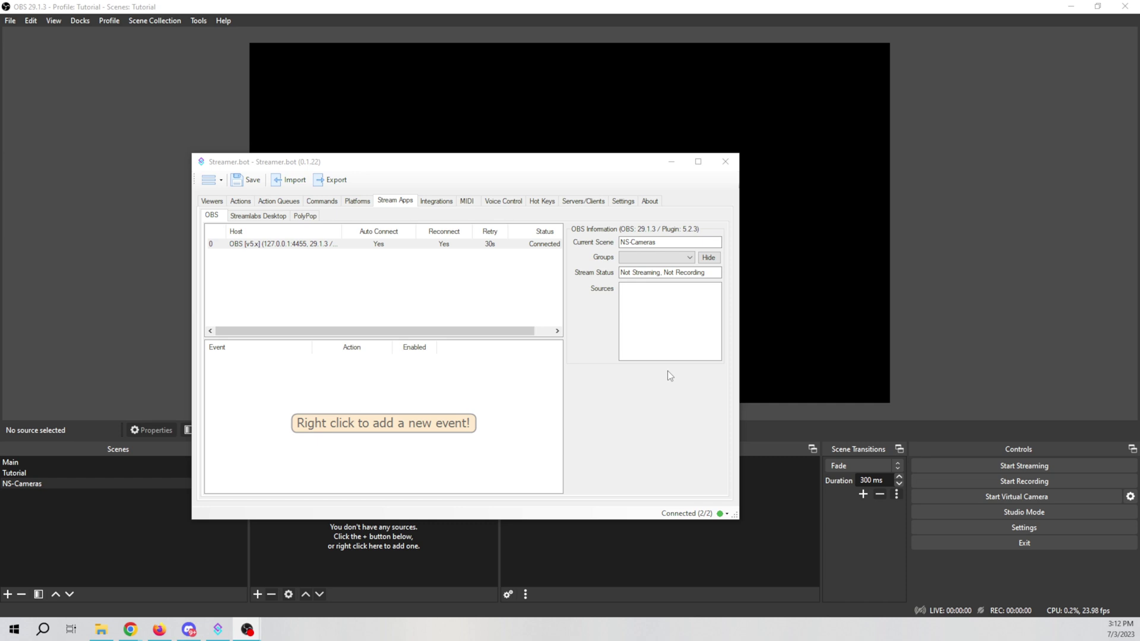
pyautogui.click(100, 317)
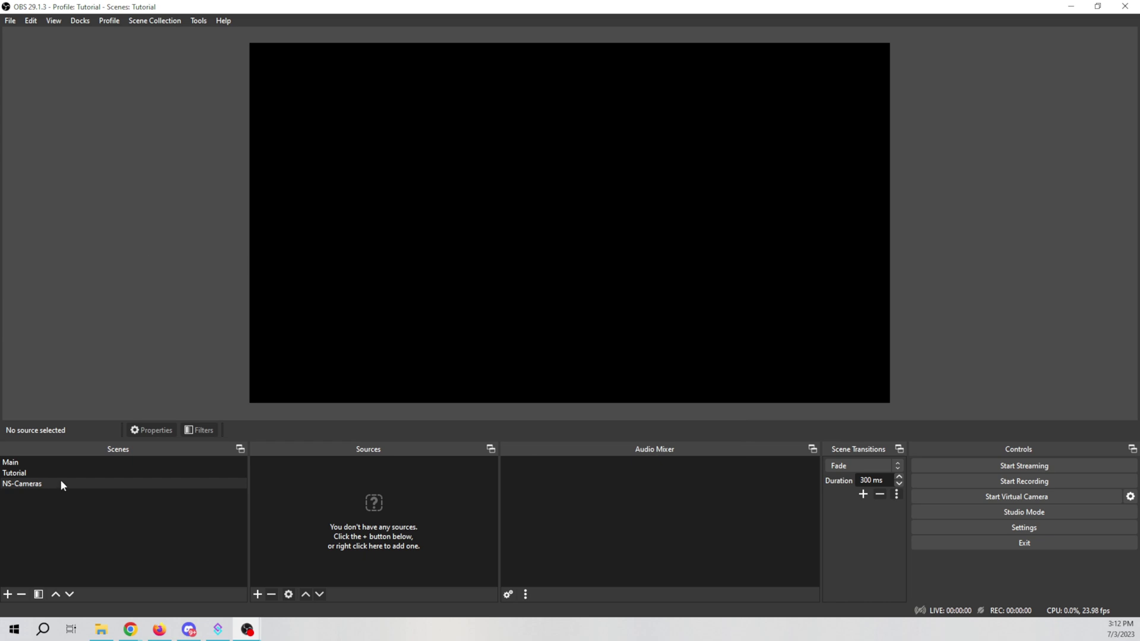
pyautogui.click(258, 595)
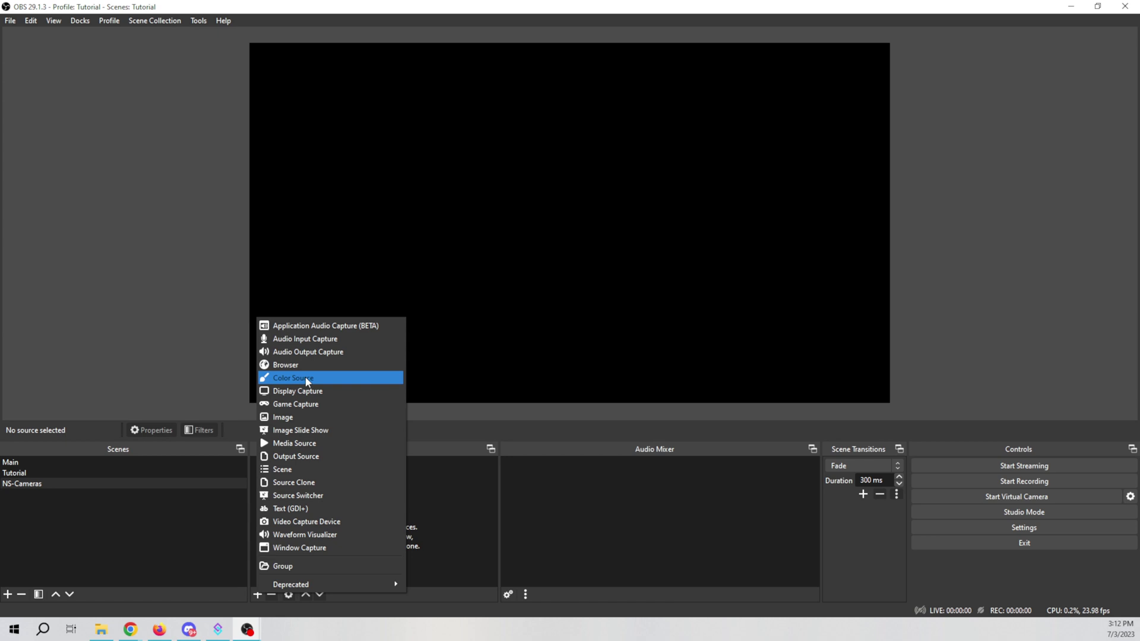
pyautogui.click(307, 521)
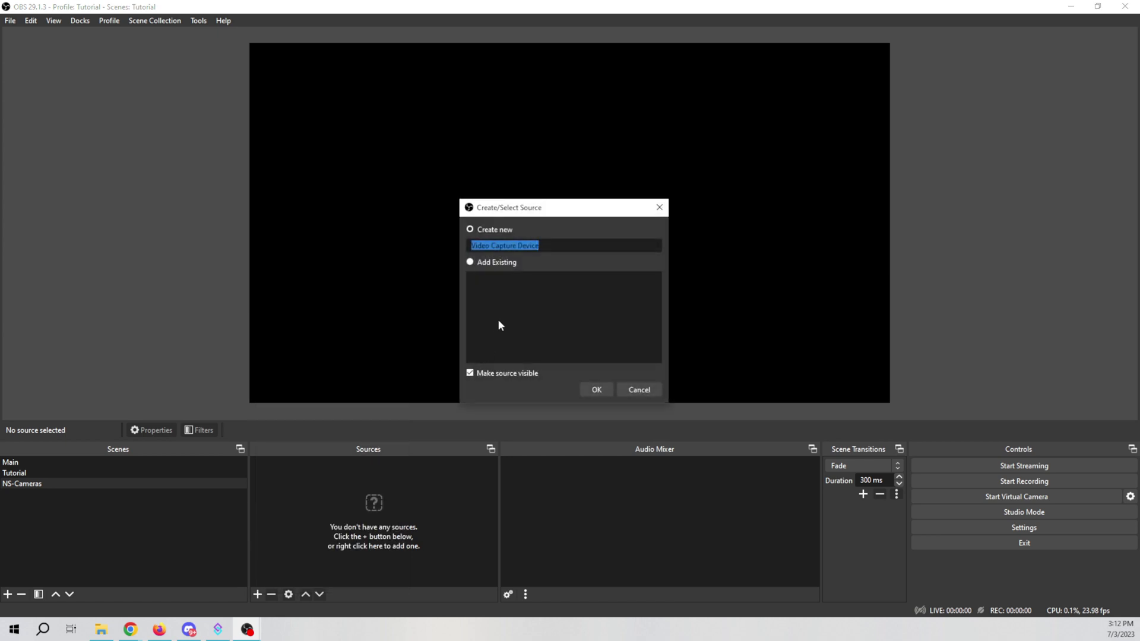
pyautogui.write('Cam')
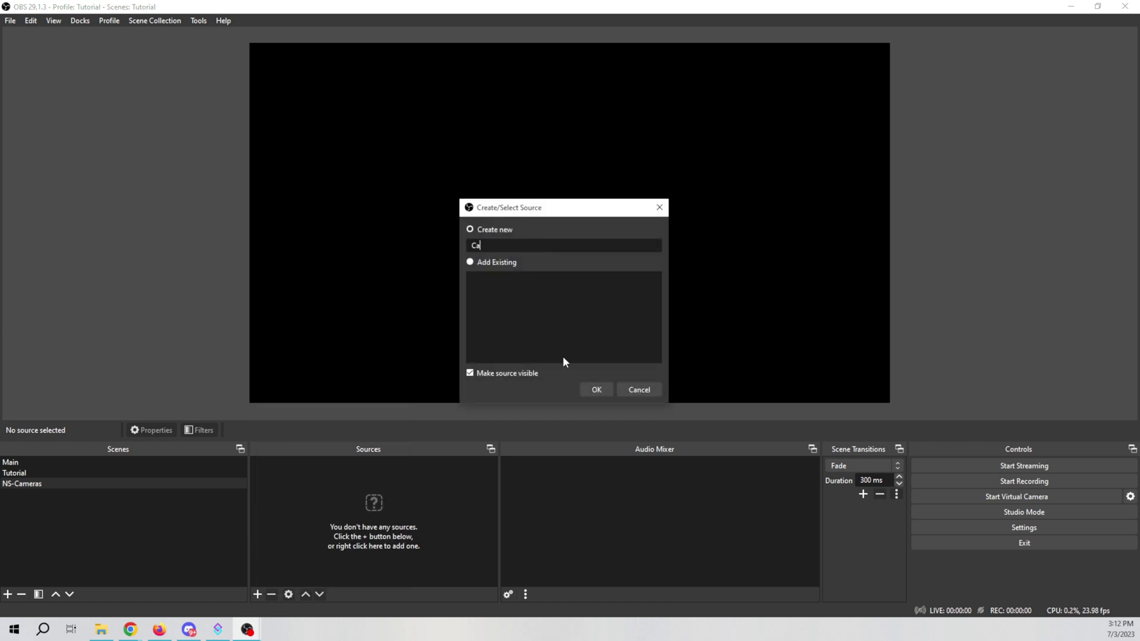
pyautogui.click(603, 391)
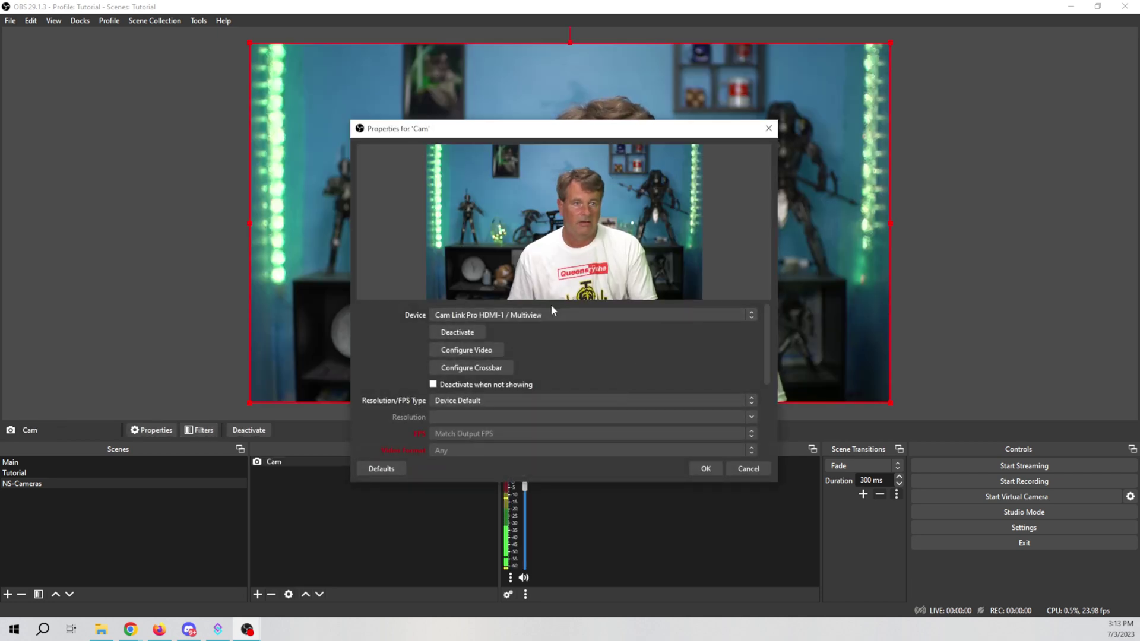
# Configure the Cam source to capture audio only, using Cam Link Pro Audio-1 as its custom audio device.
pyautogui.scroll(-1, 565, 382)
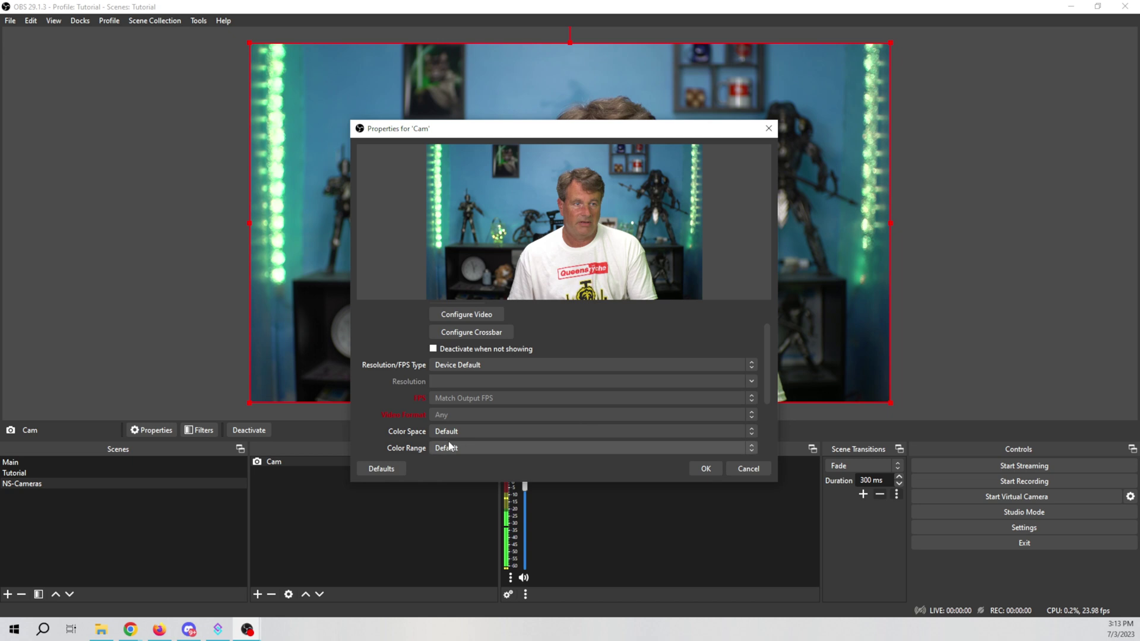
pyautogui.scroll(-2, 385, 424)
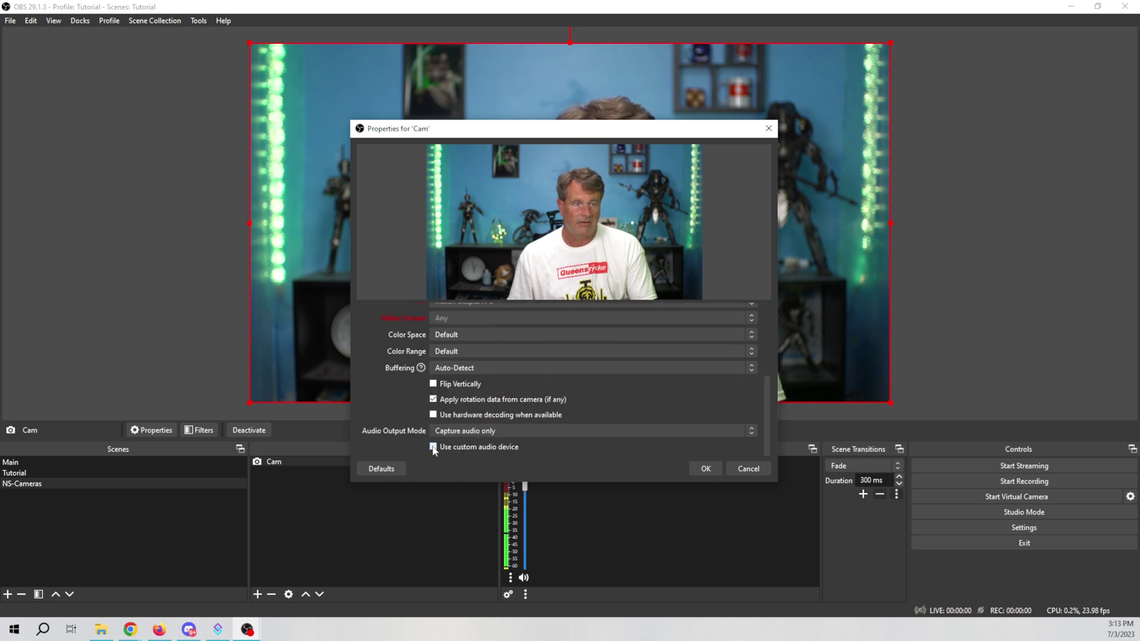
pyautogui.scroll(2, 419, 424)
pyautogui.scroll(-1, 463, 452)
pyautogui.click(464, 452)
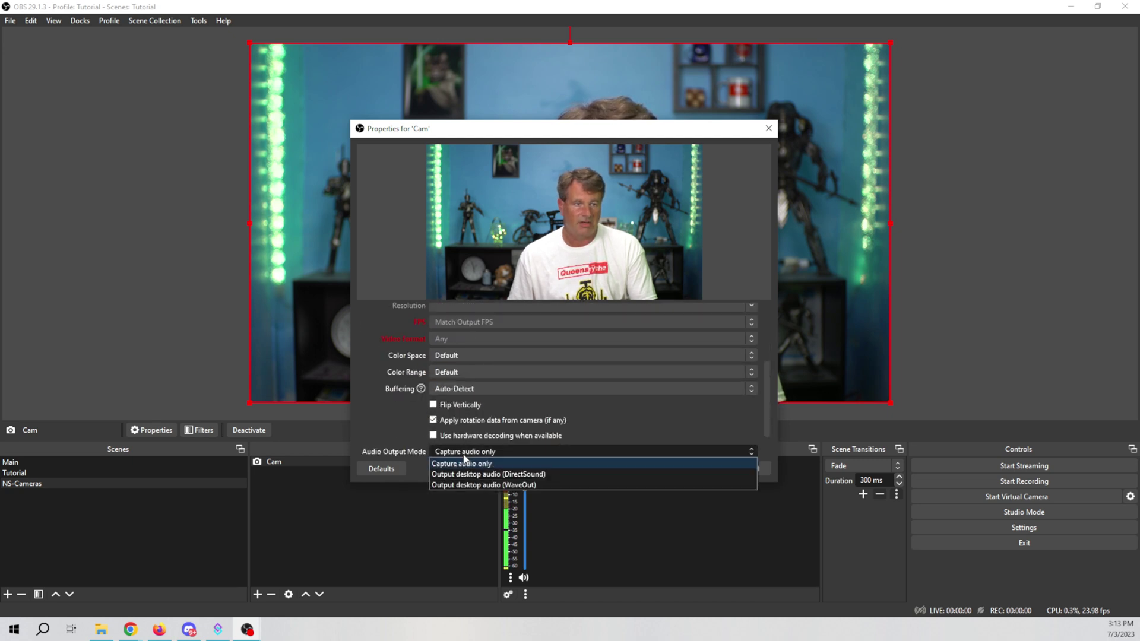
pyautogui.click(500, 463)
pyautogui.scroll(-1, 500, 457)
pyautogui.click(502, 446)
pyautogui.click(495, 496)
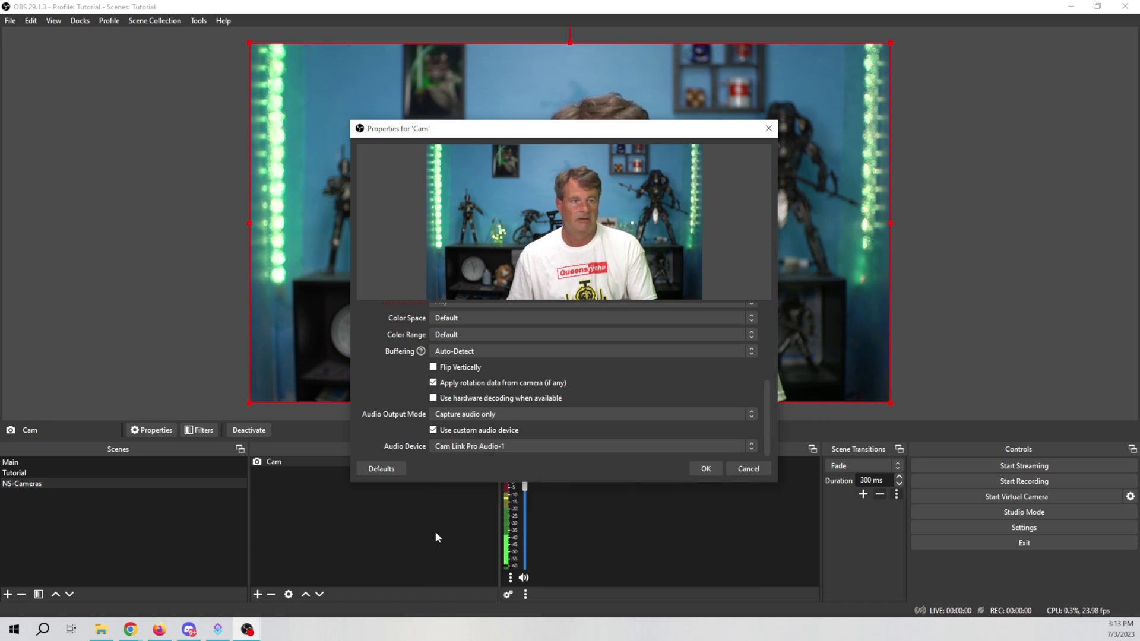
pyautogui.click(705, 469)
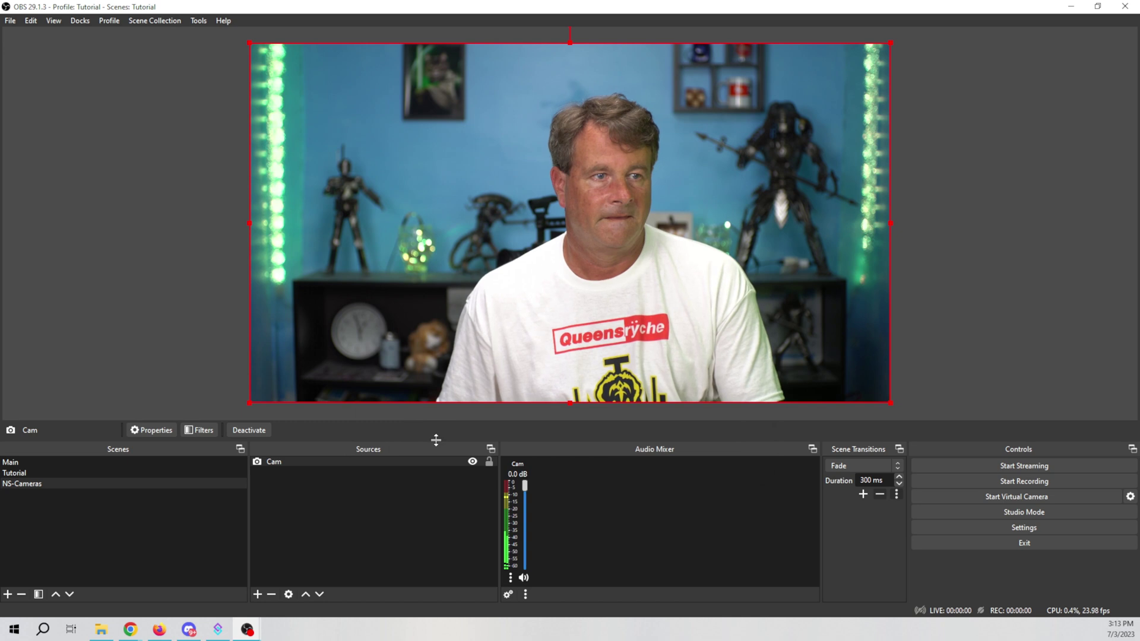
# Add the existing NS-Cameras scene as a source in the Main scene.
pyautogui.click(27, 462)
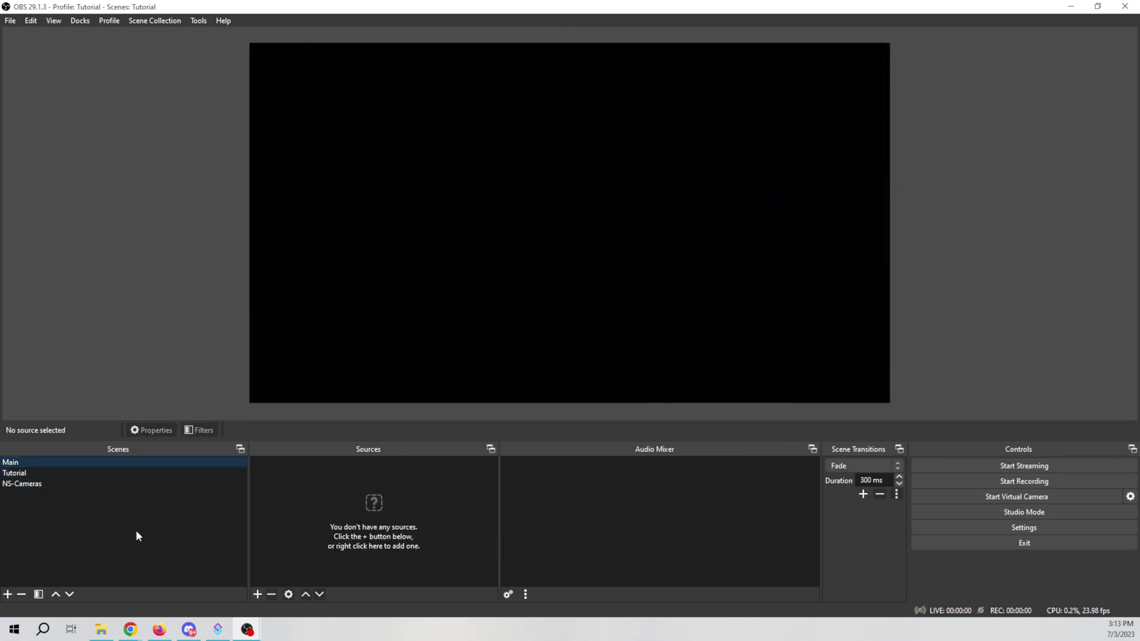
pyautogui.click(257, 594)
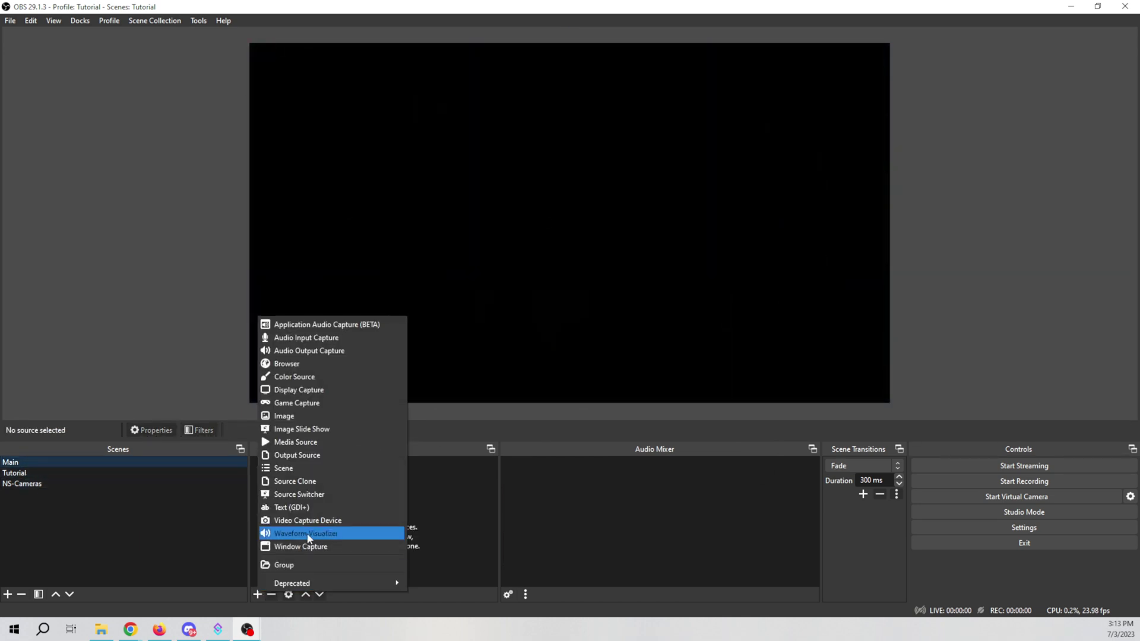
pyautogui.click(292, 469)
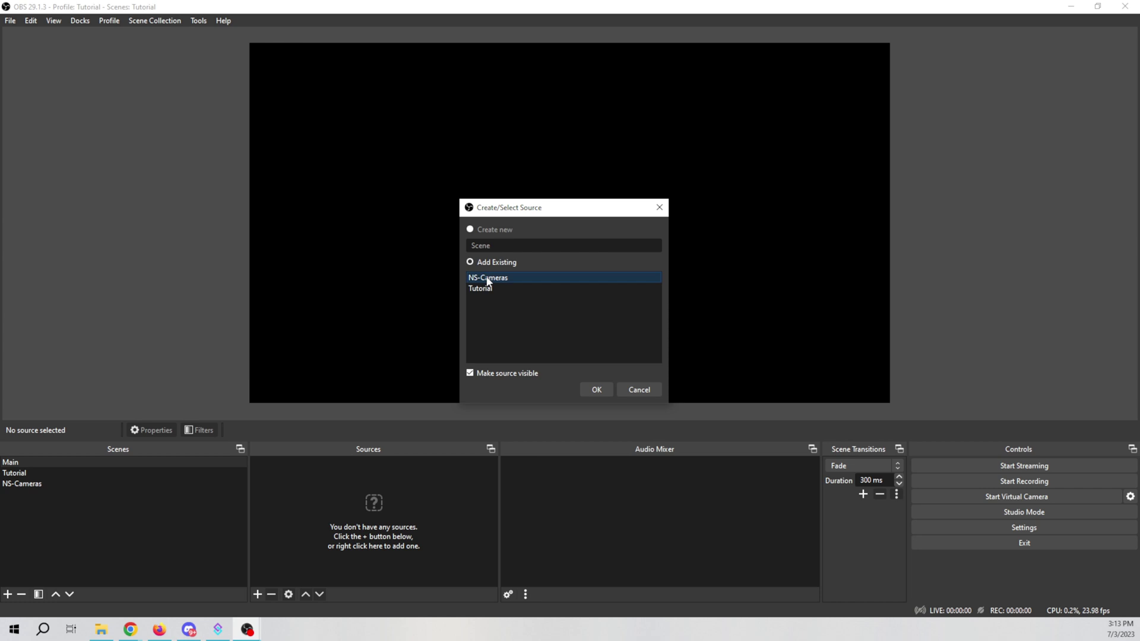
pyautogui.click(597, 390)
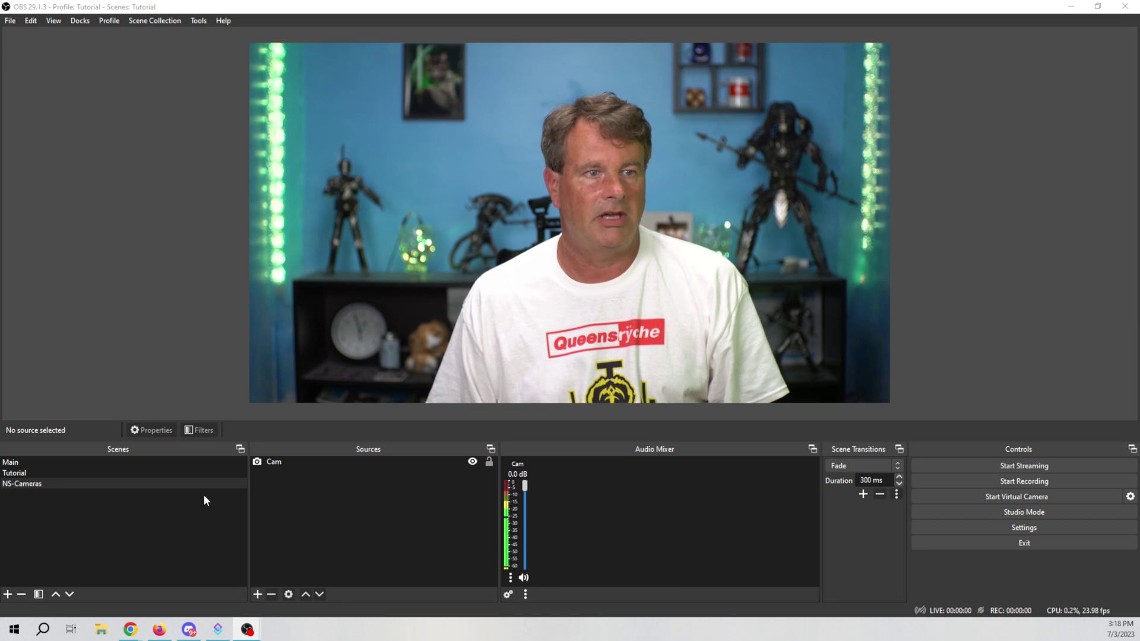
# Add a media source named "Alert 1" to the NS-Cameras scene.
pyautogui.click(15, 485)
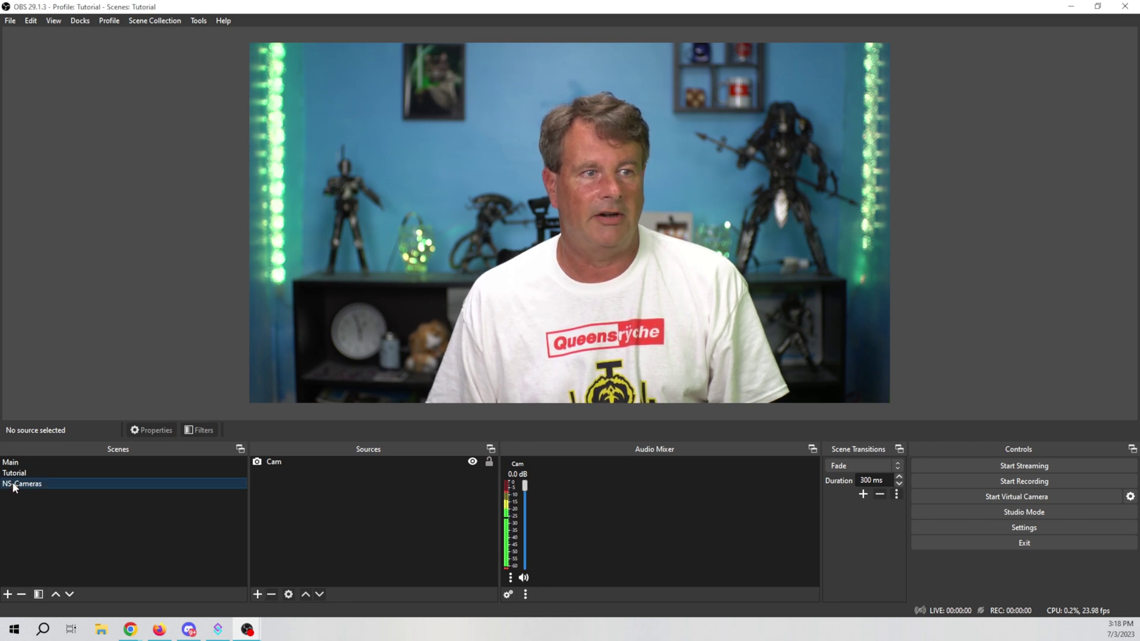
pyautogui.click(257, 594)
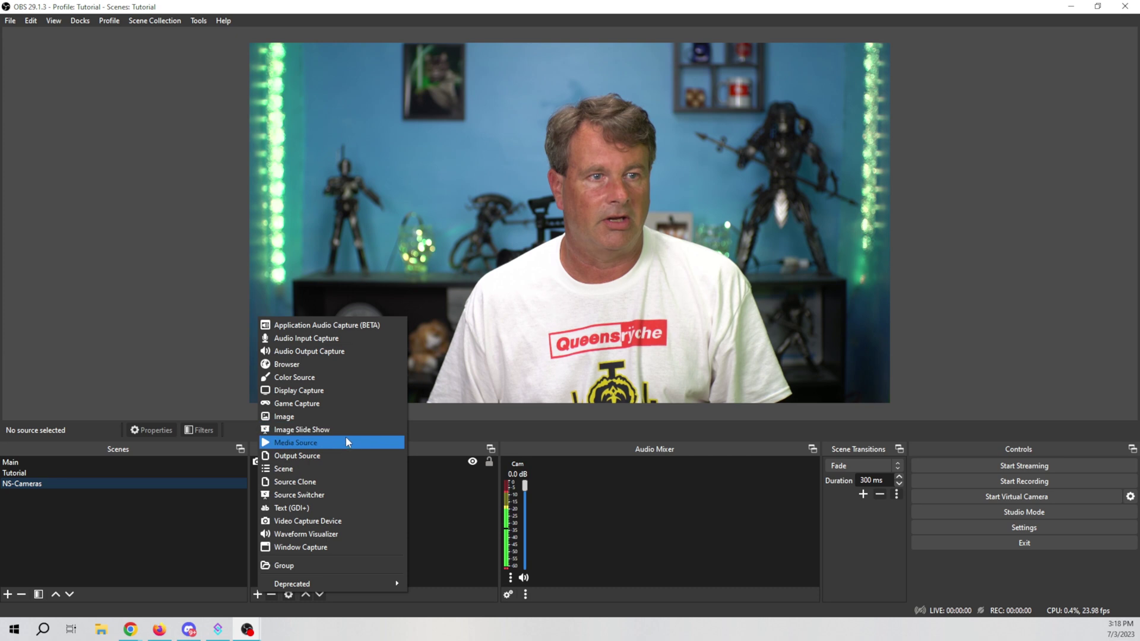
pyautogui.press('Escape')
pyautogui.write('Alert 1')
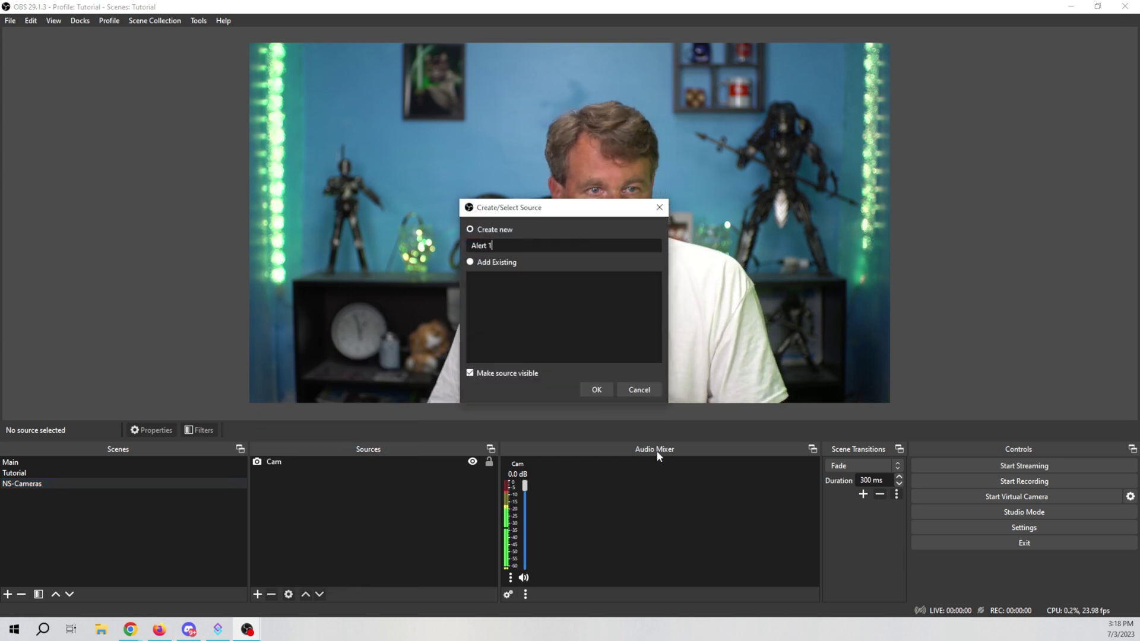
pyautogui.click(599, 389)
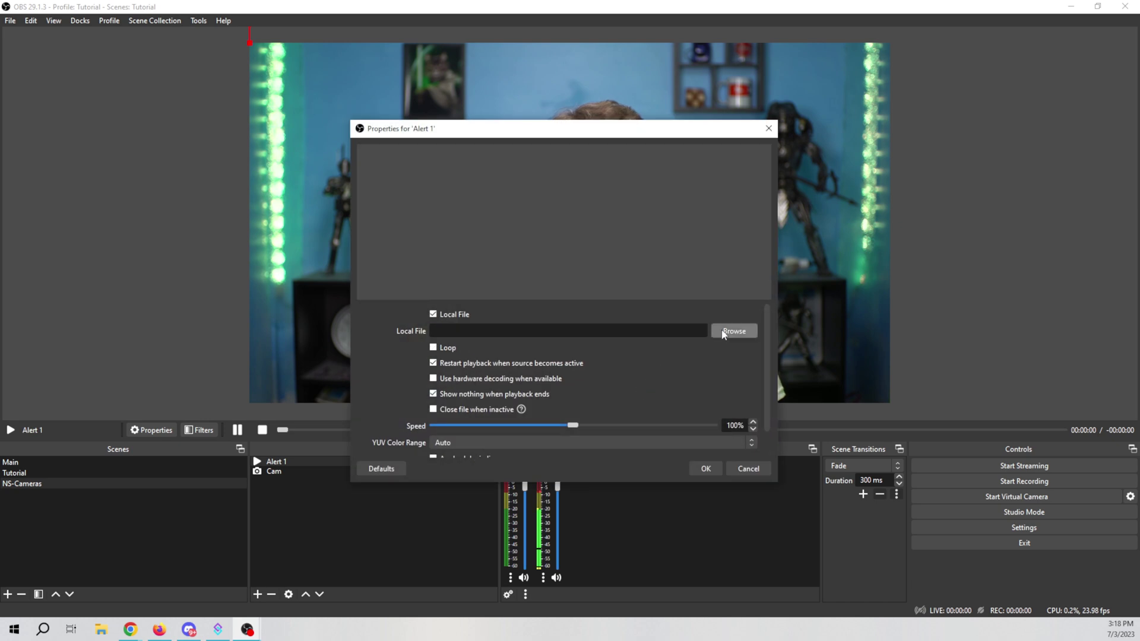
# Set Alert 1's local file to Blinds alpha_VP9 from the Stingers folder and accept its properties.
pyautogui.click(746, 330)
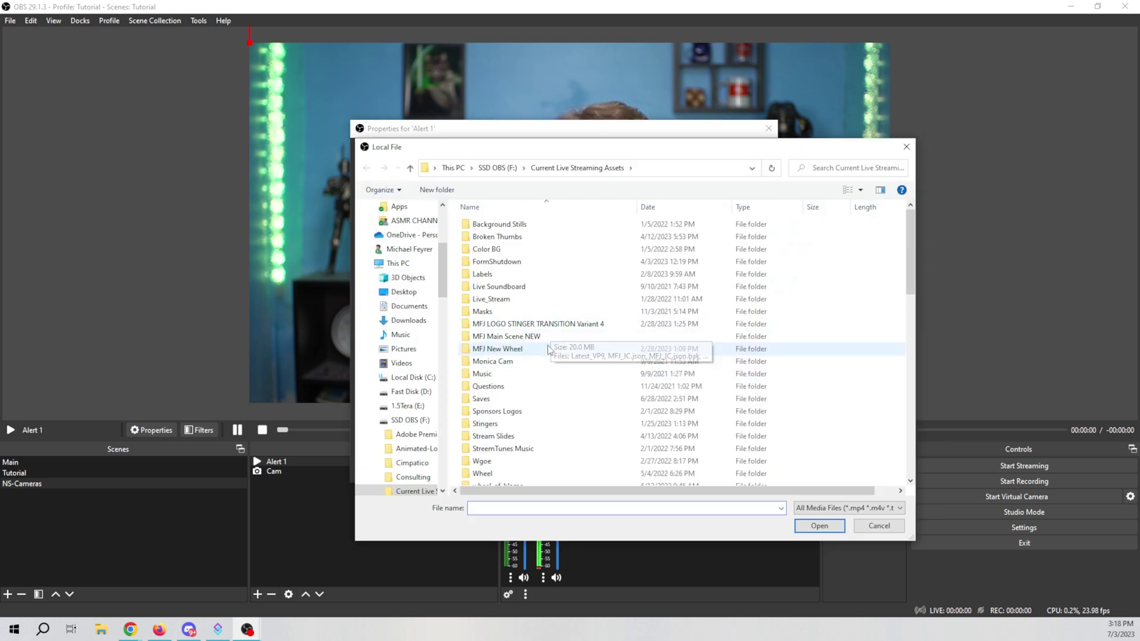
pyautogui.doubleClick(485, 423)
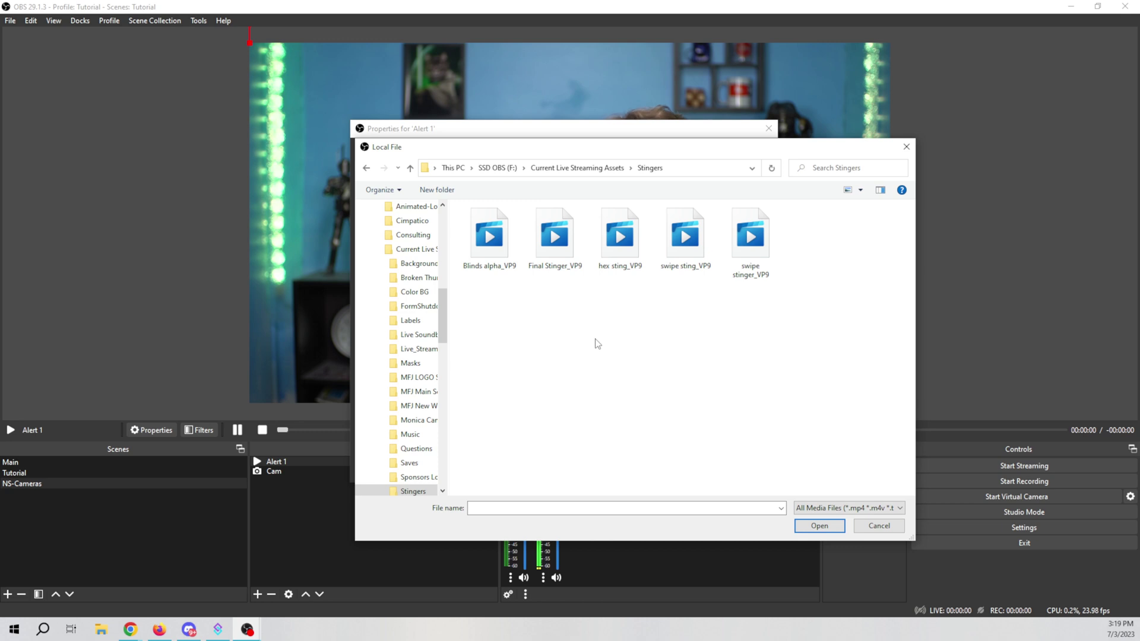
pyautogui.click(502, 247)
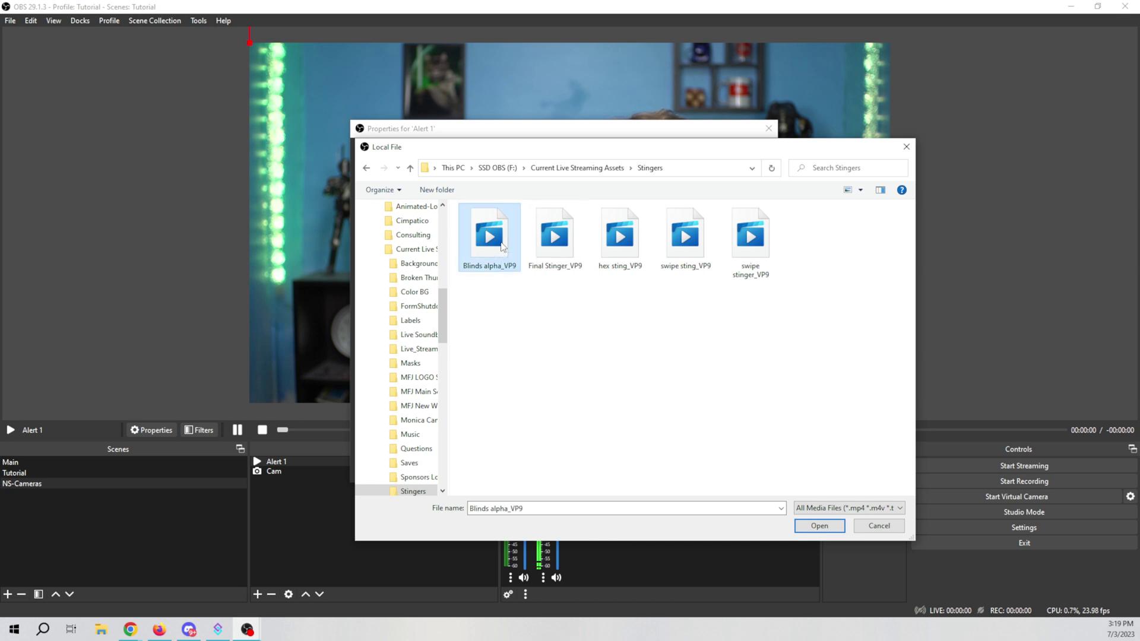
pyautogui.click(818, 525)
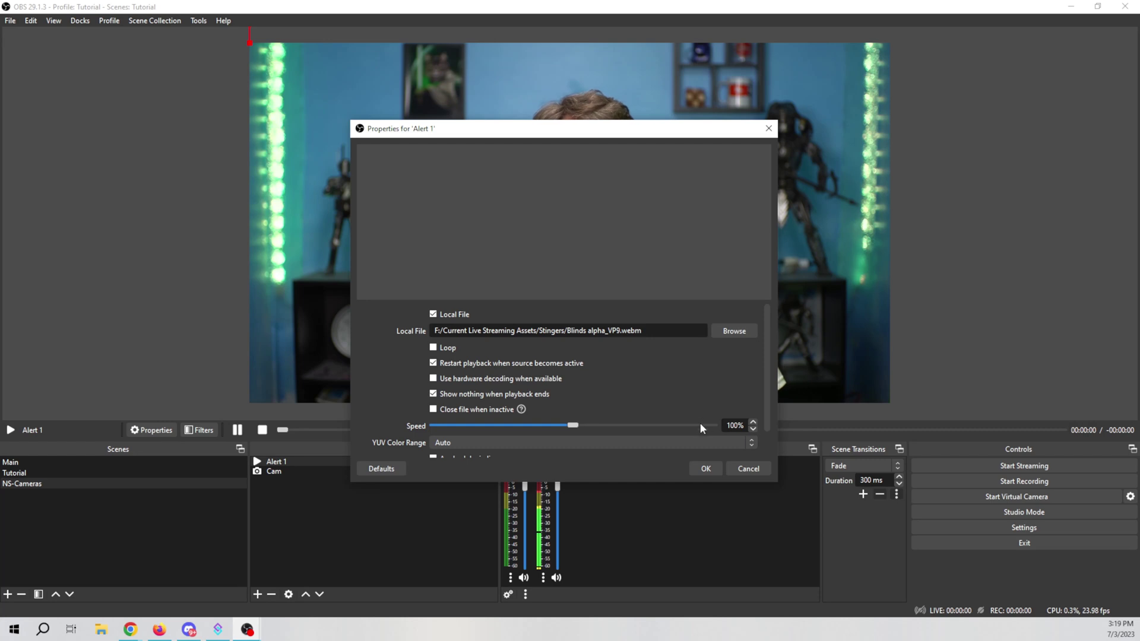
pyautogui.click(704, 468)
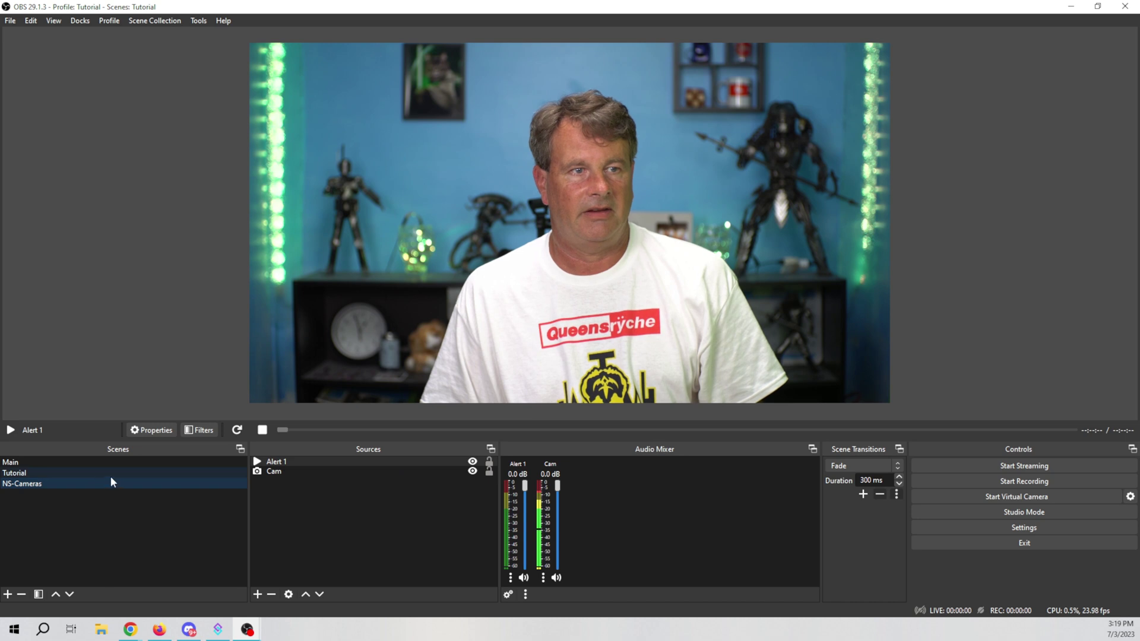
# Add a media source named "Alert 2" to NS-Cameras, using swipe stinger_VP9 from the Stingers folder as its local file.
pyautogui.click(257, 593)
pyautogui.click(373, 511)
pyautogui.write('Alert 2')
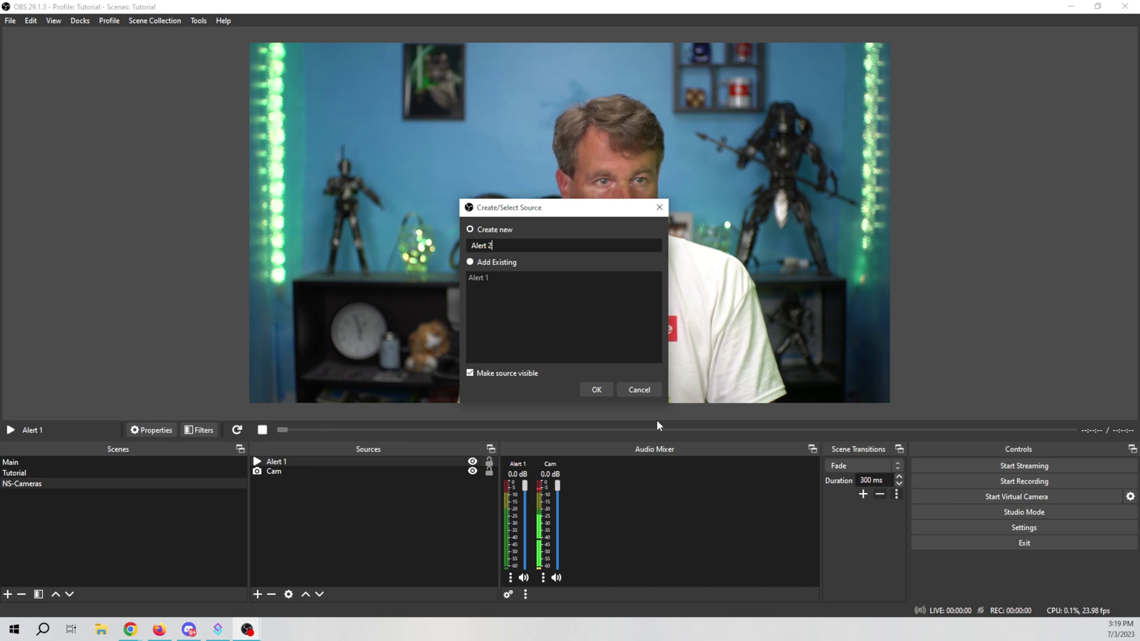
pyautogui.click(595, 390)
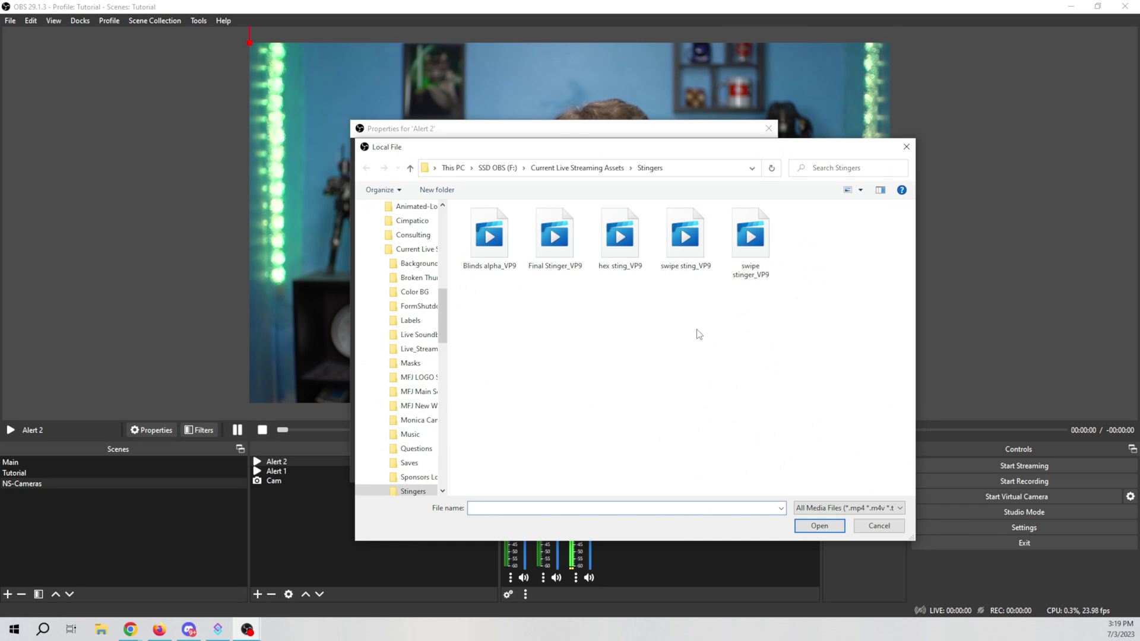
pyautogui.click(751, 249)
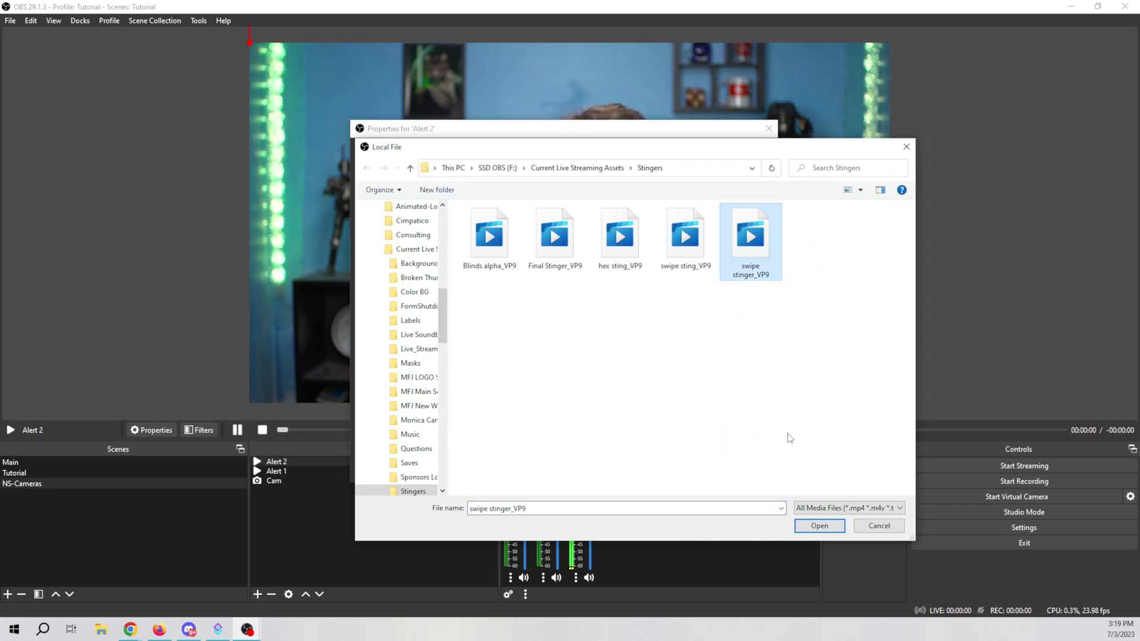
pyautogui.click(811, 526)
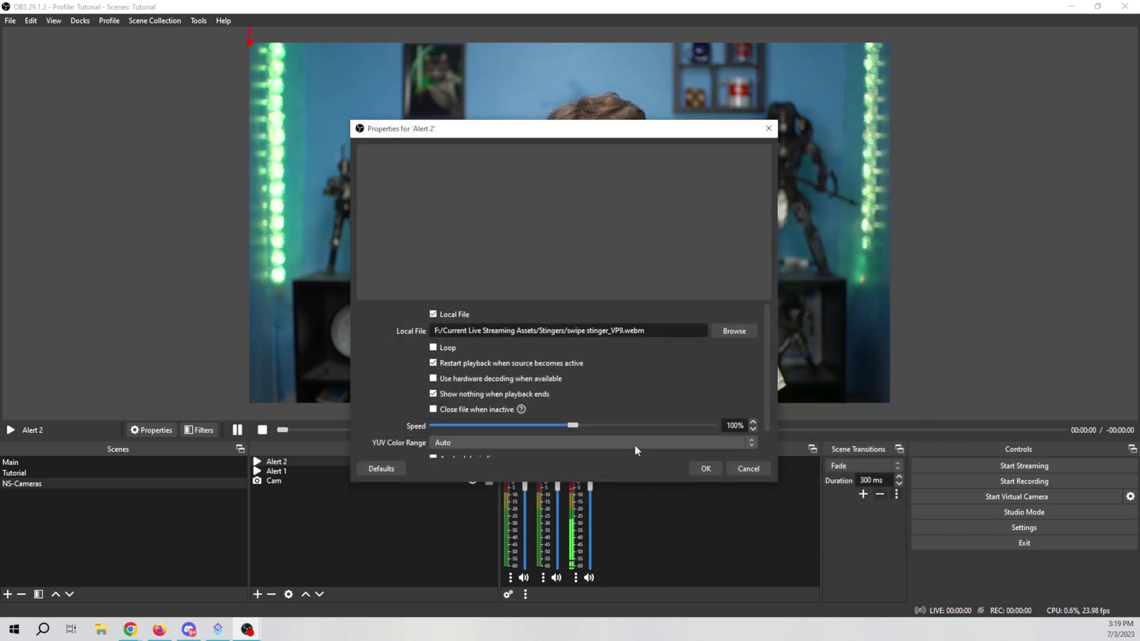
pyautogui.click(702, 469)
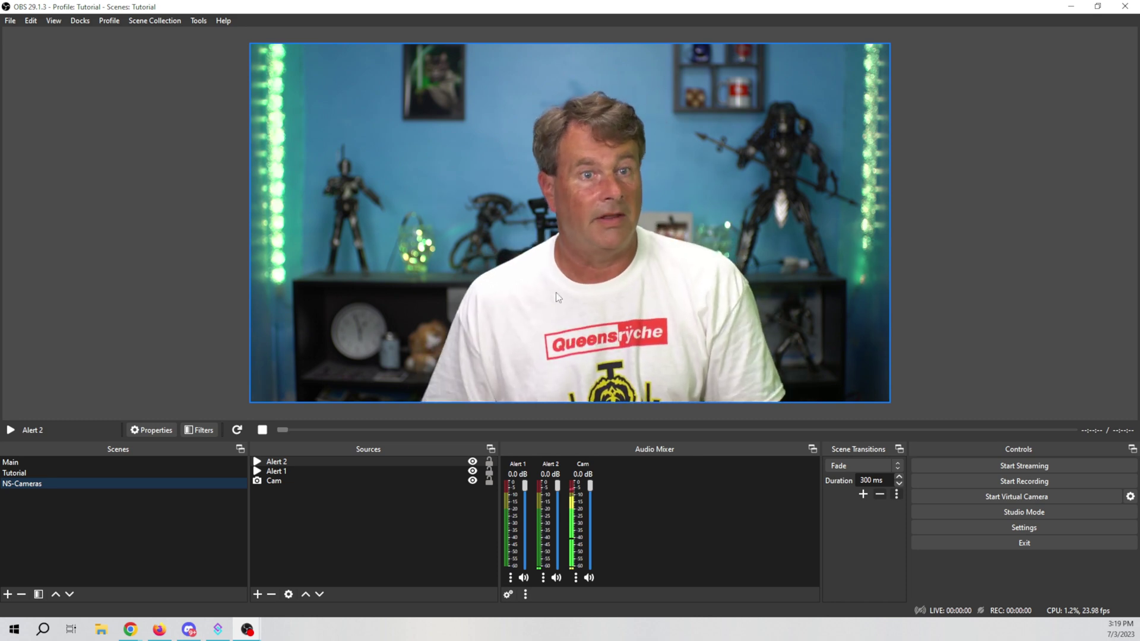
# Add a Text (GDI+) source named "Alet Text" to NS-Cameras with the text "test".
pyautogui.click(258, 594)
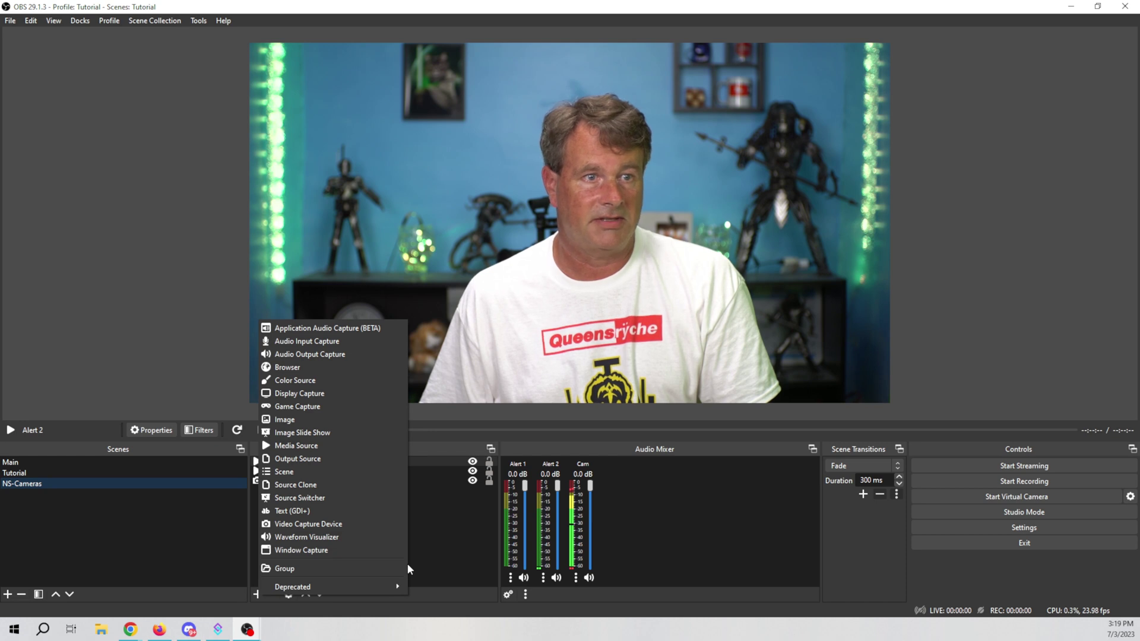
pyautogui.click(347, 508)
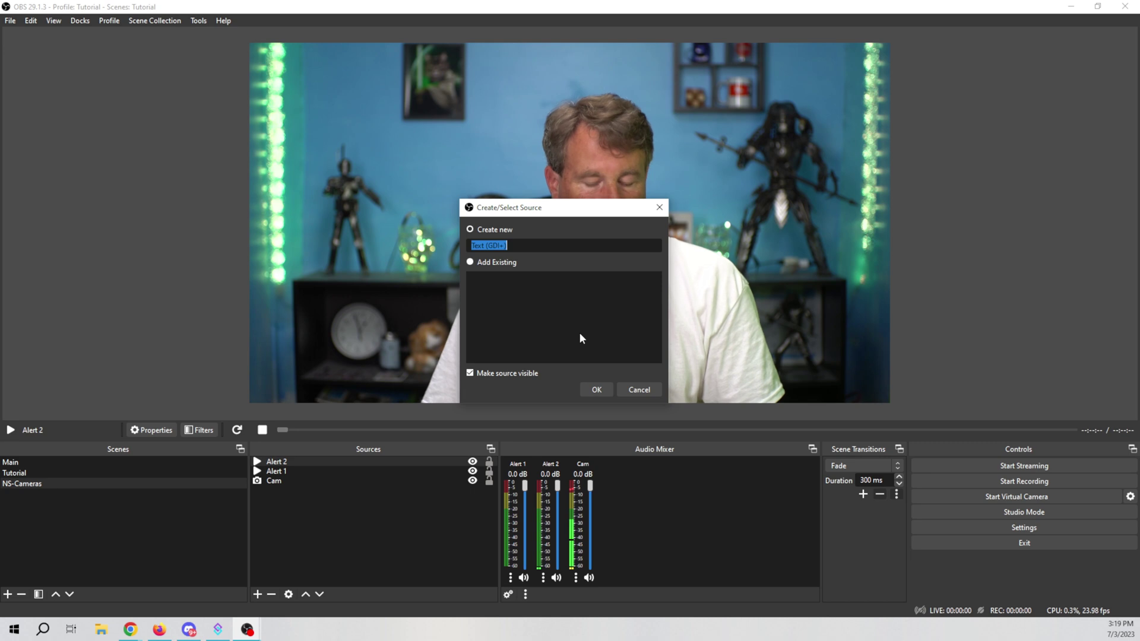
pyautogui.write('Alet Text')
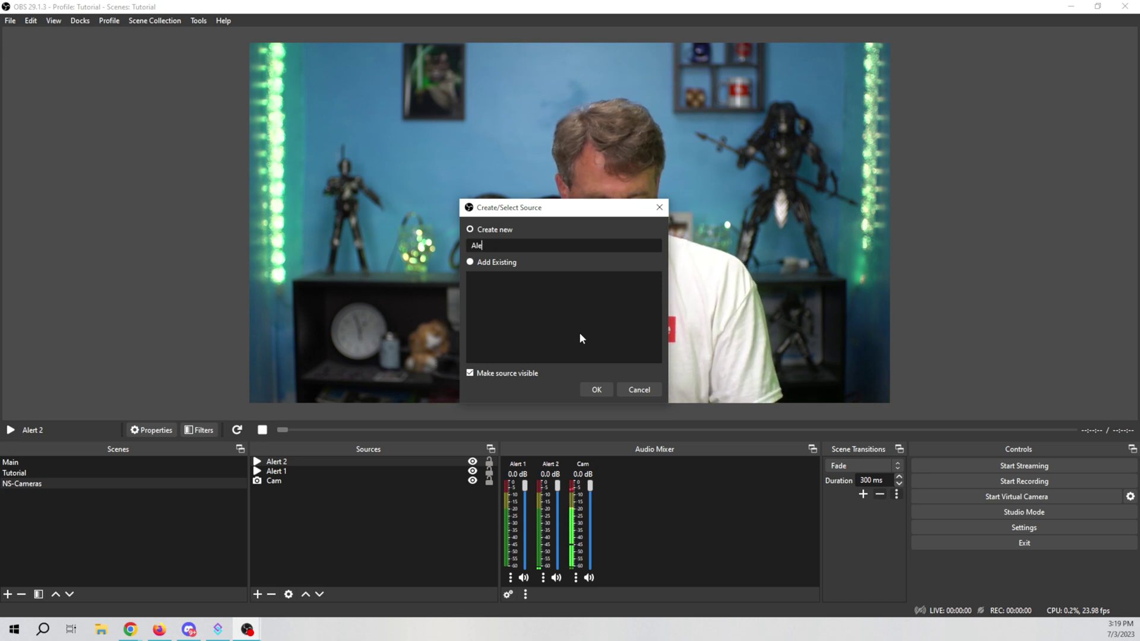
pyautogui.click(596, 391)
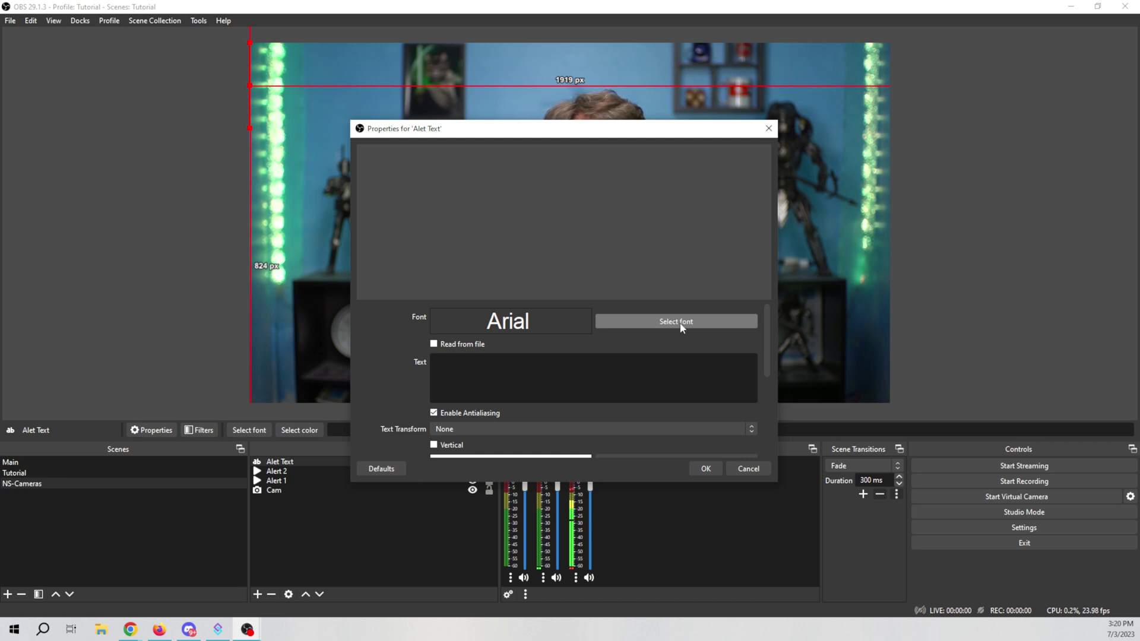
pyautogui.click(576, 368)
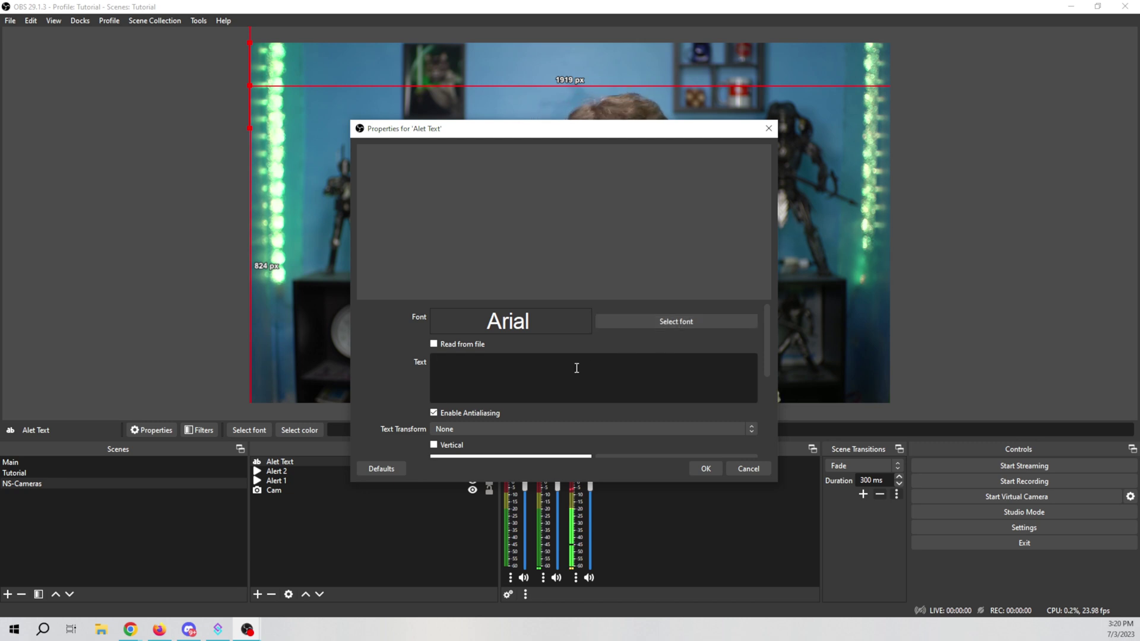
pyautogui.write('test')
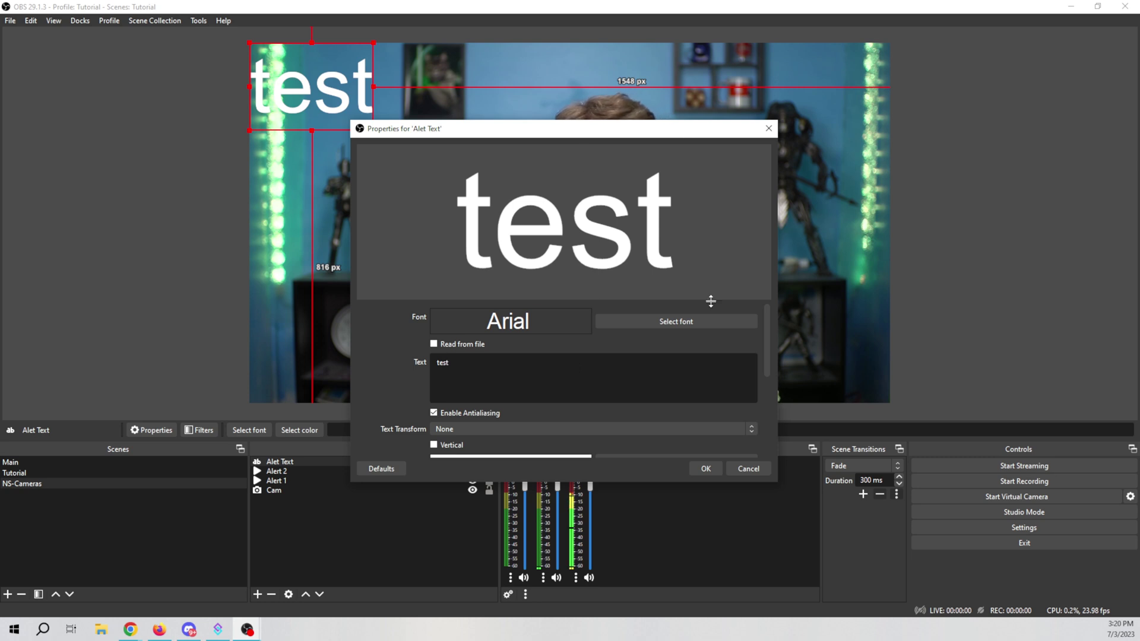
# Set the text source's font to Arial Black Regular.
pyautogui.click(704, 319)
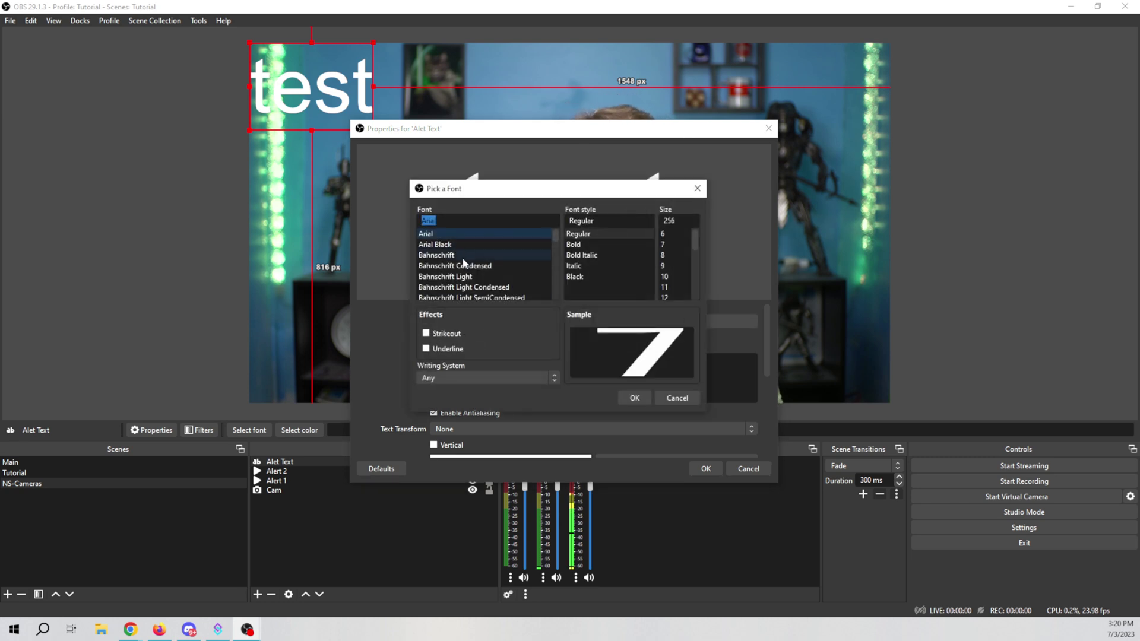
pyautogui.click(452, 244)
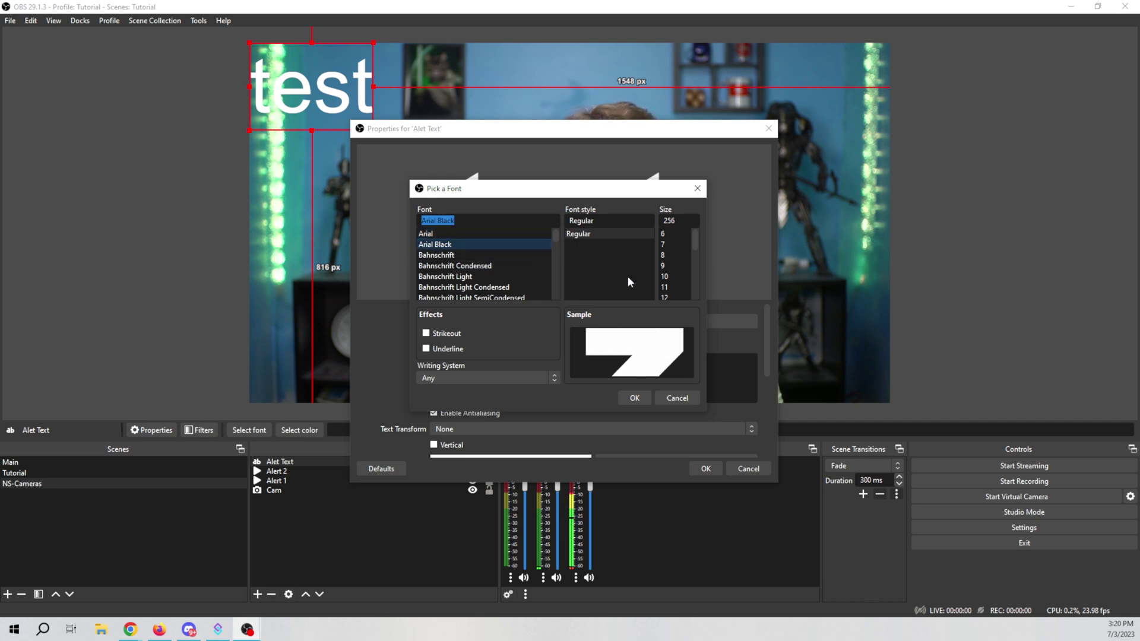
pyautogui.click(634, 398)
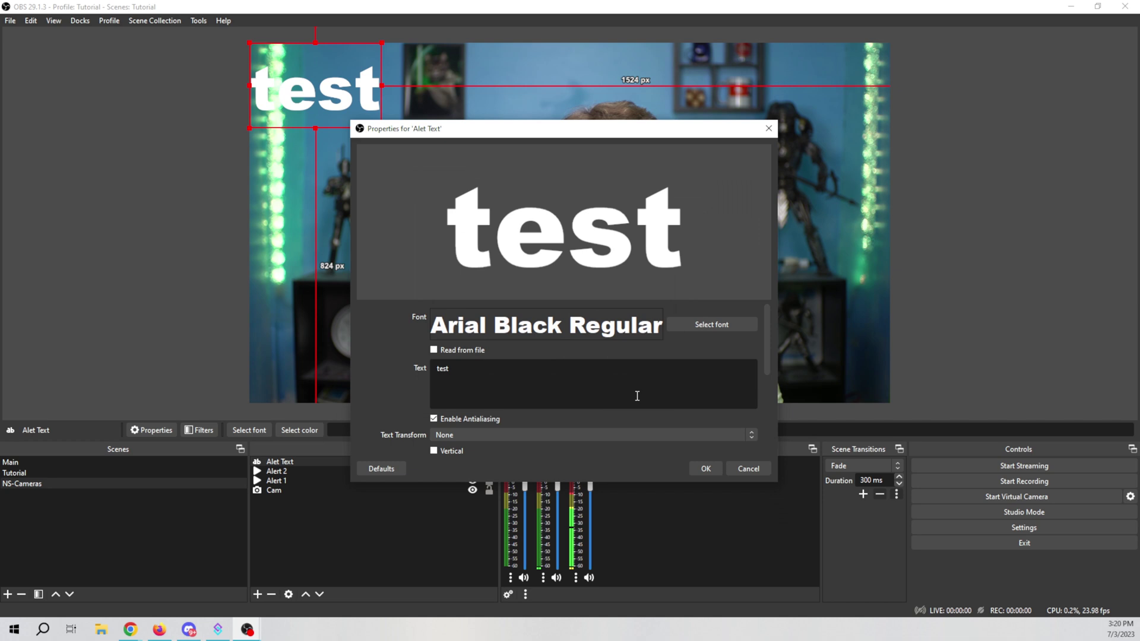
# Give the text source a light blue background, #6797ff, with 26% background opacity.
pyautogui.scroll(-2, 472, 365)
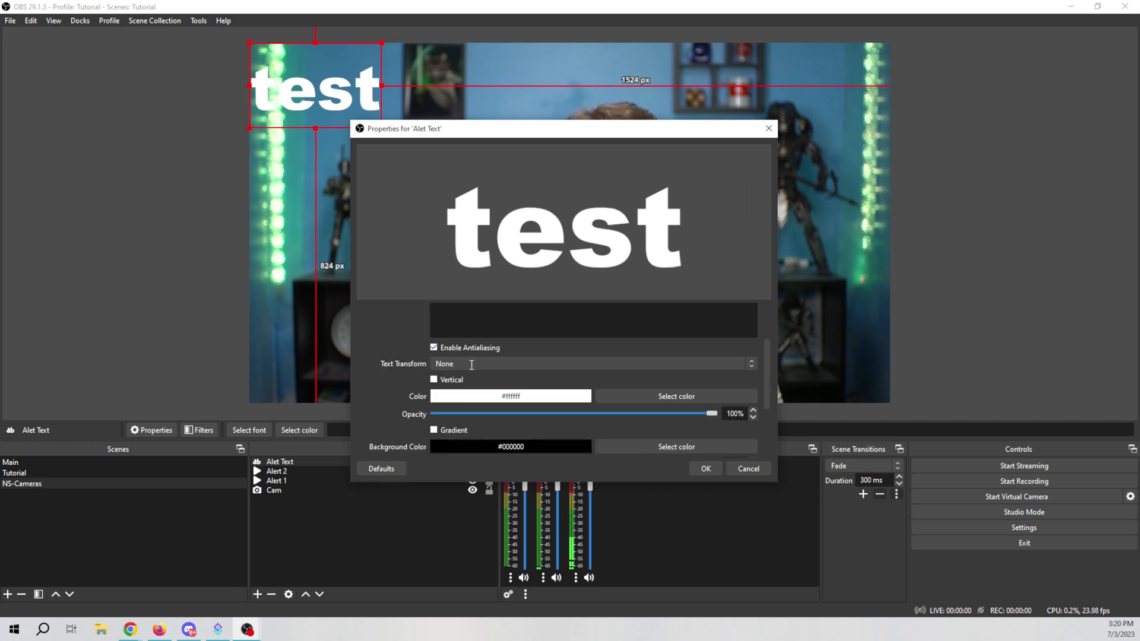
pyautogui.scroll(-2, 508, 422)
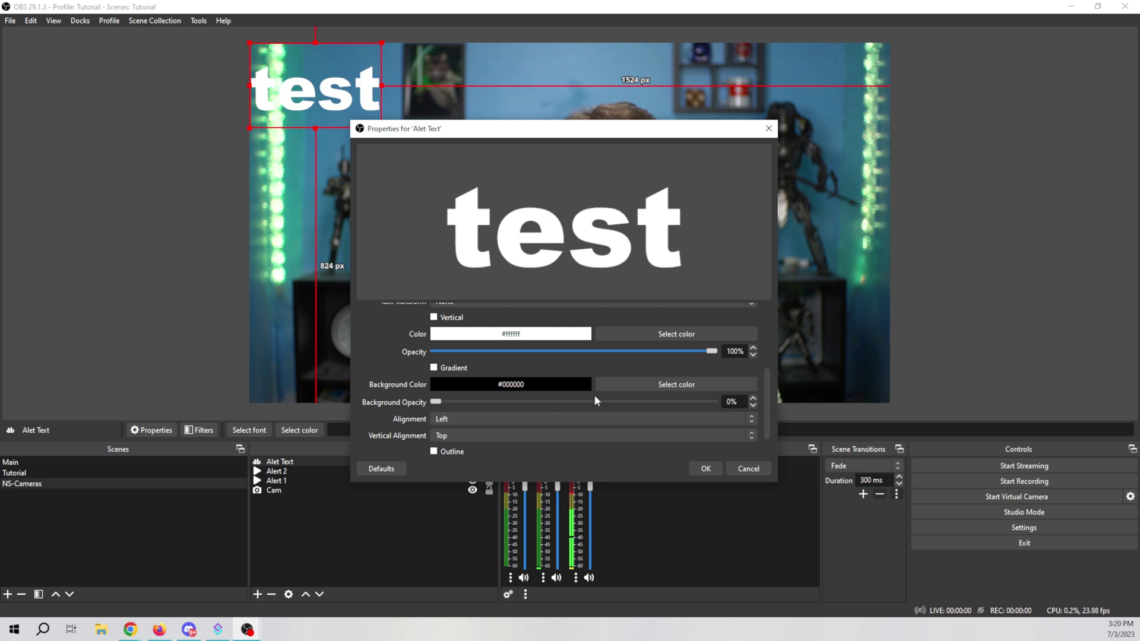
pyautogui.click(632, 386)
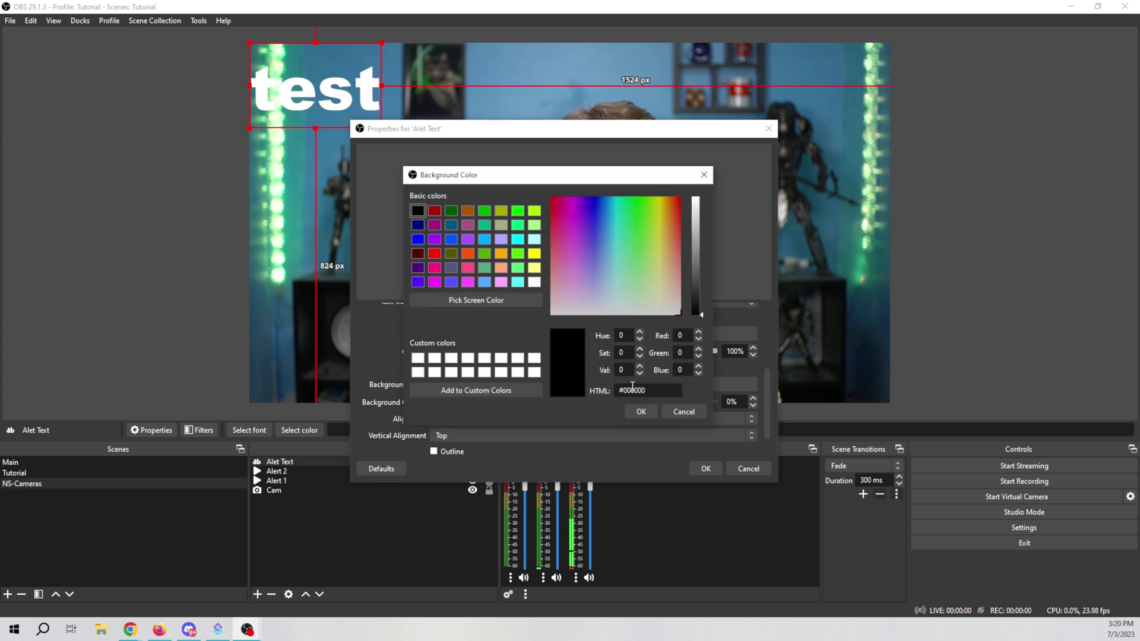
pyautogui.click(600, 245)
pyautogui.moveTo(694, 217); pyautogui.dragTo(695, 195)
pyautogui.click(631, 411)
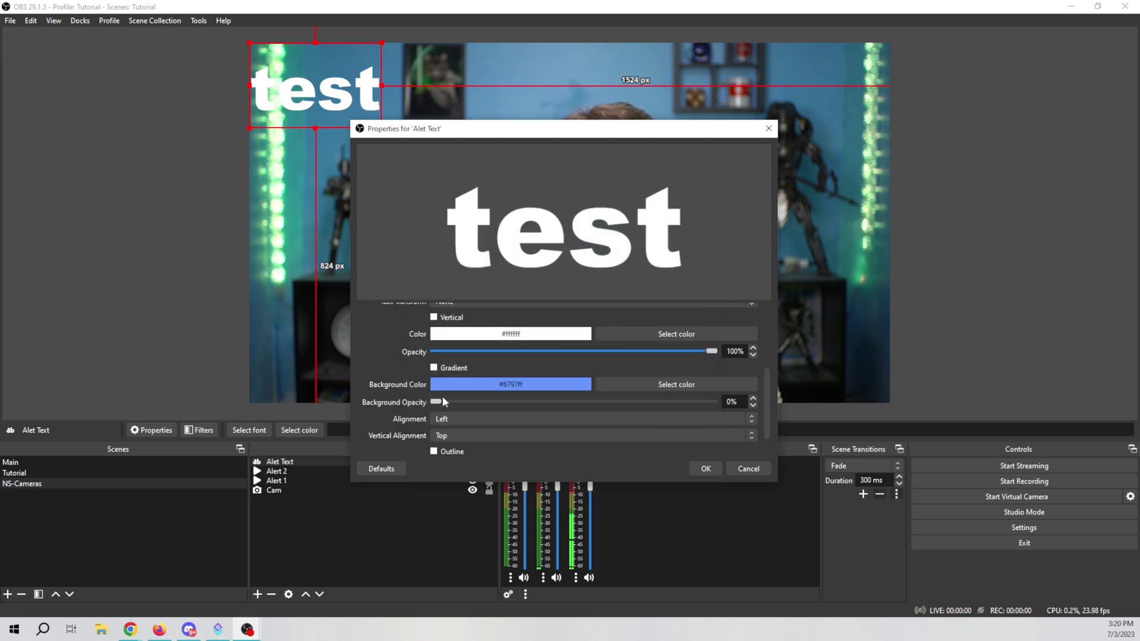
pyautogui.moveTo(439, 401); pyautogui.dragTo(510, 409)
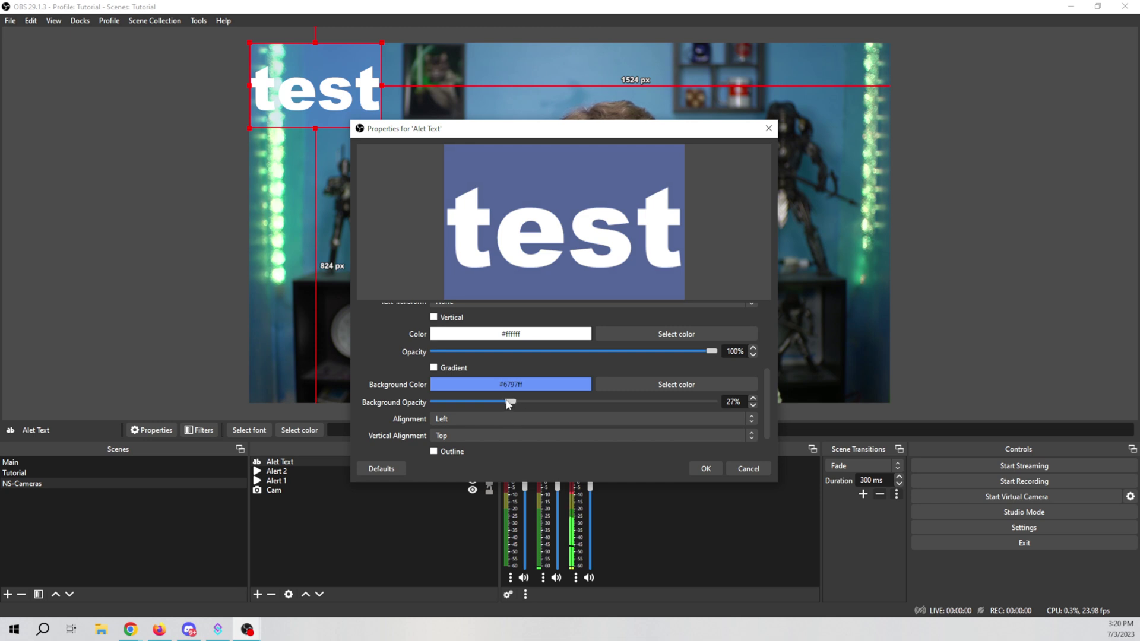
# Change the text color to yellow, #fcff42.
pyautogui.click(660, 334)
pyautogui.click(651, 233)
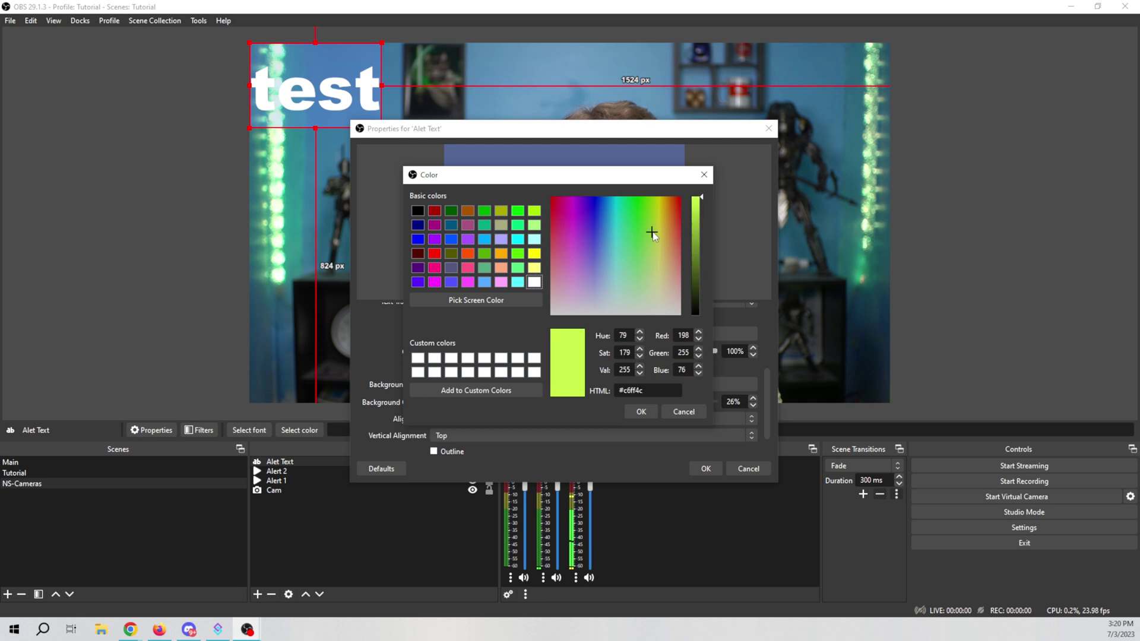
pyautogui.moveTo(653, 231); pyautogui.dragTo(669, 234)
pyautogui.click(641, 411)
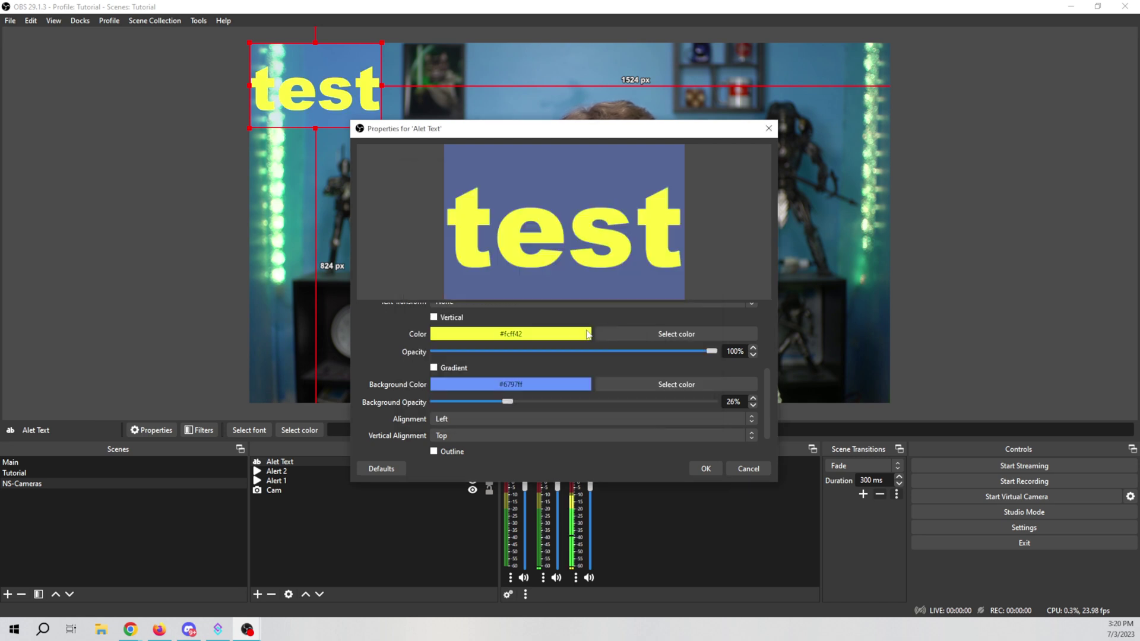
# Enable the outline on the text and set its color to black, #000000.
pyautogui.scroll(-1, 372, 359)
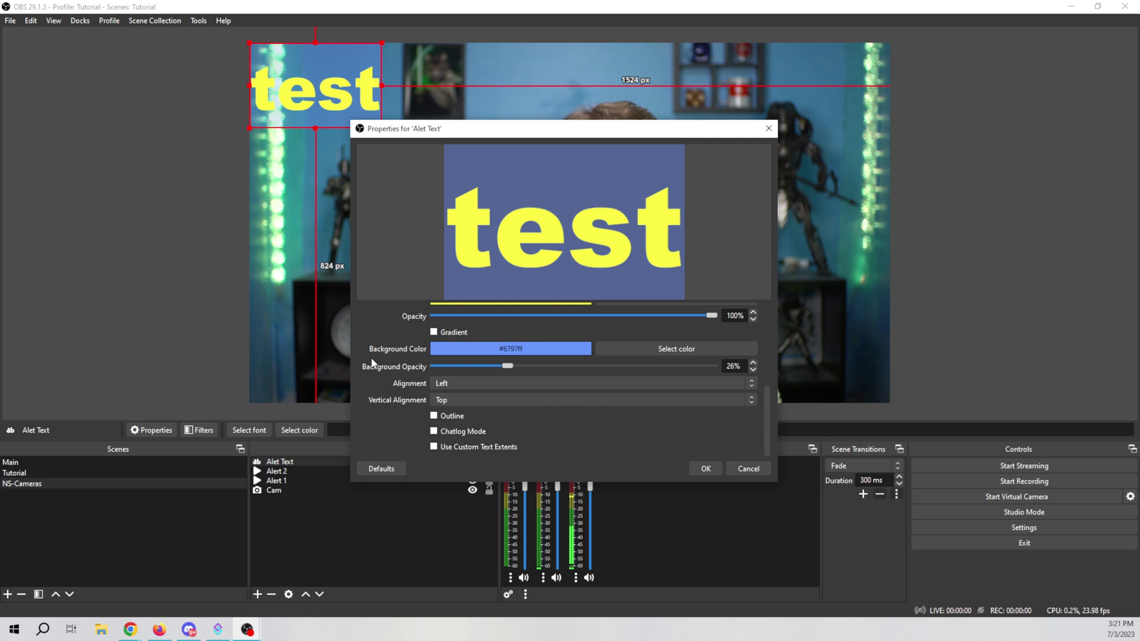
pyautogui.click(432, 416)
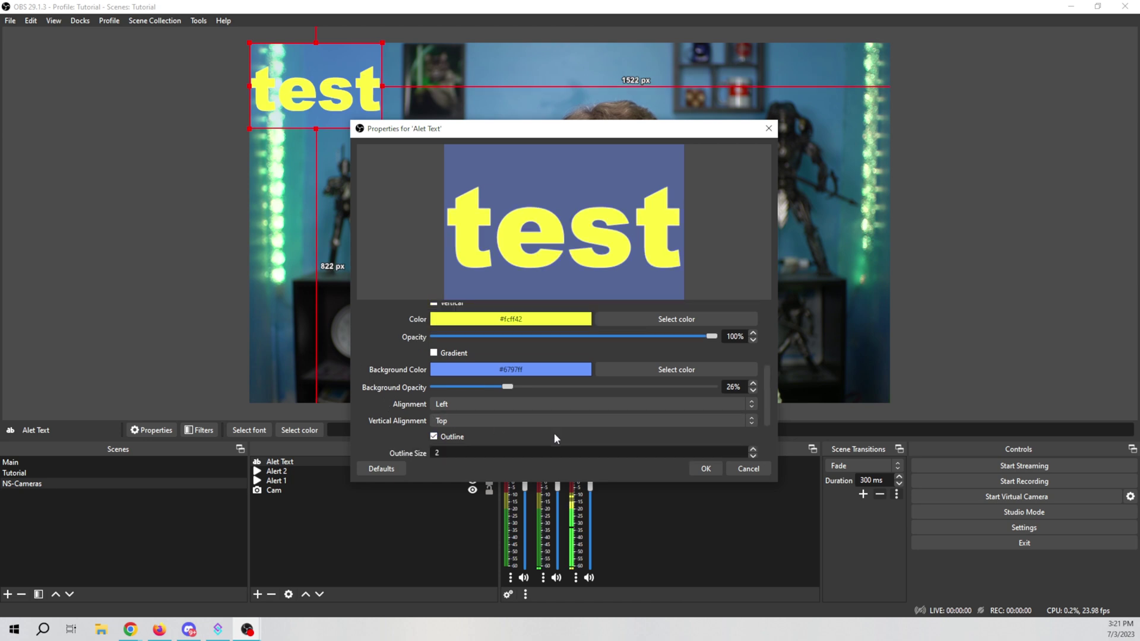
pyautogui.scroll(-1, 653, 449)
pyautogui.click(688, 434)
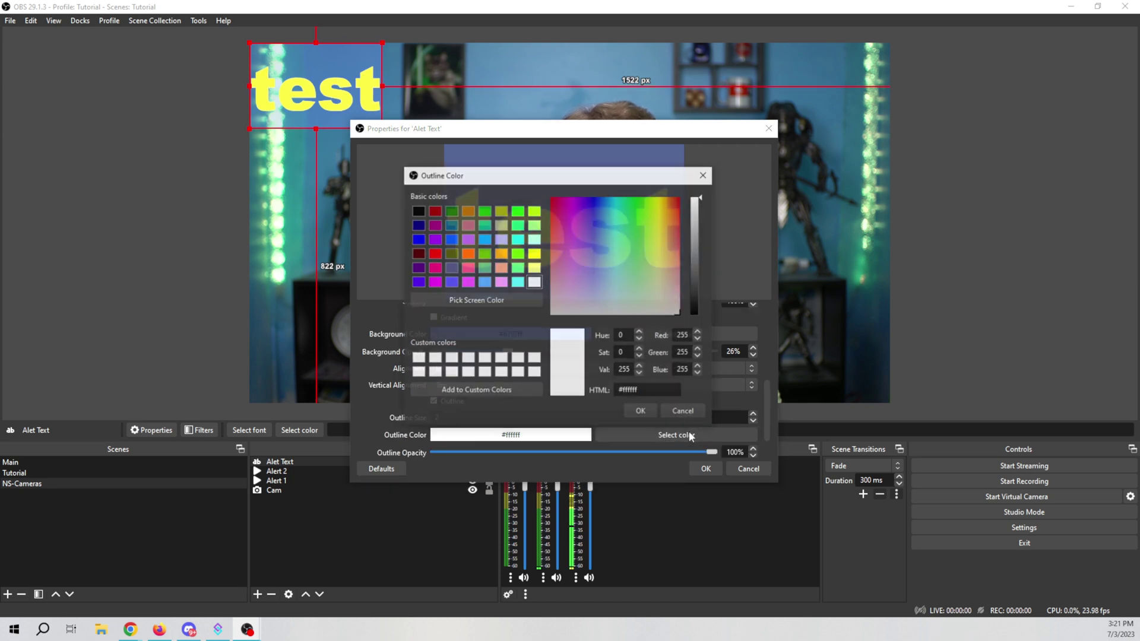
pyautogui.moveTo(695, 267); pyautogui.dragTo(702, 351)
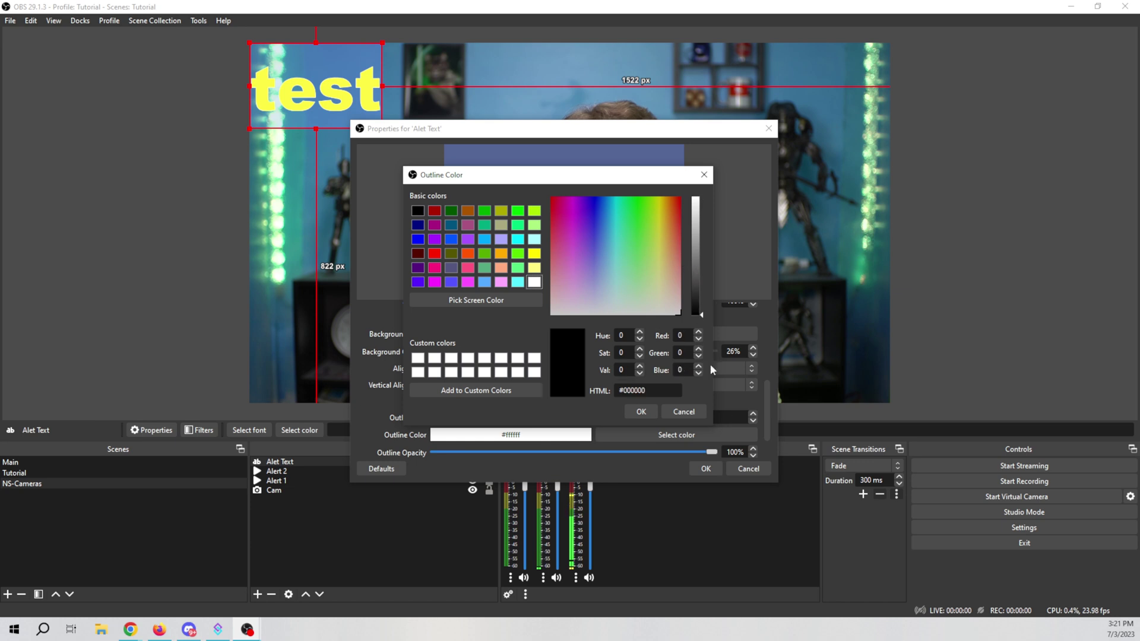
pyautogui.click(641, 411)
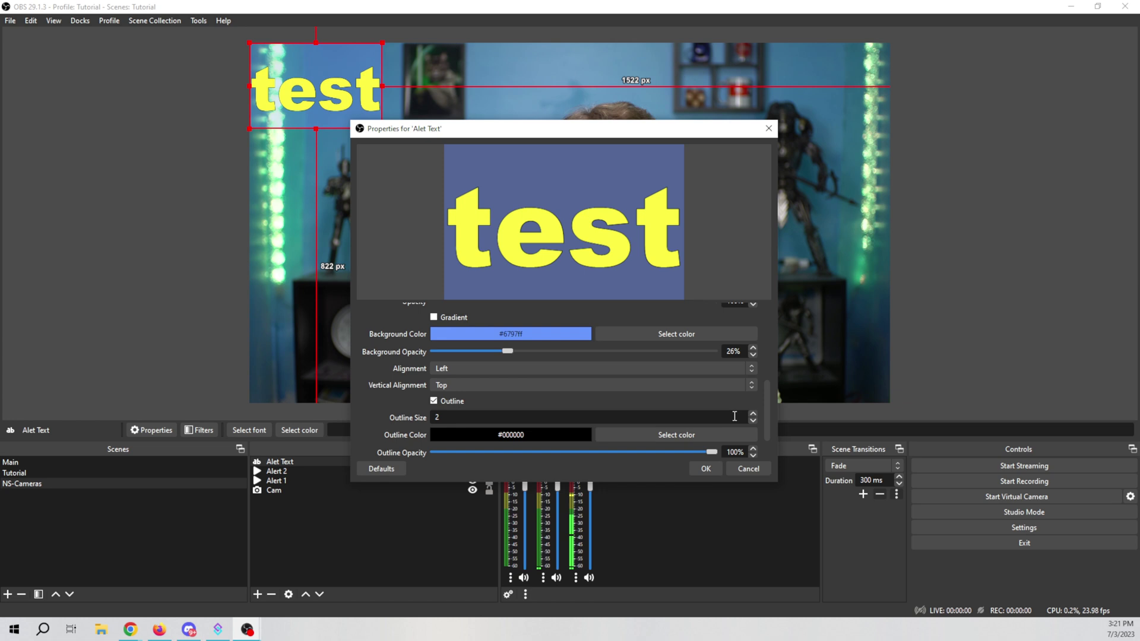
# Increase the text source's outline size to 10.
pyautogui.click(752, 414)
pyautogui.click(753, 413)
pyautogui.click(753, 413)
pyautogui.click(753, 414)
pyautogui.click(752, 414)
pyautogui.click(753, 414)
pyautogui.click(753, 414)
pyautogui.click(753, 414)
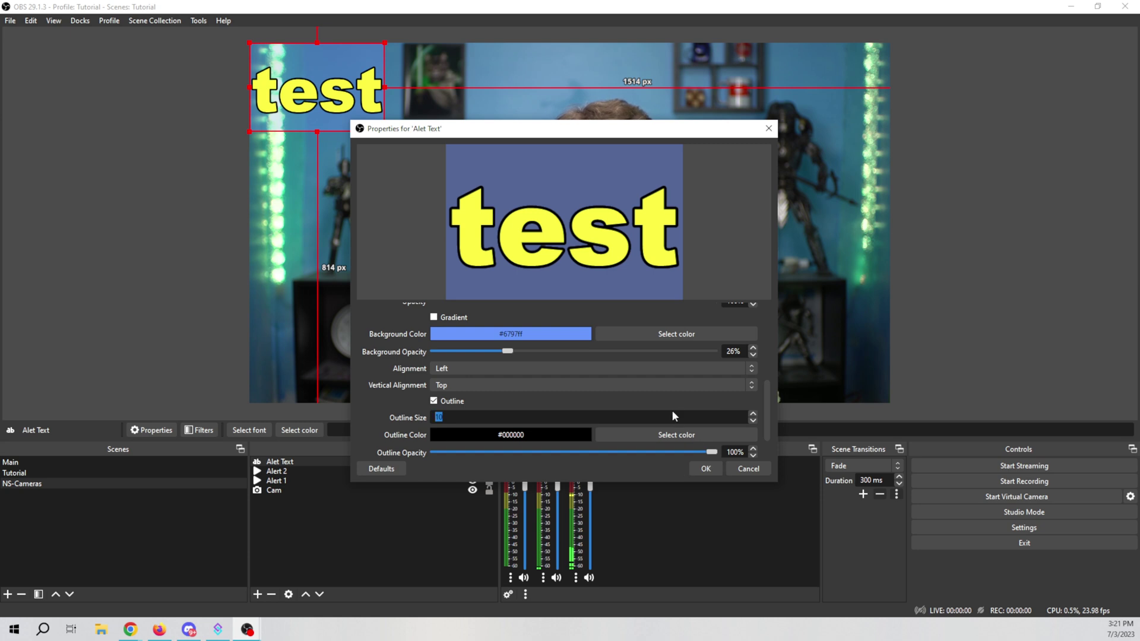
# Clear the placeholder text from the Alet Text source and accept its properties.
pyautogui.scroll(1, 673, 413)
pyautogui.scroll(3, 377, 363)
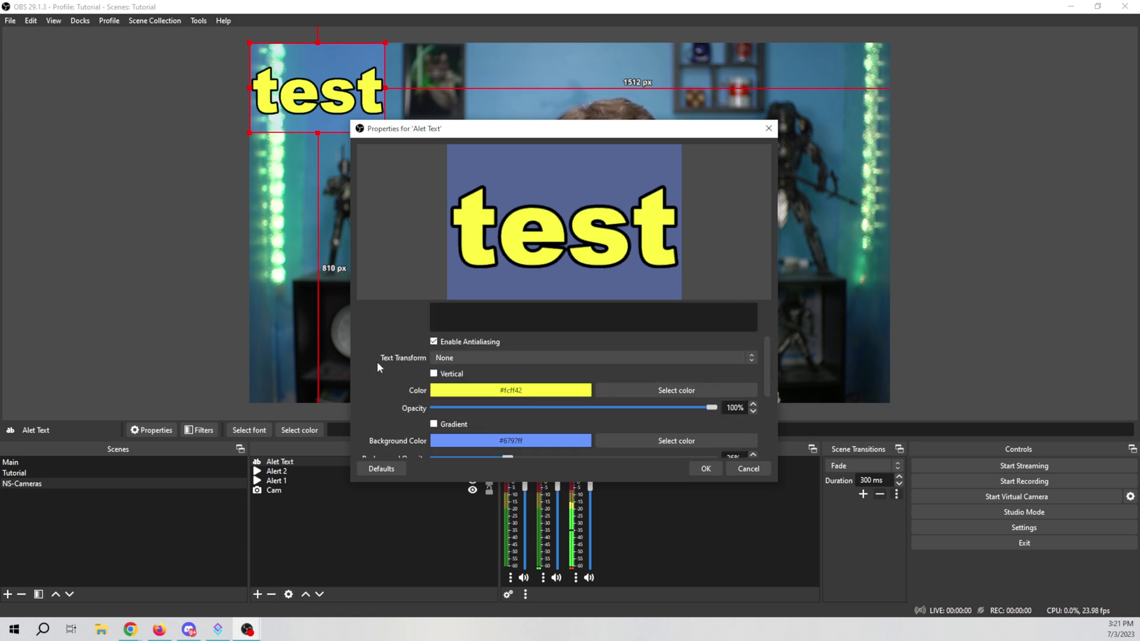
pyautogui.scroll(3, 378, 363)
pyautogui.moveTo(451, 368); pyautogui.dragTo(389, 363)
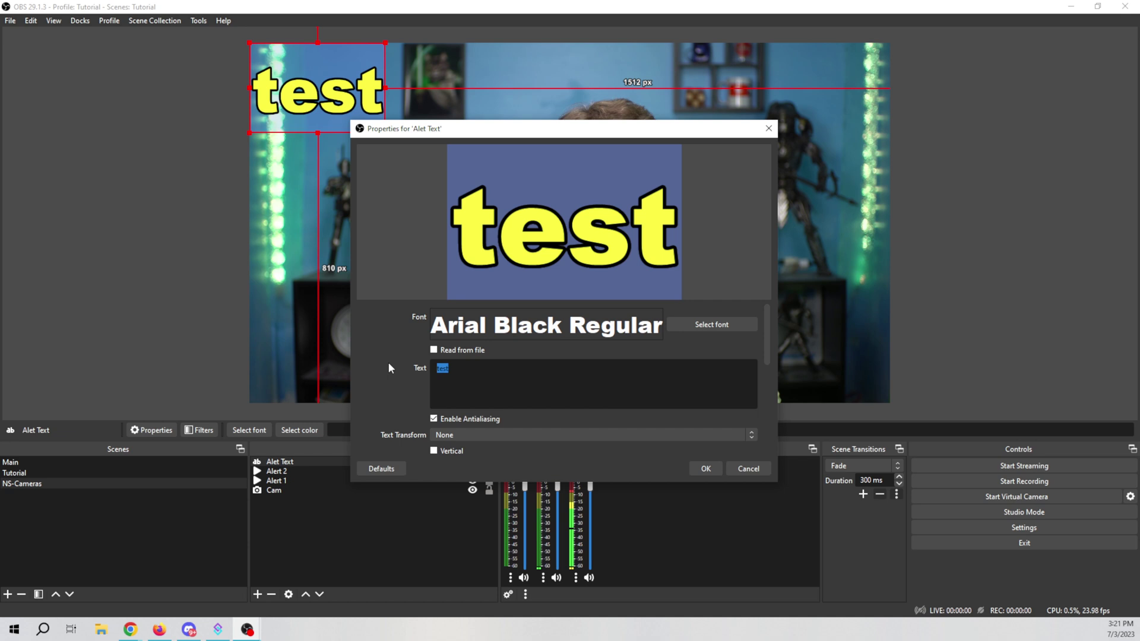
pyautogui.press('BackSpace')
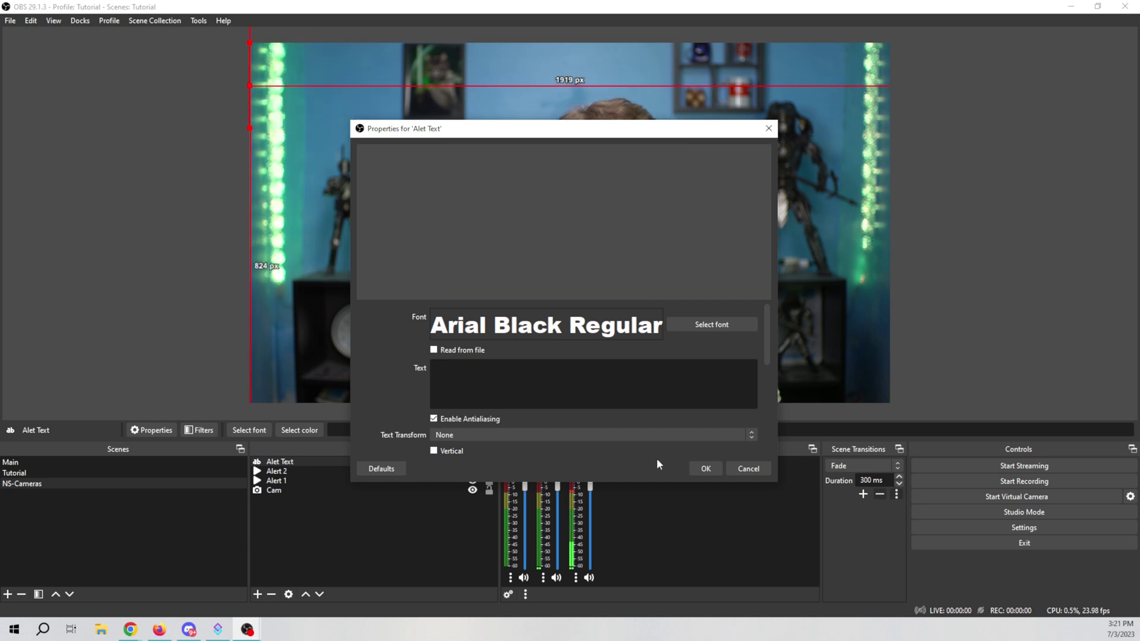
pyautogui.click(704, 469)
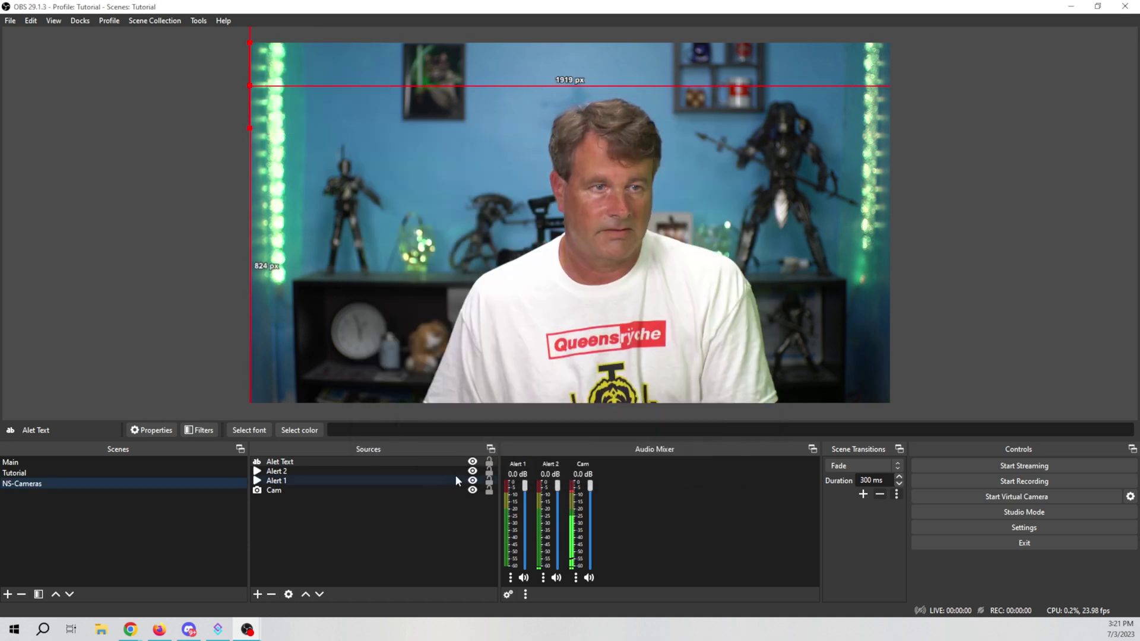
# Hide the Alet Text, Alert 2 and Alert 1 sources in the NS-Cameras scene.
pyautogui.click(473, 462)
pyautogui.click(472, 472)
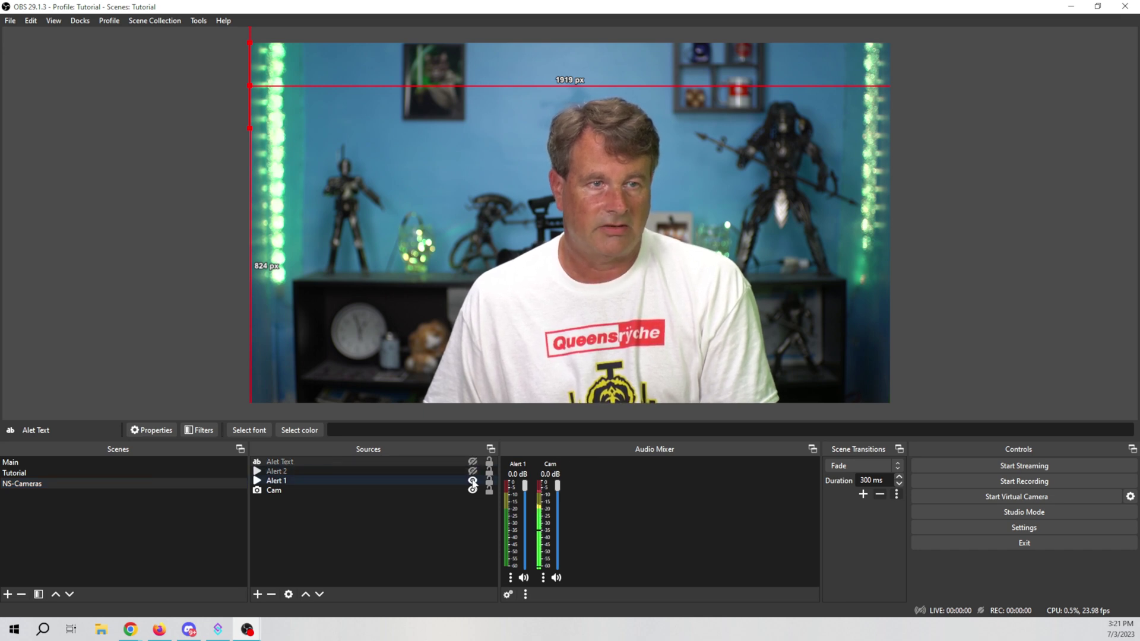
pyautogui.click(473, 480)
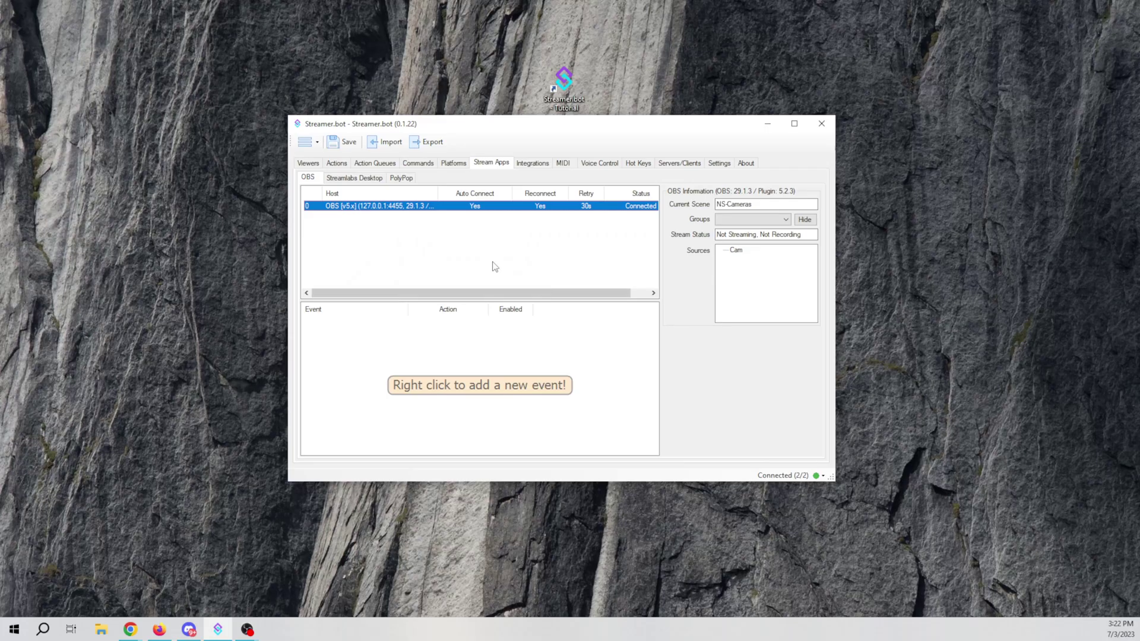
# Create a Streamer.bot action named "Alert 1" in the group "alerts".
pyautogui.click(338, 164)
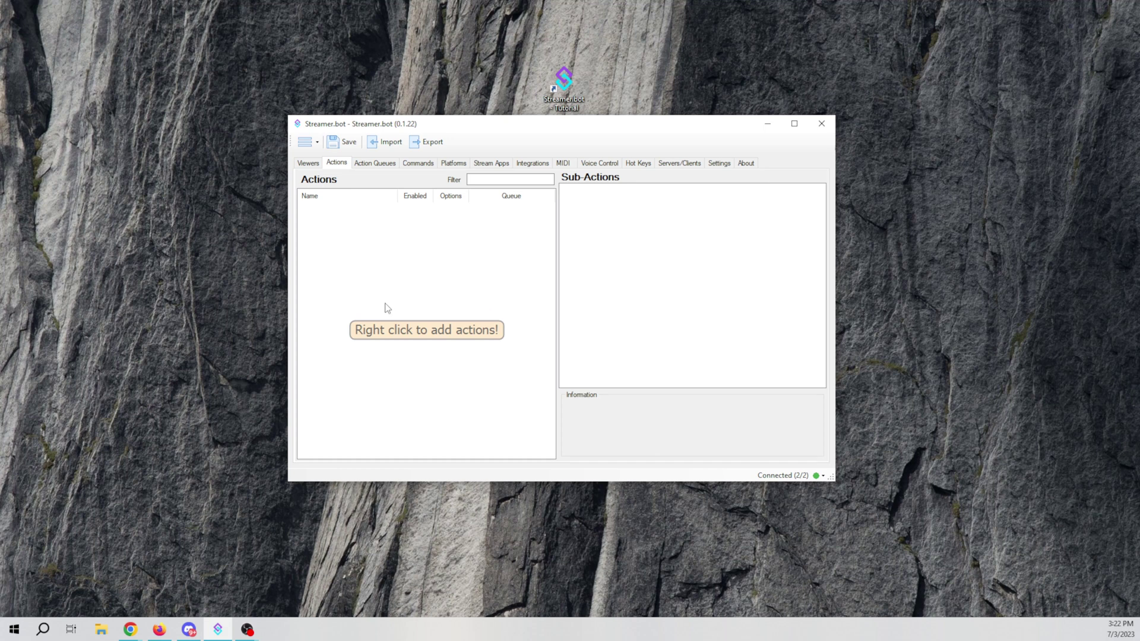
pyautogui.rightClick(392, 291)
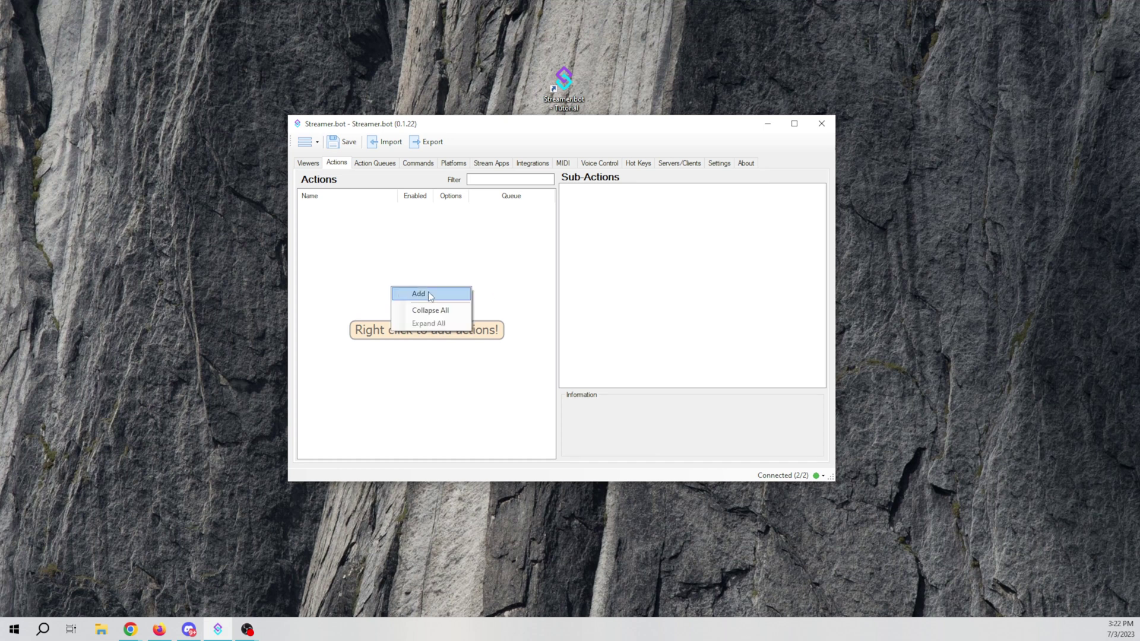
pyautogui.click(418, 293)
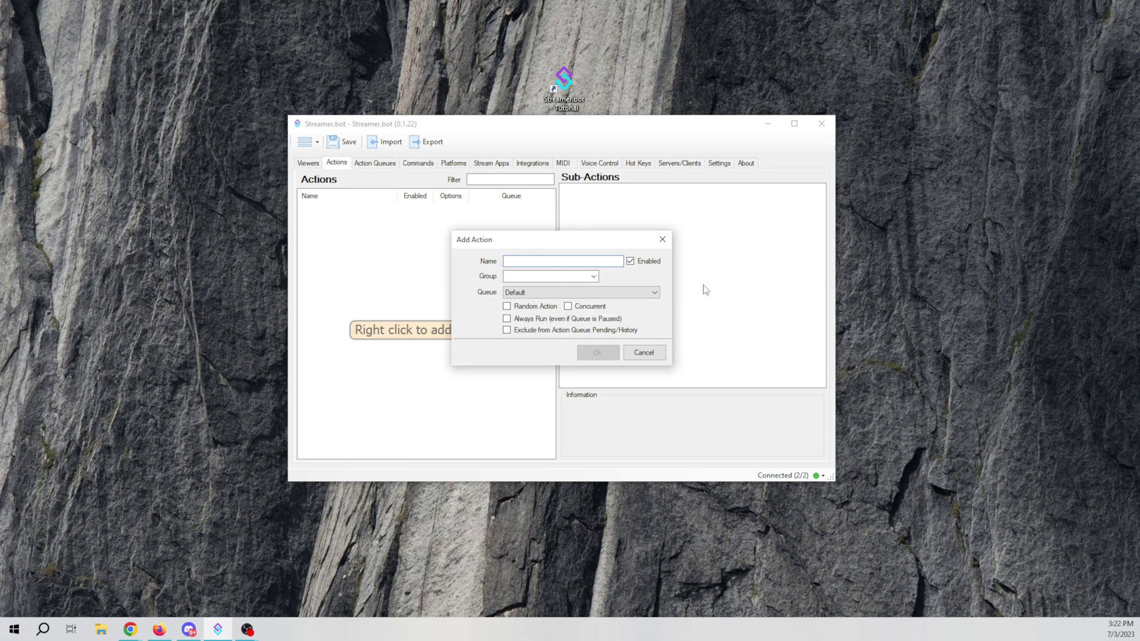
pyautogui.write('Alert 1')
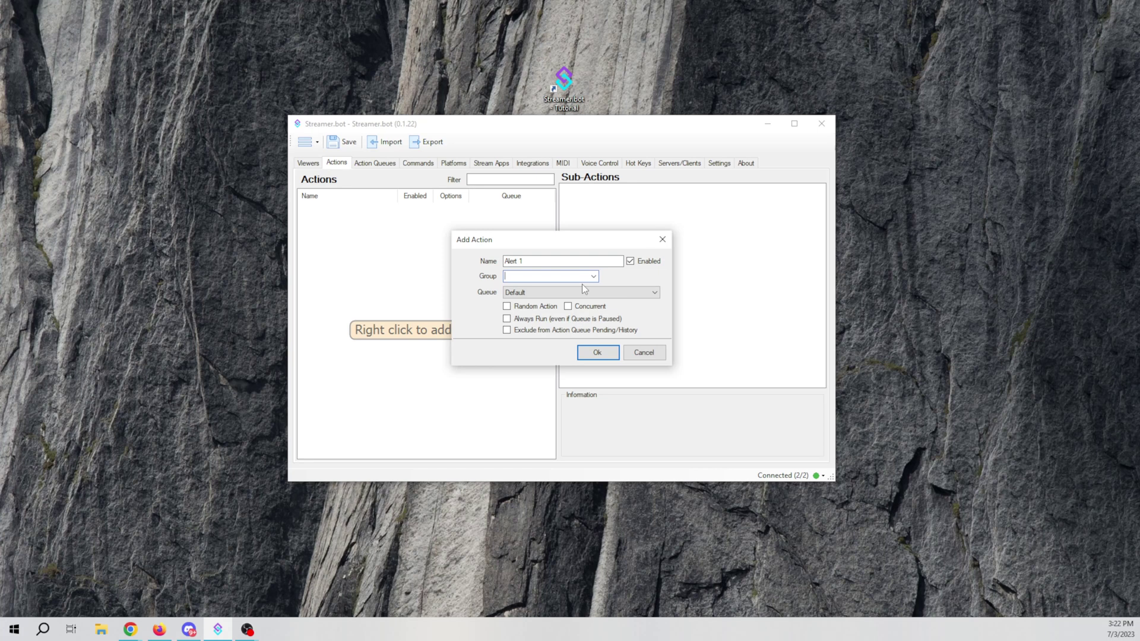
pyautogui.write('alerts')
pyautogui.press('Return')
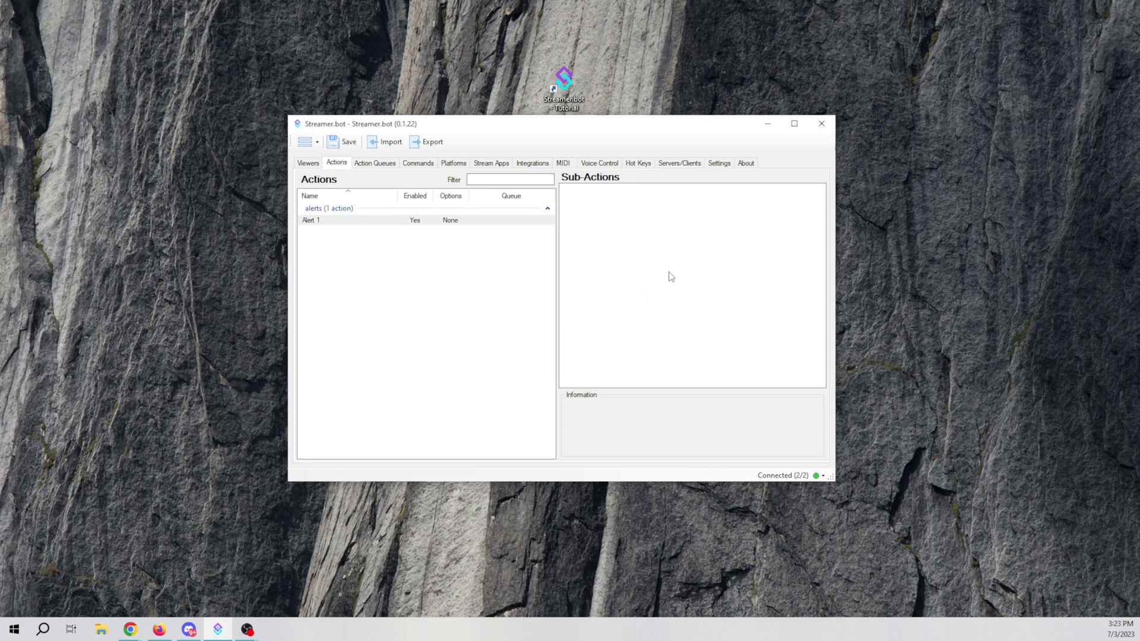
# Add an OBS Set Source Visibility State sub-action that makes Alert 1 in the NS-Cameras scene Visible.
pyautogui.rightClick(599, 268)
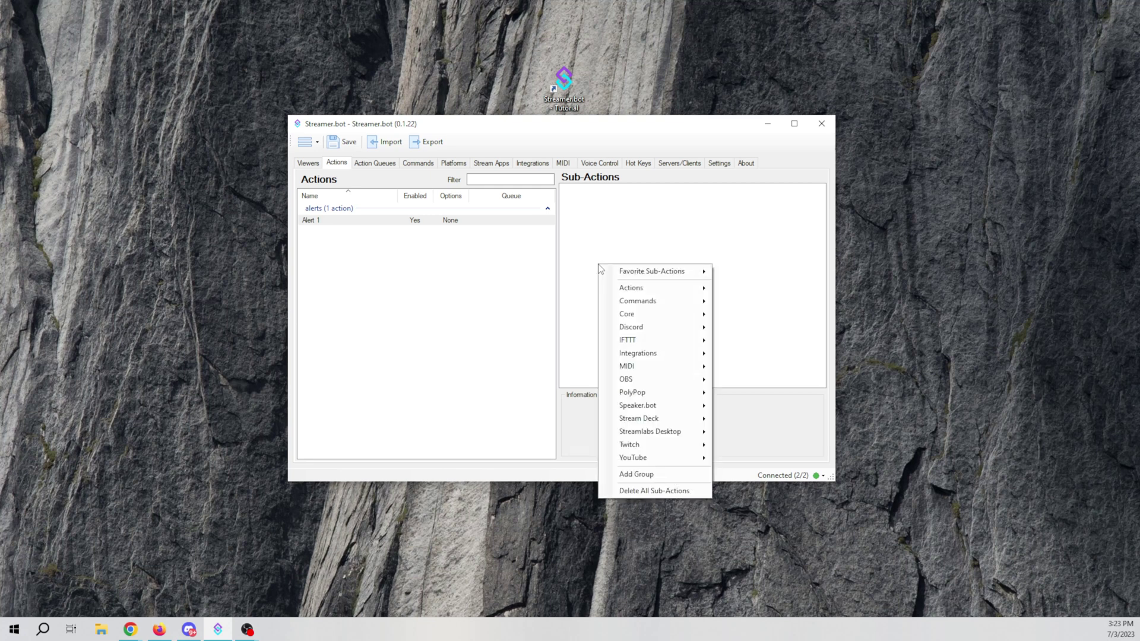
pyautogui.moveTo(639, 380)
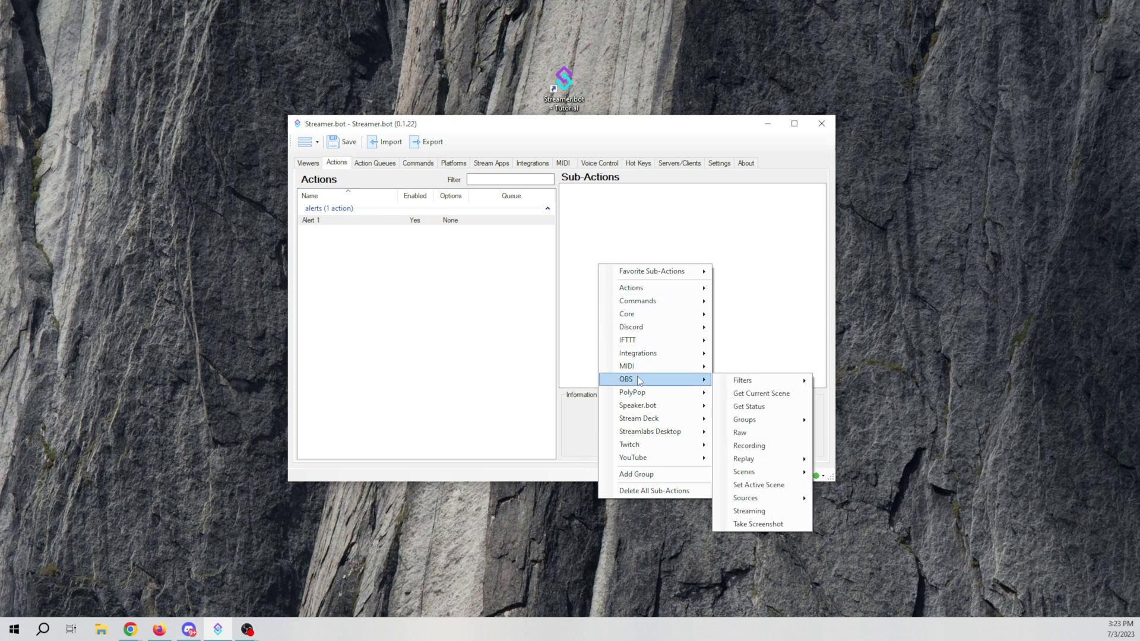
pyautogui.moveTo(771, 425)
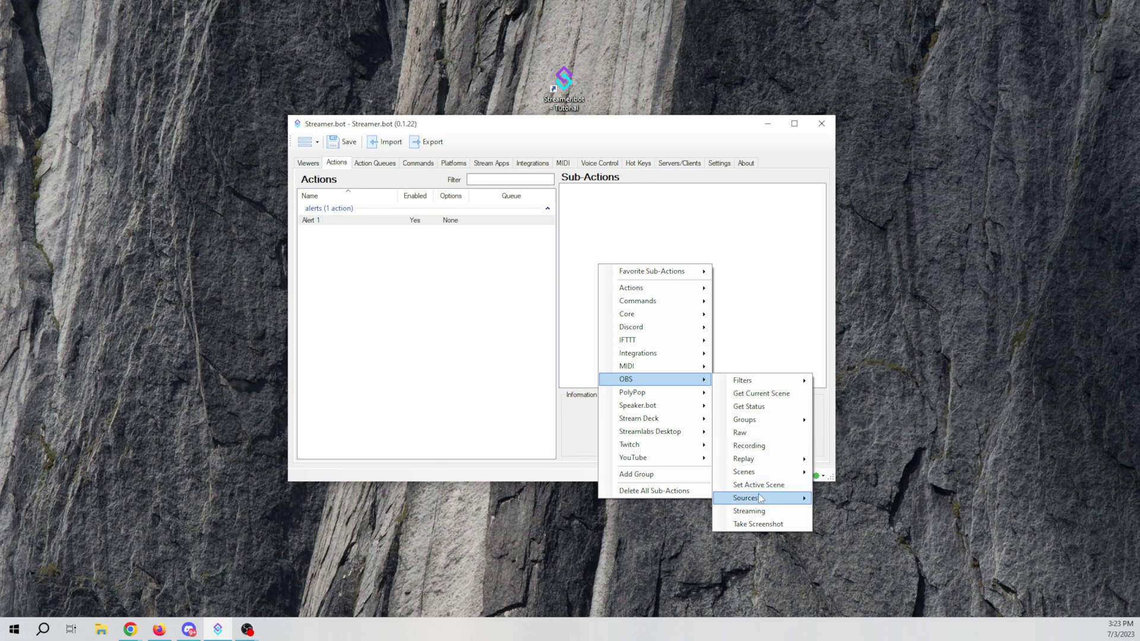
pyautogui.moveTo(761, 502)
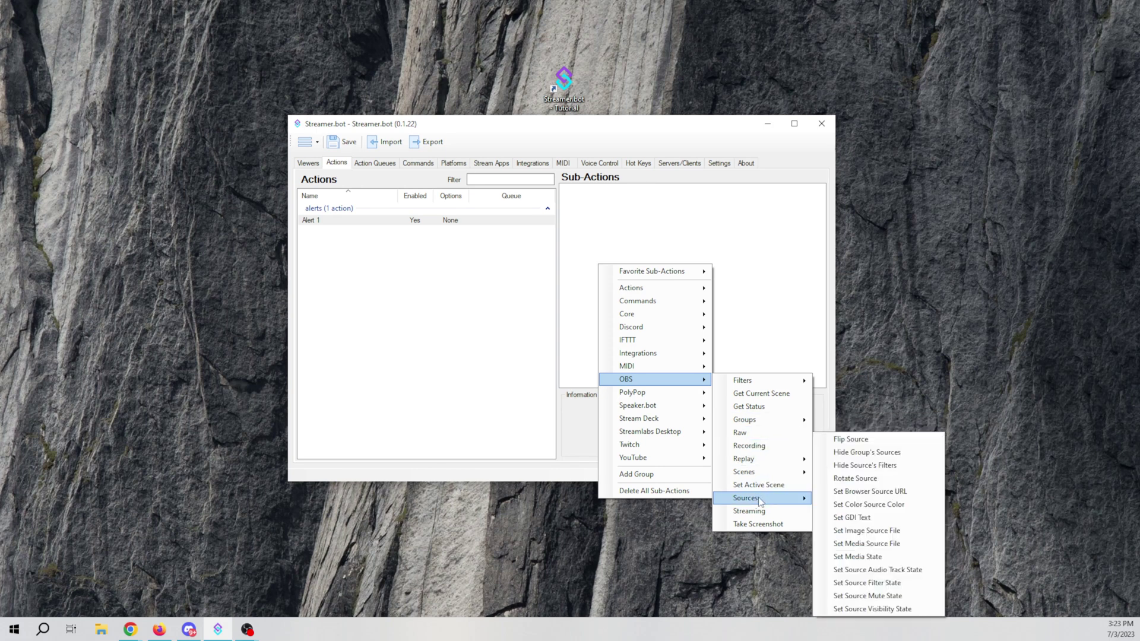
pyautogui.click(884, 610)
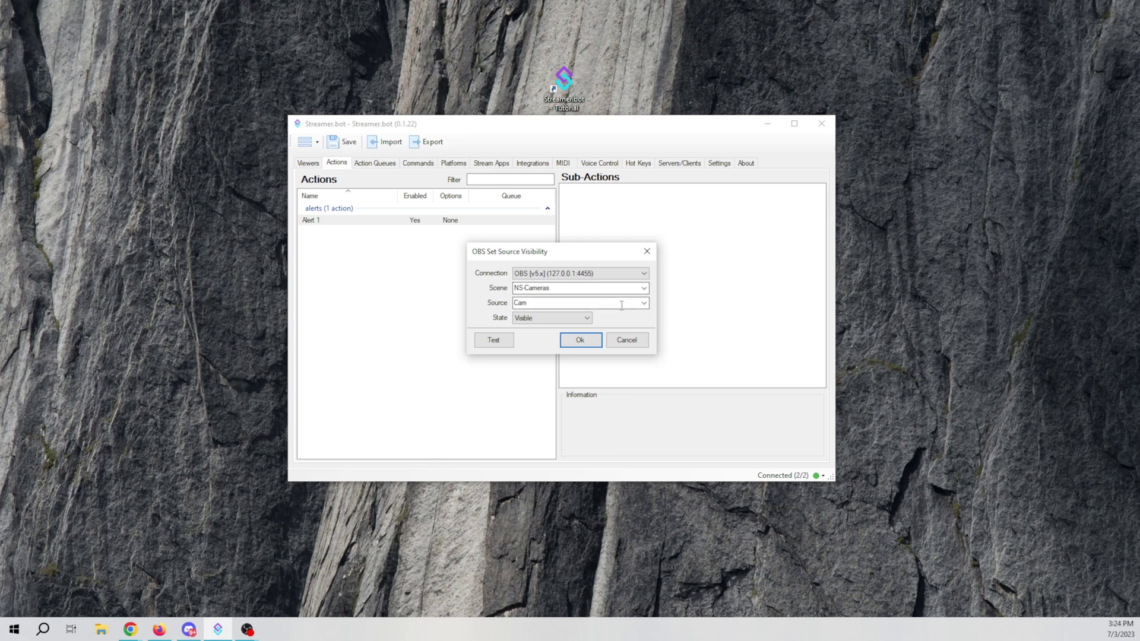
pyautogui.click(644, 303)
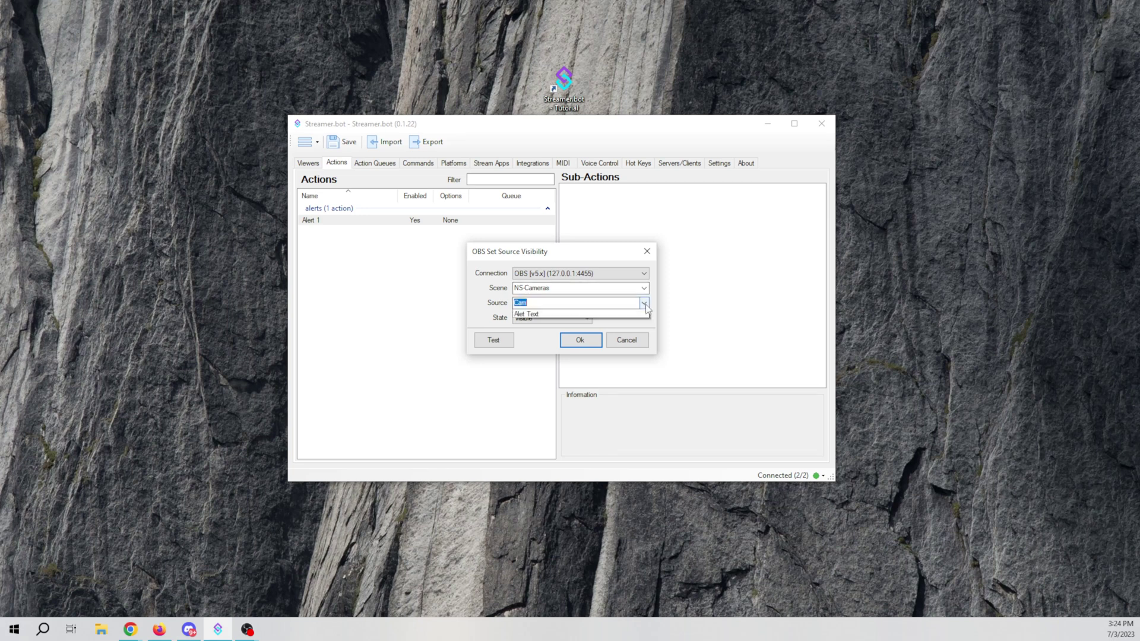
pyautogui.click(526, 321)
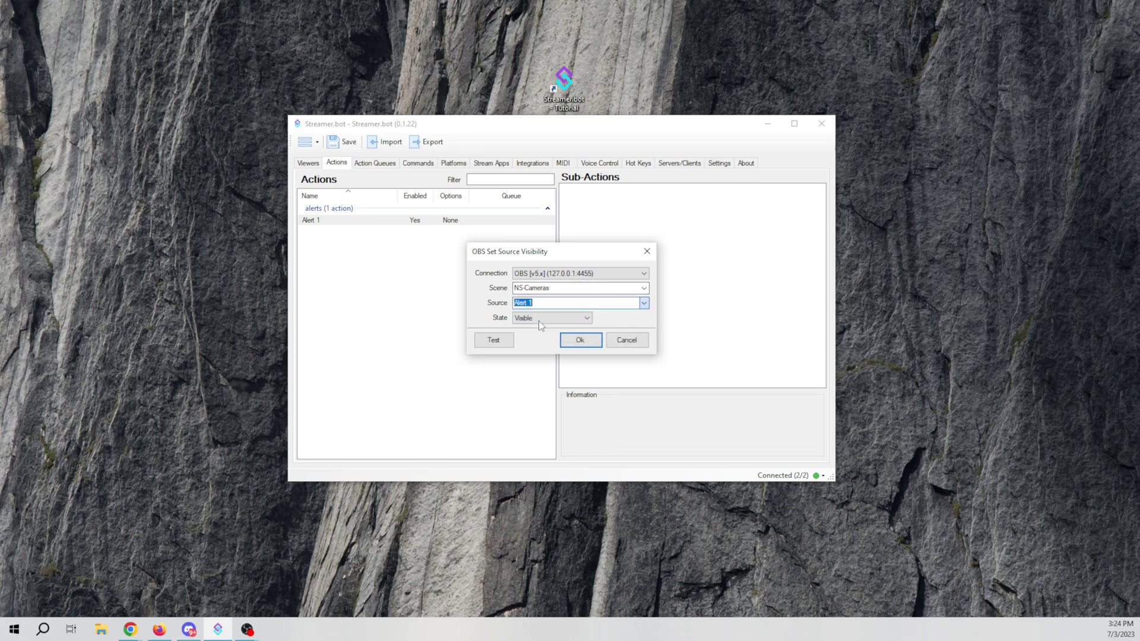
pyautogui.click(580, 341)
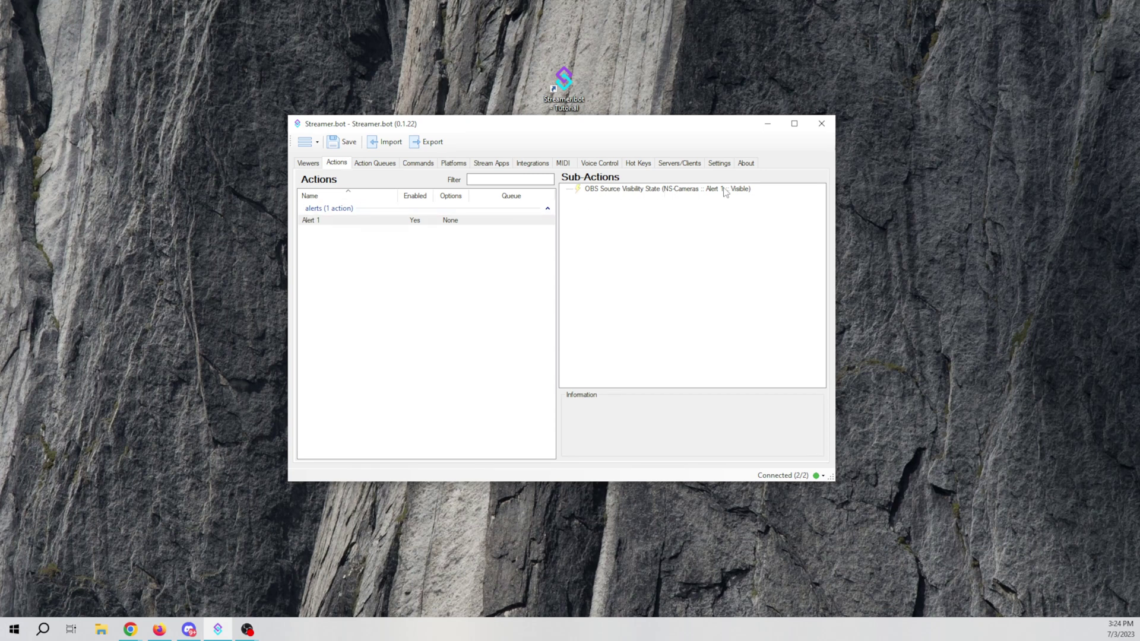
# Switch to the Tutorial-profile OBS window and preview Alert 1 by showing the source briefly and hiding it again.
pyautogui.click(247, 629)
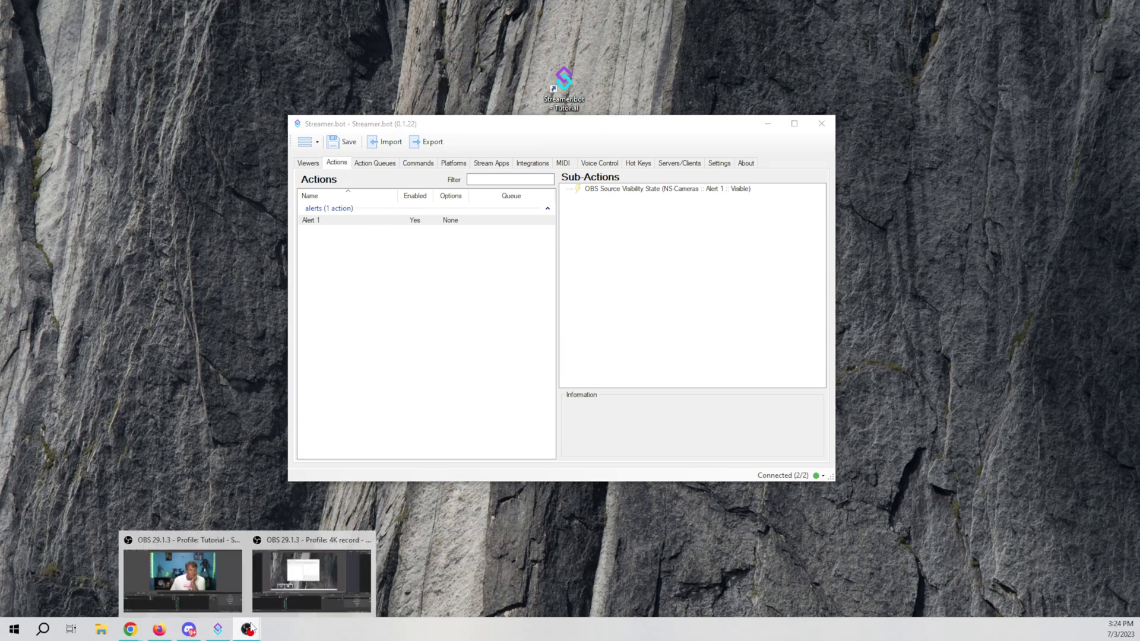
pyautogui.click(228, 570)
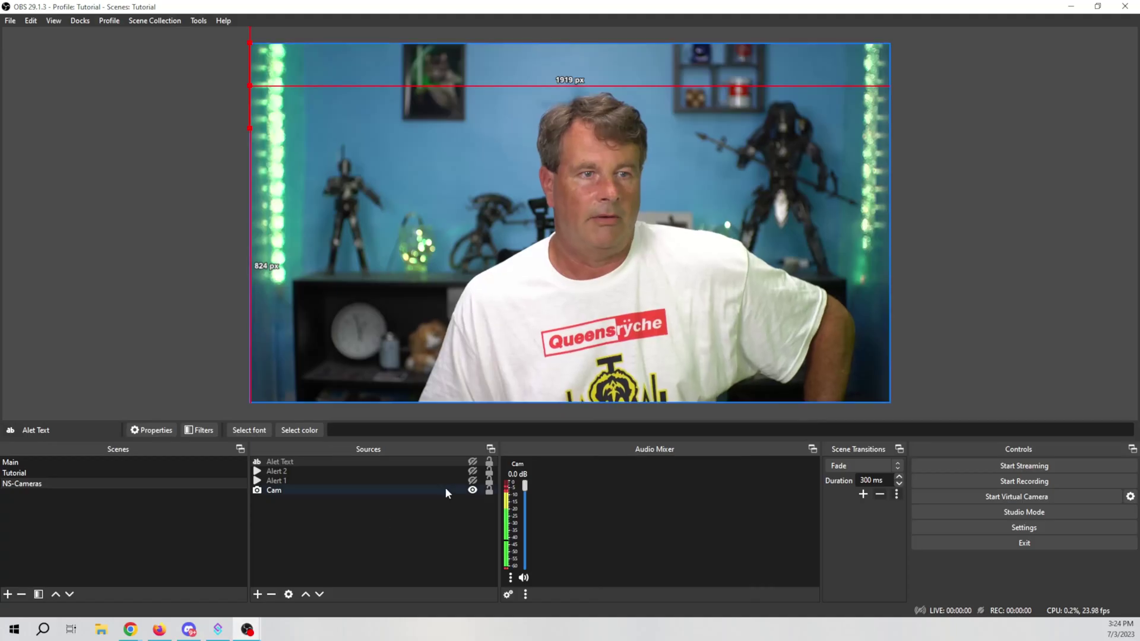
pyautogui.click(472, 481)
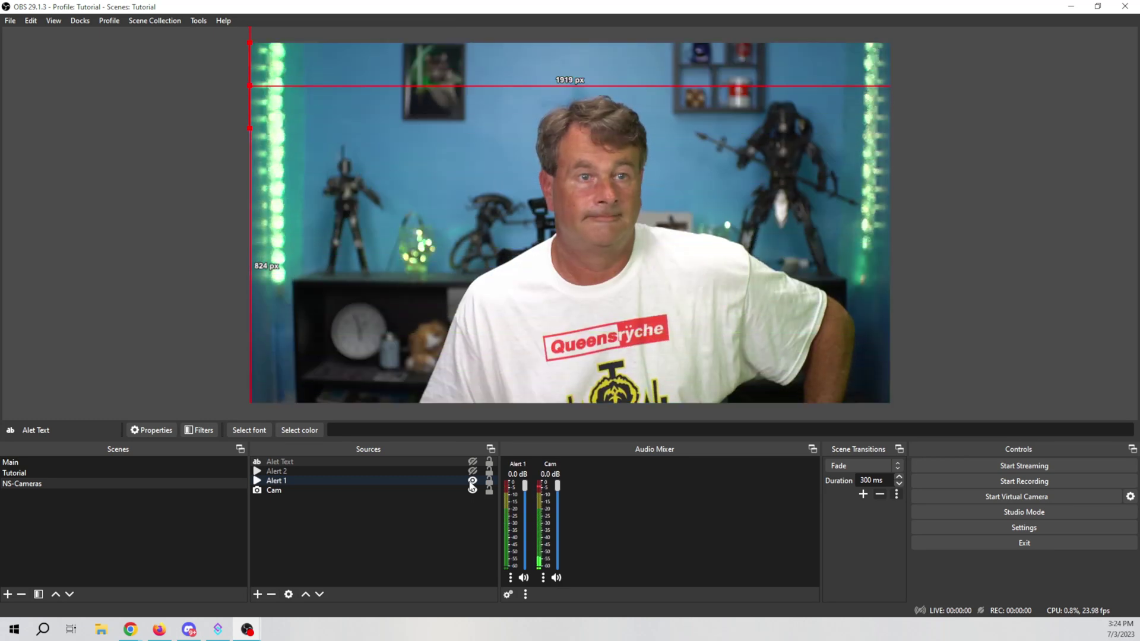
pyautogui.click(472, 481)
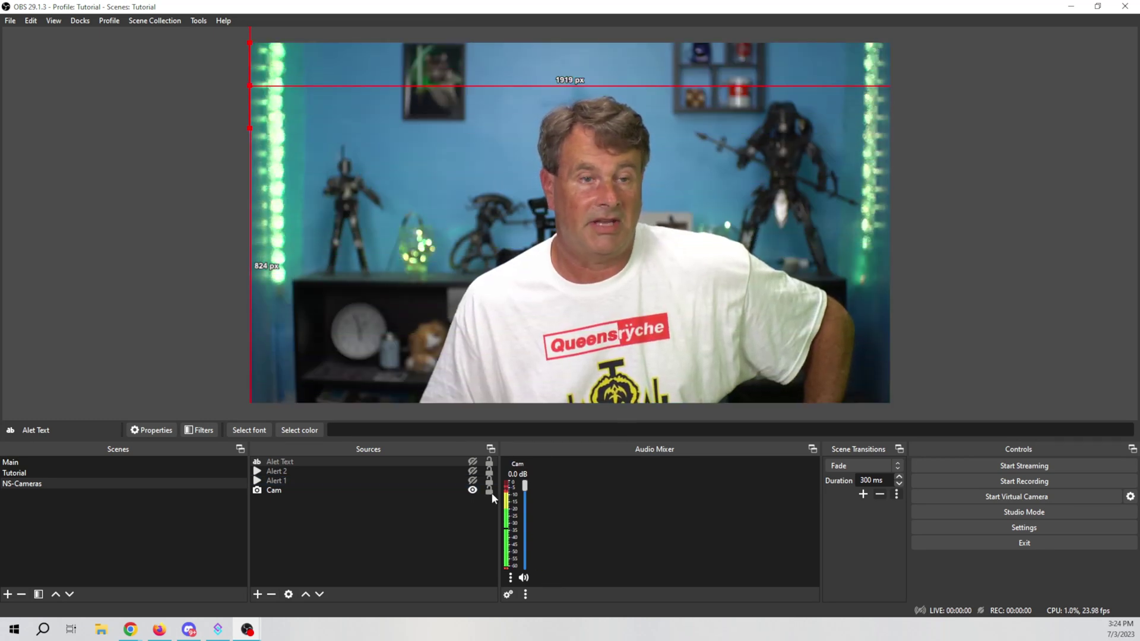
pyautogui.click(707, 213)
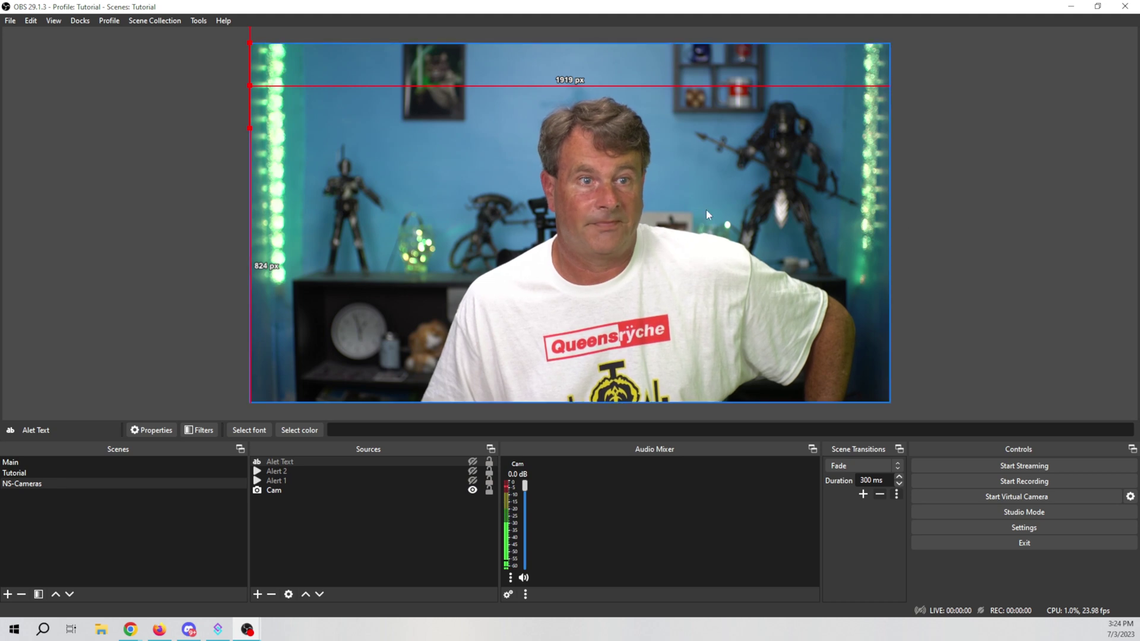
# Check the Alert 1 clip's length on its playback timeline and in the file details of Blinds alpha_VP9 in File Explorer.
pyautogui.click(292, 479)
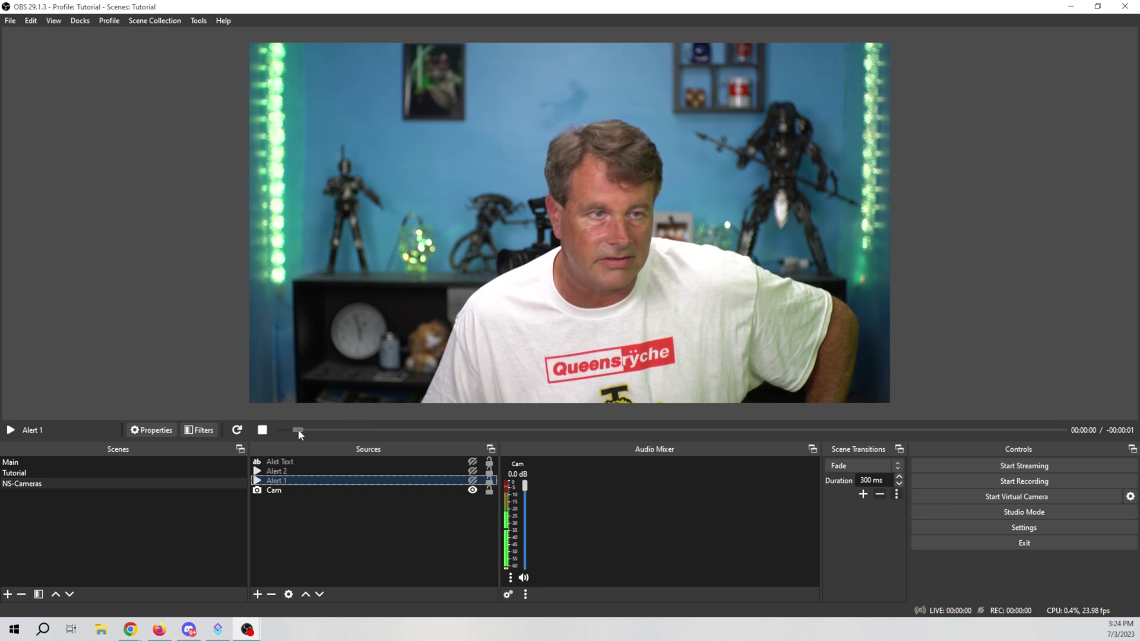
pyautogui.moveTo(298, 429); pyautogui.dragTo(272, 427)
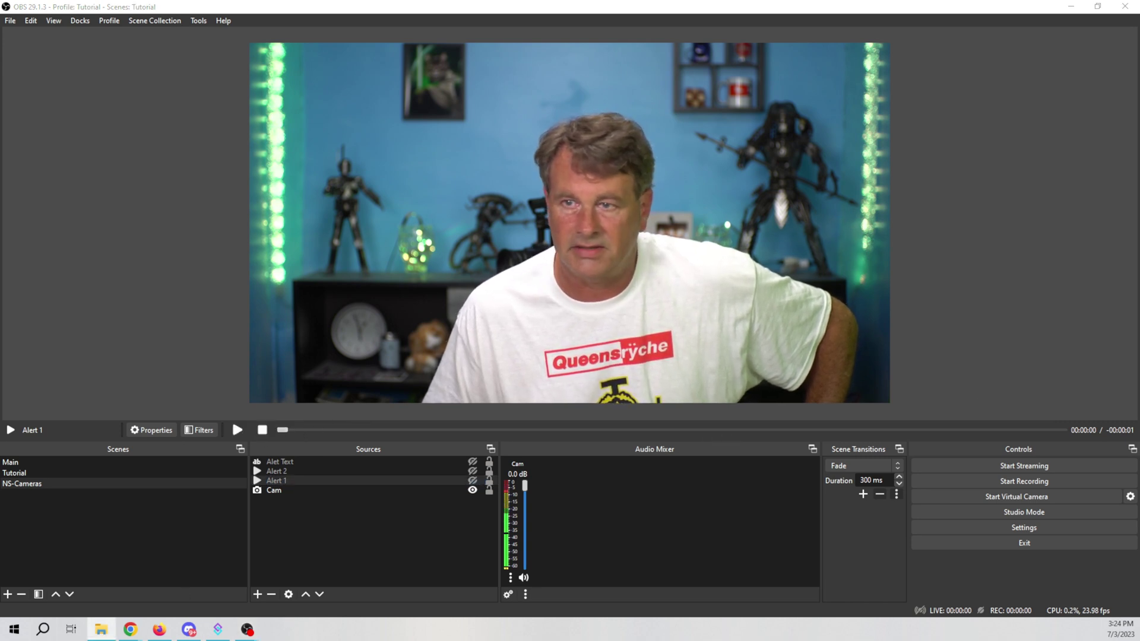
pyautogui.press('super+e')
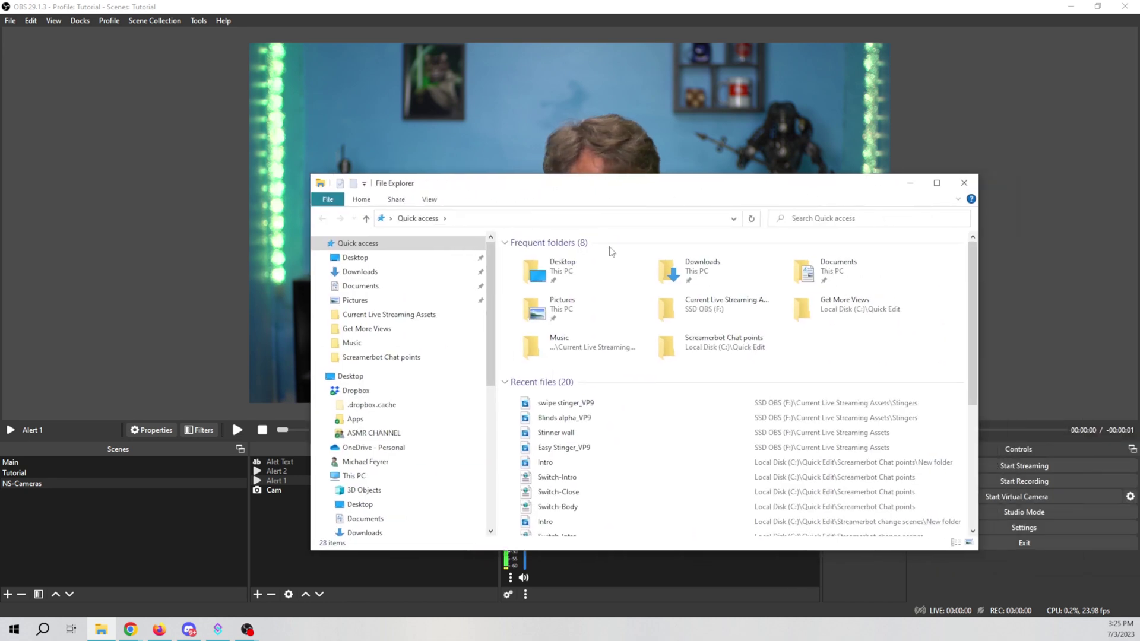
pyautogui.rightClick(552, 419)
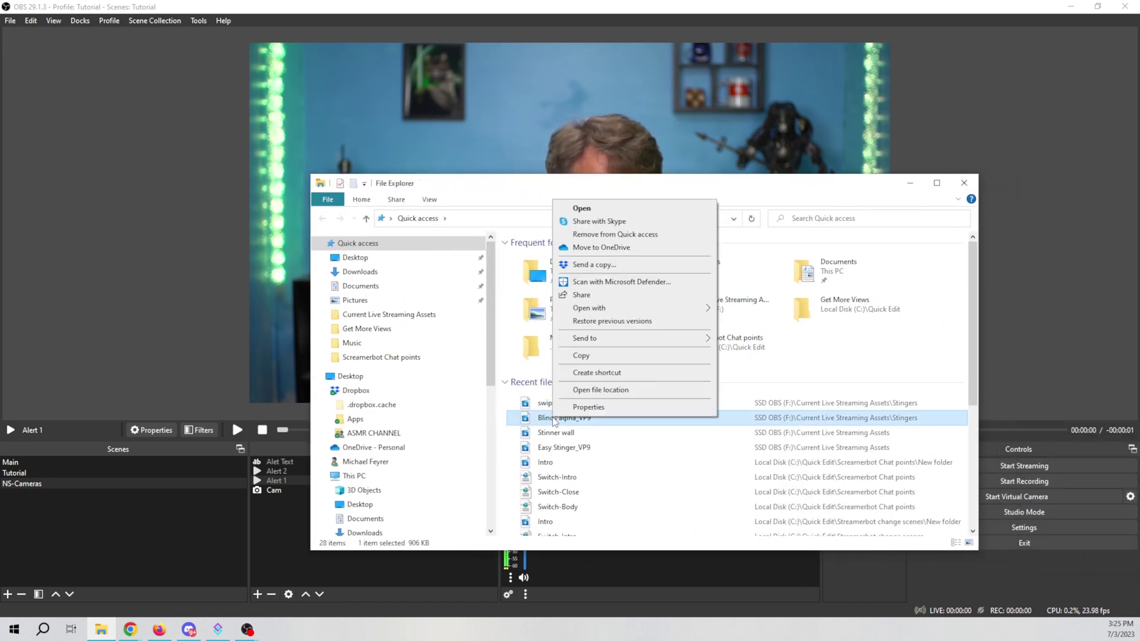
pyautogui.click(584, 406)
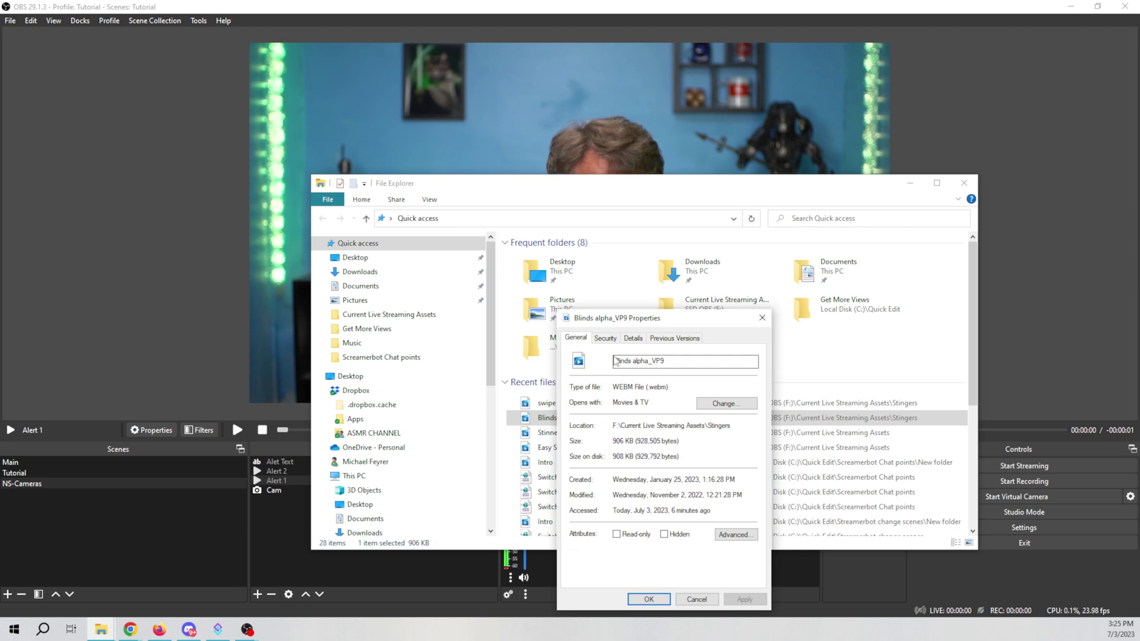
pyautogui.click(632, 339)
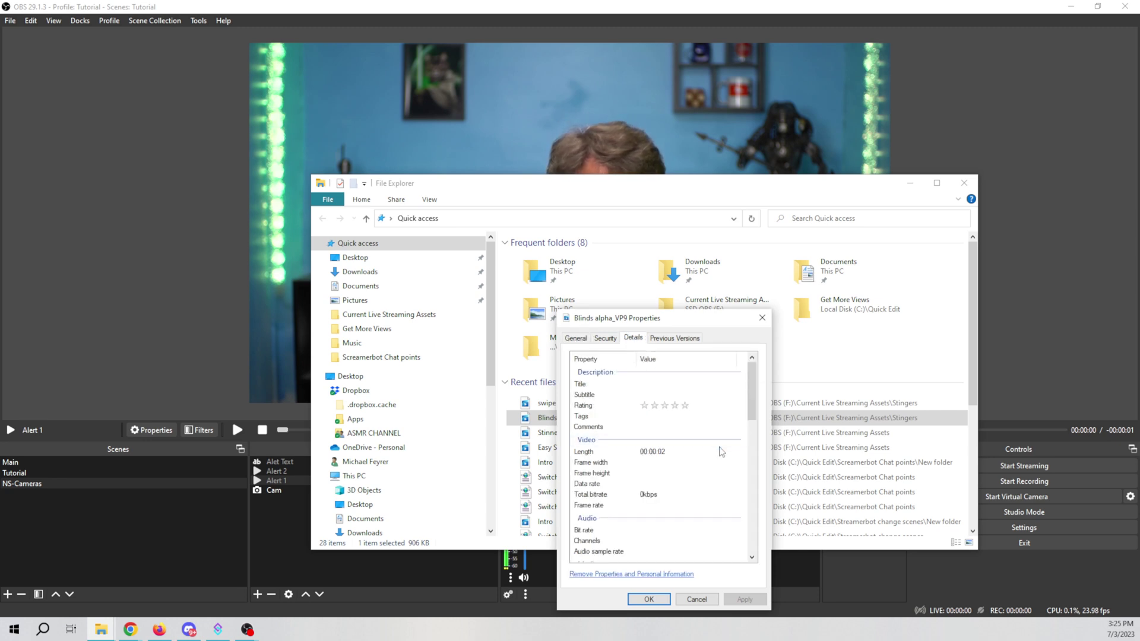
pyautogui.click(697, 600)
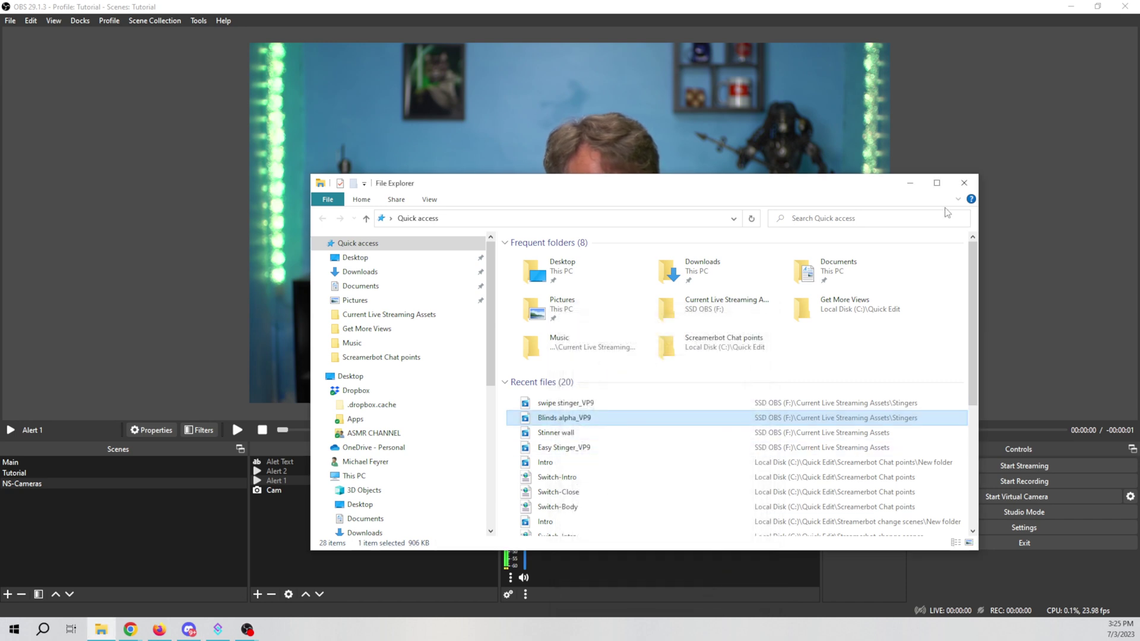
pyautogui.click(910, 183)
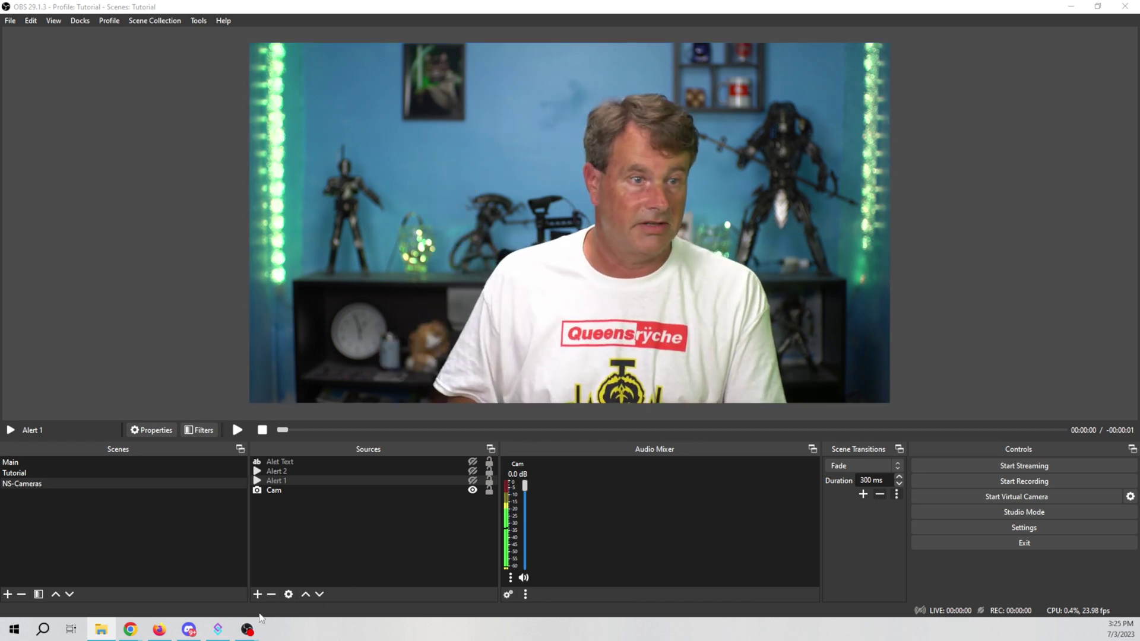
pyautogui.click(219, 629)
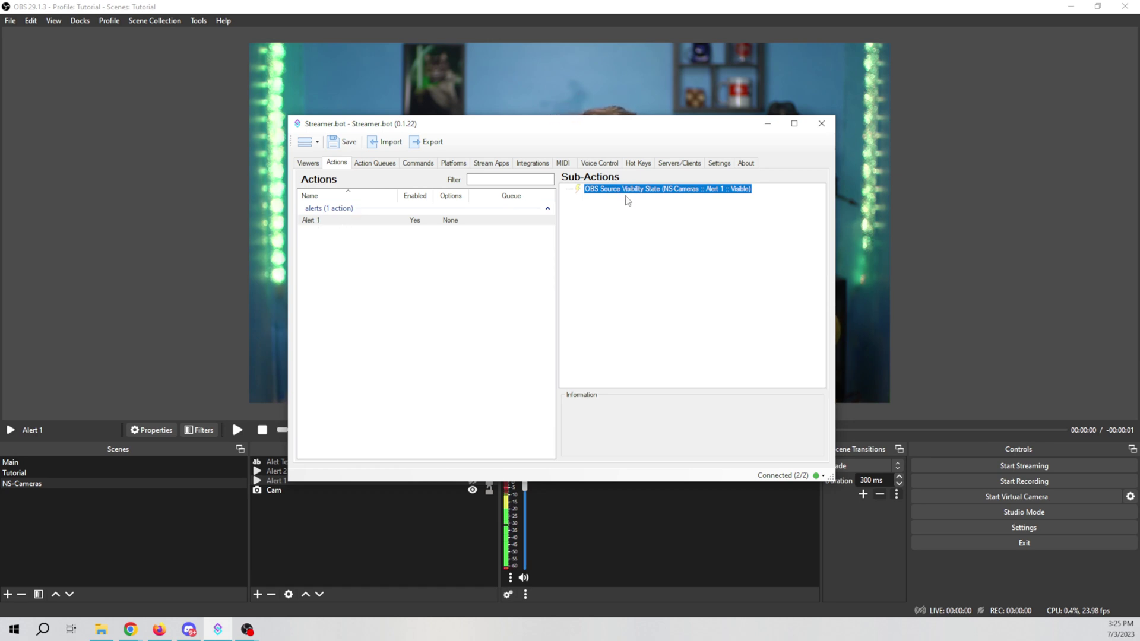
pyautogui.rightClick(622, 230)
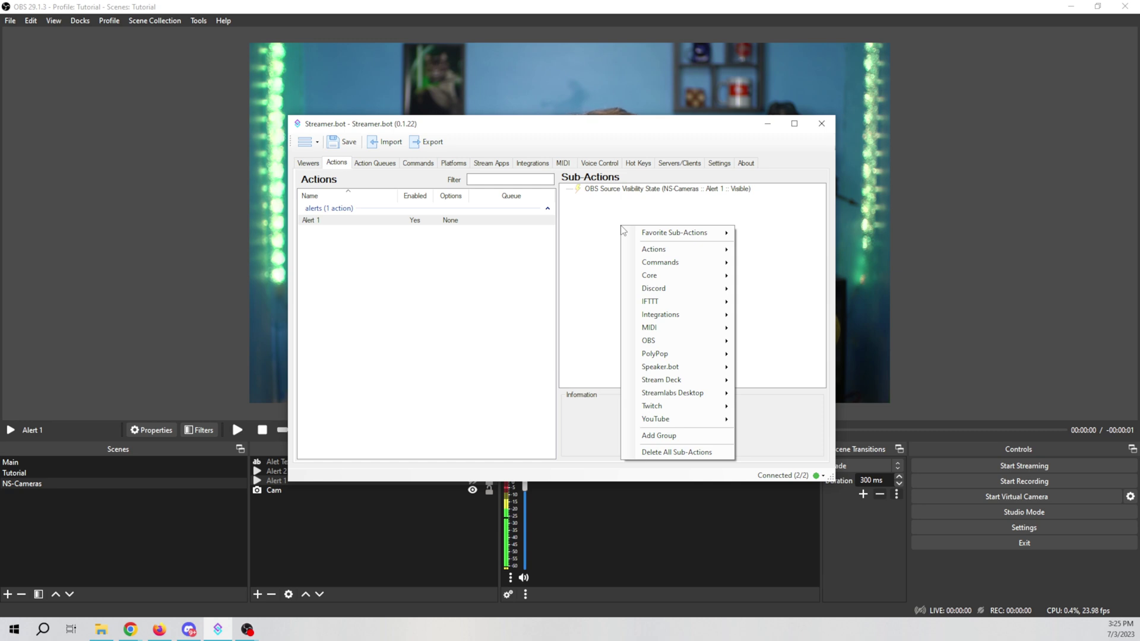
pyautogui.moveTo(665, 404)
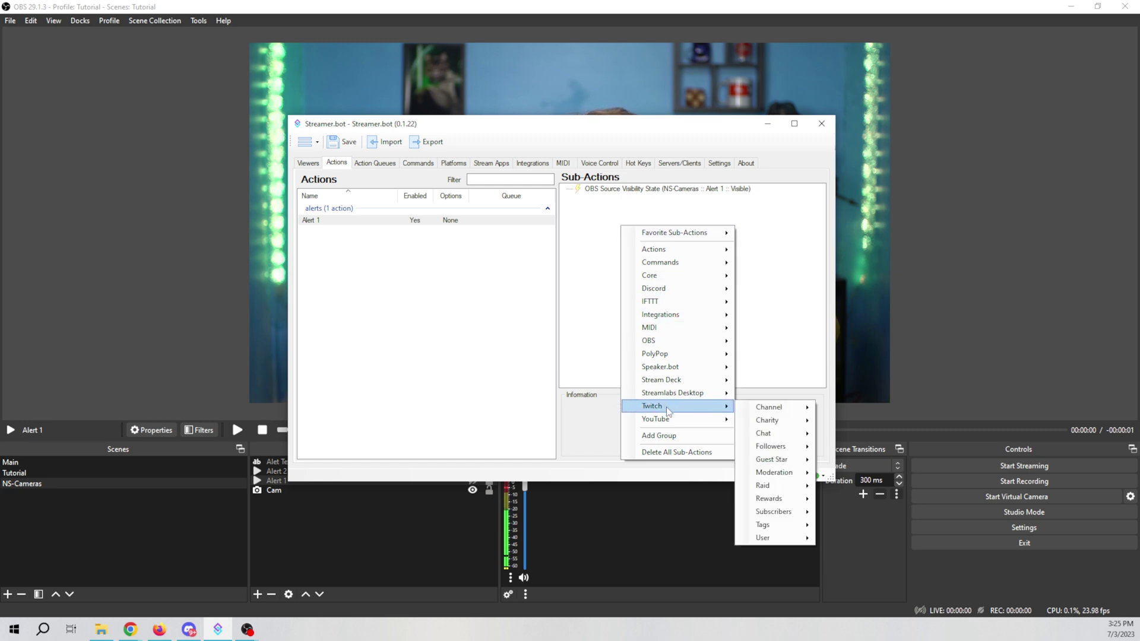
pyautogui.moveTo(668, 423)
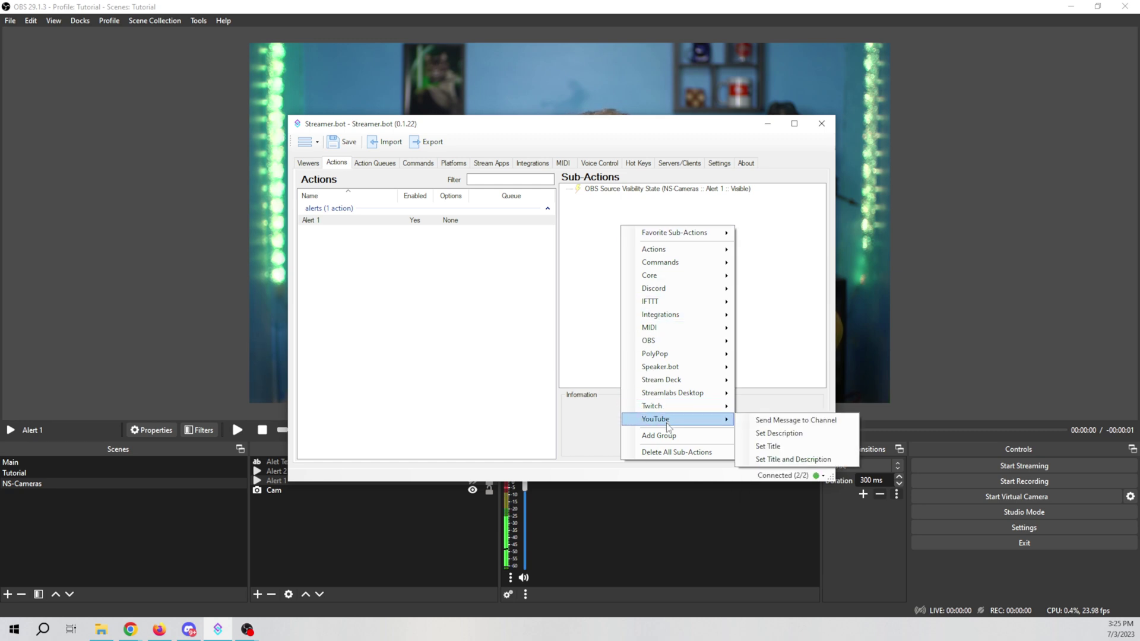
pyautogui.moveTo(677, 340)
pyautogui.moveTo(772, 459)
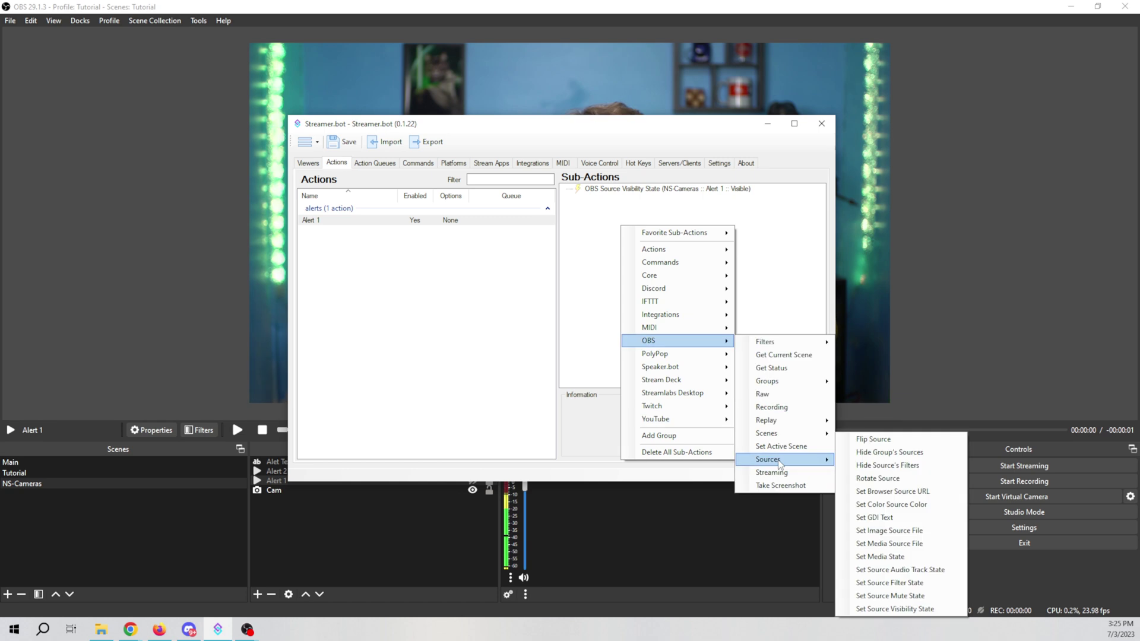
pyautogui.click(884, 518)
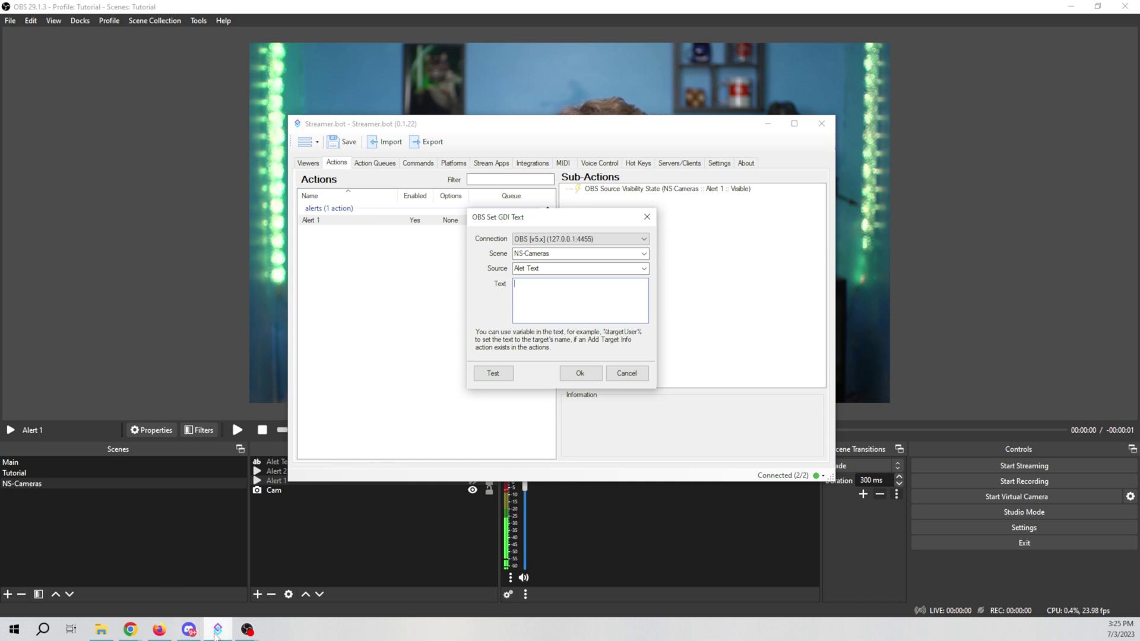
pyautogui.moveTo(218, 633)
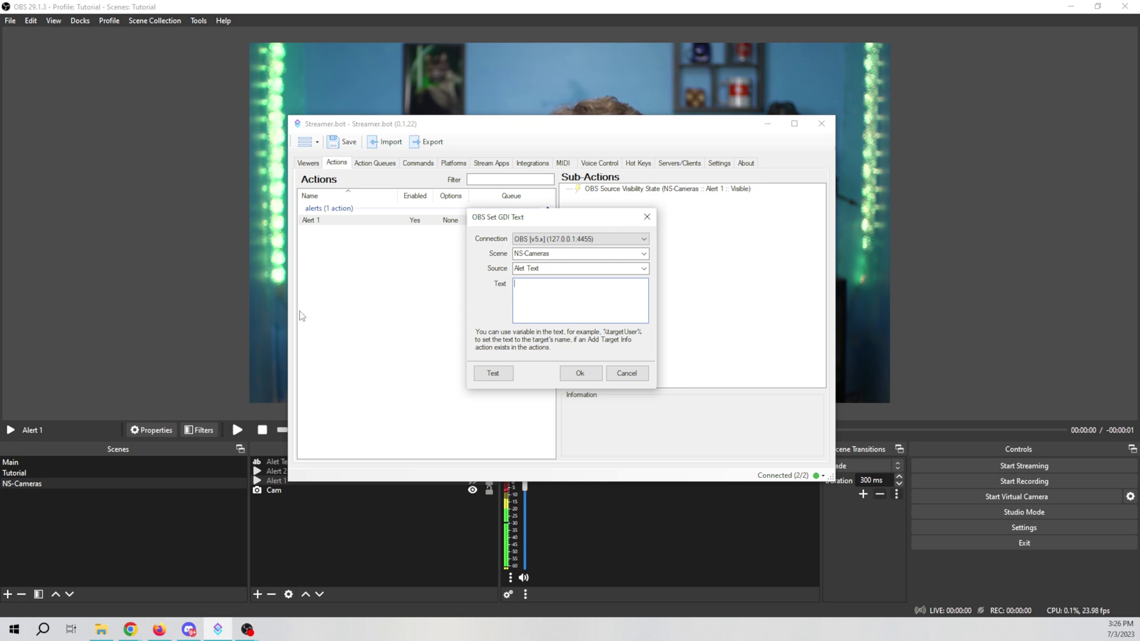
# Open the Streamer.bot documentation and bring up the YouTube event reference to check the available user variables.
pyautogui.click(218, 630)
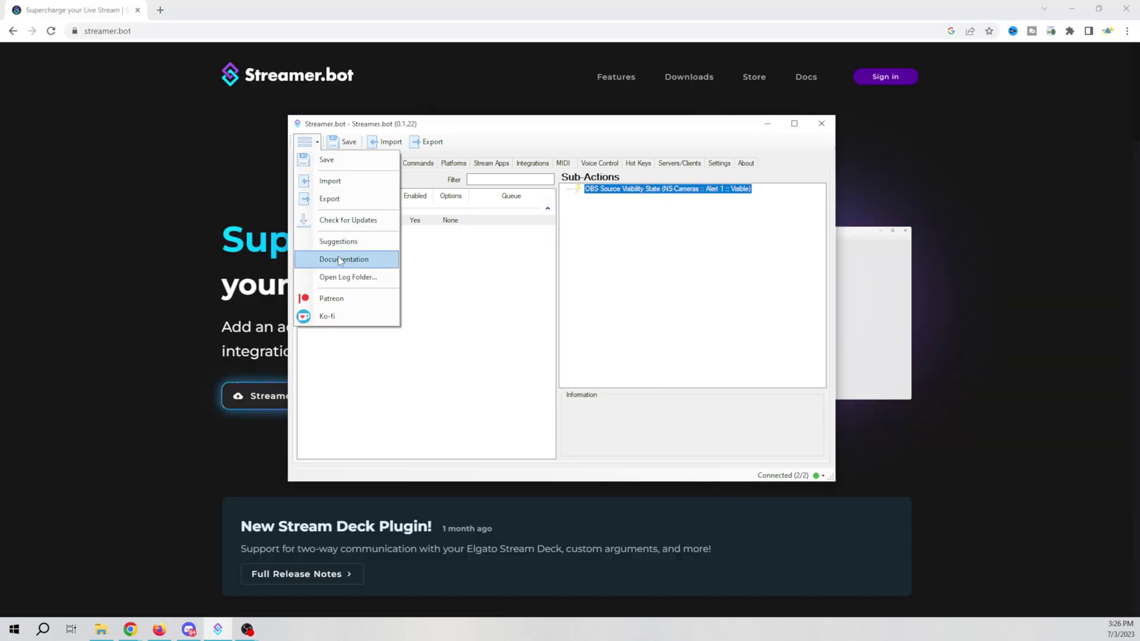
pyautogui.click(340, 259)
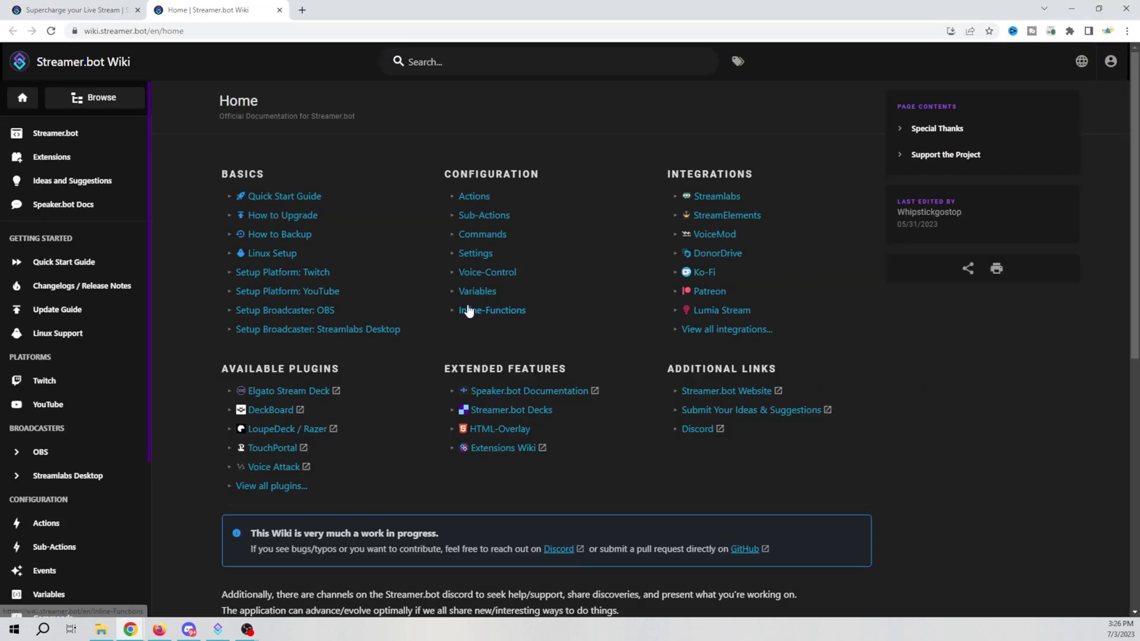
pyautogui.scroll(-4, 401, 376)
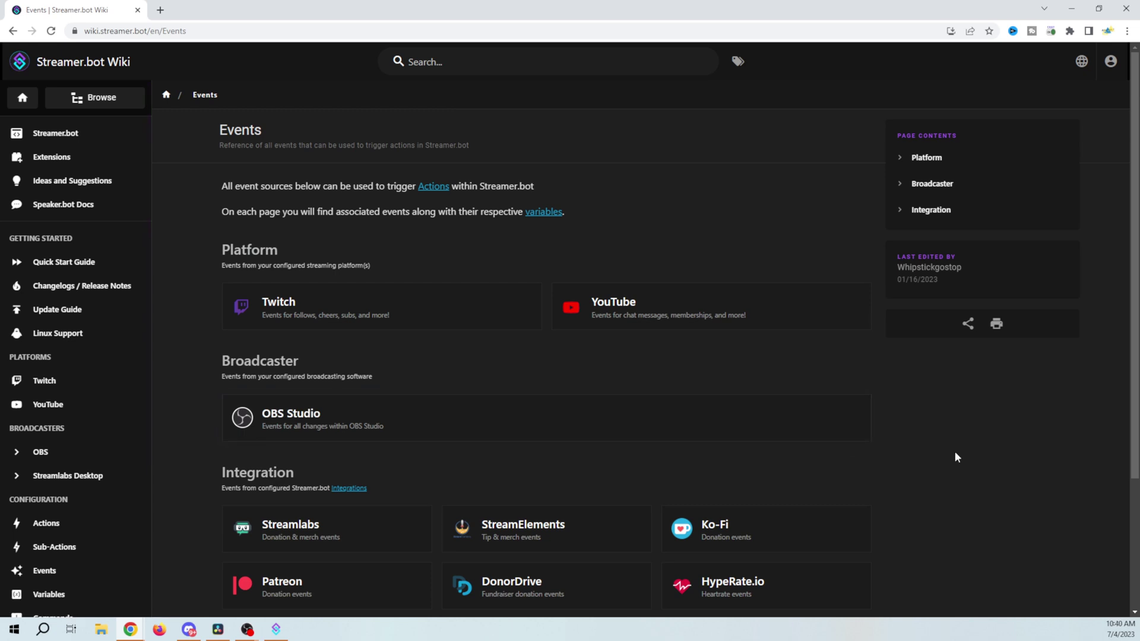
pyautogui.click(618, 322)
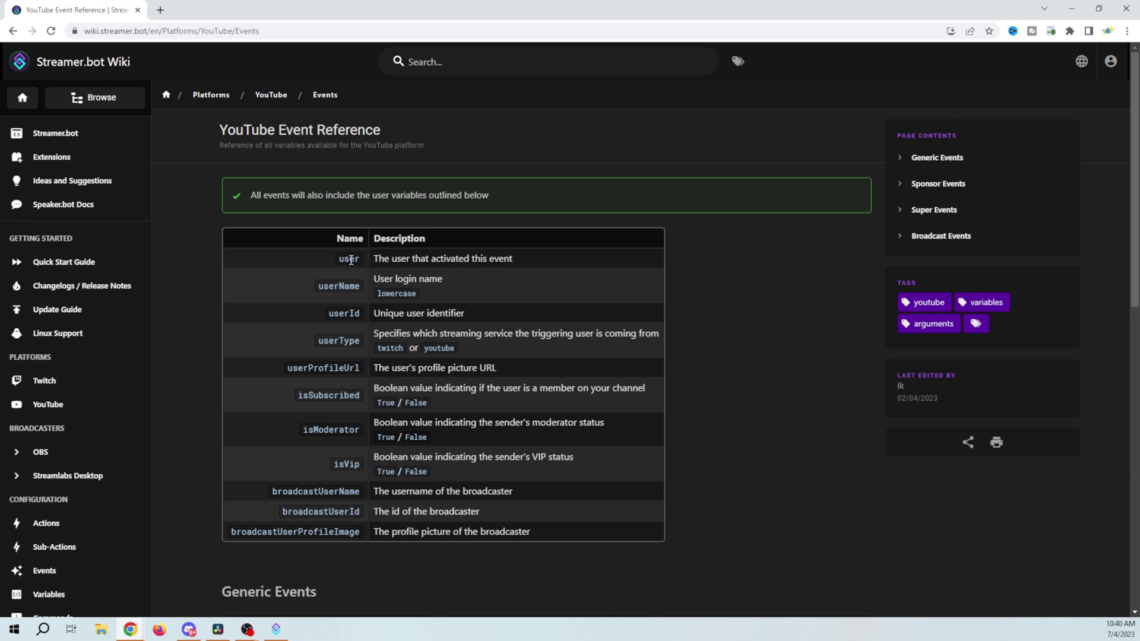
# Start an OBS Set GDI Text sub-action in the Alert 1 action and begin its text with the %user% variable from the wiki.
pyautogui.click(276, 629)
pyautogui.rightClick(617, 300)
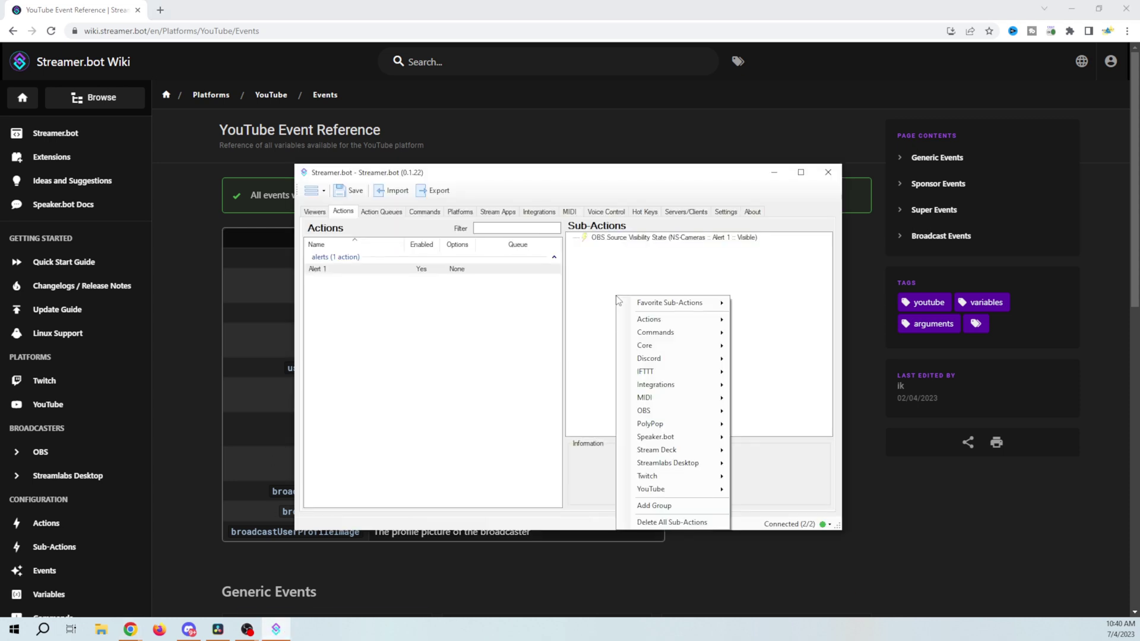
pyautogui.moveTo(642, 410)
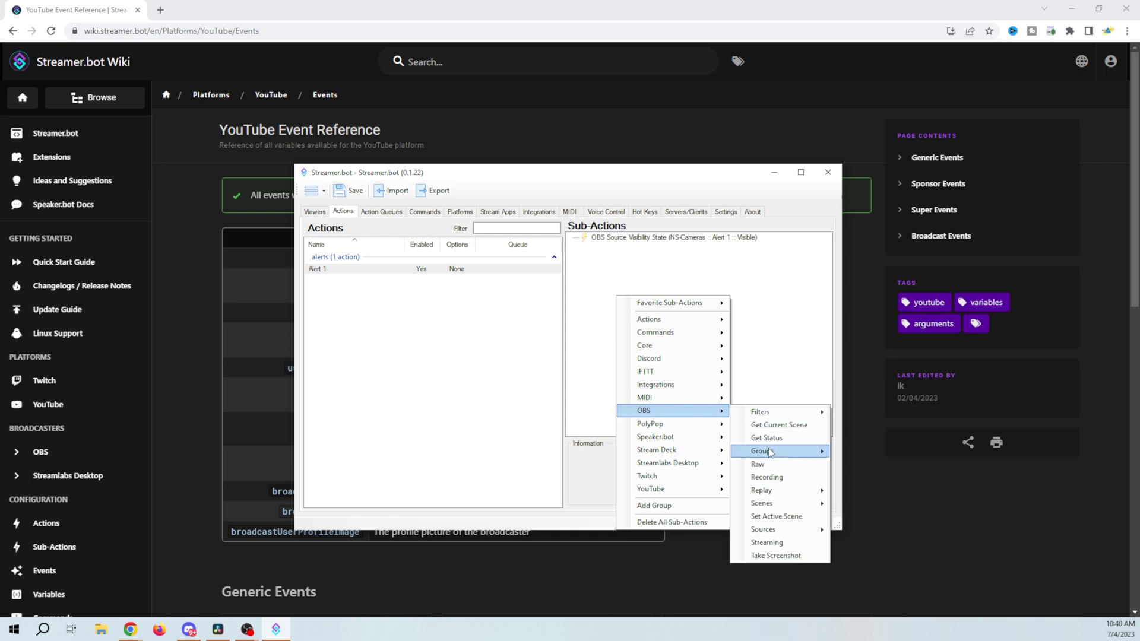
pyautogui.moveTo(765, 532)
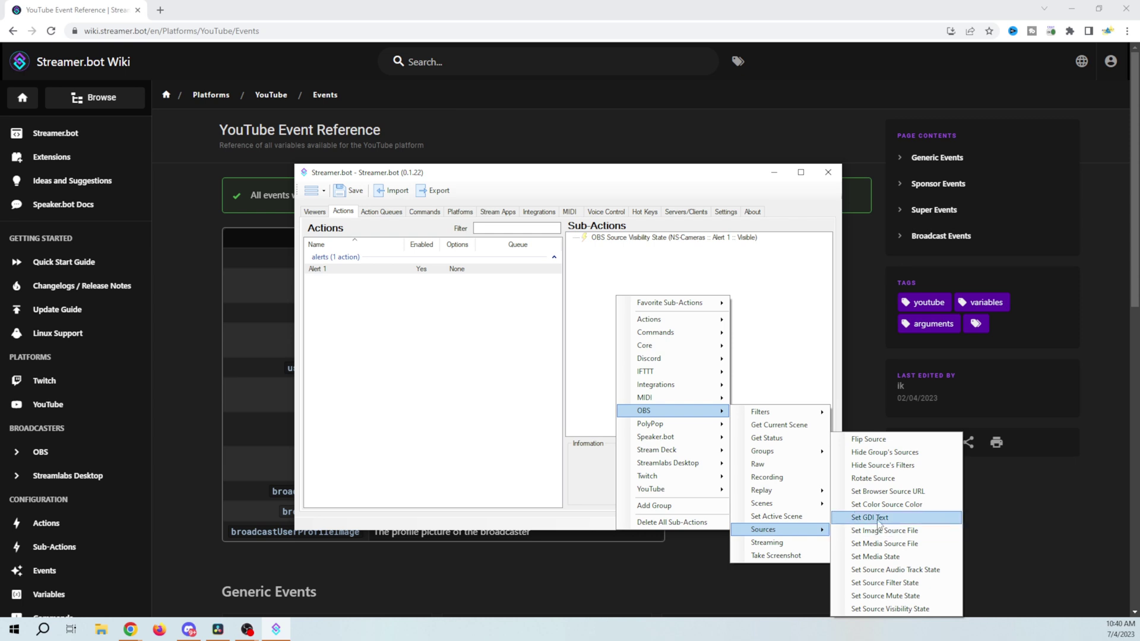
pyautogui.click(879, 518)
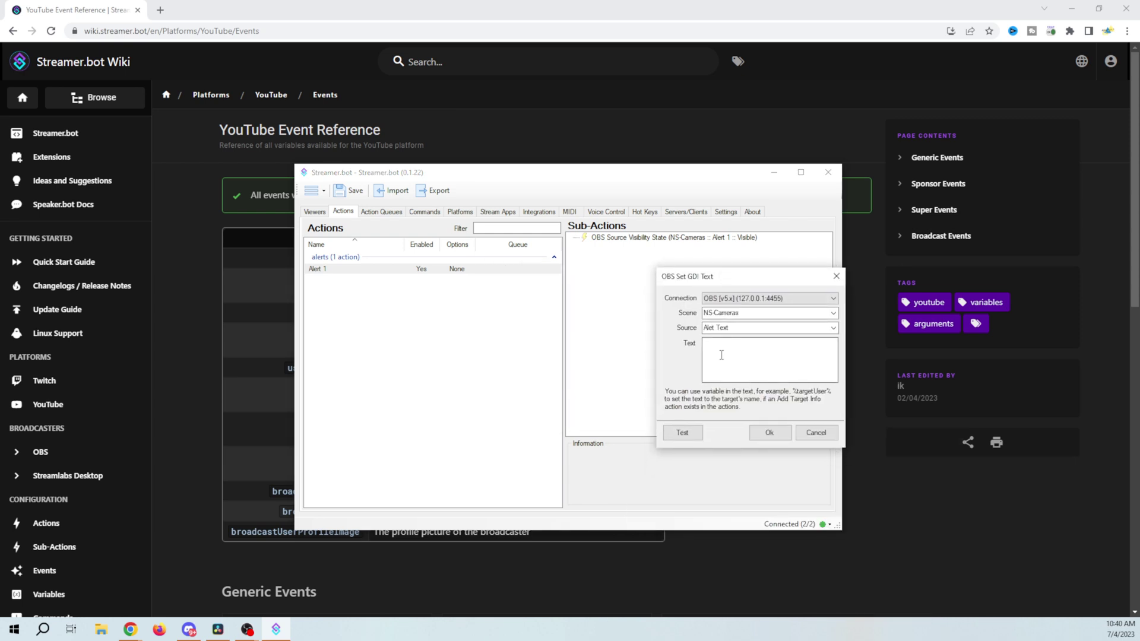
pyautogui.click(202, 308)
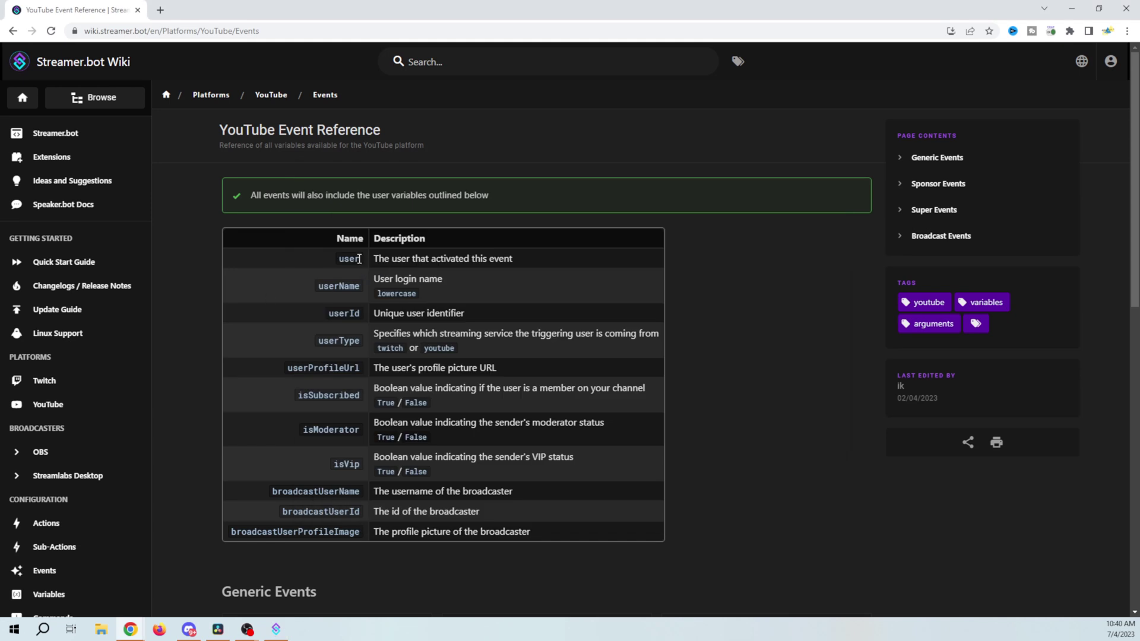
pyautogui.click(275, 627)
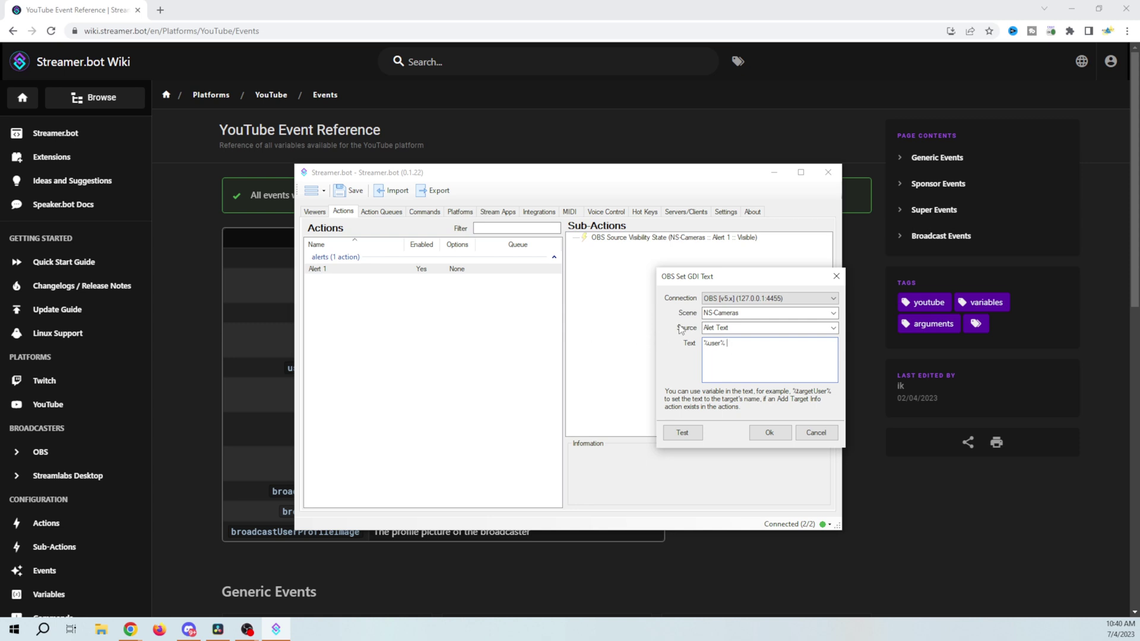
# Keep Alet Text as the GDI text source and add the word Superchatted after %user%.
pyautogui.click(739, 328)
pyautogui.click(833, 329)
pyautogui.click(834, 329)
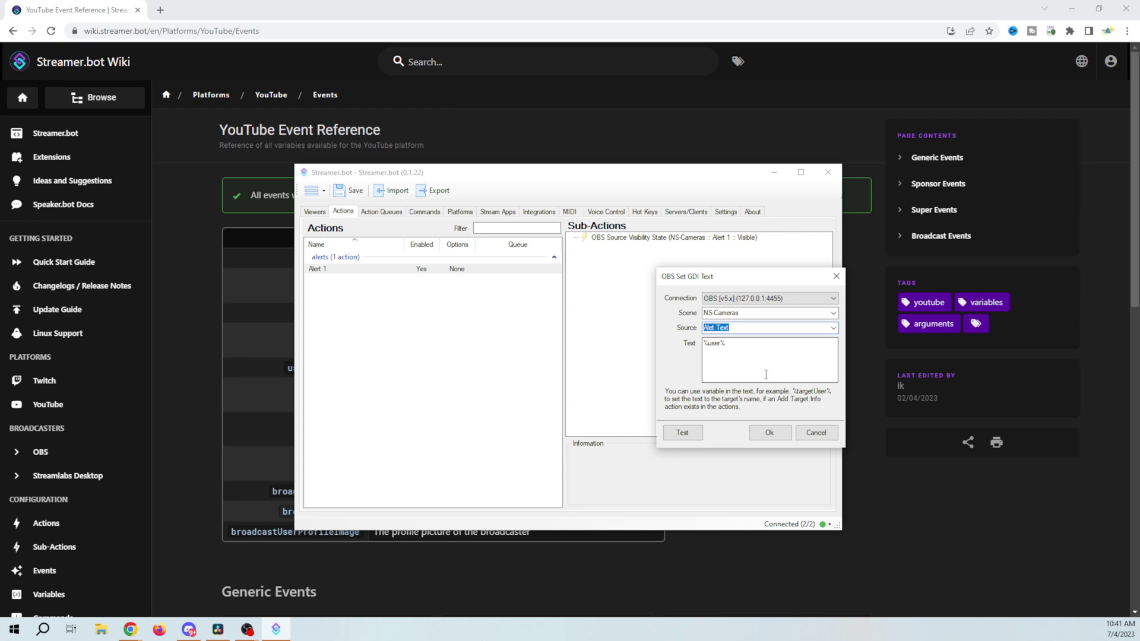
pyautogui.click(749, 346)
pyautogui.write('Superchatted')
# Look up the Super Chat event's variables in the wiki's YouTube event reference.
pyautogui.click(174, 391)
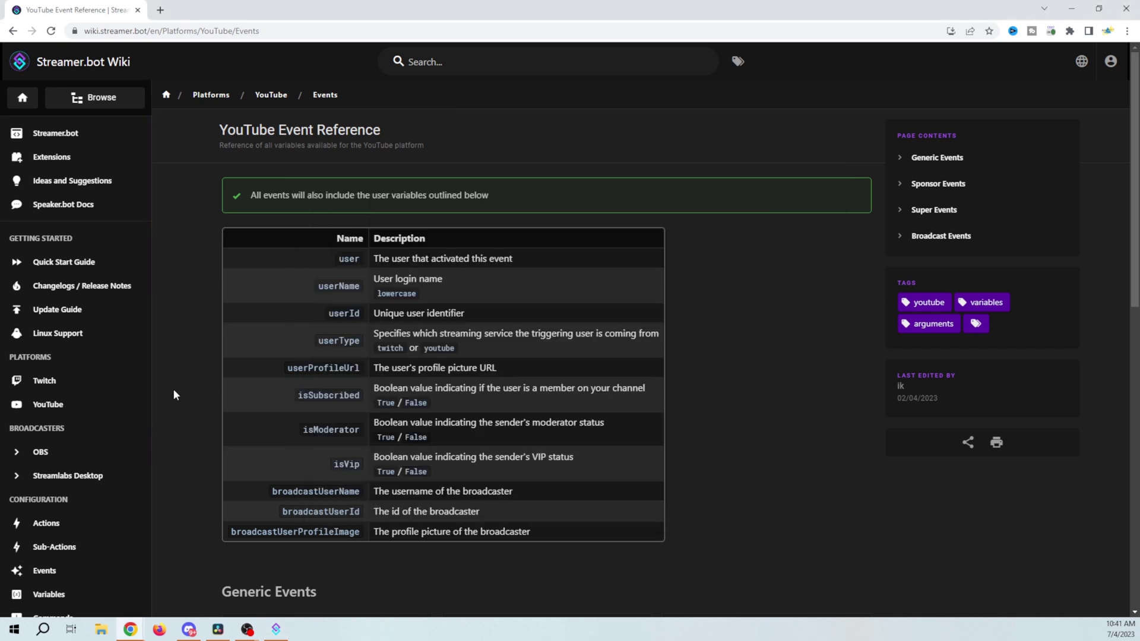
pyautogui.scroll(-5, 298, 403)
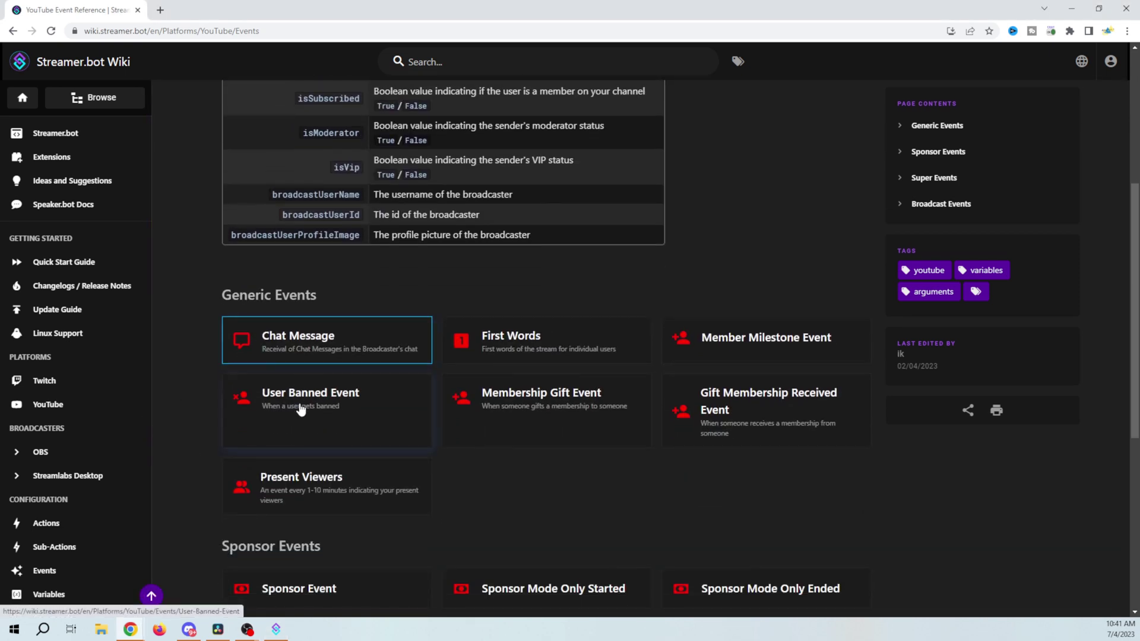
pyautogui.scroll(-5, 301, 409)
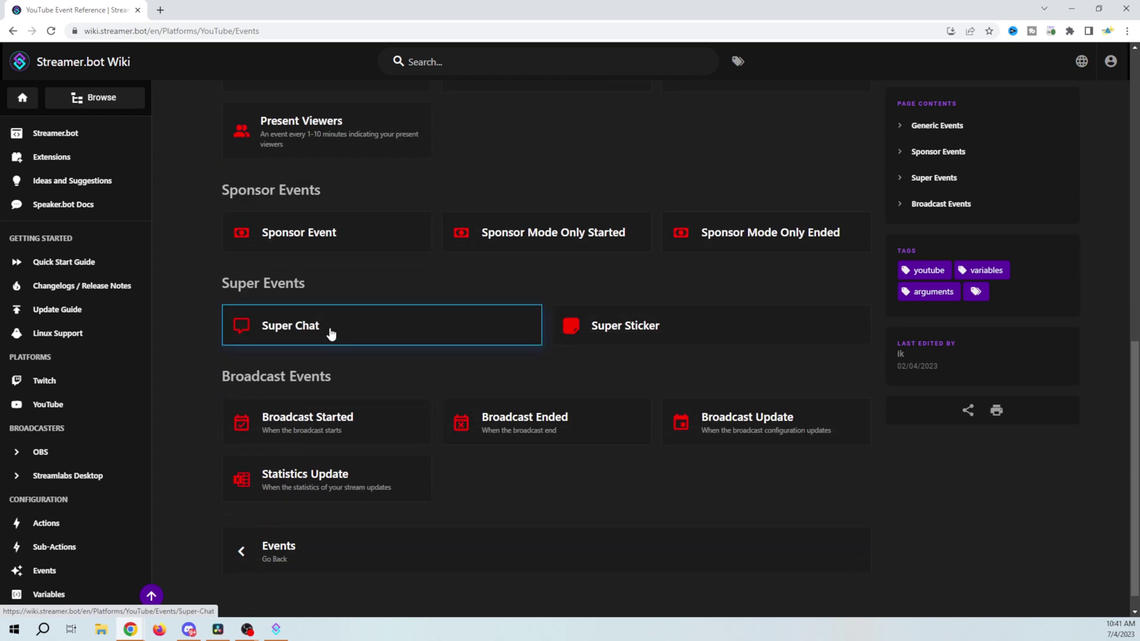
pyautogui.click(333, 329)
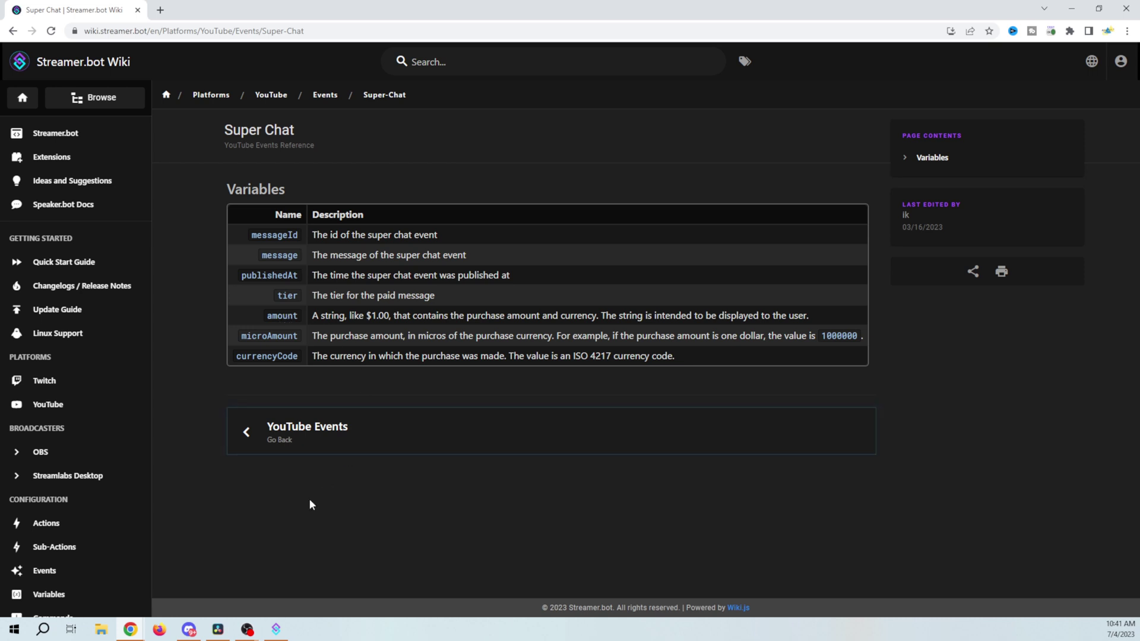
# Complete the GDI text with the %amount% variable, copying its name from the Super Chat reference, add !!! and save the sub-action.
pyautogui.click(276, 629)
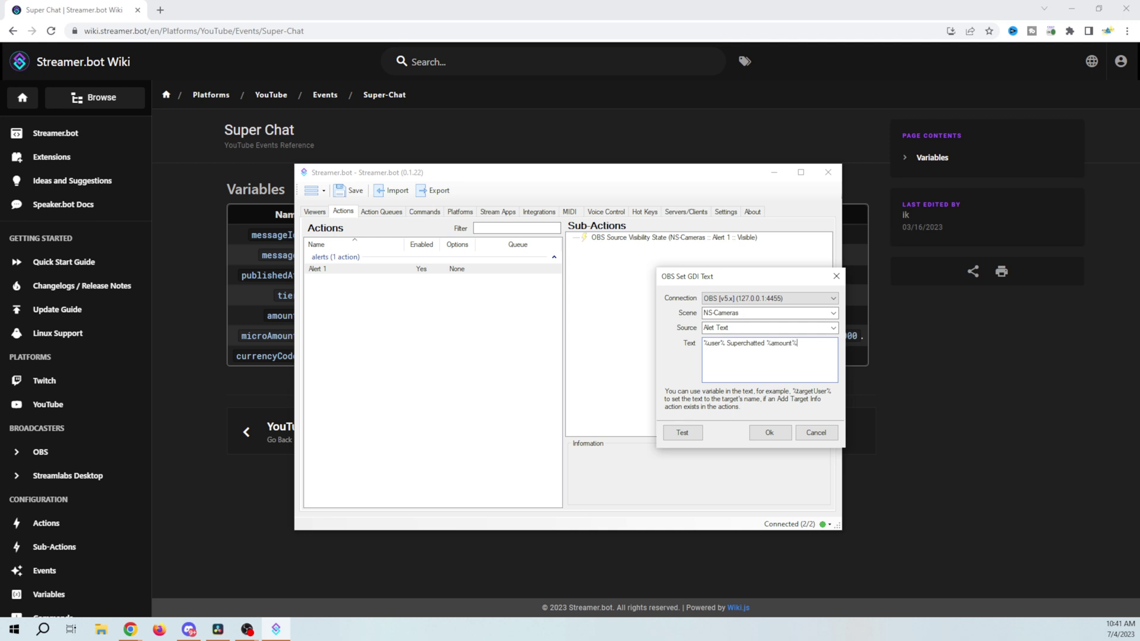
pyautogui.click(204, 393)
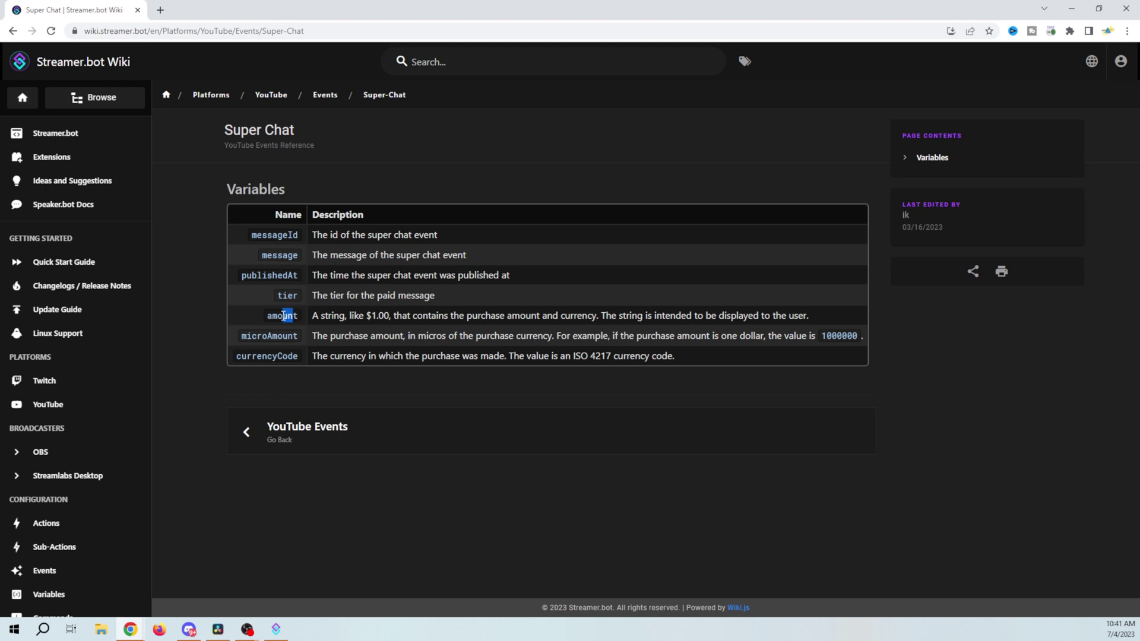
pyautogui.moveTo(298, 315); pyautogui.dragTo(269, 317)
pyautogui.hotkey('ctrl', 'c')
pyautogui.click(276, 629)
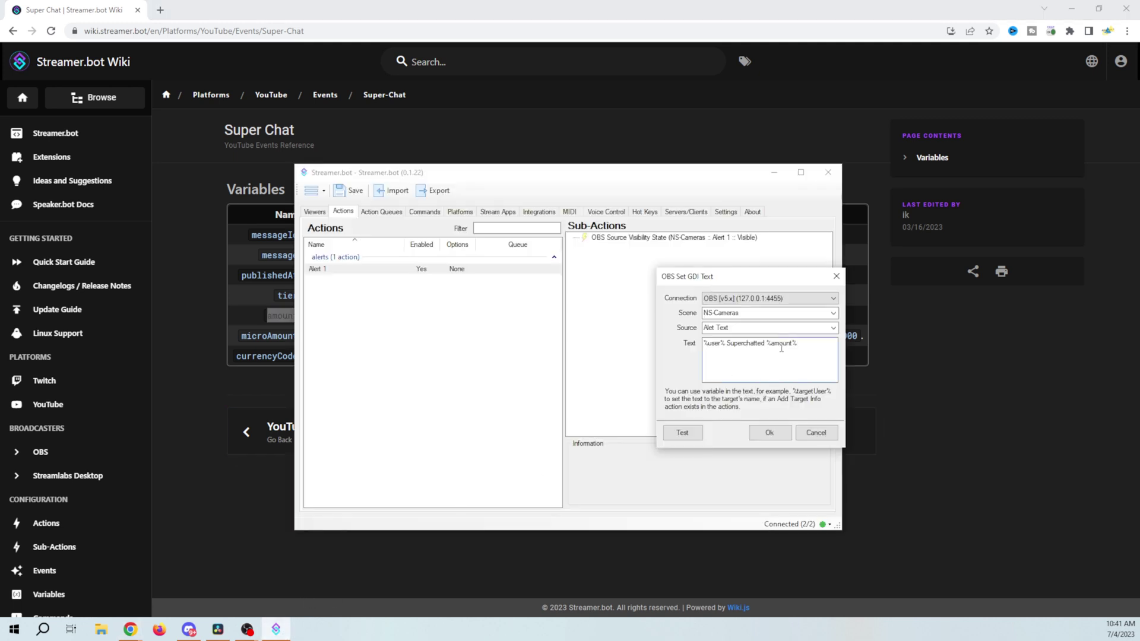
pyautogui.moveTo(788, 345); pyautogui.dragTo(773, 346)
pyautogui.hotkey('ctrl', 'v')
pyautogui.press('BackSpace')
pyautogui.write('!!!')
pyautogui.click(767, 427)
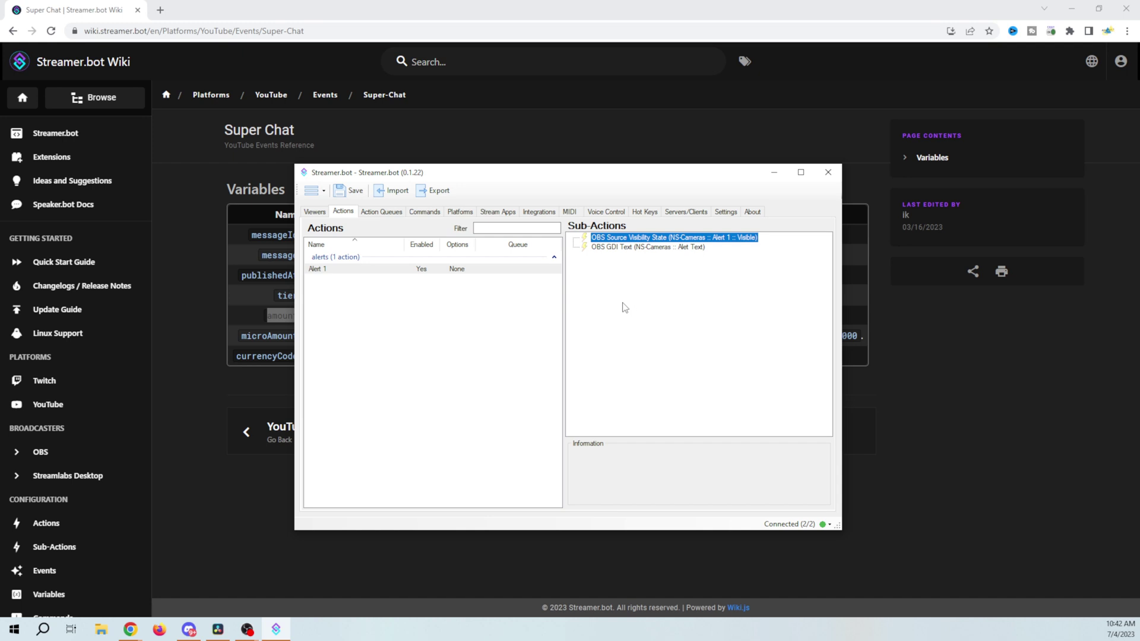
# Switch to OBS, hide the Alert 1 source in the NS-Cameras scene, and return to Streamer.bot.
pyautogui.click(247, 629)
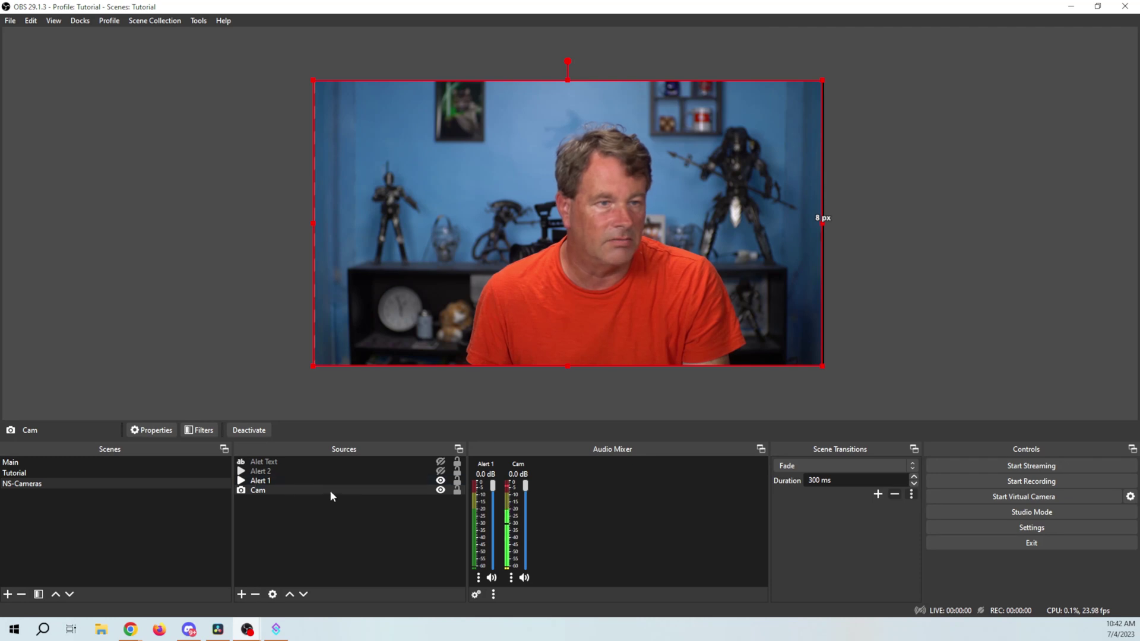
pyautogui.click(440, 481)
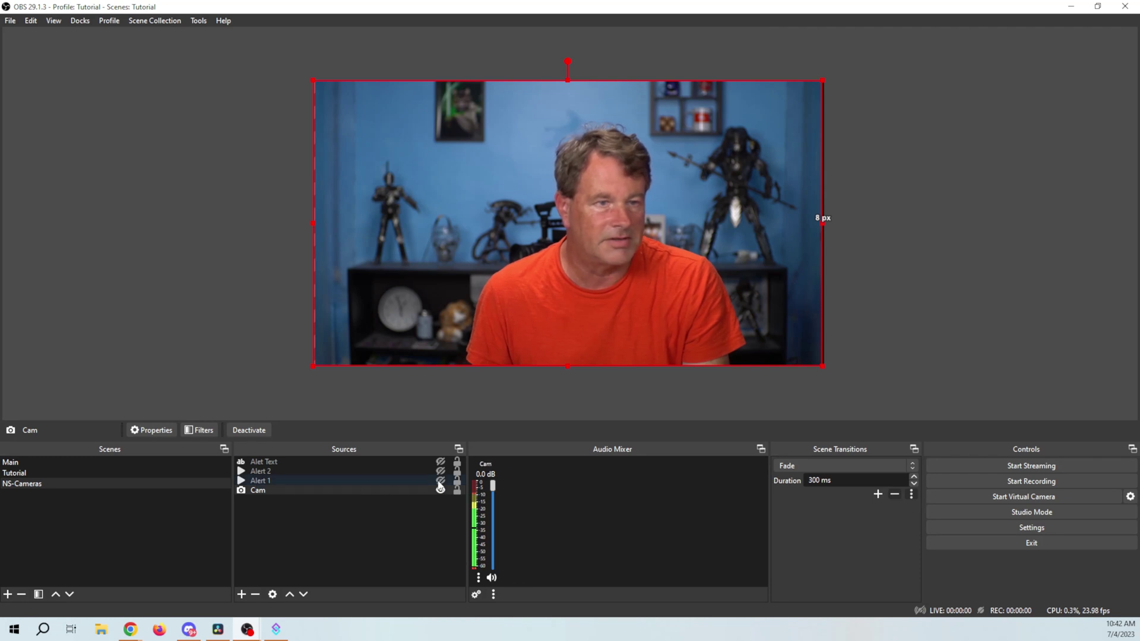
pyautogui.click(276, 627)
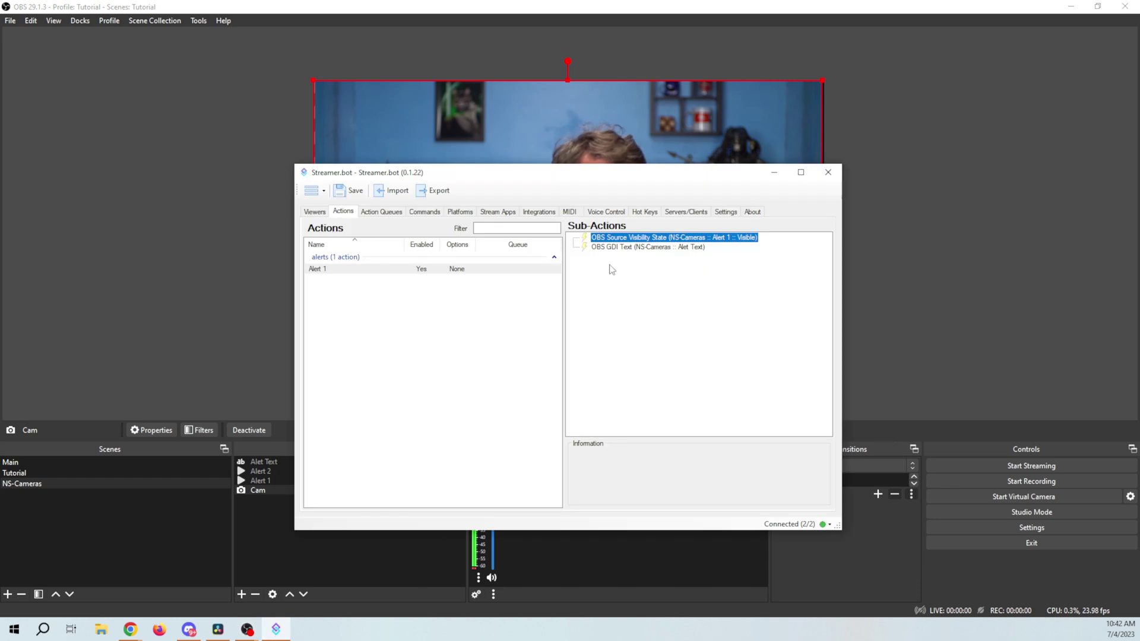
# Add an OBS source visibility sub-action to Alert 1 that sets Alet Text in the NS-Cameras scene to Visible.
pyautogui.click(610, 300)
pyautogui.rightClick(611, 298)
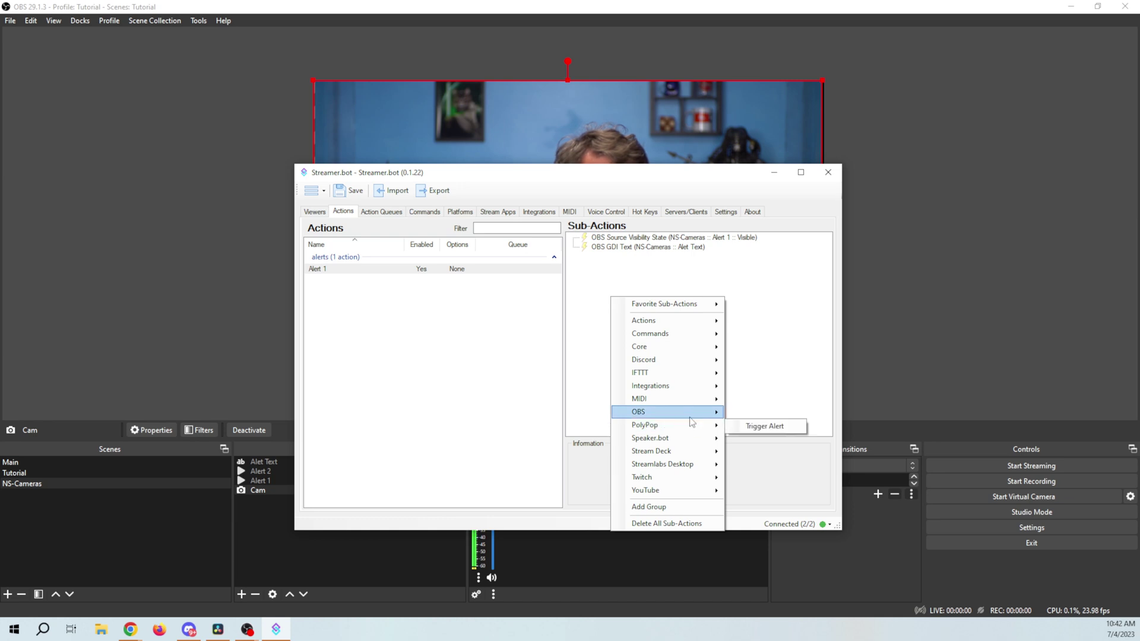
pyautogui.moveTo(700, 416)
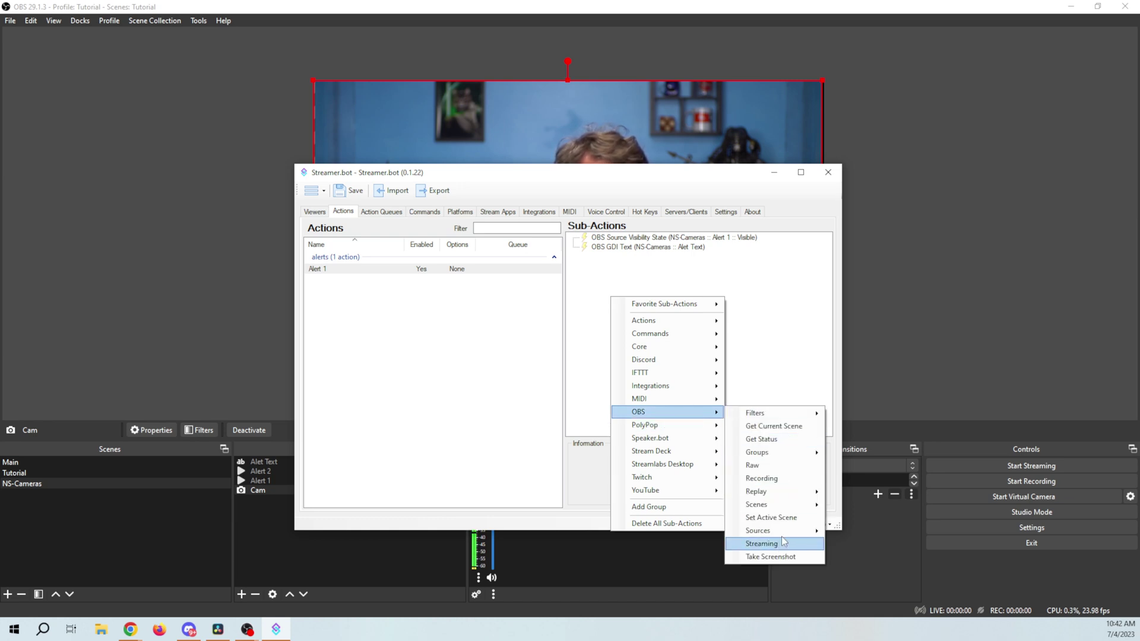
pyautogui.moveTo(785, 536)
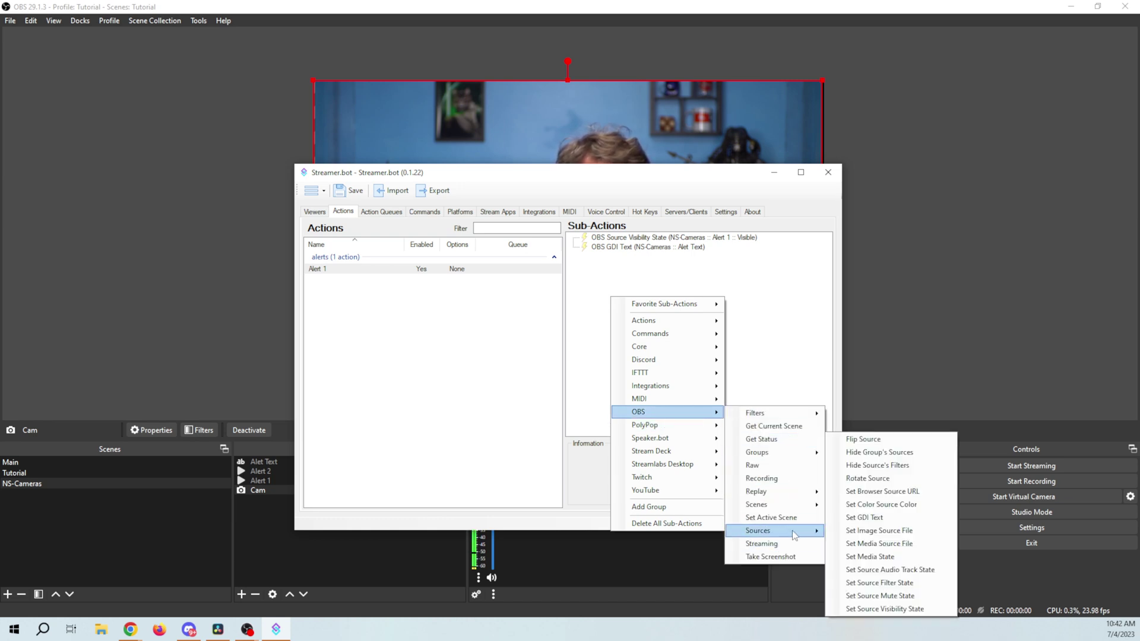
pyautogui.click(888, 611)
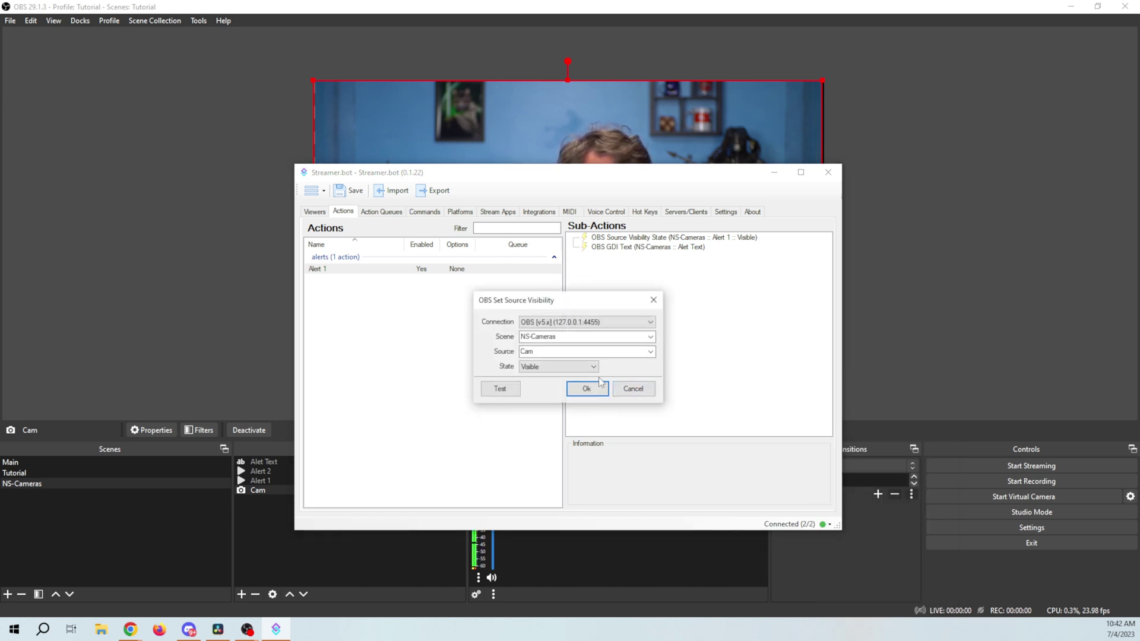
pyautogui.click(651, 352)
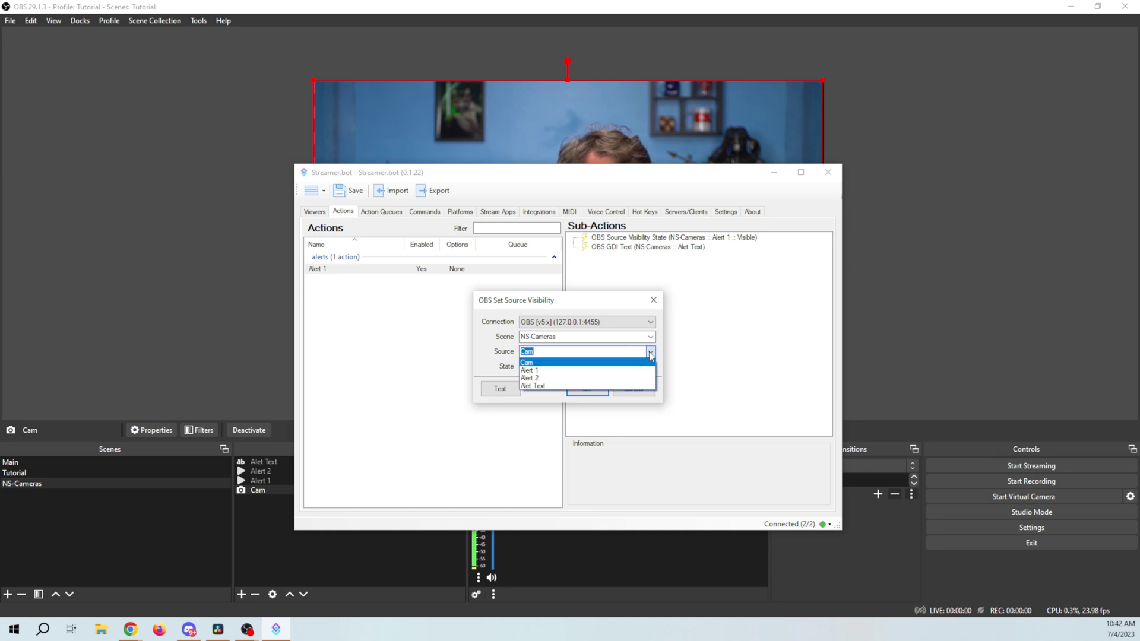
pyautogui.click(582, 387)
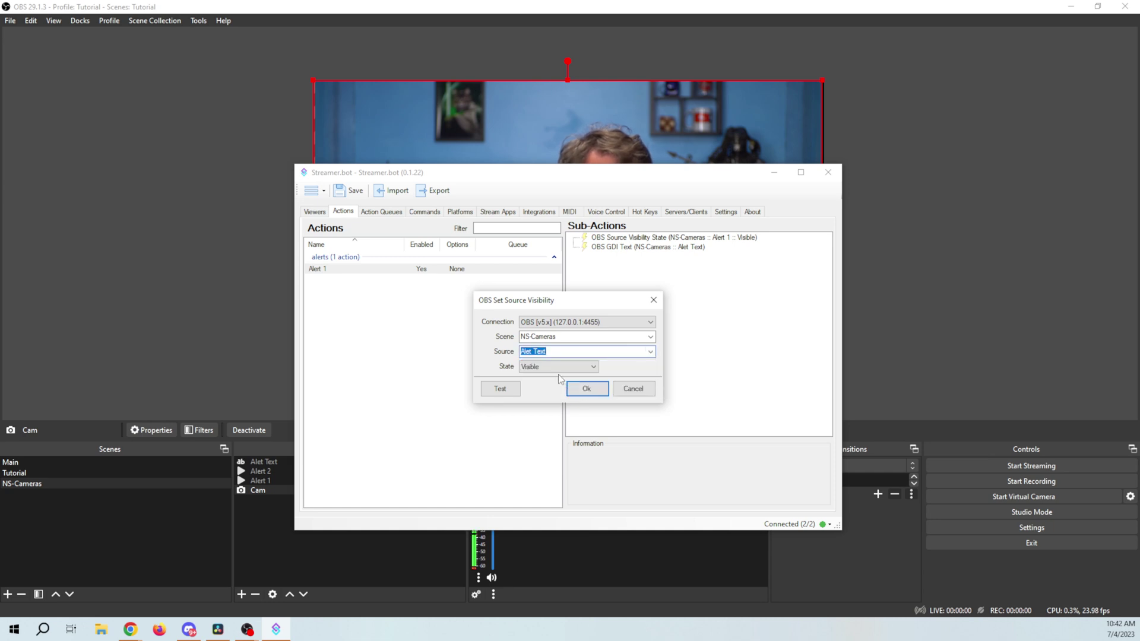
pyautogui.click(546, 368)
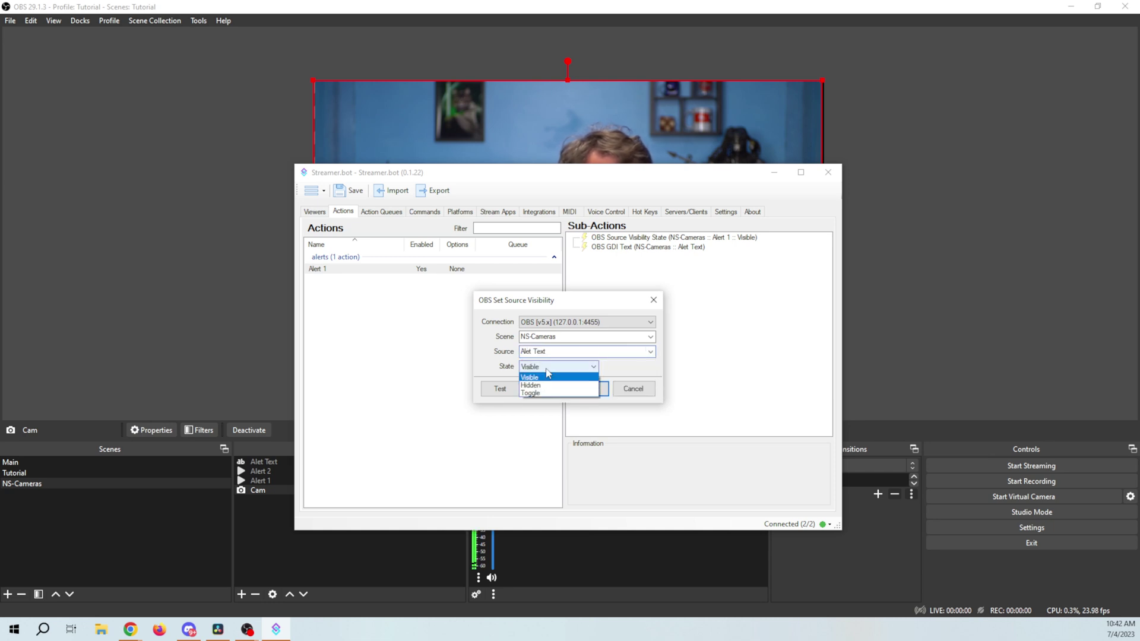
pyautogui.click(542, 379)
pyautogui.click(591, 389)
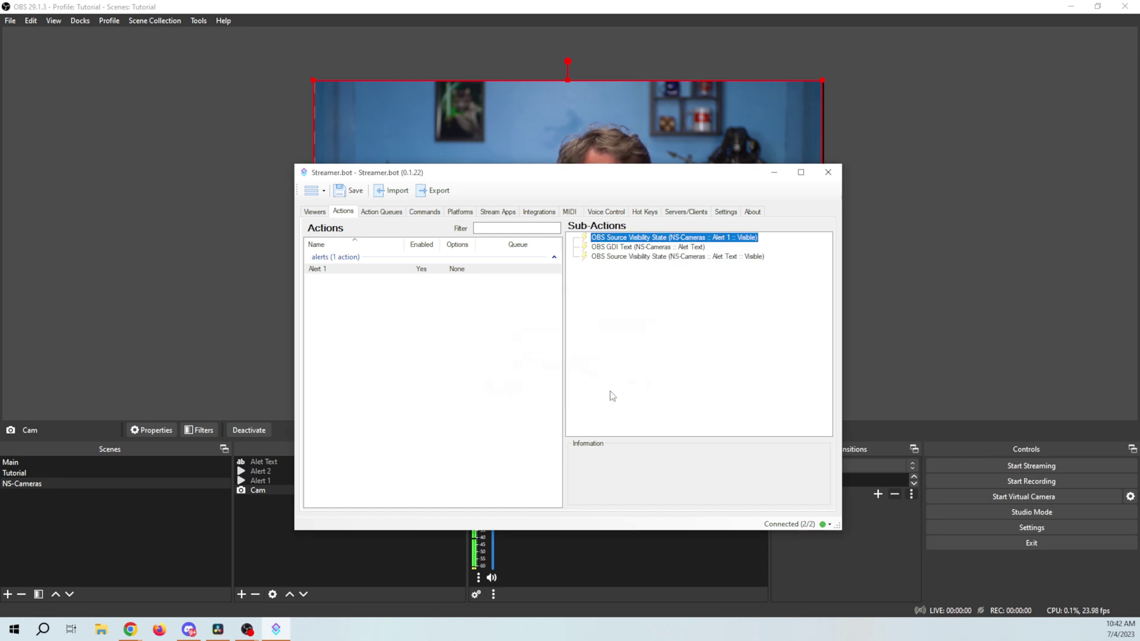
# Reopen the Alet Text visibility sub-action, test it against the uncovered OBS preview, and close it.
pyautogui.moveTo(619, 178); pyautogui.dragTo(1057, 208)
pyautogui.click(1060, 291)
pyautogui.doubleClick(1060, 290)
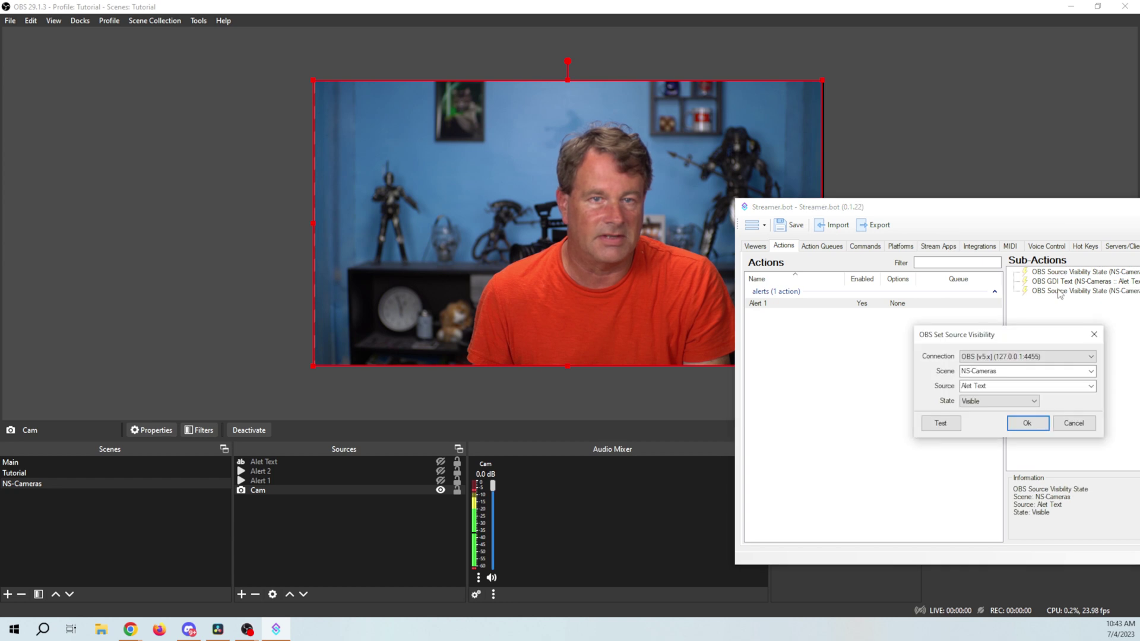
pyautogui.click(940, 424)
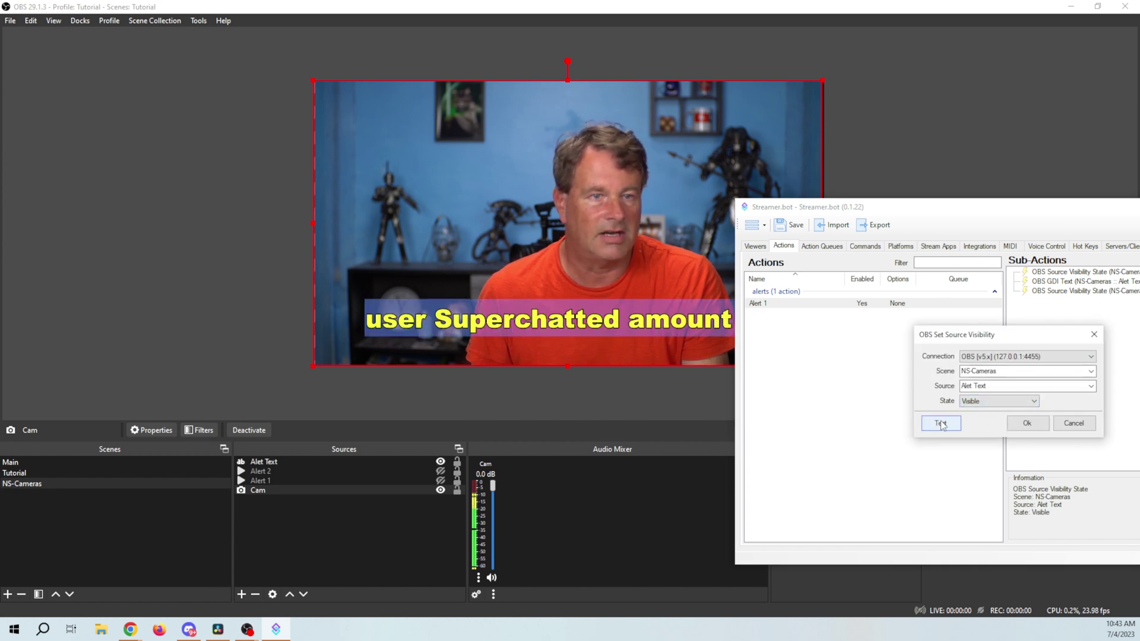
pyautogui.click(1027, 423)
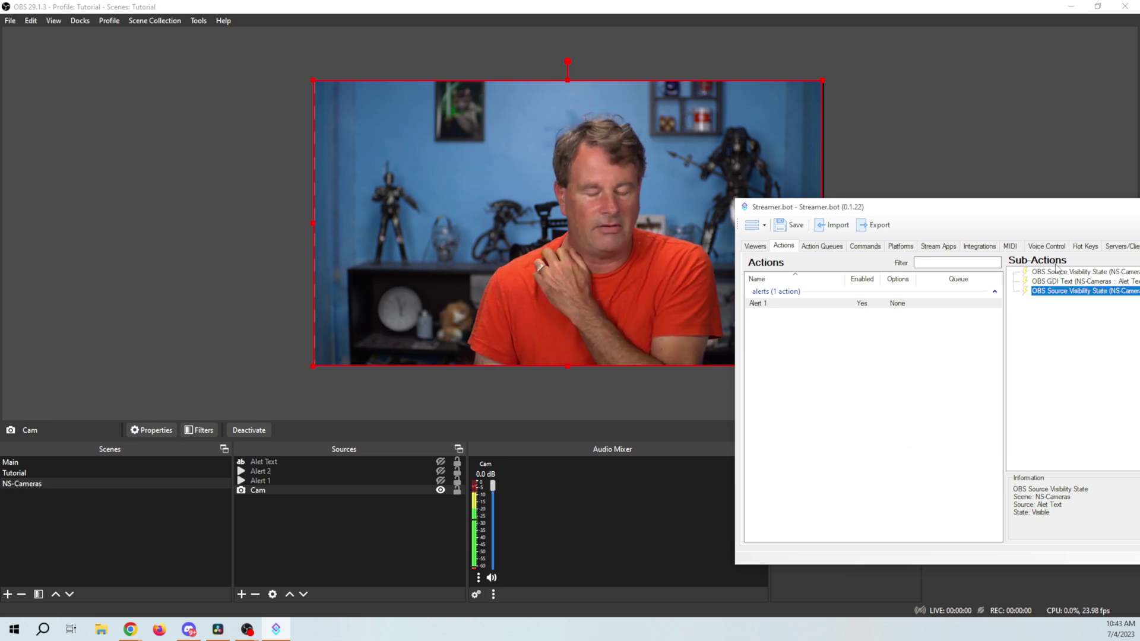
pyautogui.moveTo(1051, 217); pyautogui.dragTo(661, 226)
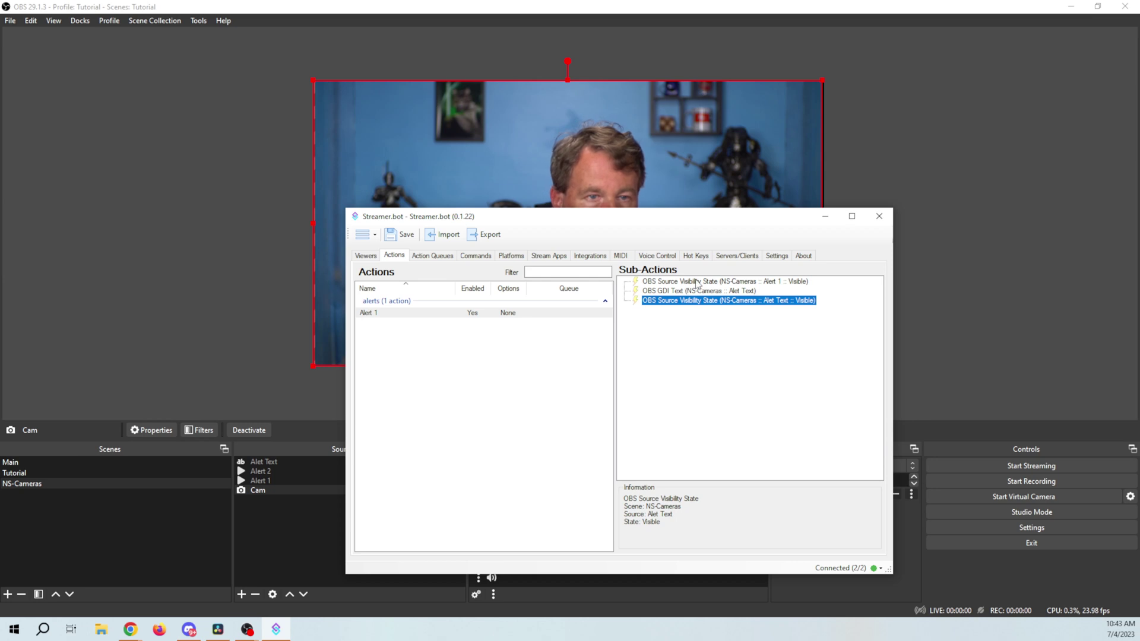
# Move Streamer.bot aside and bring the Tutorial-profile OBS window to the front at full-screen size.
pyautogui.moveTo(635, 219); pyautogui.dragTo(973, 165)
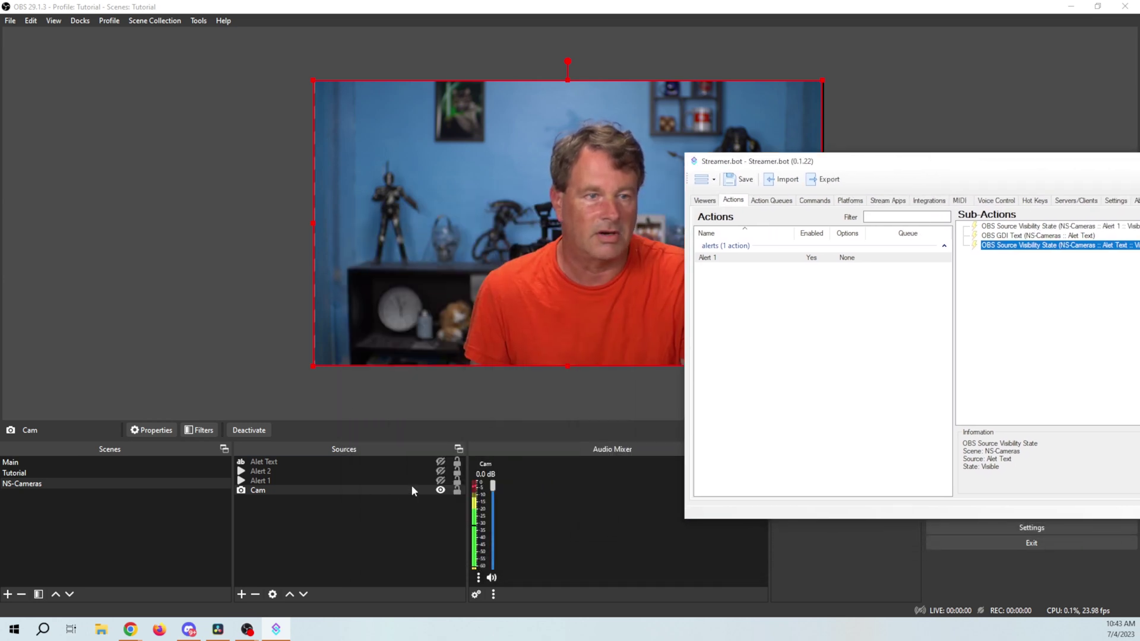
pyautogui.click(439, 484)
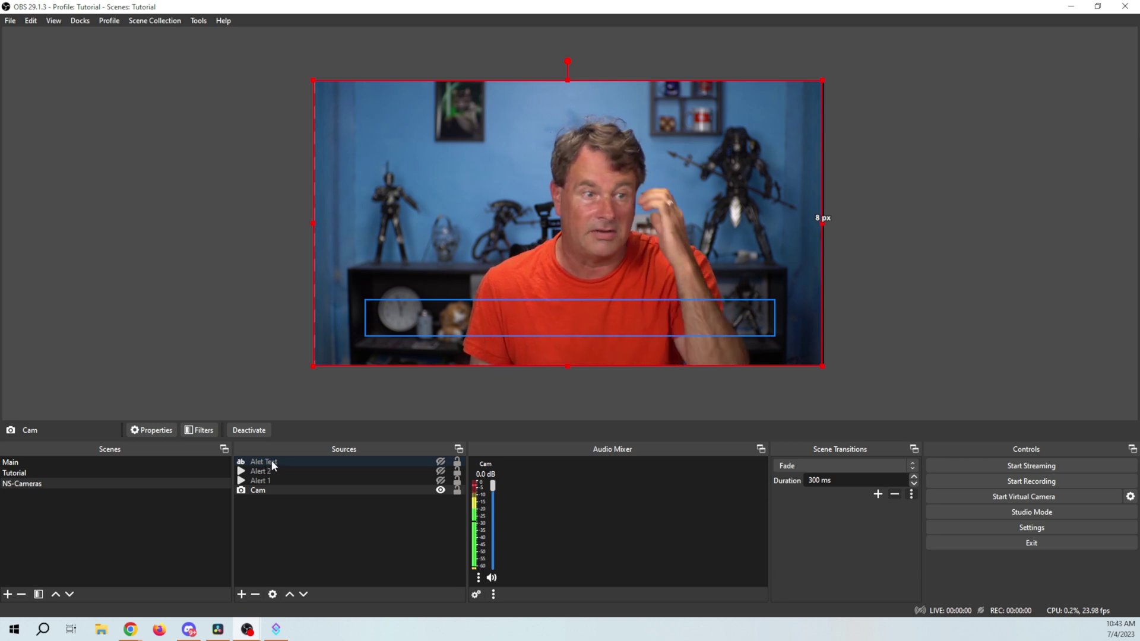
pyautogui.click(276, 629)
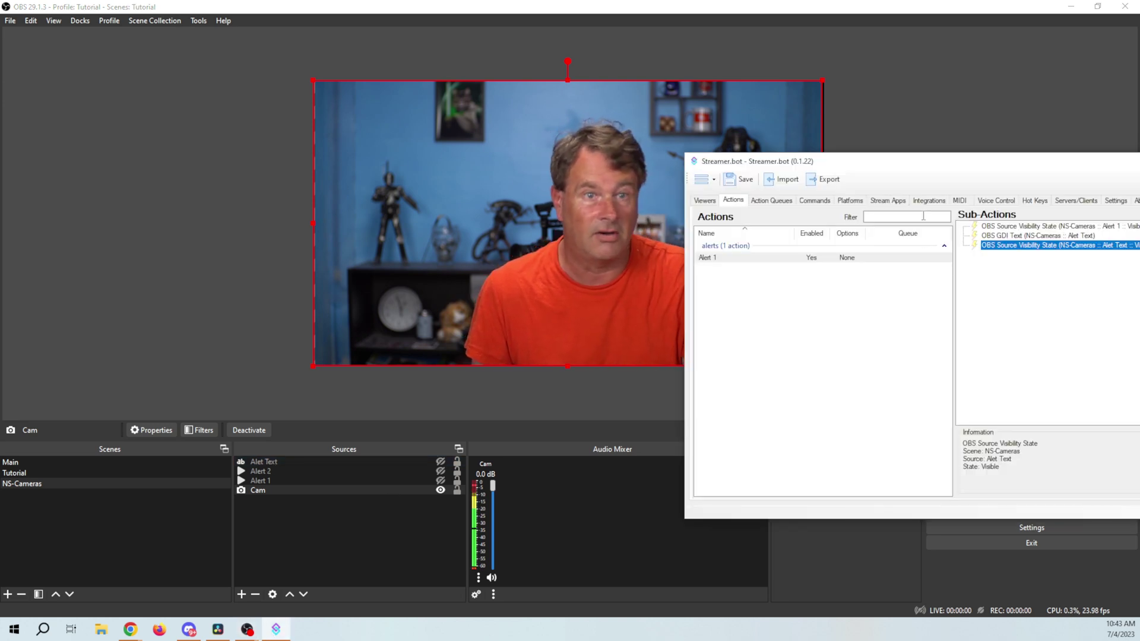
pyautogui.moveTo(965, 167); pyautogui.dragTo(1138, 168)
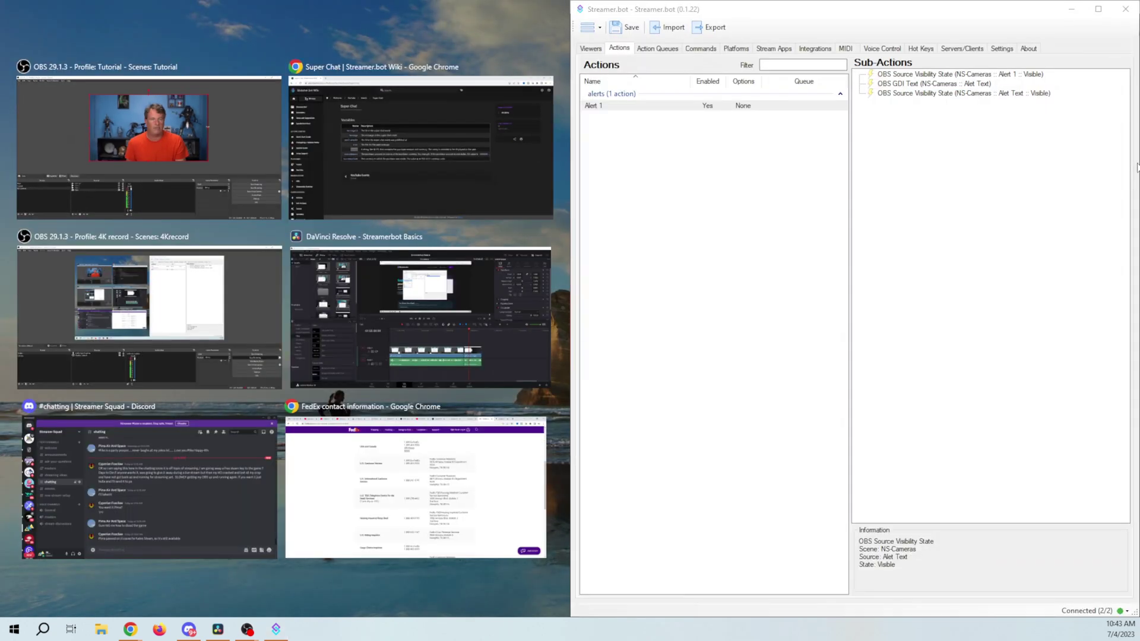
pyautogui.click(251, 156)
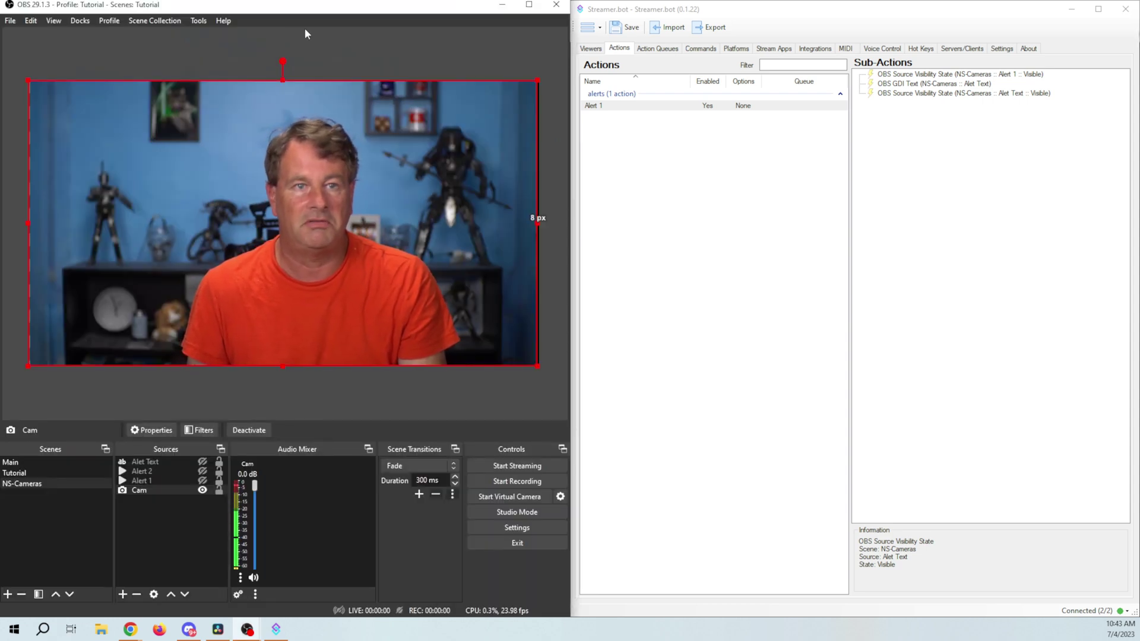
pyautogui.moveTo(377, 7); pyautogui.dragTo(594, 2)
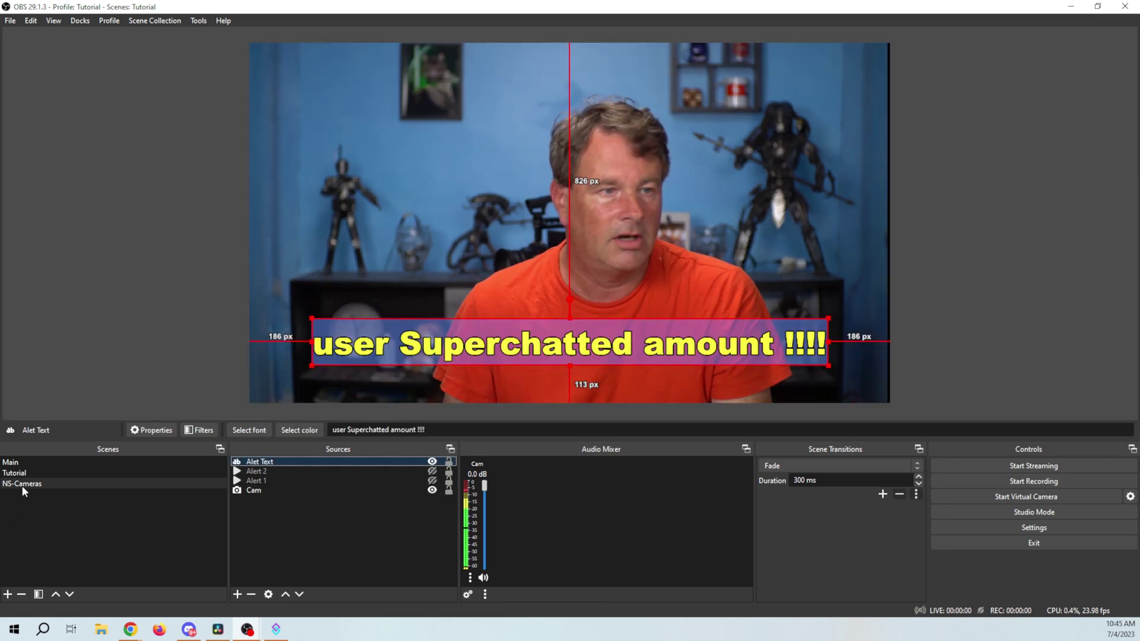
# Add a Move Source filter named Big to the NS-Cameras scene.
pyautogui.click(23, 485)
pyautogui.rightClick(23, 485)
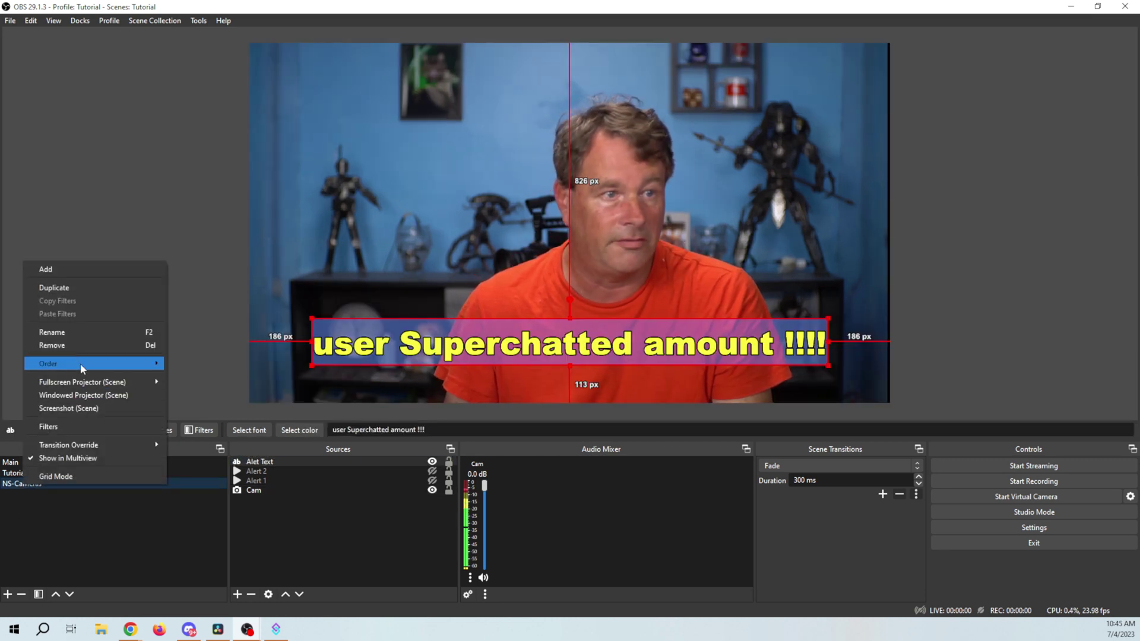
pyautogui.click(83, 427)
pyautogui.moveTo(517, 94); pyautogui.dragTo(783, 93)
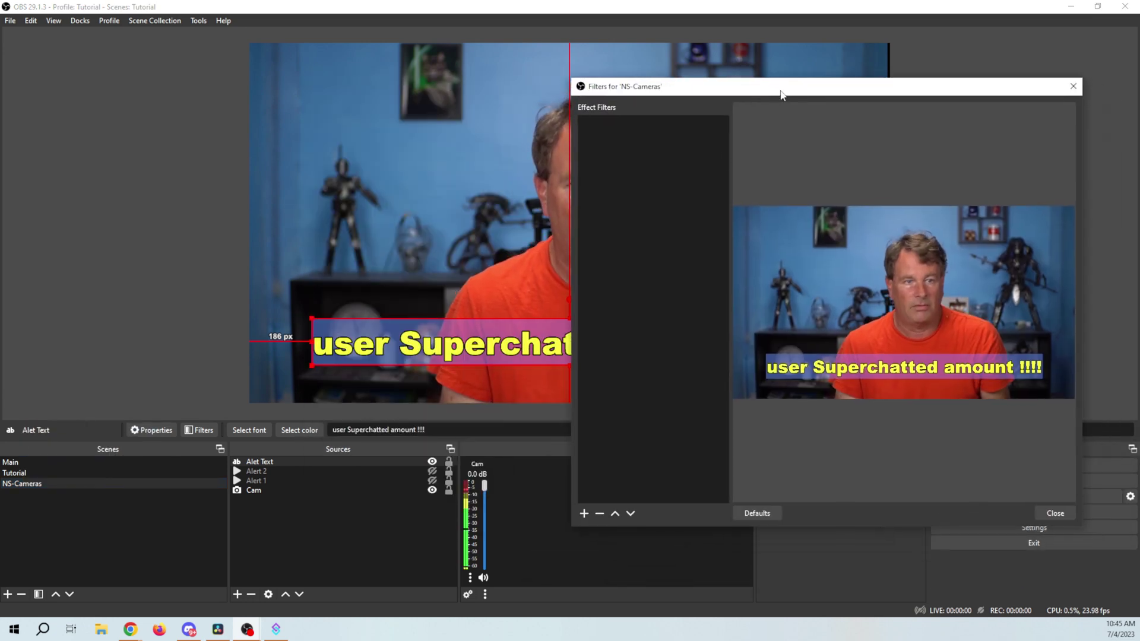
pyautogui.click(584, 513)
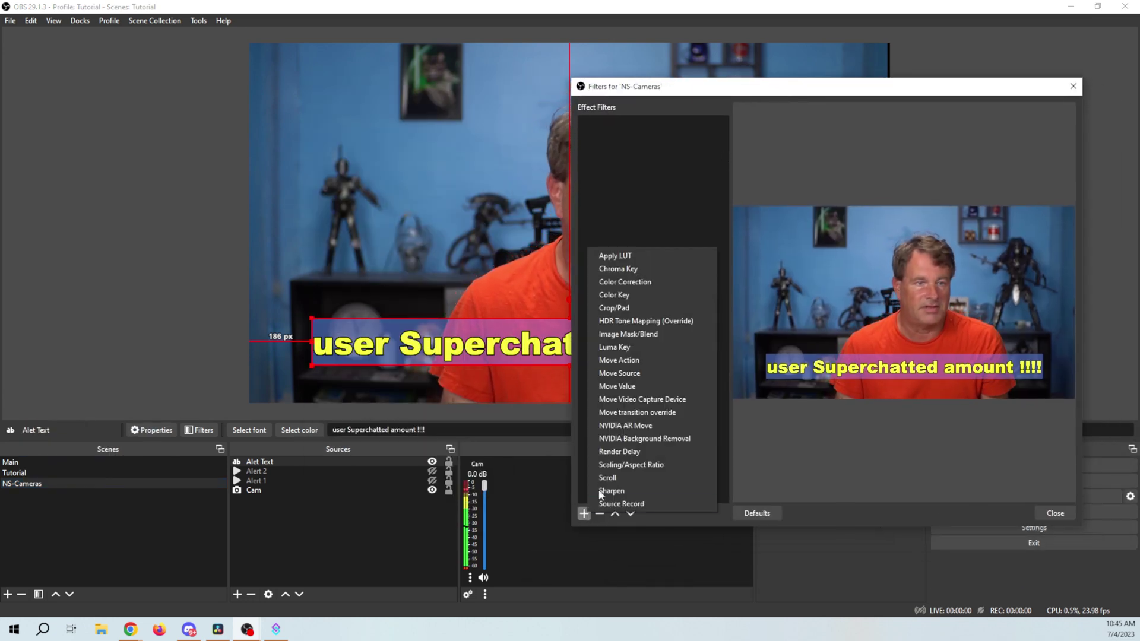
pyautogui.click(682, 370)
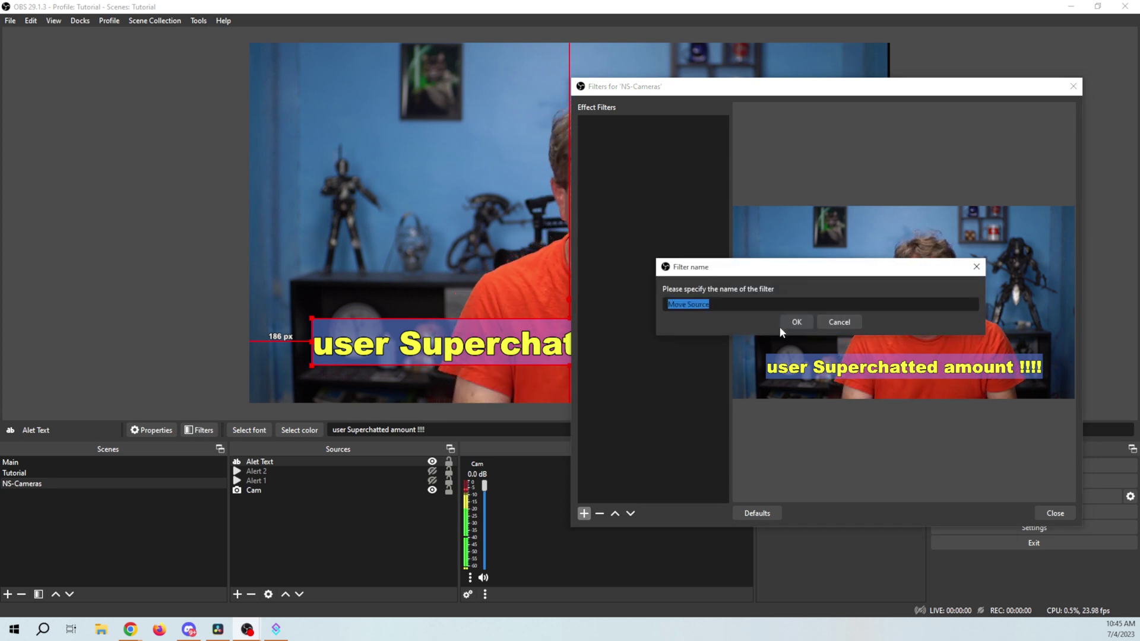
pyautogui.write('Big')
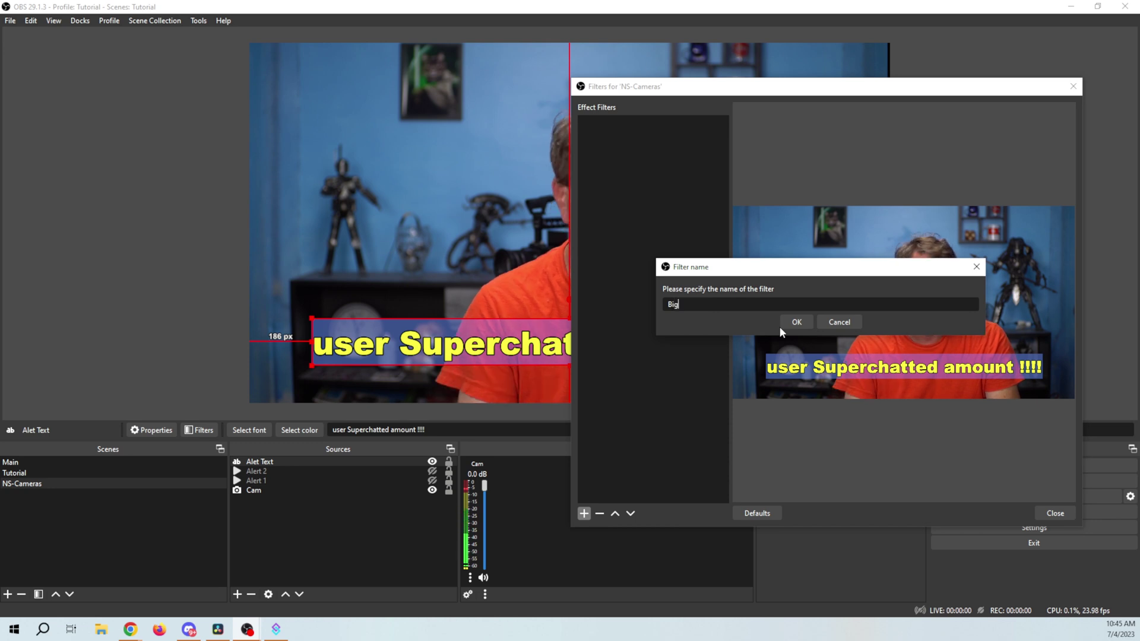
pyautogui.click(796, 323)
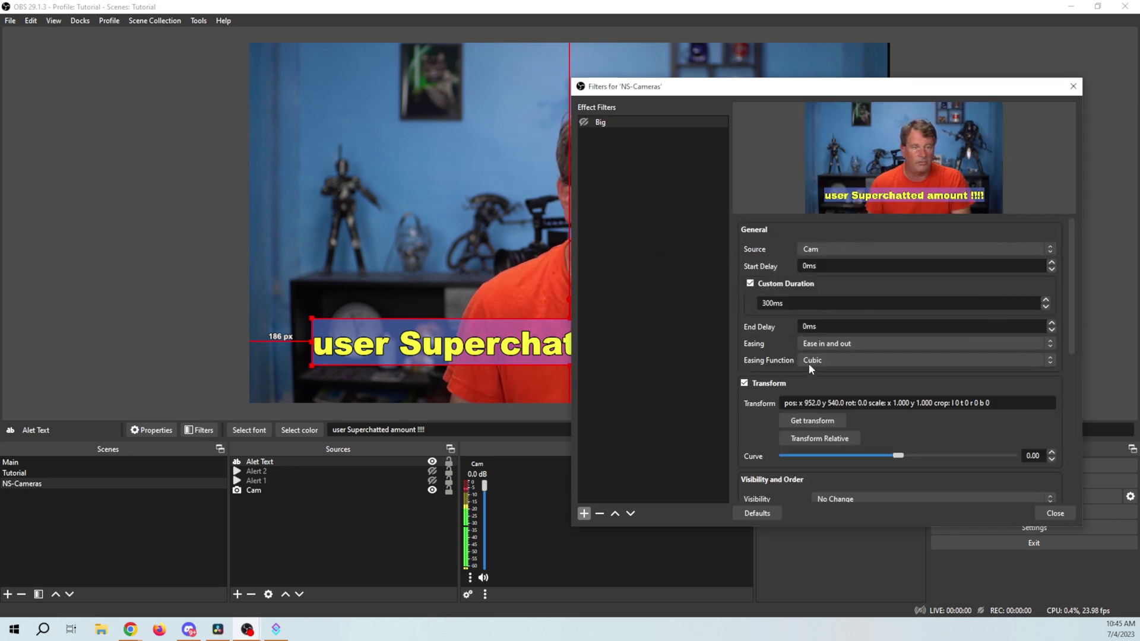
# Set the Big filter's source to Alet Text, get its current transform, and review the remaining filter settings.
pyautogui.click(860, 248)
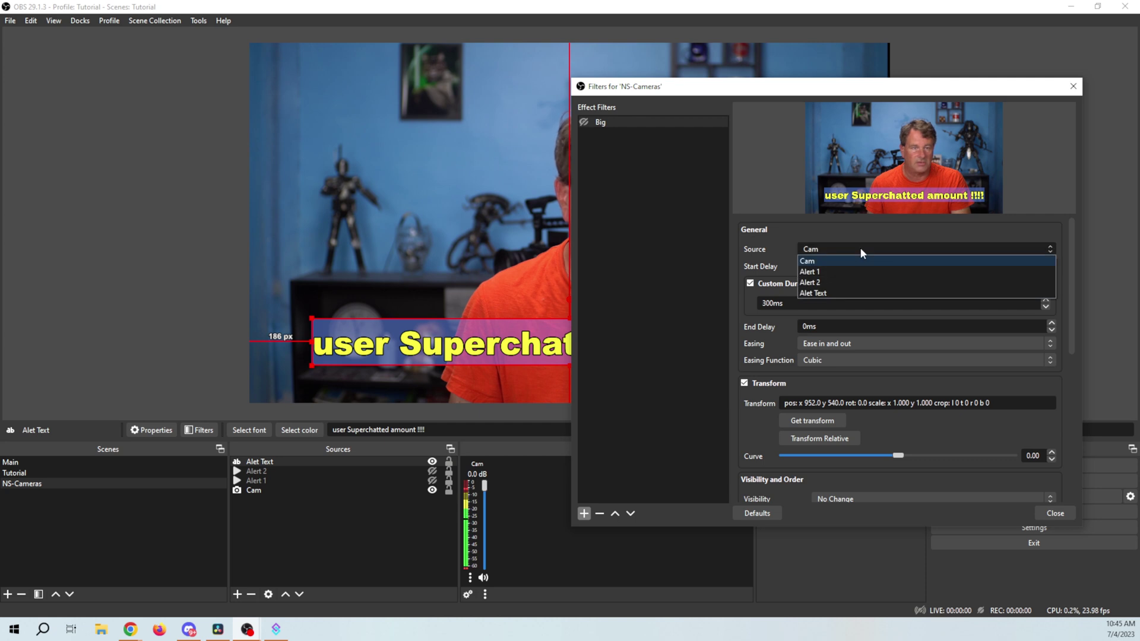
pyautogui.click(832, 294)
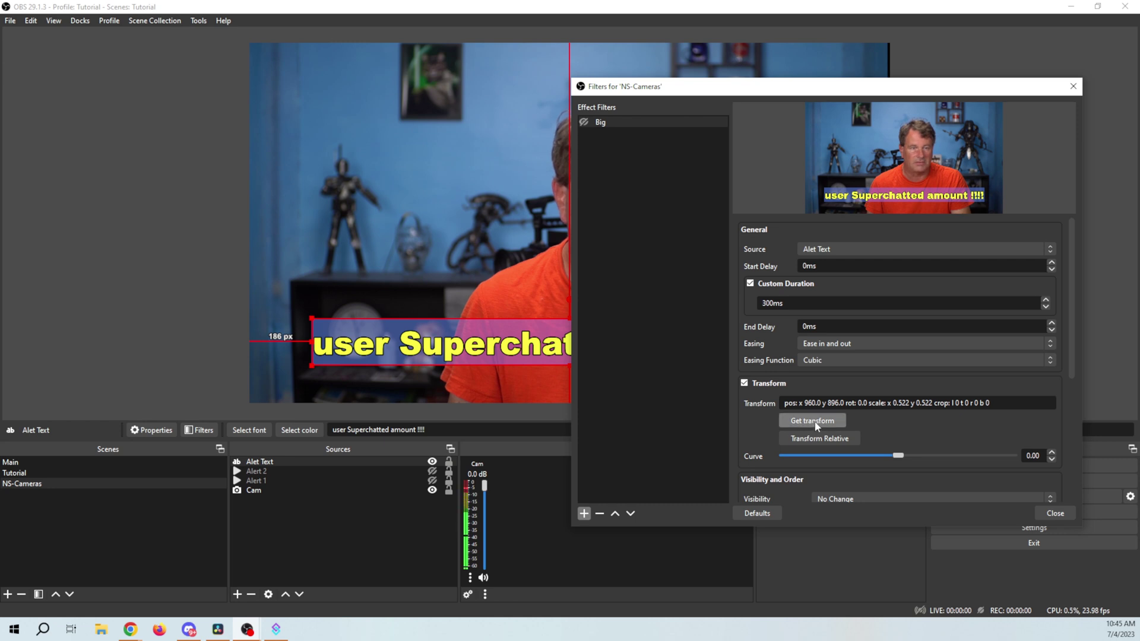
pyautogui.moveTo(815, 95); pyautogui.dragTo(1019, 74)
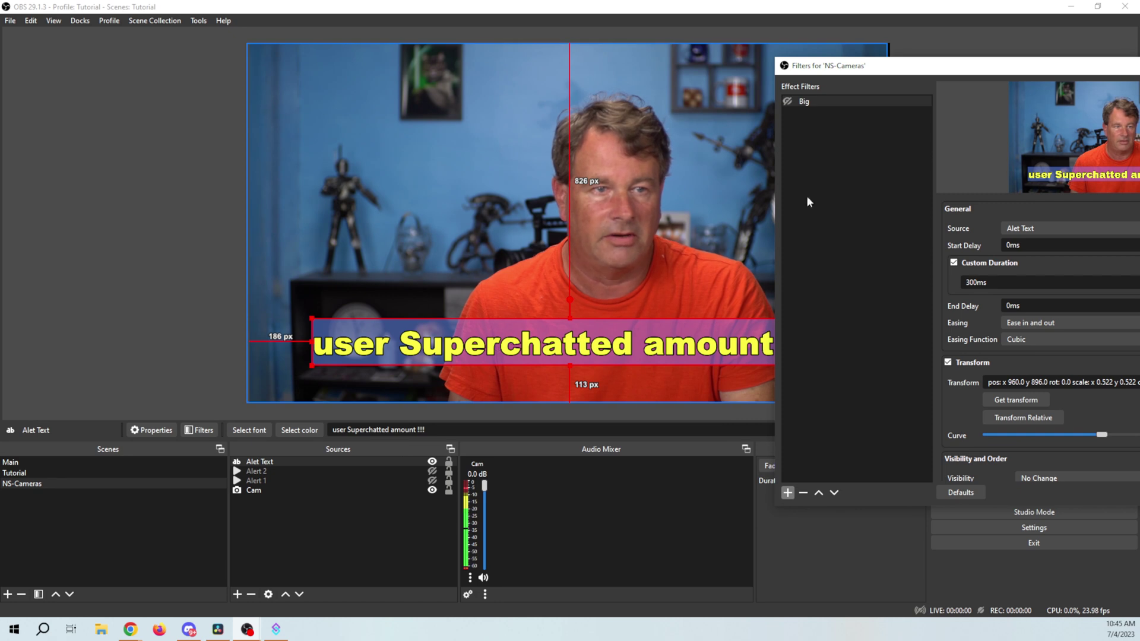
pyautogui.moveTo(946, 73); pyautogui.dragTo(758, 92)
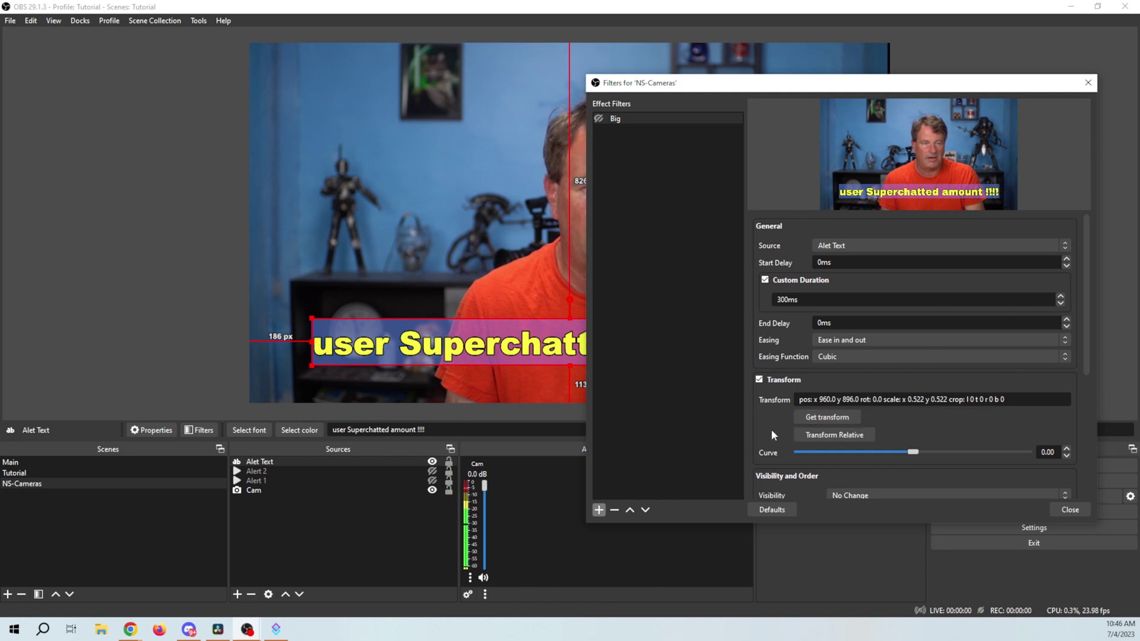
pyautogui.scroll(-3, 772, 433)
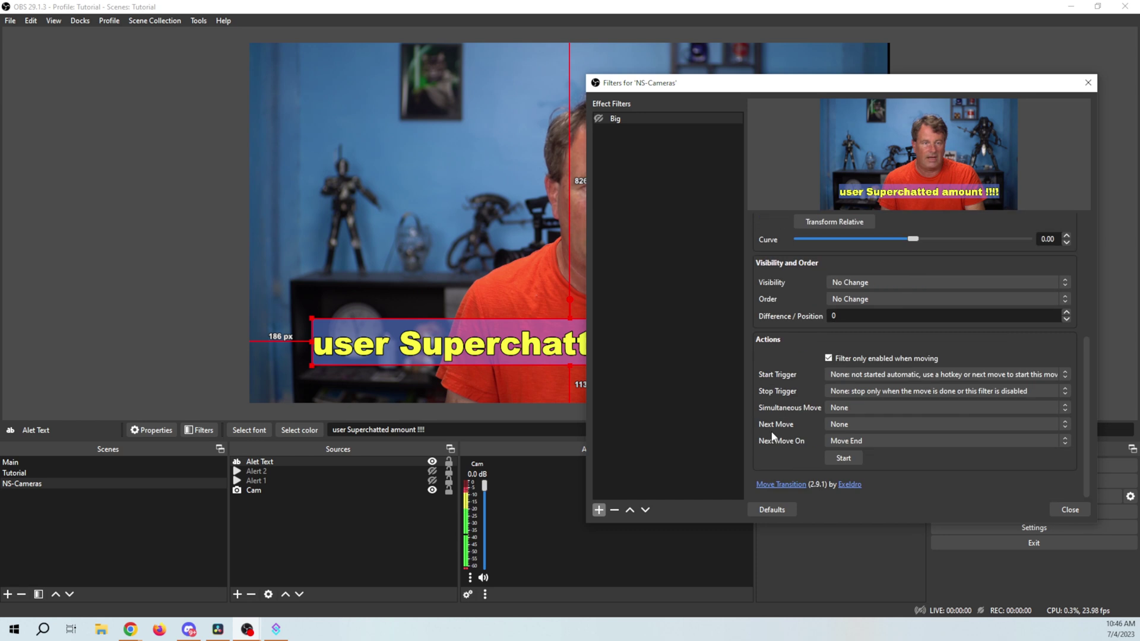
pyautogui.scroll(3, 772, 434)
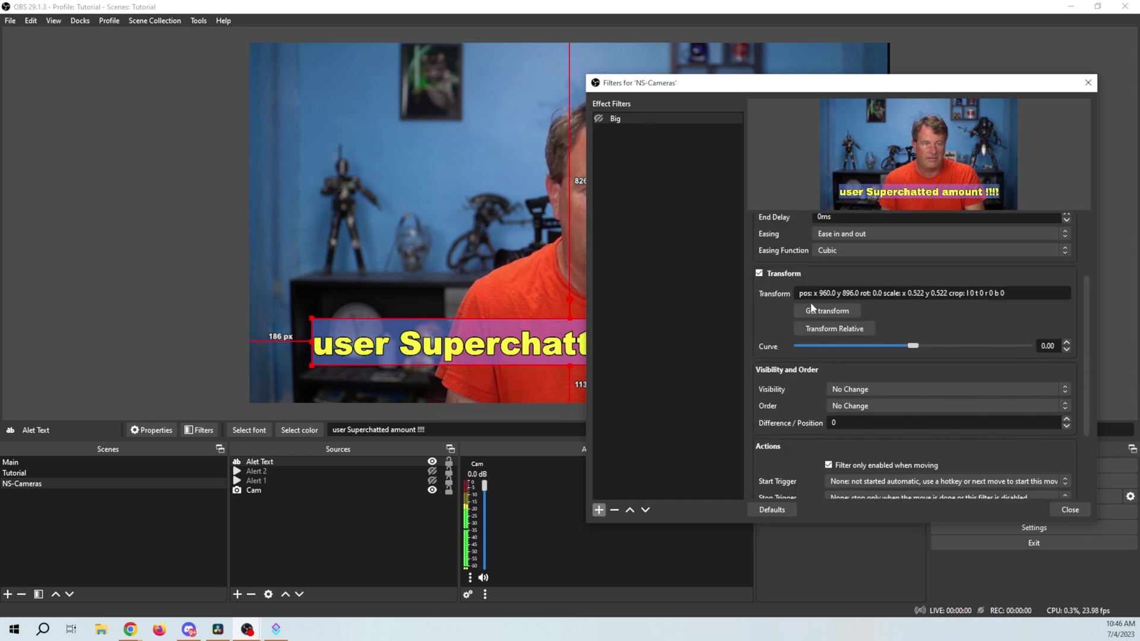
# Add a second Move Source filter named Start to the NS-Cameras scene.
pyautogui.click(599, 510)
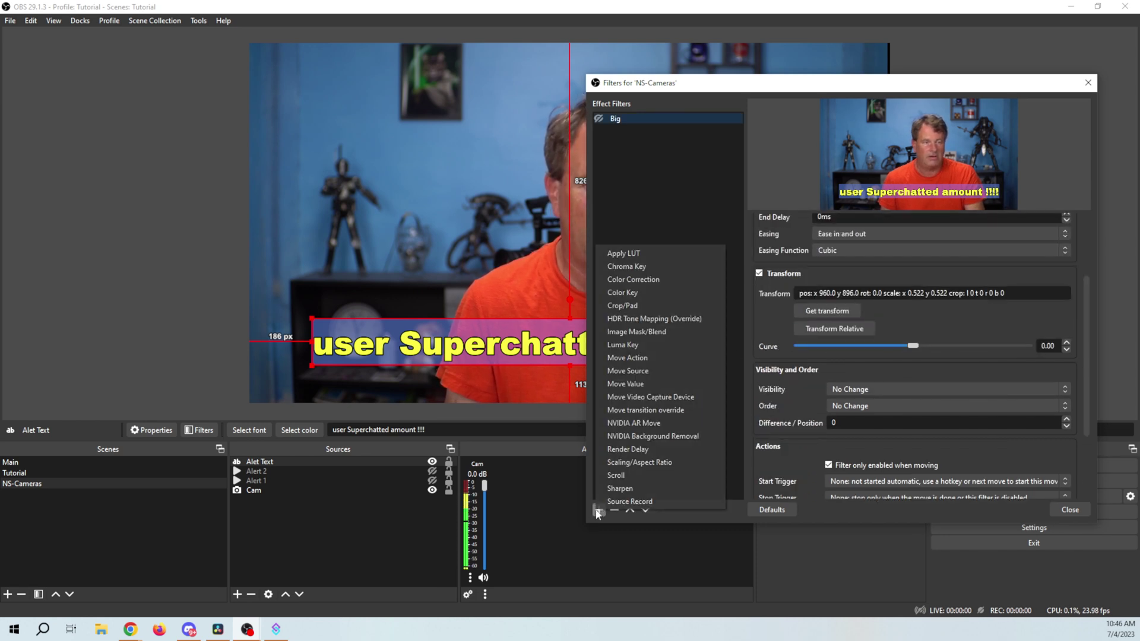
pyautogui.click(644, 374)
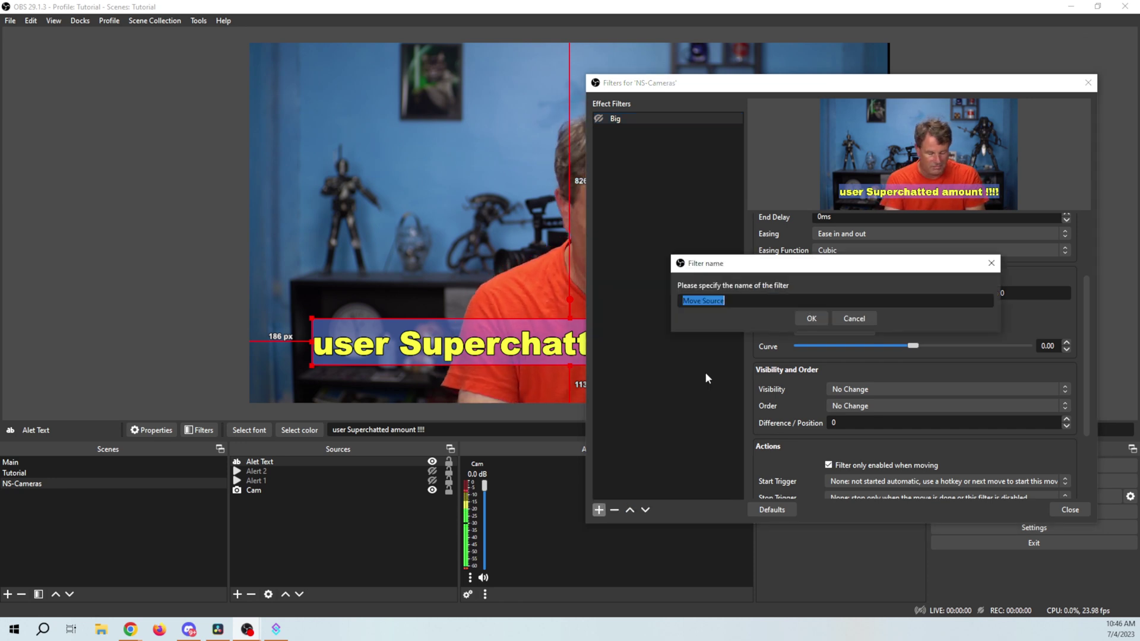
pyautogui.write('Start')
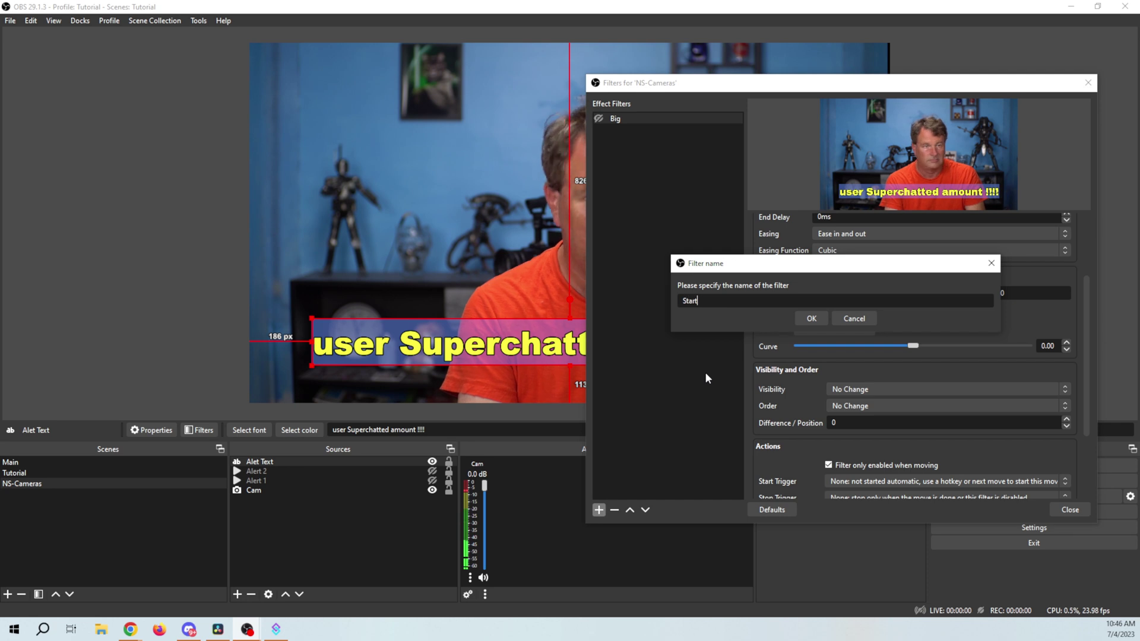
pyautogui.click(811, 318)
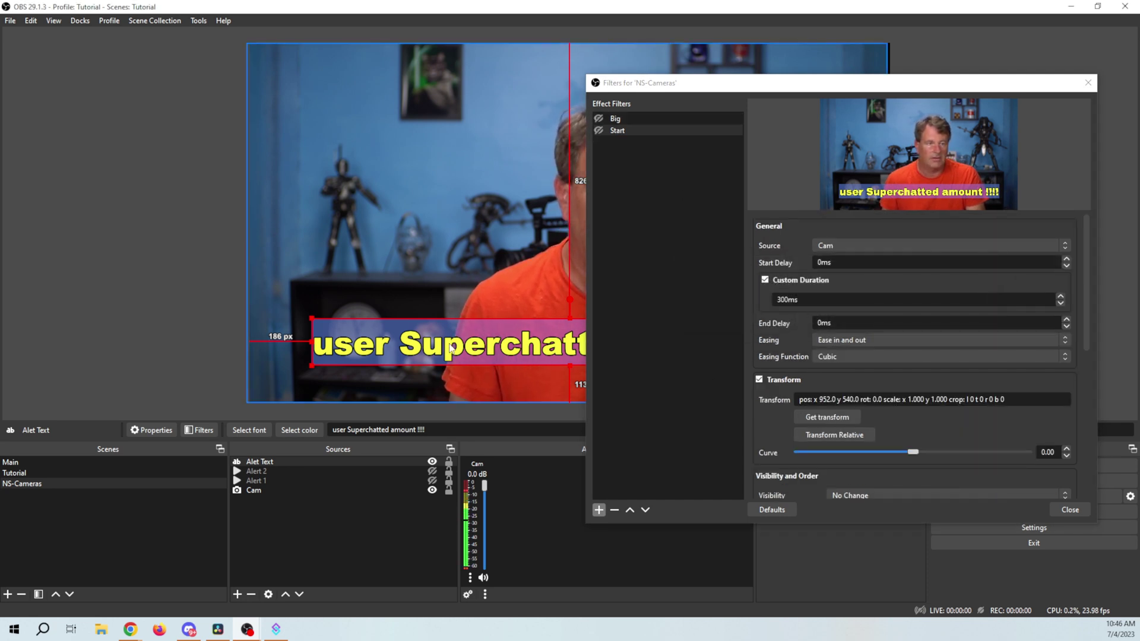
# Uncover the preview and shrink the Alet Text source to a tiny size near its upper-right corner.
pyautogui.click(712, 59)
pyautogui.moveTo(720, 86); pyautogui.dragTo(1022, 82)
pyautogui.click(552, 345)
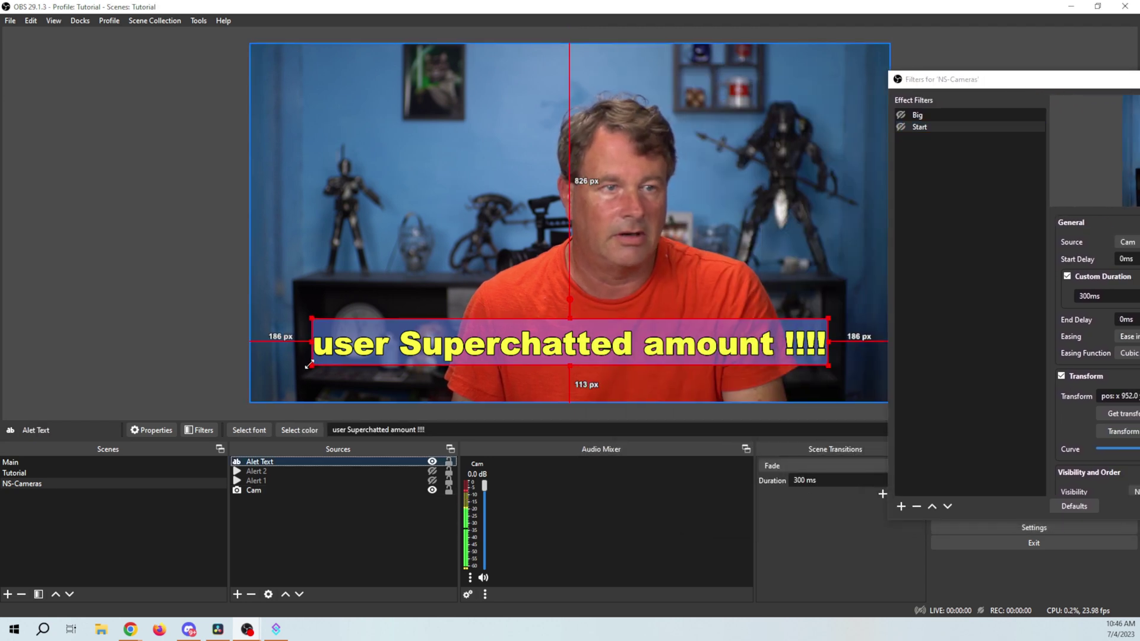
pyautogui.moveTo(312, 364); pyautogui.dragTo(805, 320)
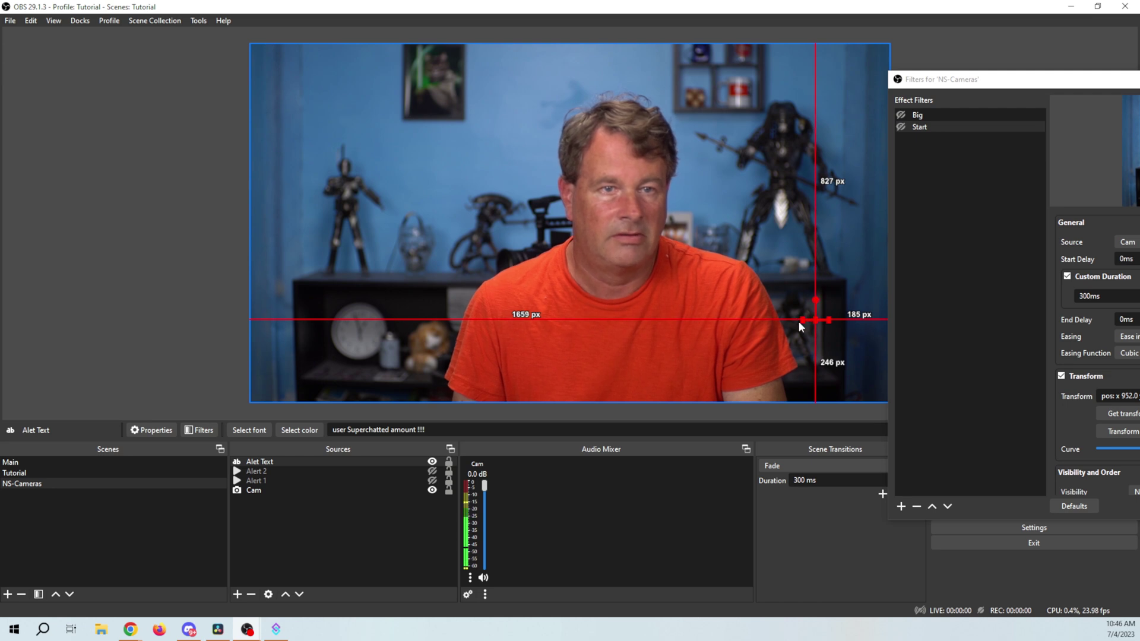
# Center the shrunken Alet Text source horizontally in the scene.
pyautogui.rightClick(258, 462)
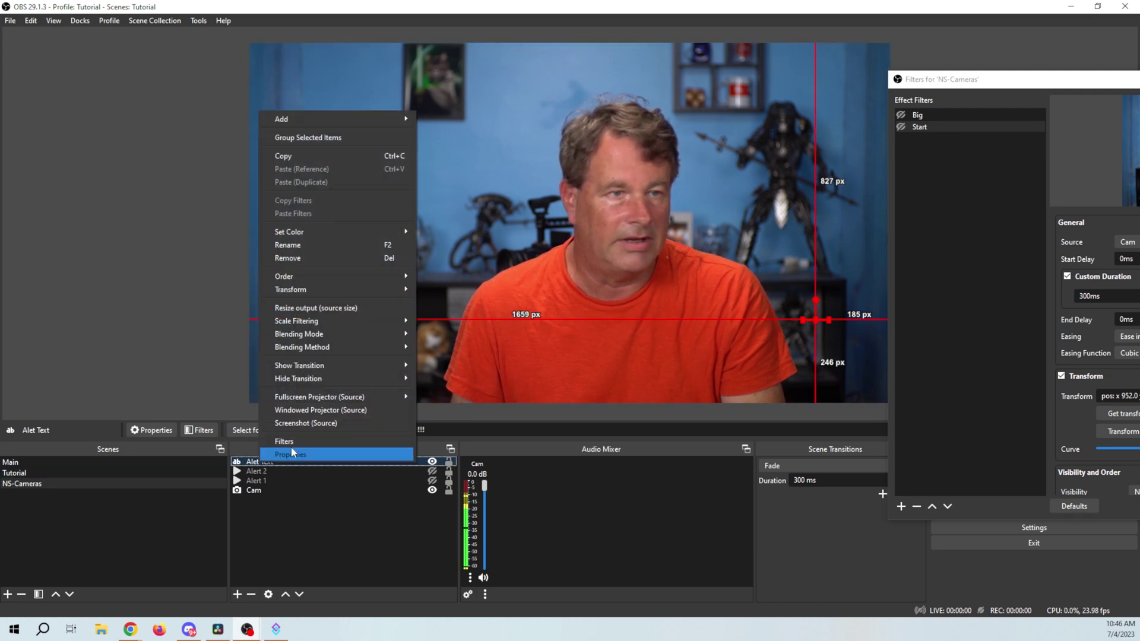
pyautogui.moveTo(328, 378)
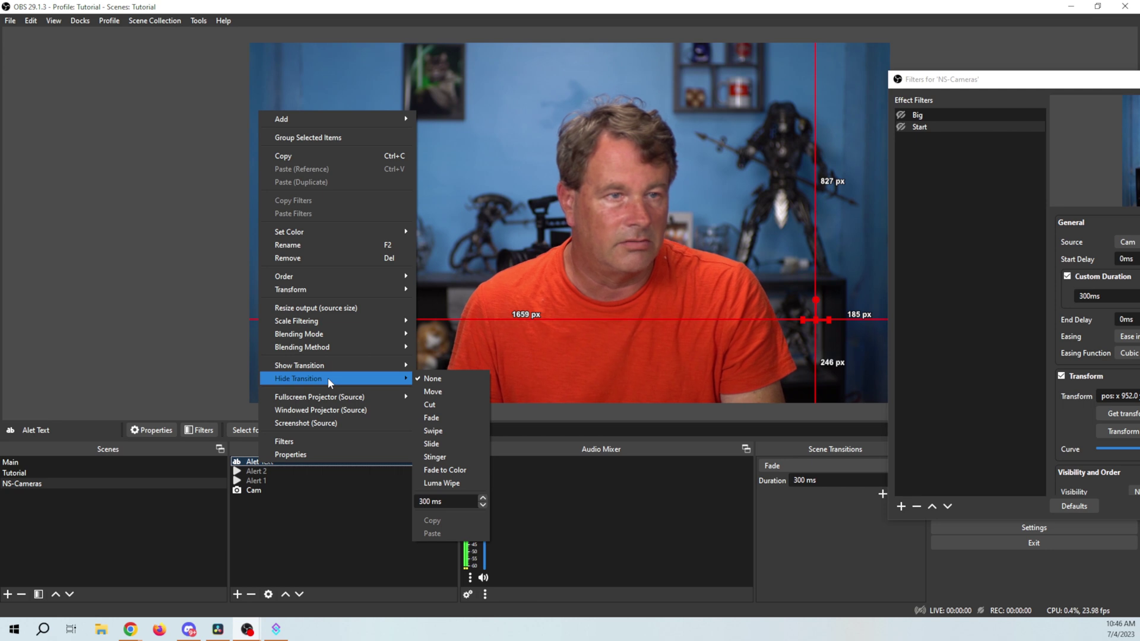
pyautogui.moveTo(325, 291)
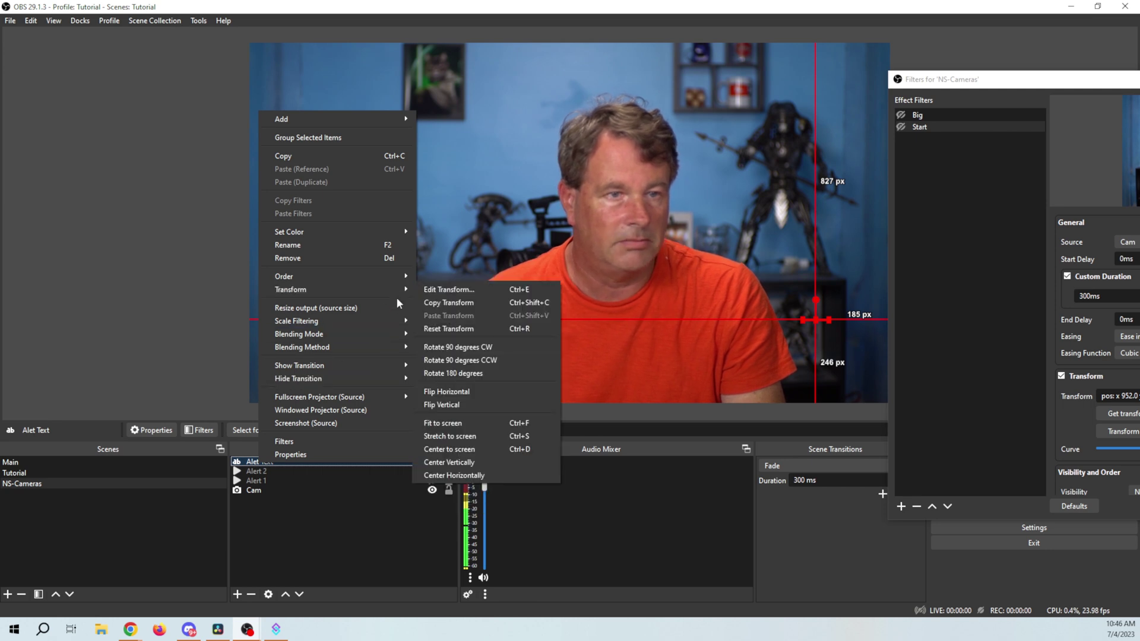
pyautogui.click(458, 475)
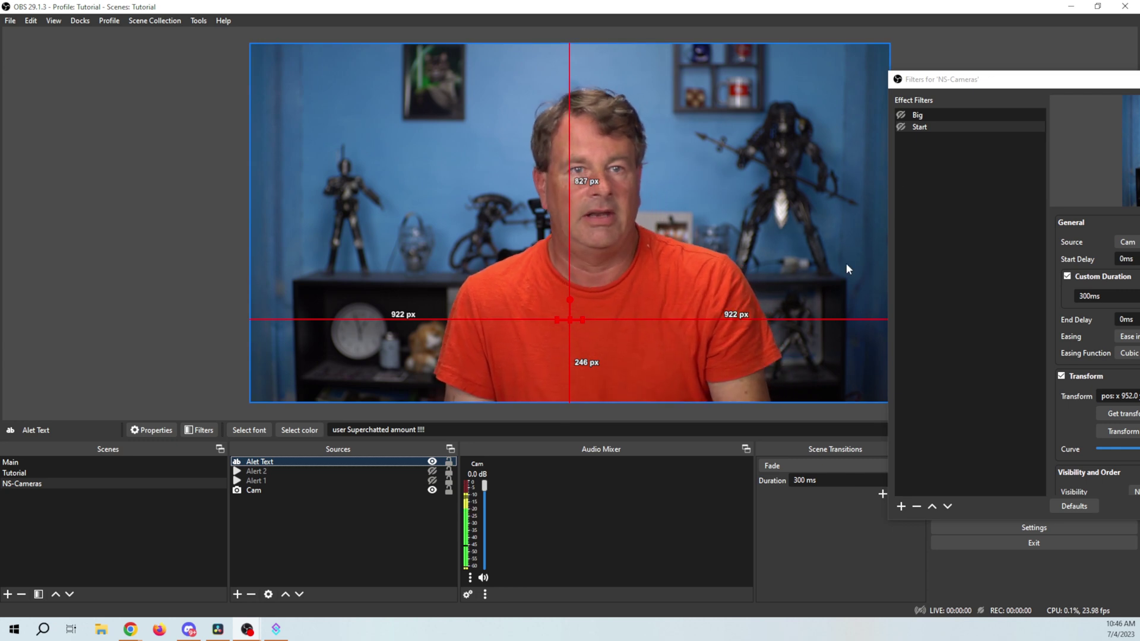
# Set the Start filter's source to Alet Text and get its current transform.
pyautogui.moveTo(1027, 81); pyautogui.dragTo(635, 91)
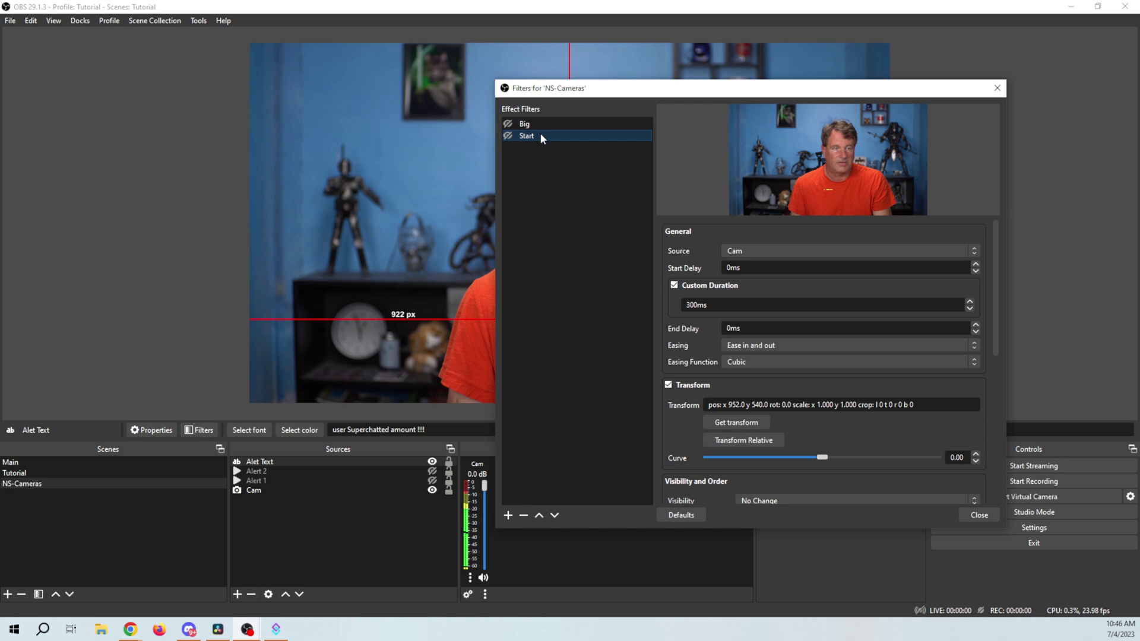
pyautogui.click(772, 253)
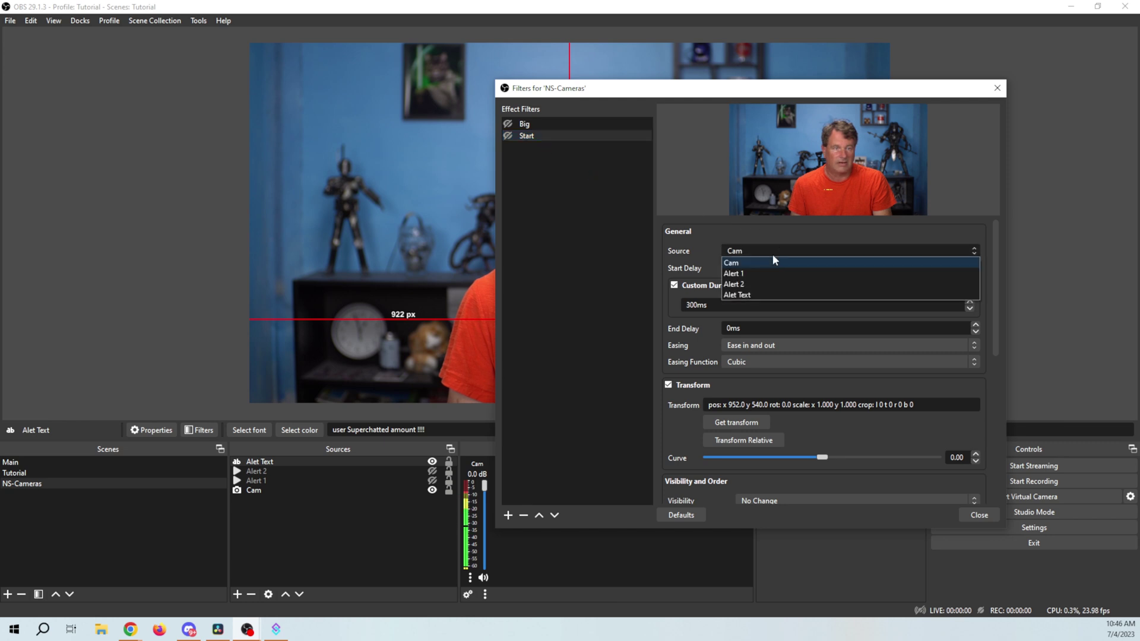
pyautogui.click(755, 296)
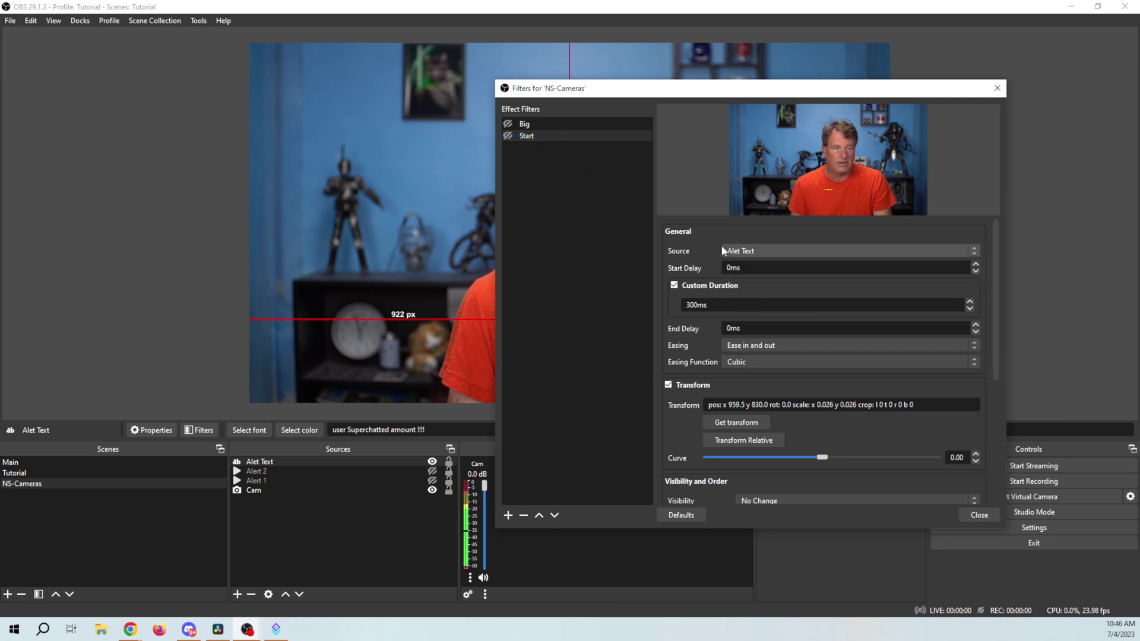
pyautogui.click(728, 428)
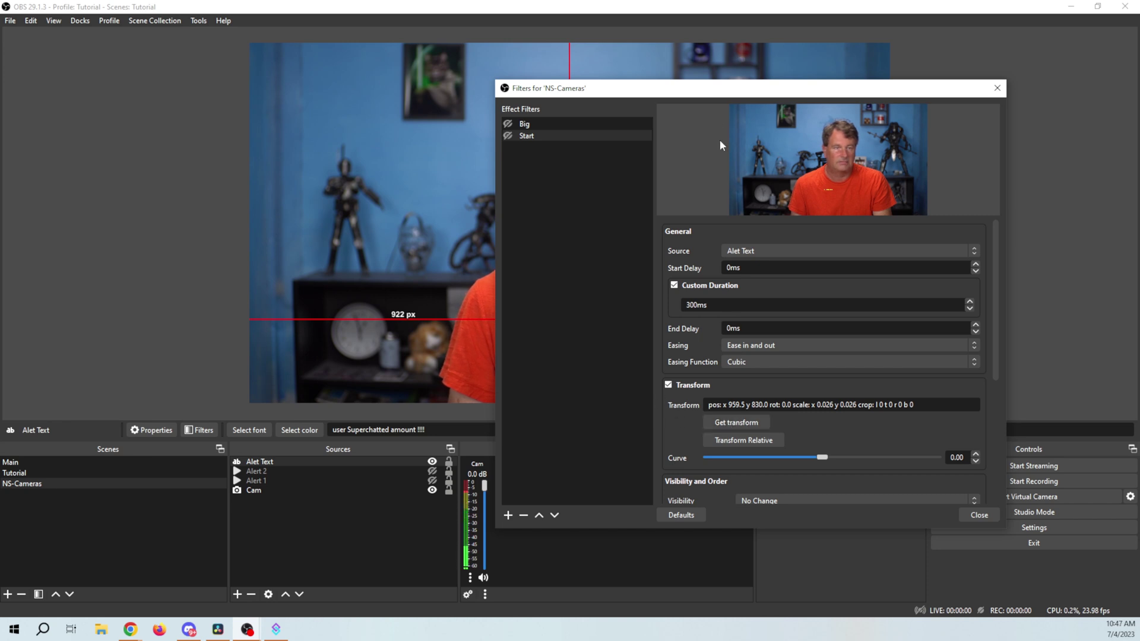
# Uncover the preview and trigger the Big filter followed by the Start filter to test the text's size change.
pyautogui.moveTo(716, 98); pyautogui.dragTo(969, 91)
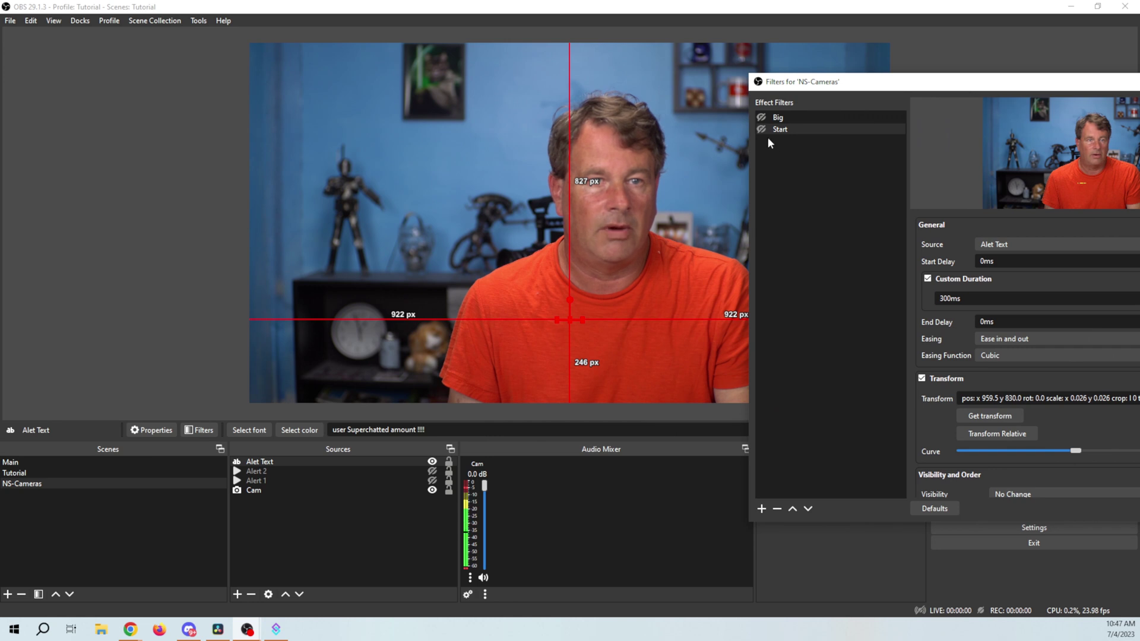
pyautogui.click(762, 117)
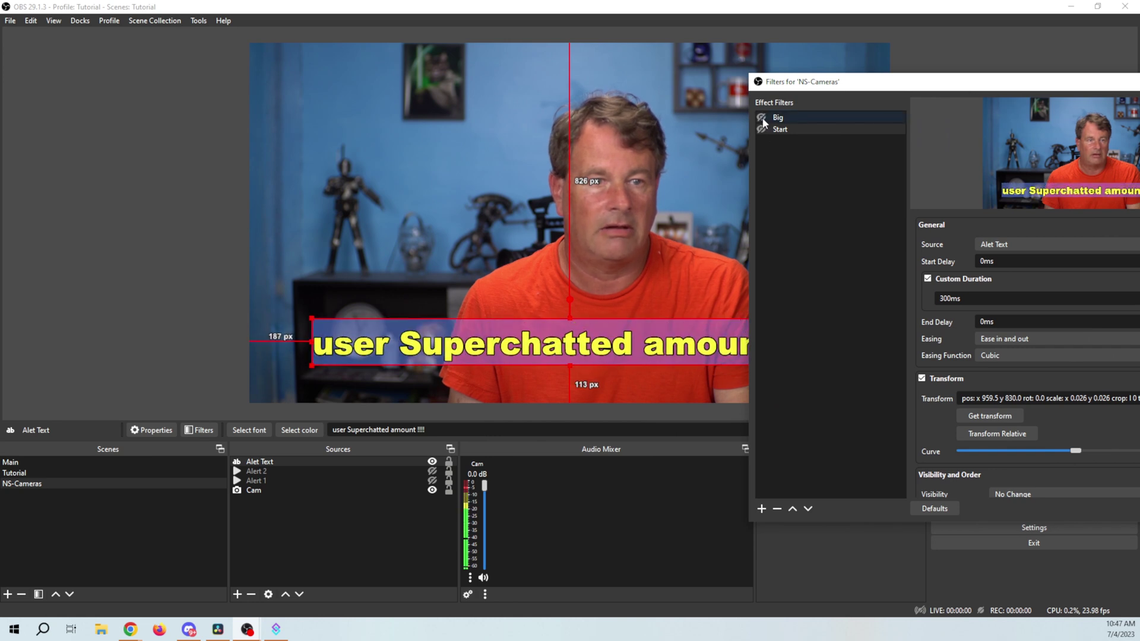
pyautogui.click(760, 130)
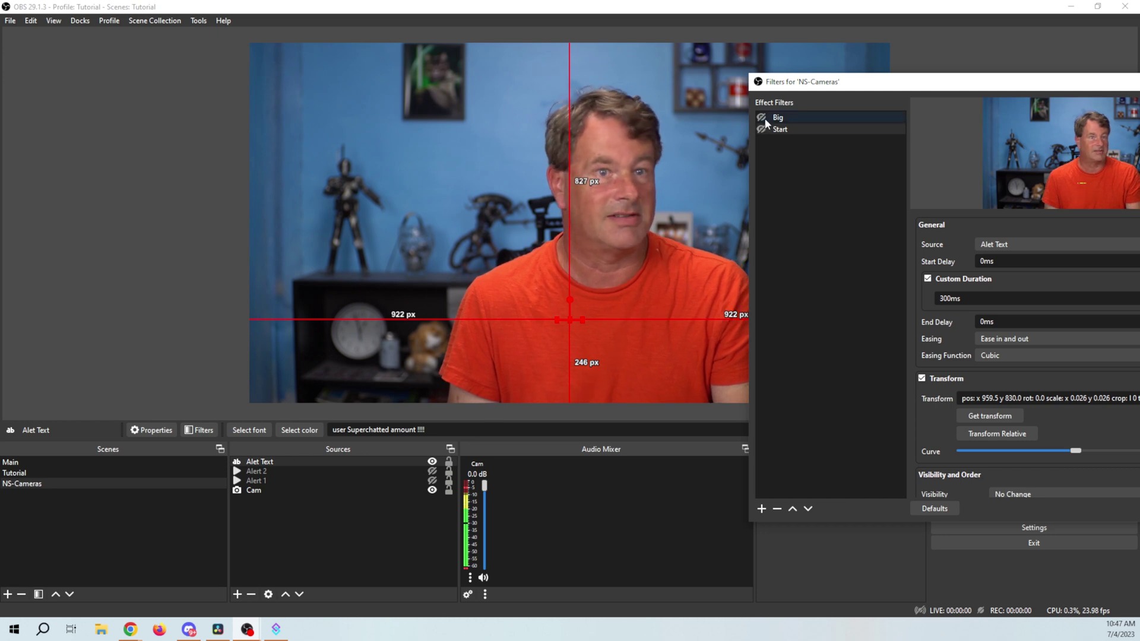
# Move the Start filter above Big and duplicate Start as a filter named End.
pyautogui.click(779, 130)
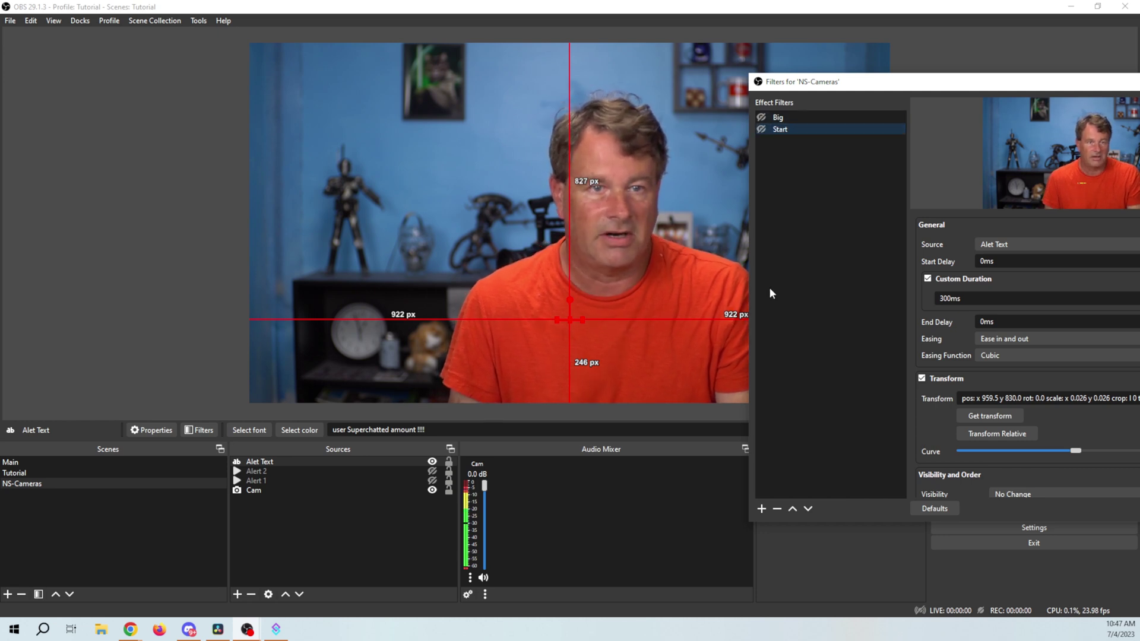
pyautogui.click(791, 511)
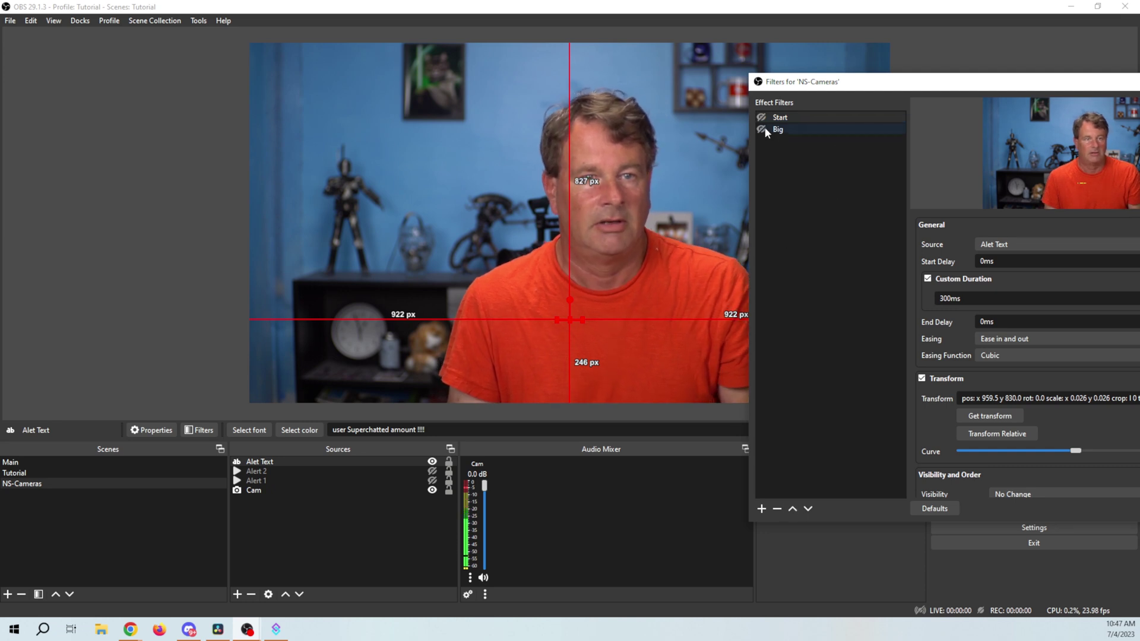
pyautogui.click(792, 117)
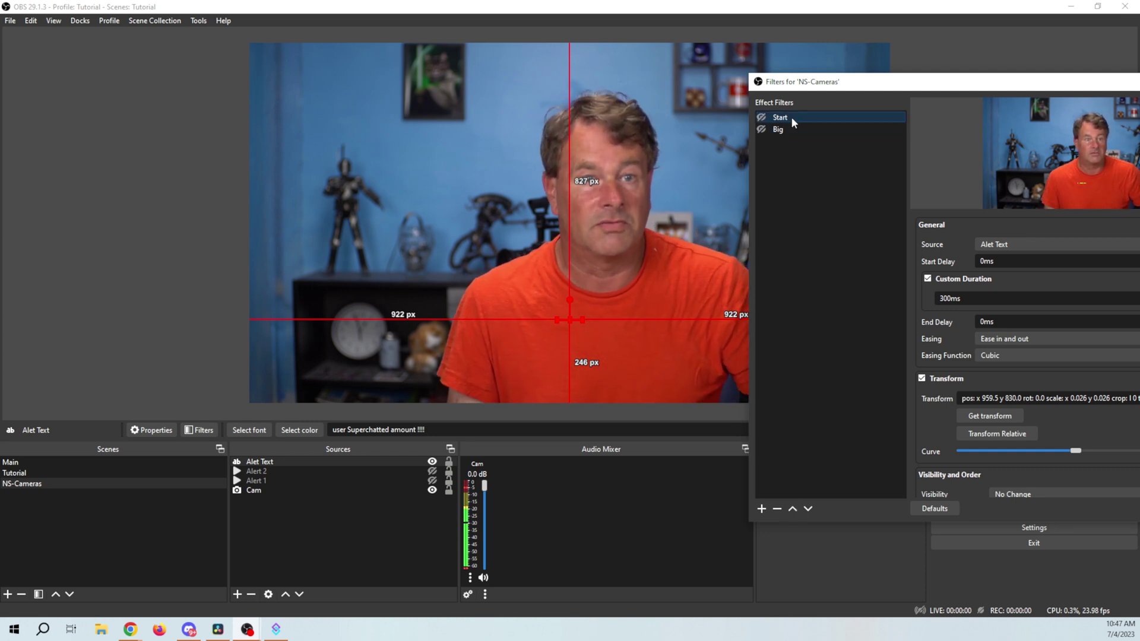
pyautogui.rightClick(792, 123)
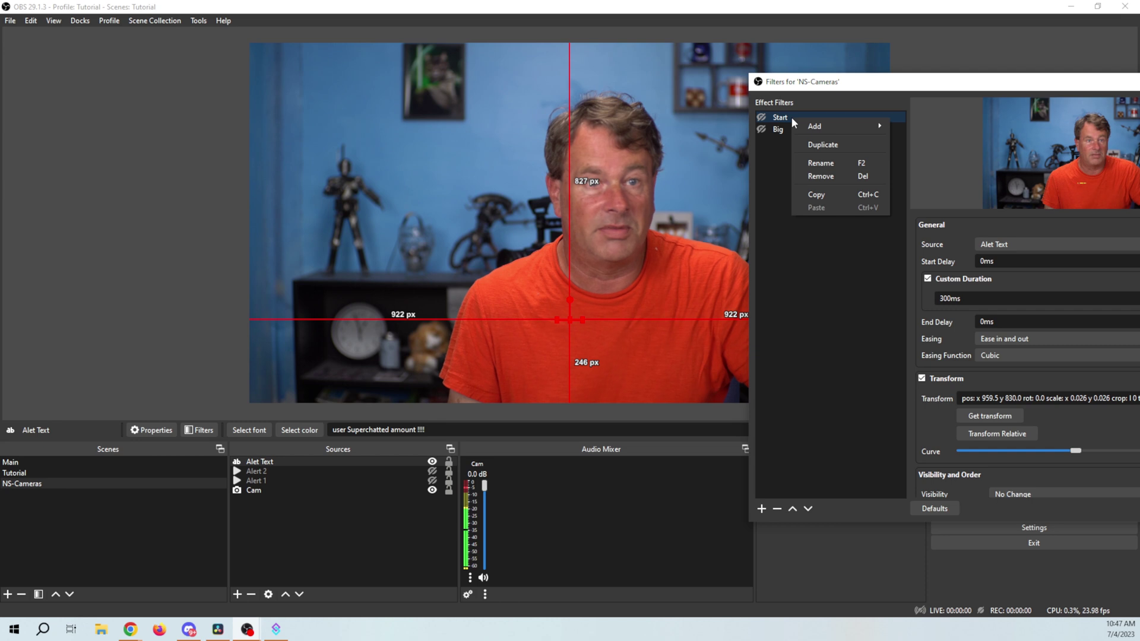
pyautogui.click(806, 145)
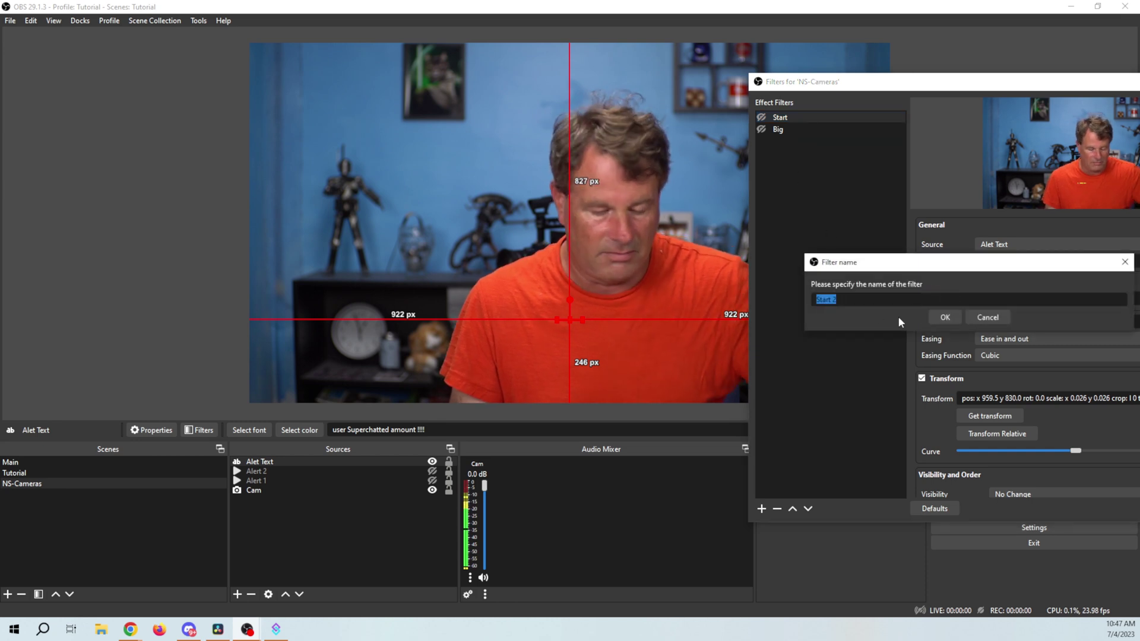
pyautogui.write('End')
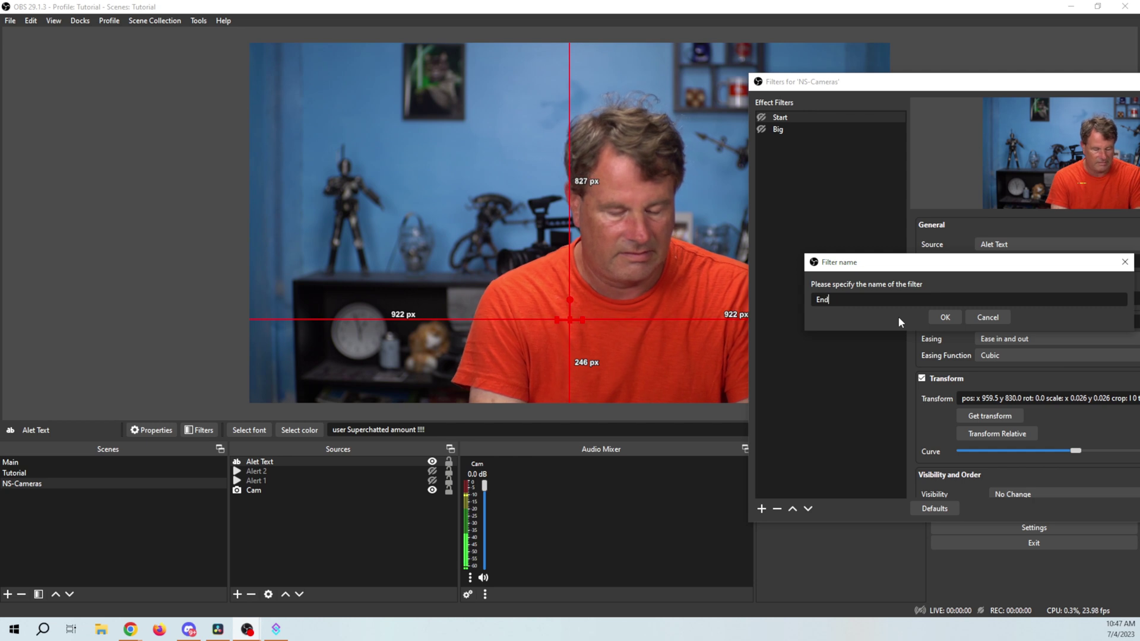
pyautogui.click(940, 320)
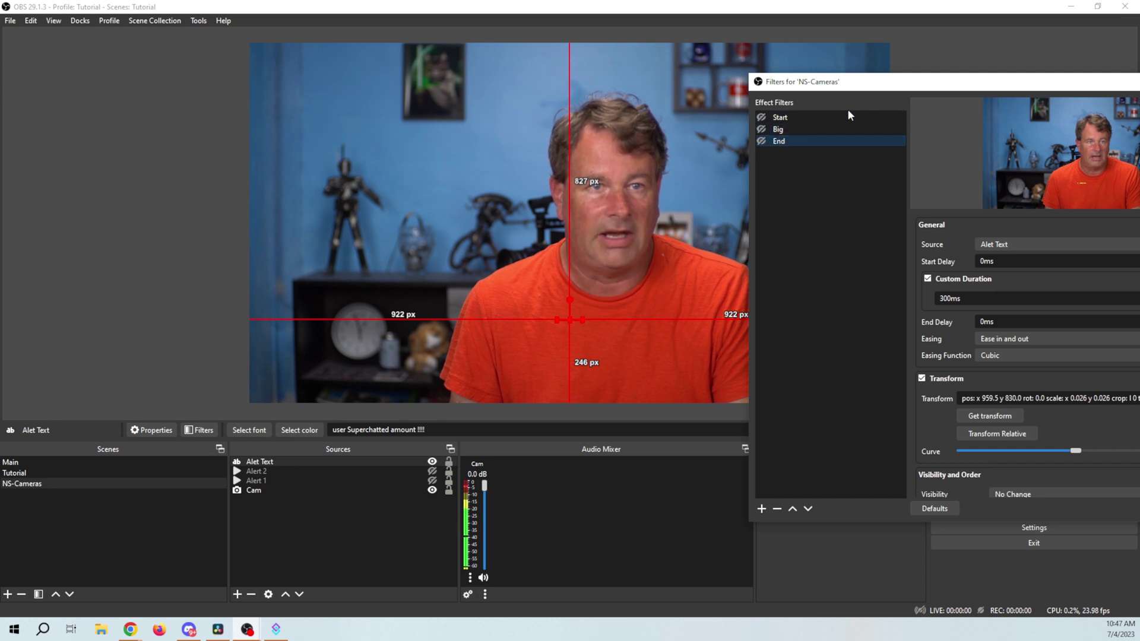
# Set the Start filter's Next Move to Big.
pyautogui.moveTo(896, 89); pyautogui.dragTo(637, 74)
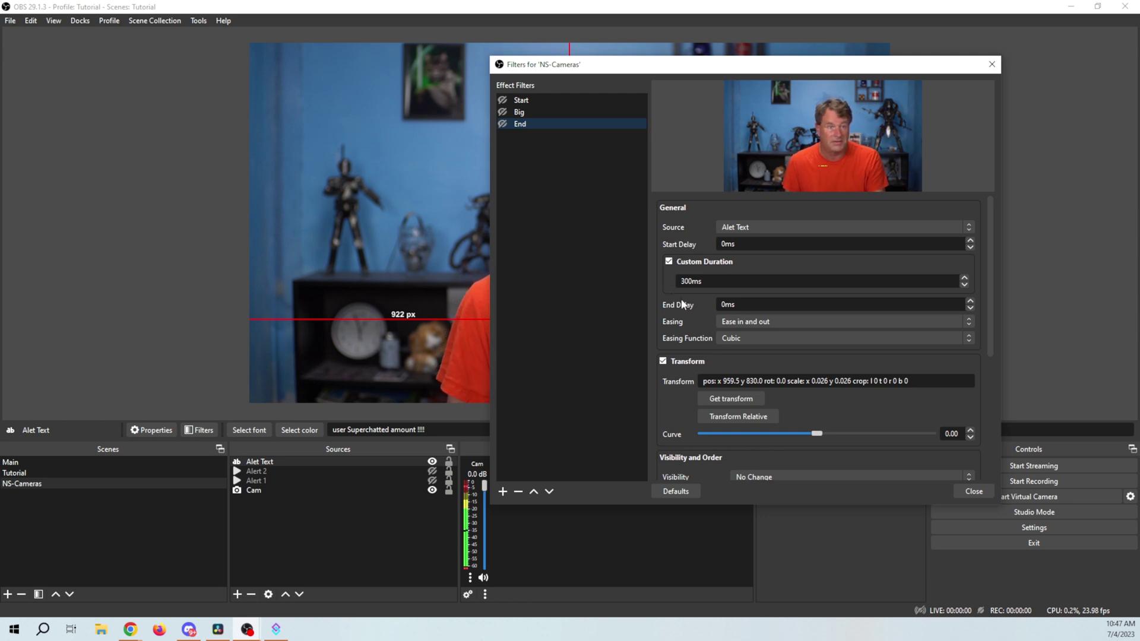
pyautogui.click(551, 100)
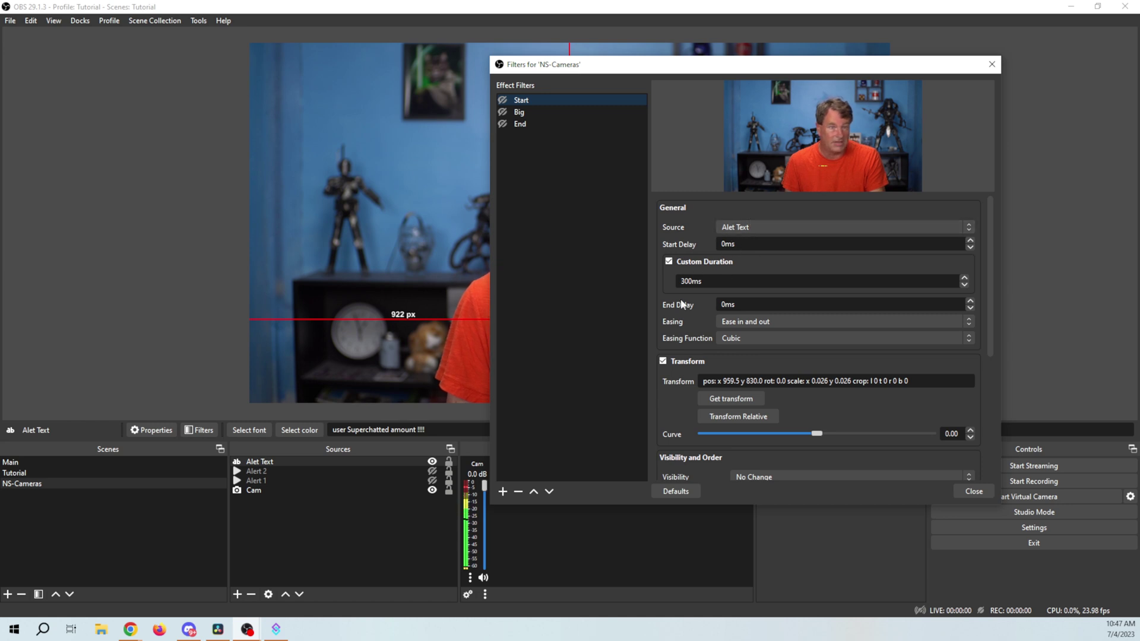
pyautogui.scroll(-3, 660, 397)
pyautogui.scroll(-3, 661, 401)
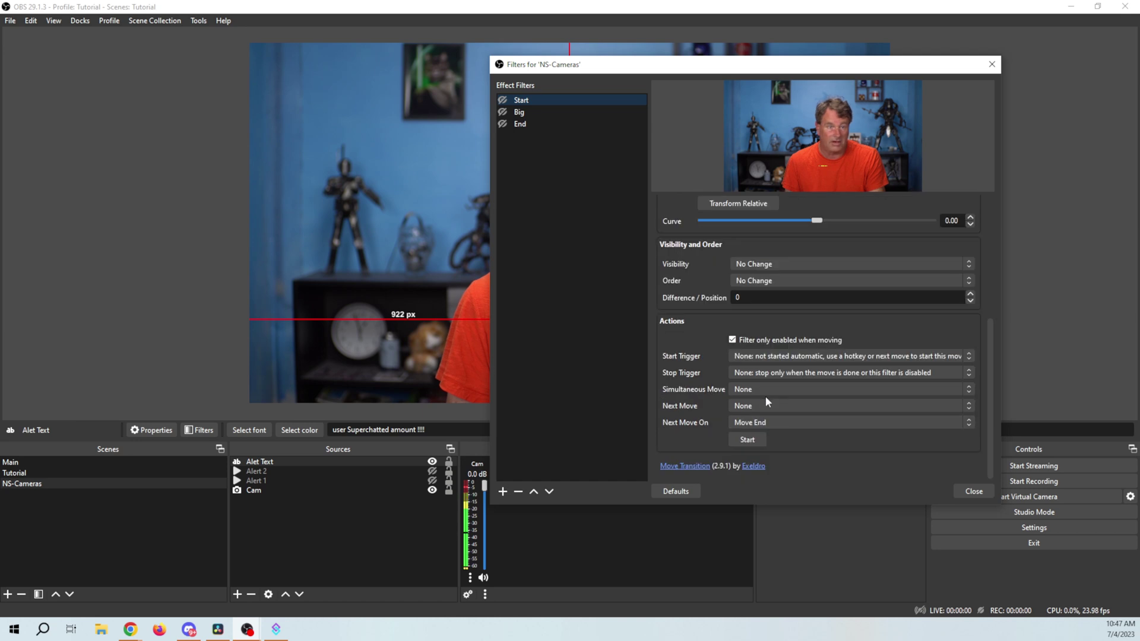
pyautogui.click(971, 408)
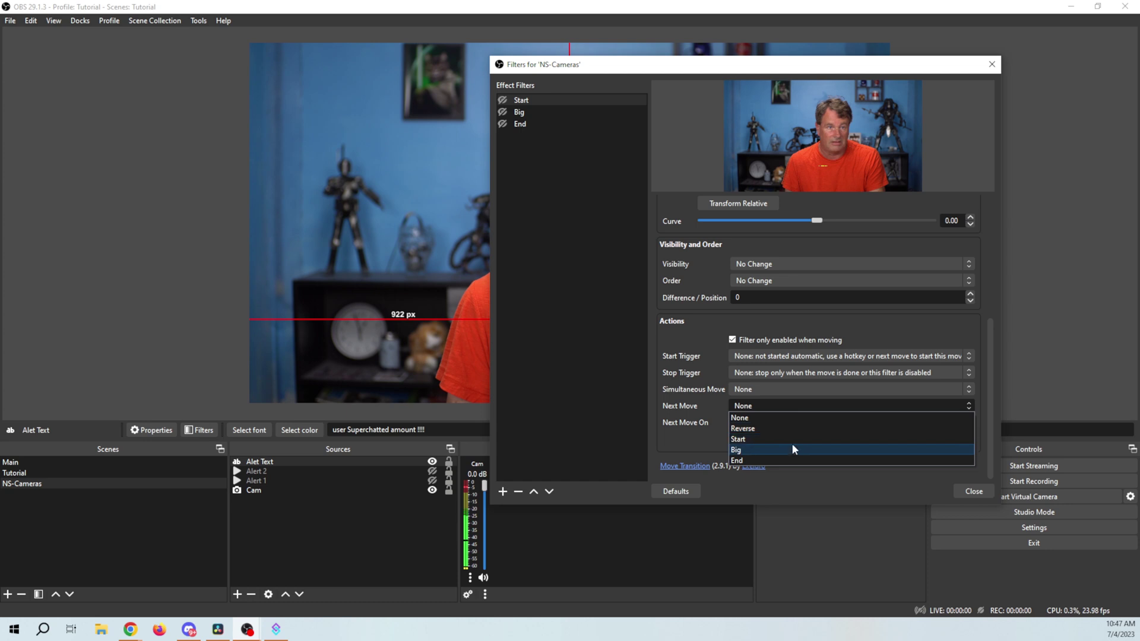
pyautogui.click(789, 451)
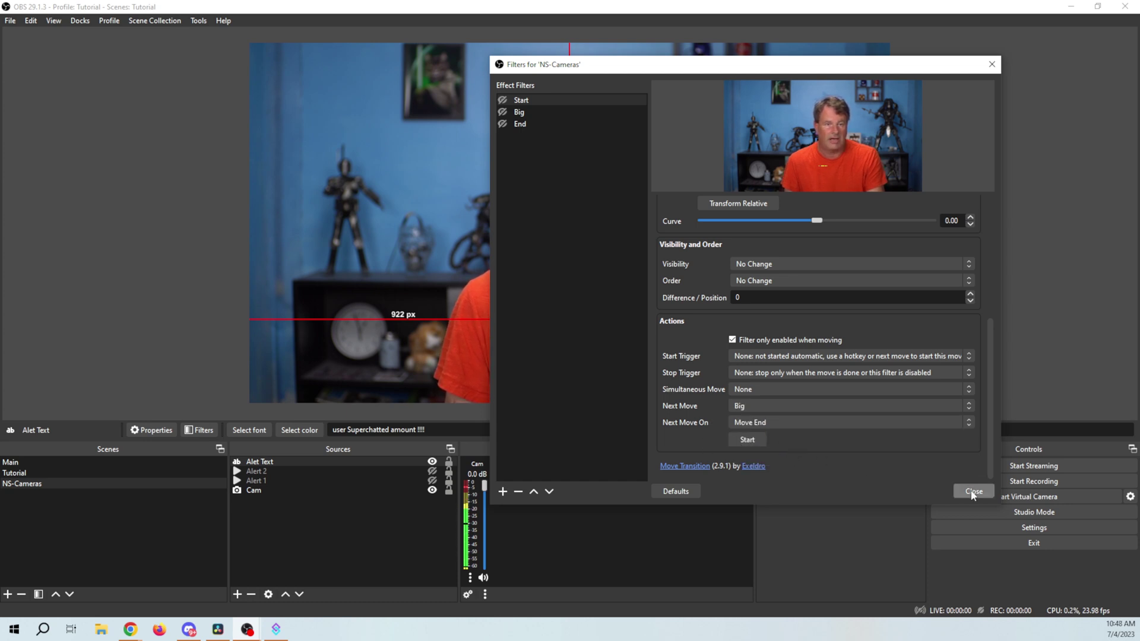
# Set the Big filter's Next Move to End.
pyautogui.scroll(6, 657, 349)
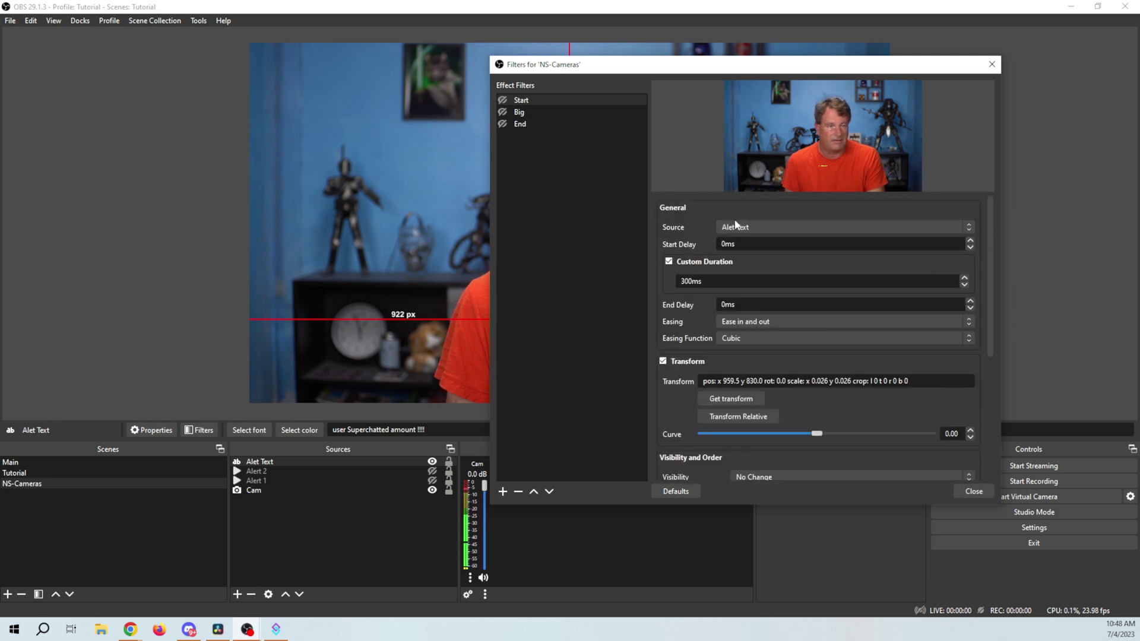
pyautogui.click(522, 117)
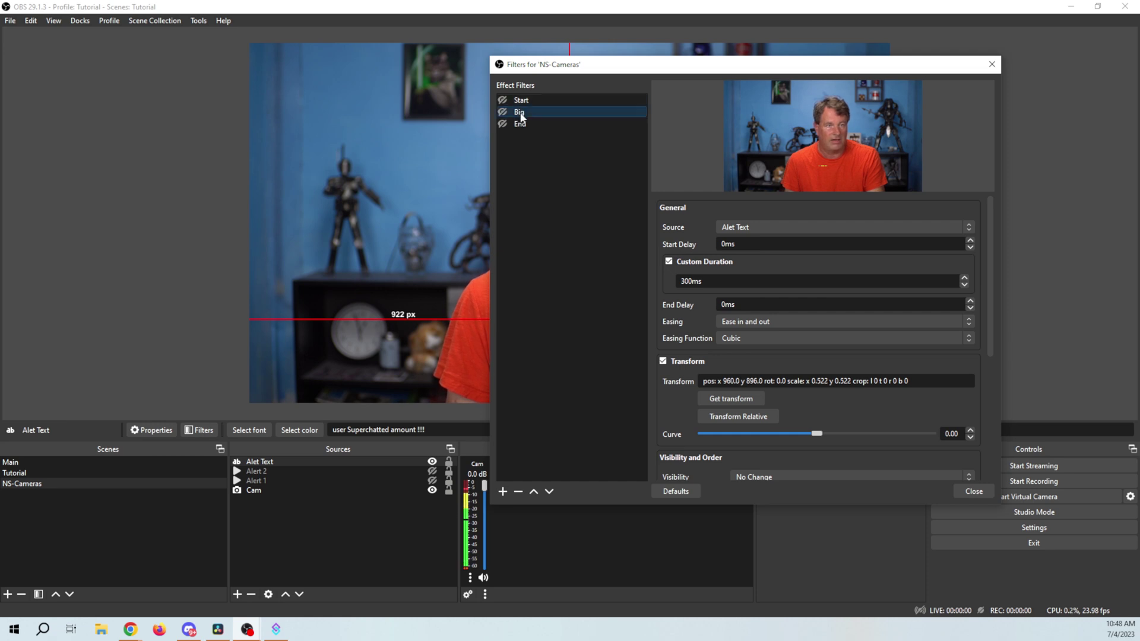
pyautogui.scroll(-6, 682, 356)
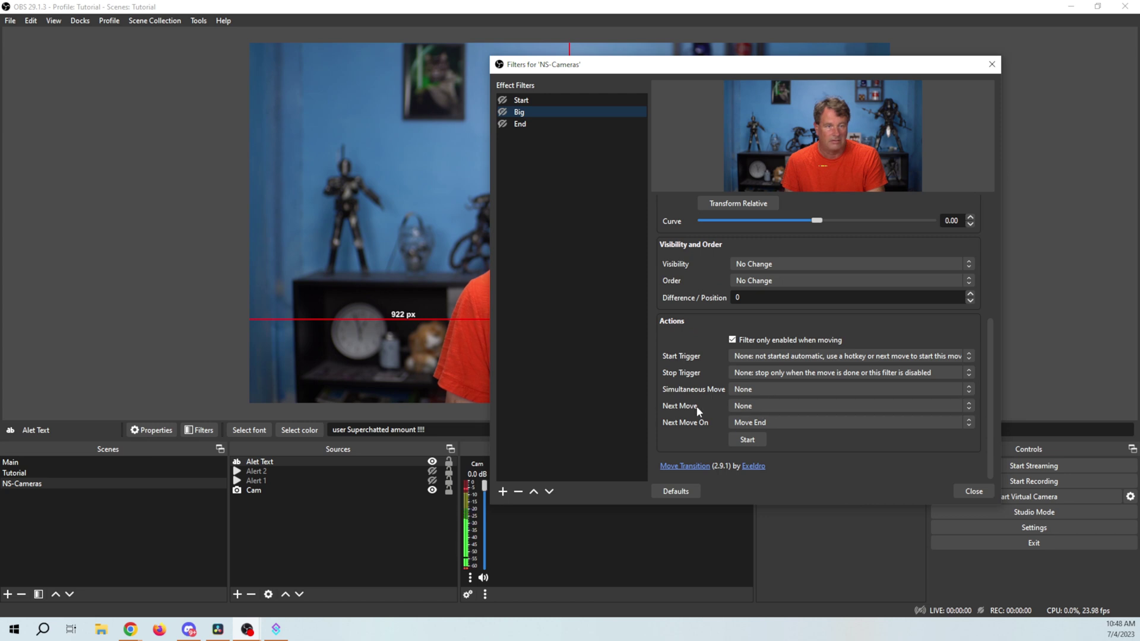
pyautogui.click(779, 408)
pyautogui.click(753, 460)
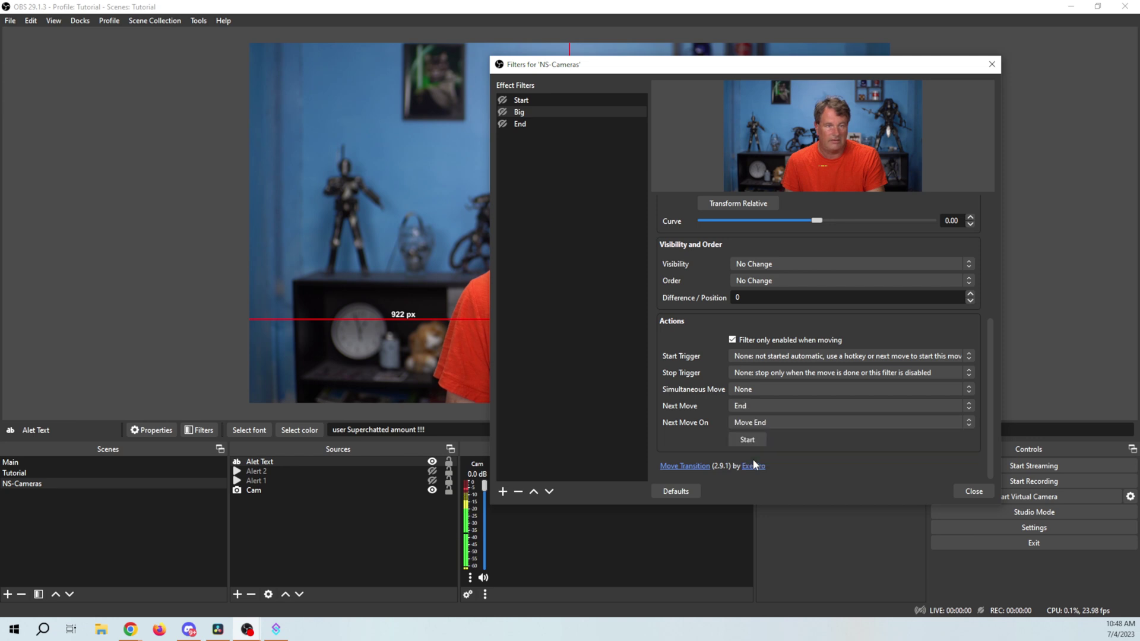
# Set the End filter's start delay to 1800 ms and trigger the filter with the preview uncovered to test it.
pyautogui.scroll(6, 685, 440)
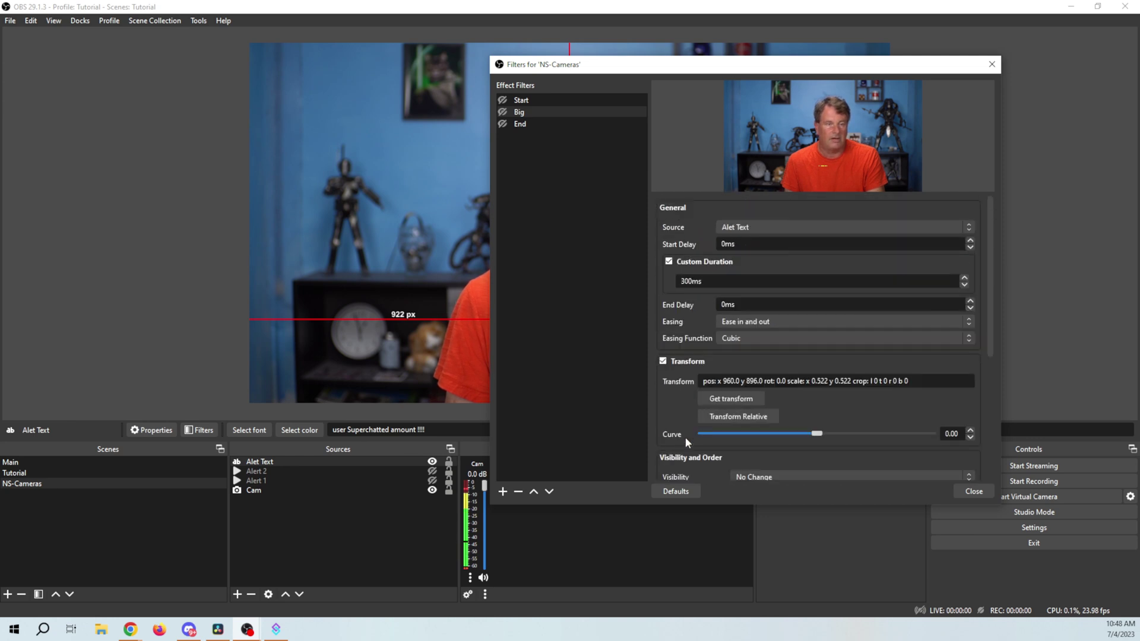
pyautogui.click(526, 124)
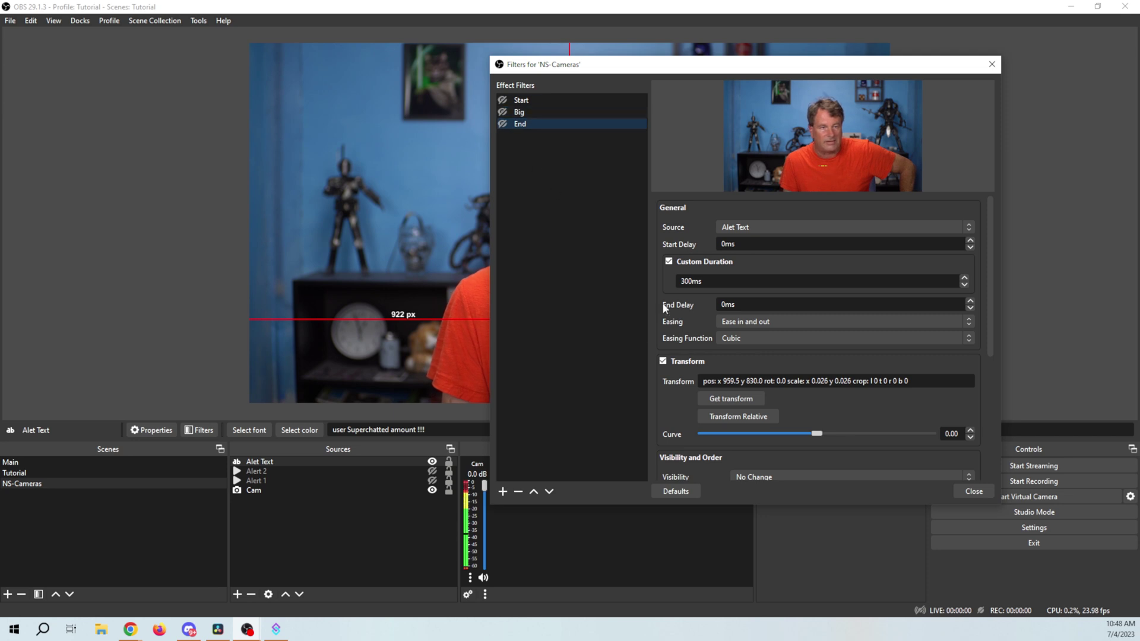
pyautogui.scroll(-6, 671, 410)
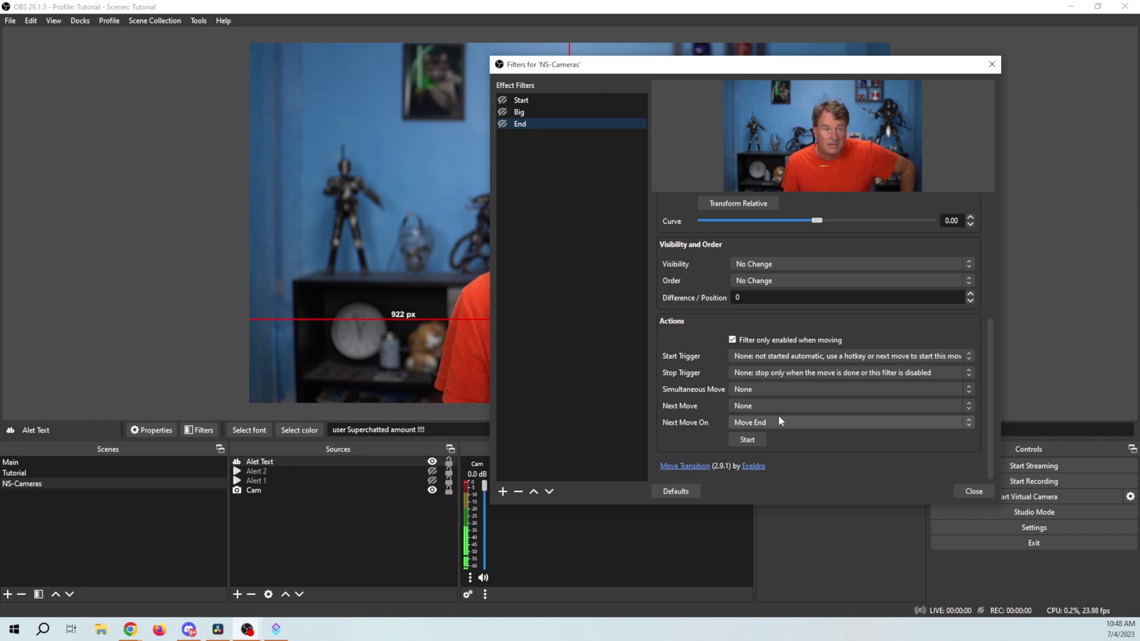
pyautogui.scroll(3, 674, 388)
pyautogui.scroll(3, 673, 385)
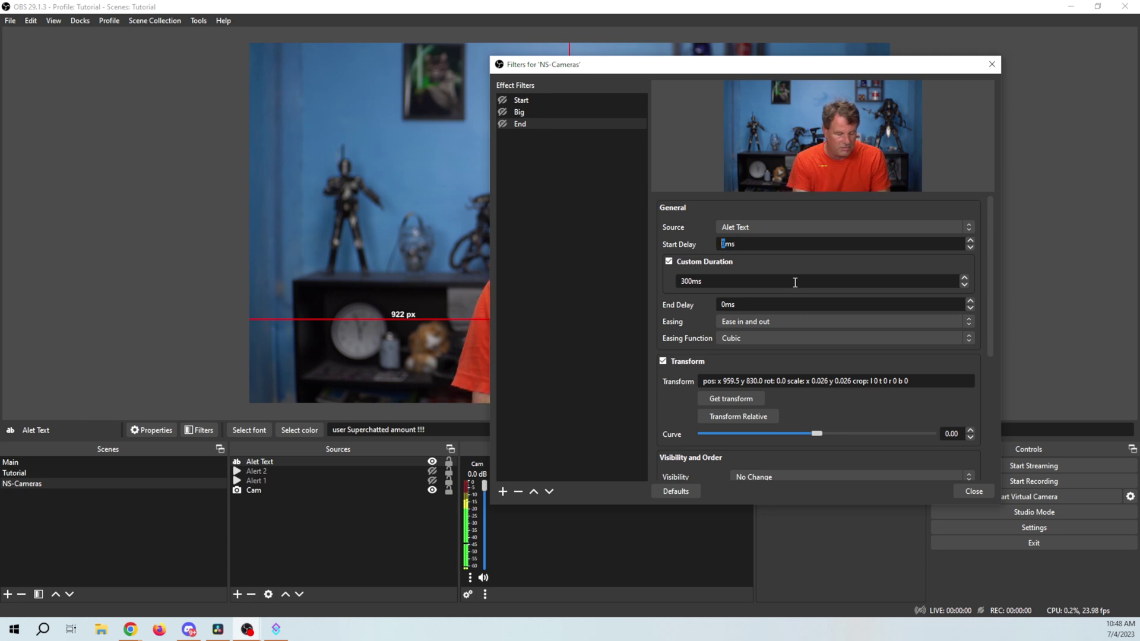
pyautogui.write('1800')
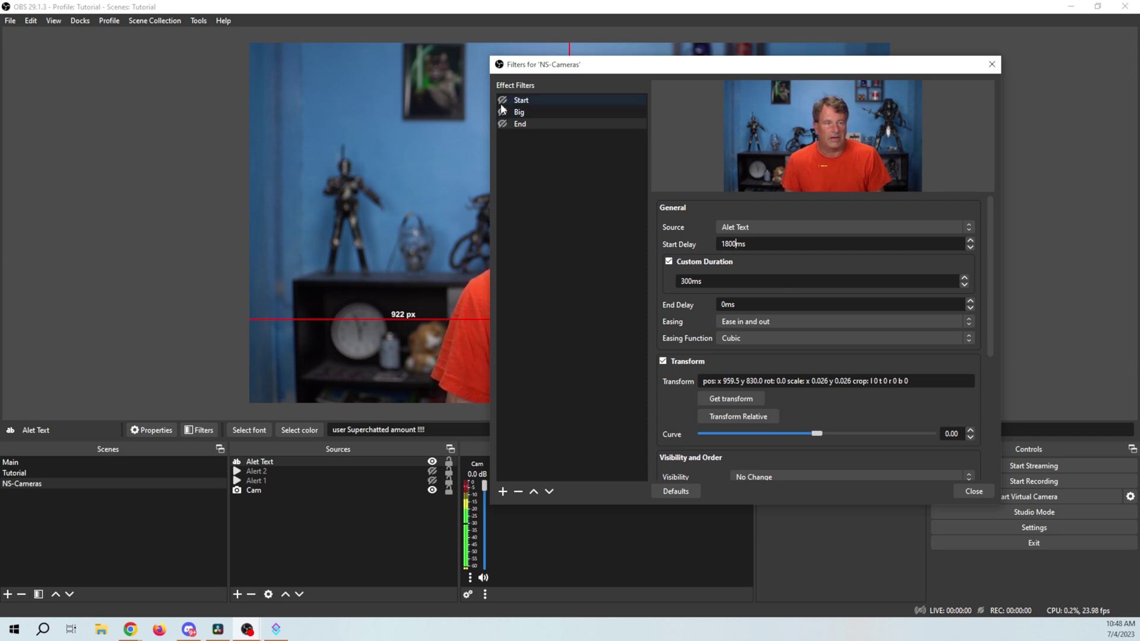
pyautogui.moveTo(607, 65); pyautogui.dragTo(893, 59)
pyautogui.click(787, 117)
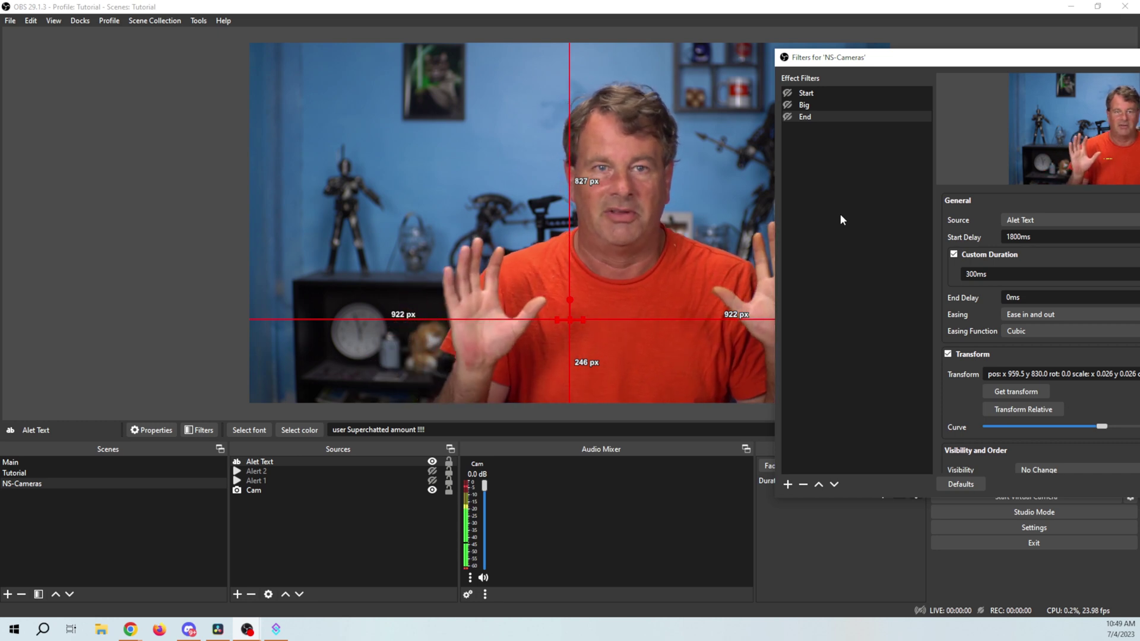
# Close the NS-Cameras filters and switch to Streamer.bot to continue editing the Alert 1 action.
pyautogui.moveTo(885, 57); pyautogui.dragTo(409, 46)
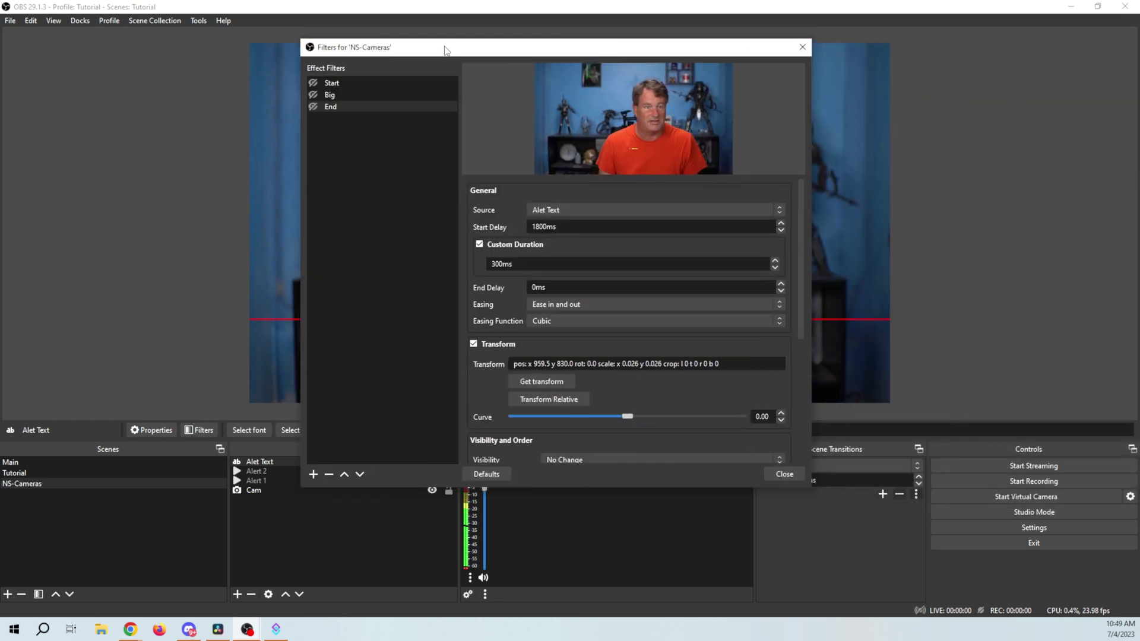
pyautogui.click(784, 474)
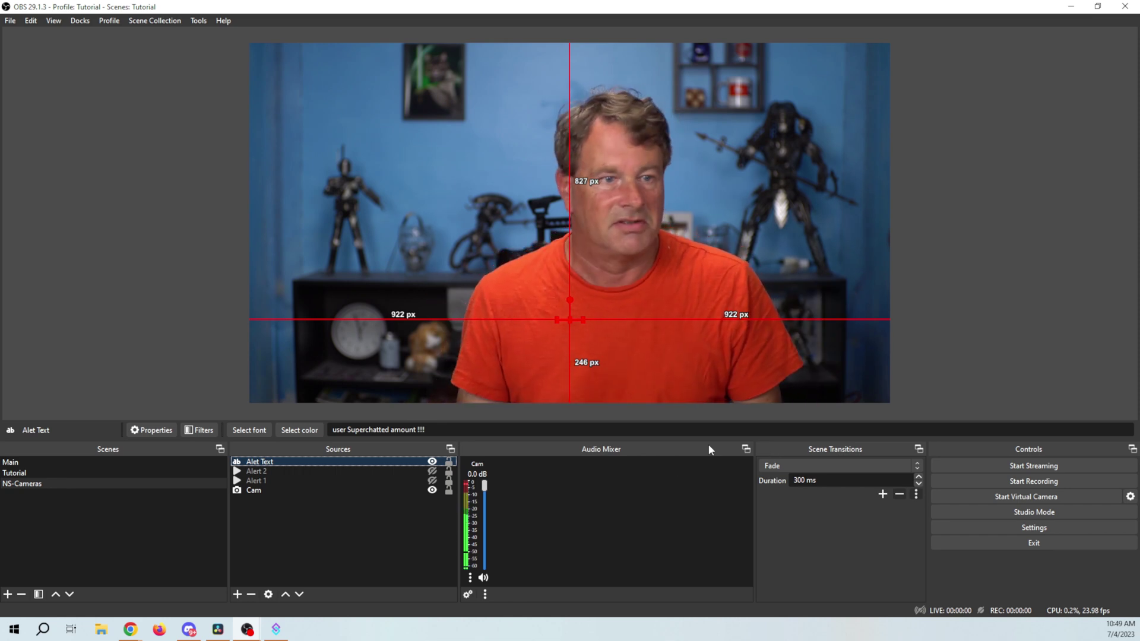
pyautogui.click(275, 629)
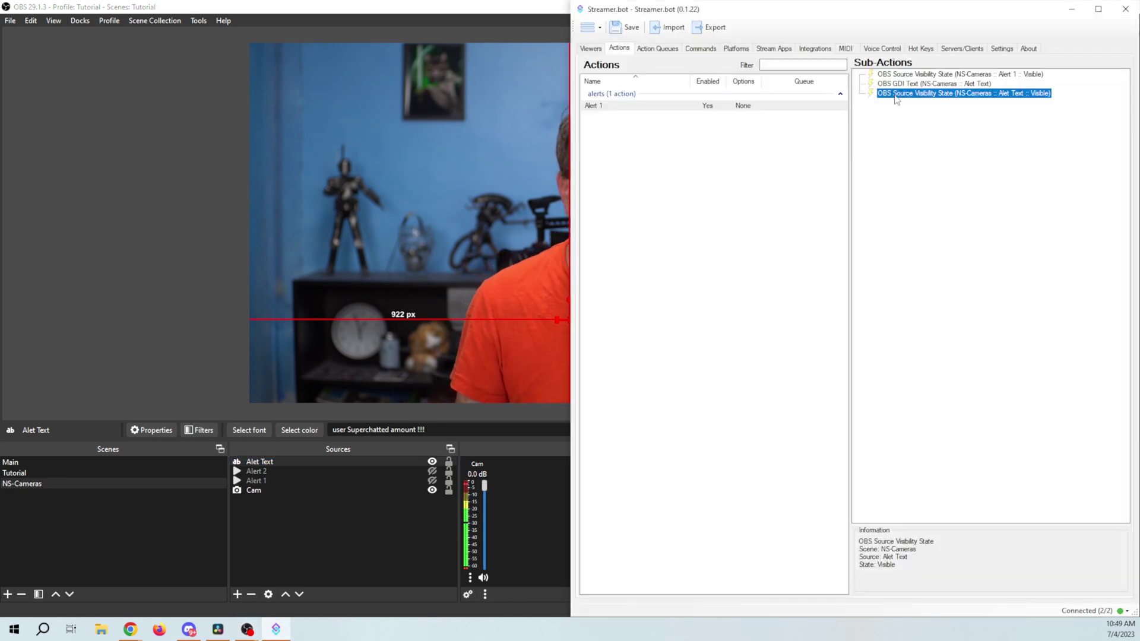
pyautogui.click(889, 22)
pyautogui.moveTo(888, 22); pyautogui.dragTo(798, 22)
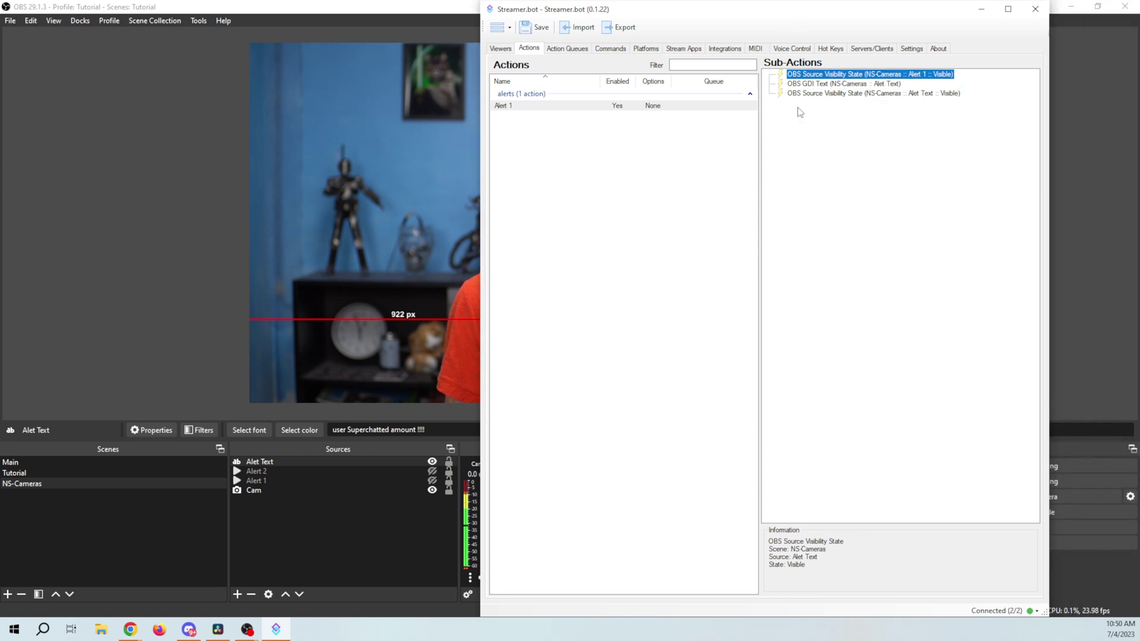
# Add an OBS Set Scene Filter State sub-action that sets the NS-Cameras filter Start to Visible, running its test before confirming.
pyautogui.rightClick(800, 221)
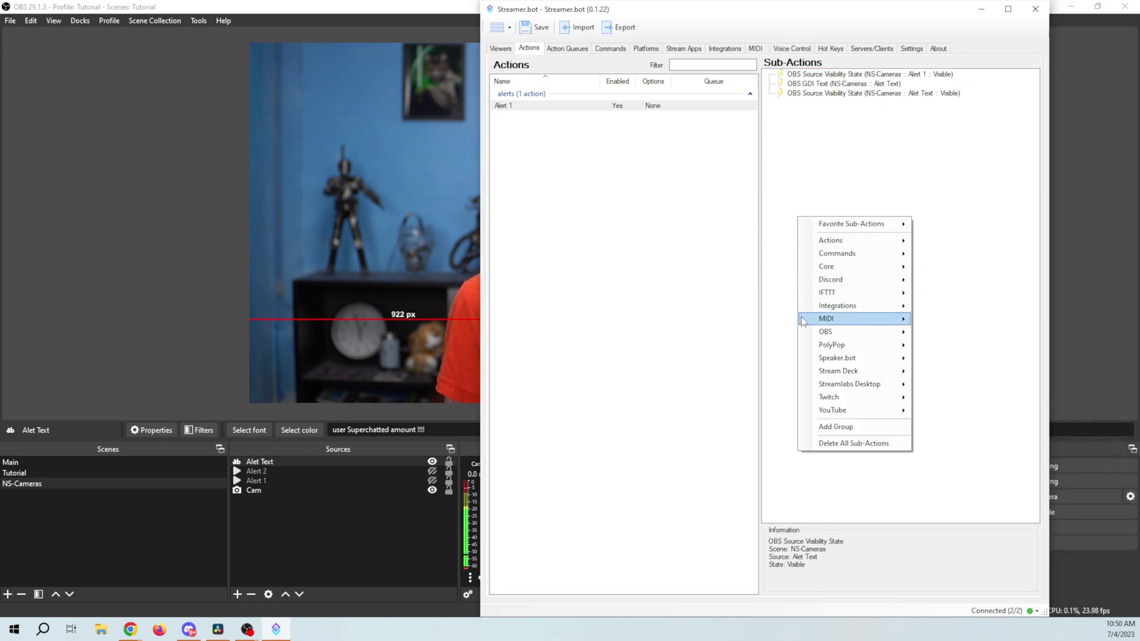
pyautogui.moveTo(818, 335)
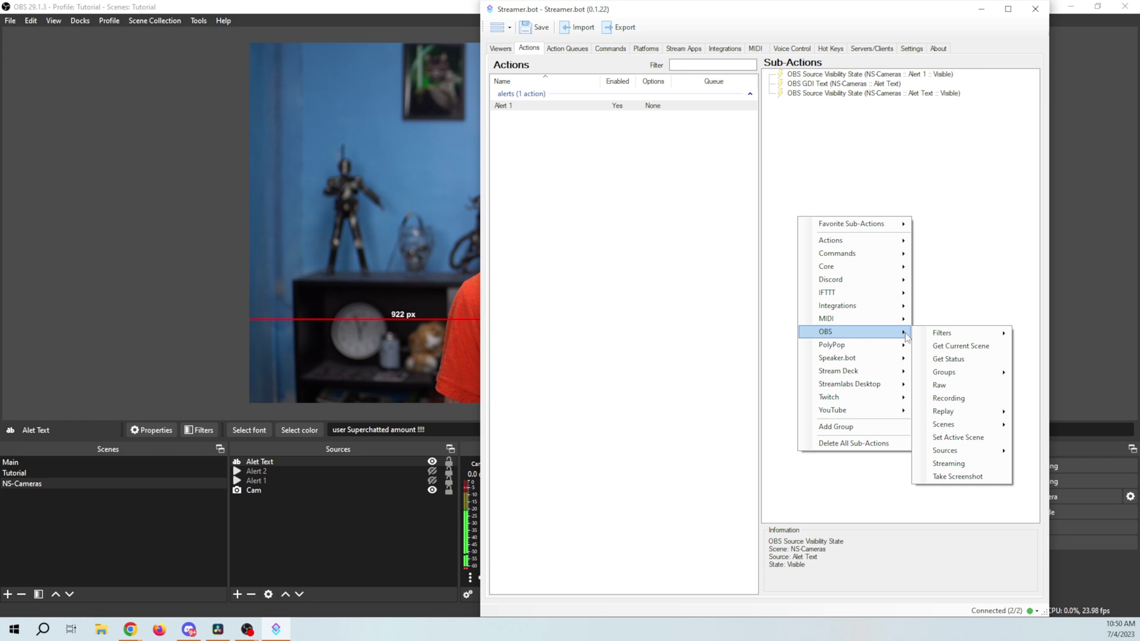
pyautogui.moveTo(966, 430)
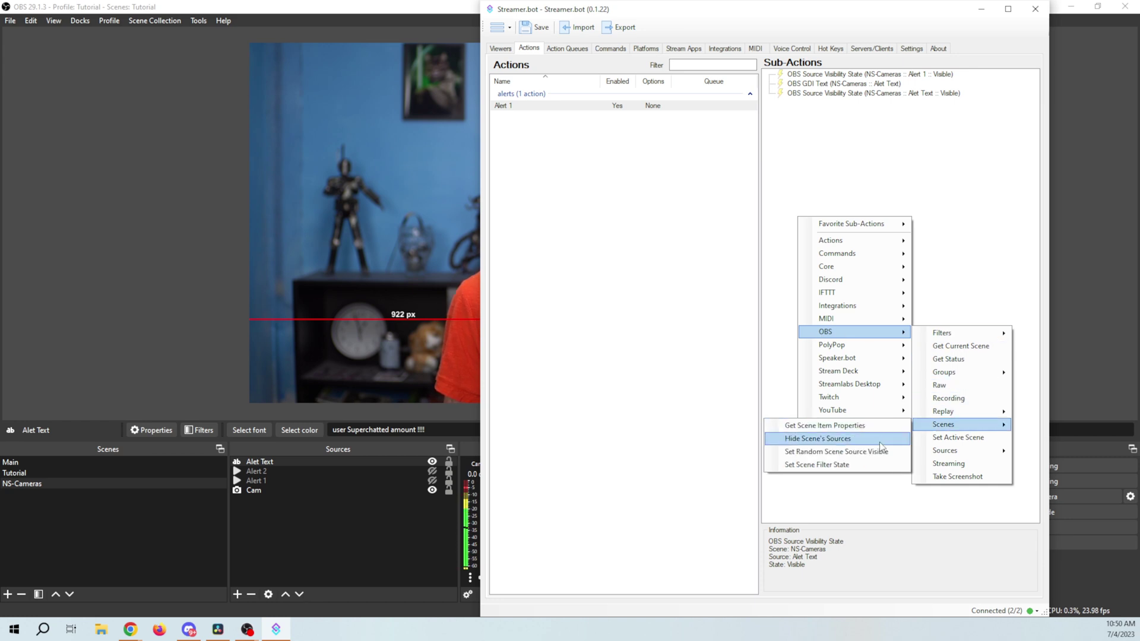
pyautogui.click(855, 465)
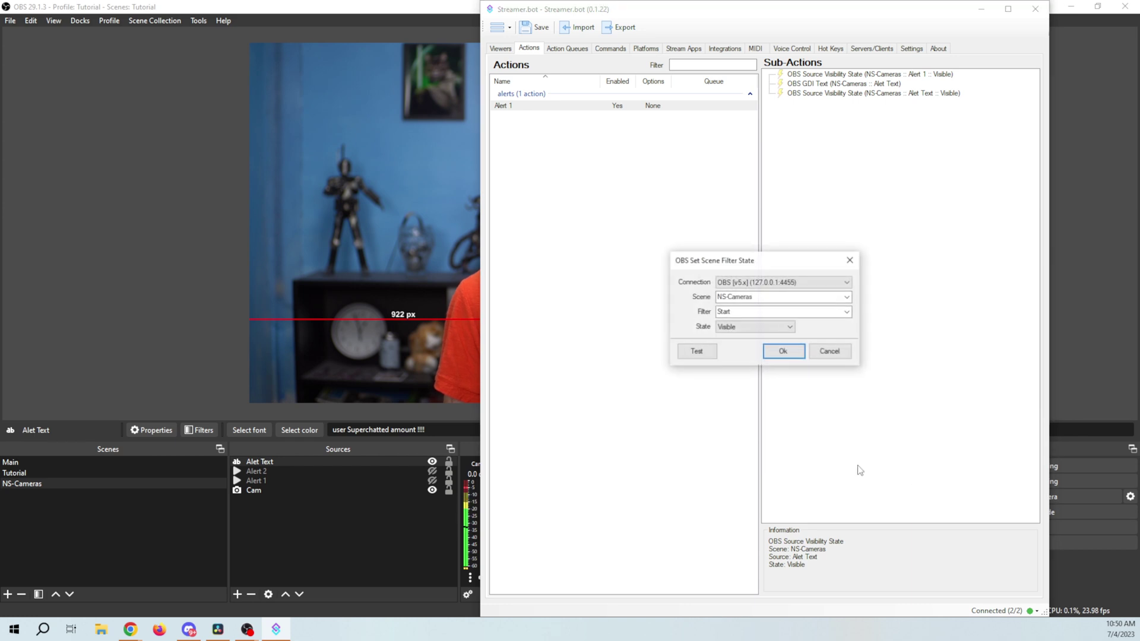
pyautogui.moveTo(784, 261); pyautogui.dragTo(910, 184)
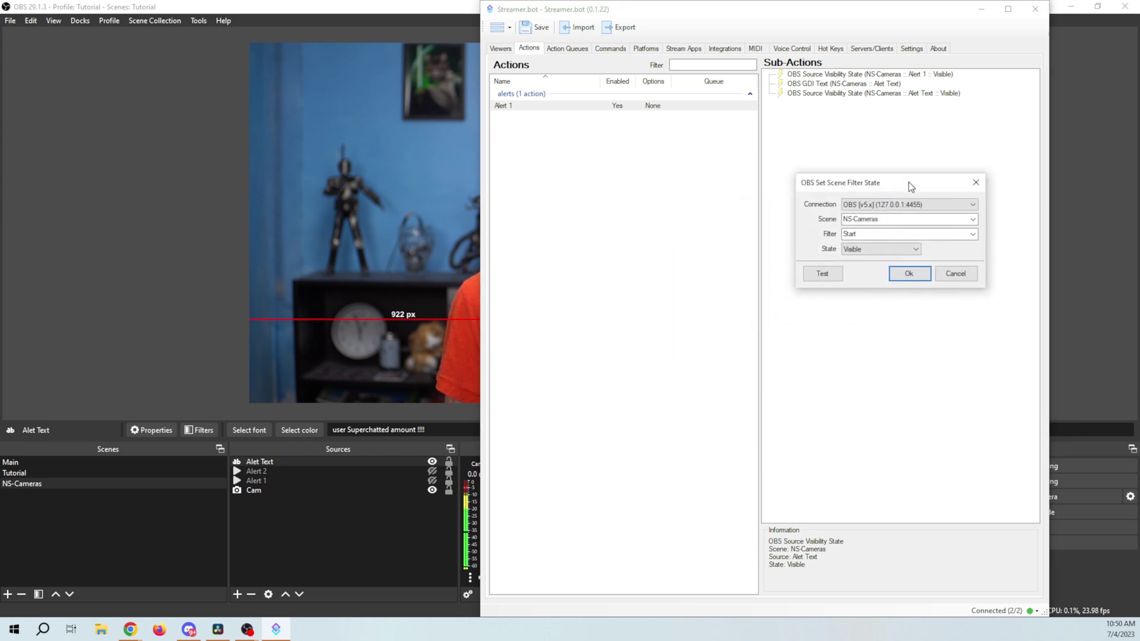
pyautogui.click(973, 235)
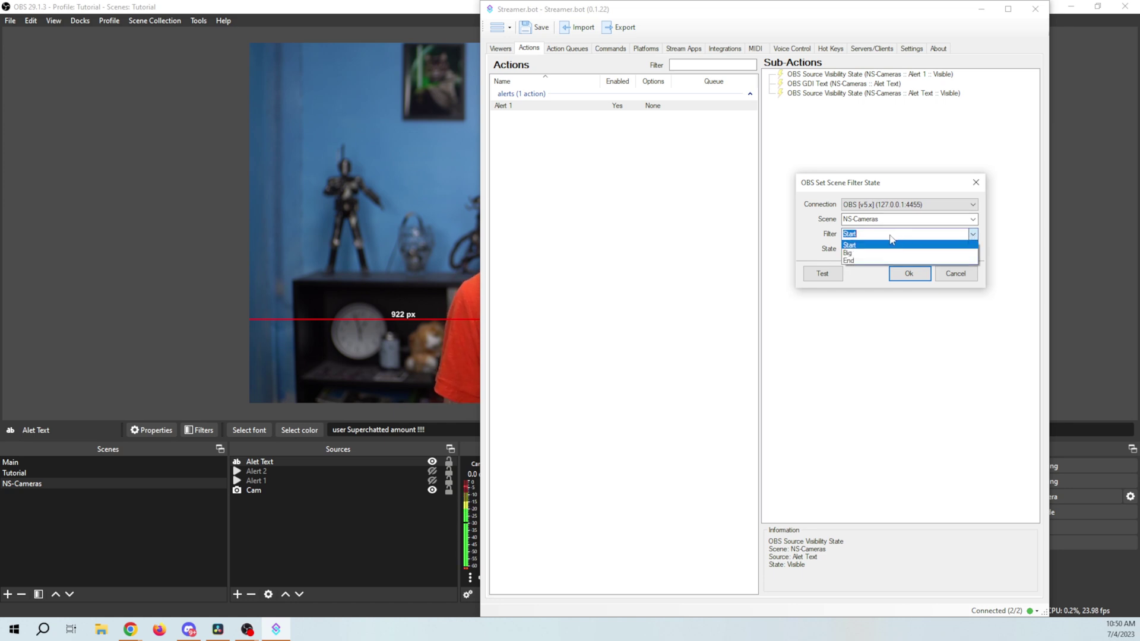
pyautogui.click(866, 245)
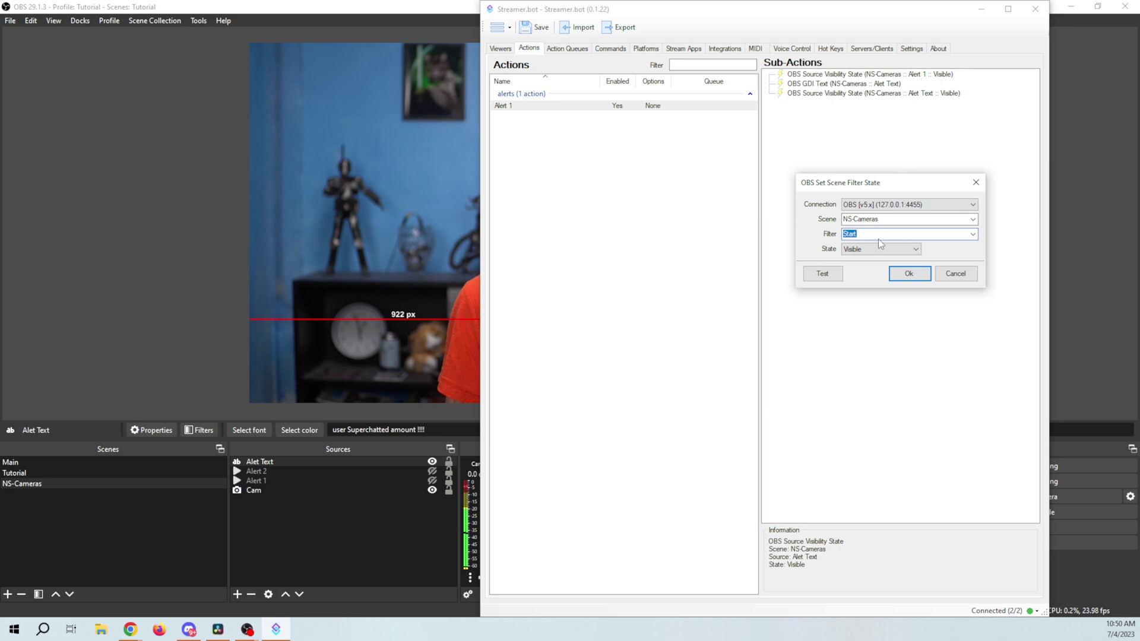
pyautogui.click(822, 274)
pyautogui.click(908, 273)
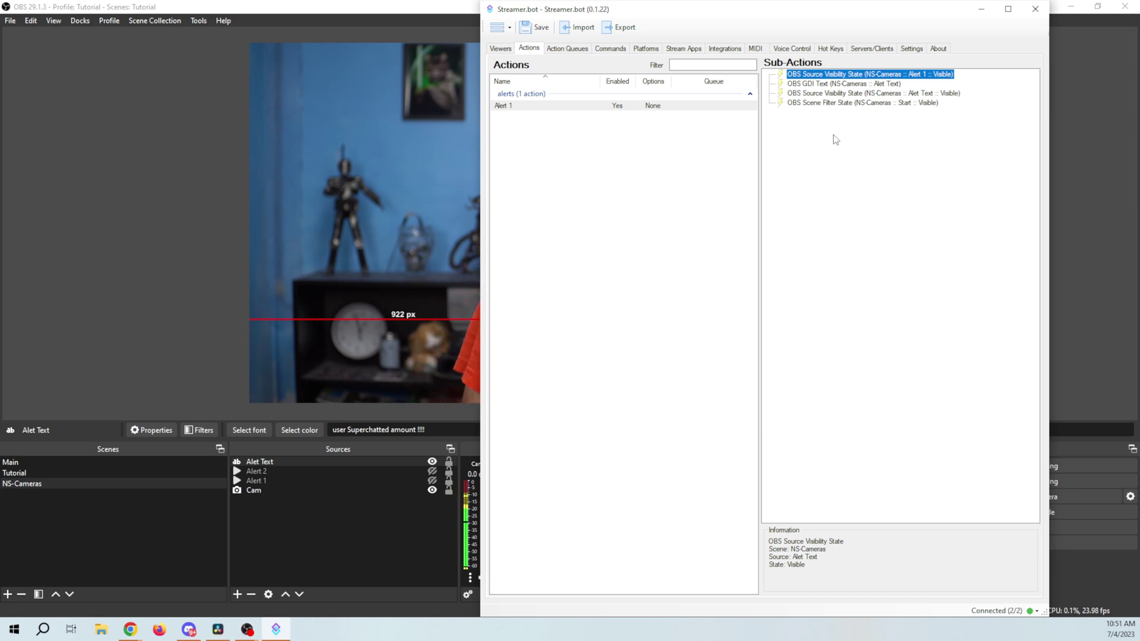
# Add a Delay sub-action of 2000 ms at the end of the Alert 1 action.
pyautogui.click(804, 171)
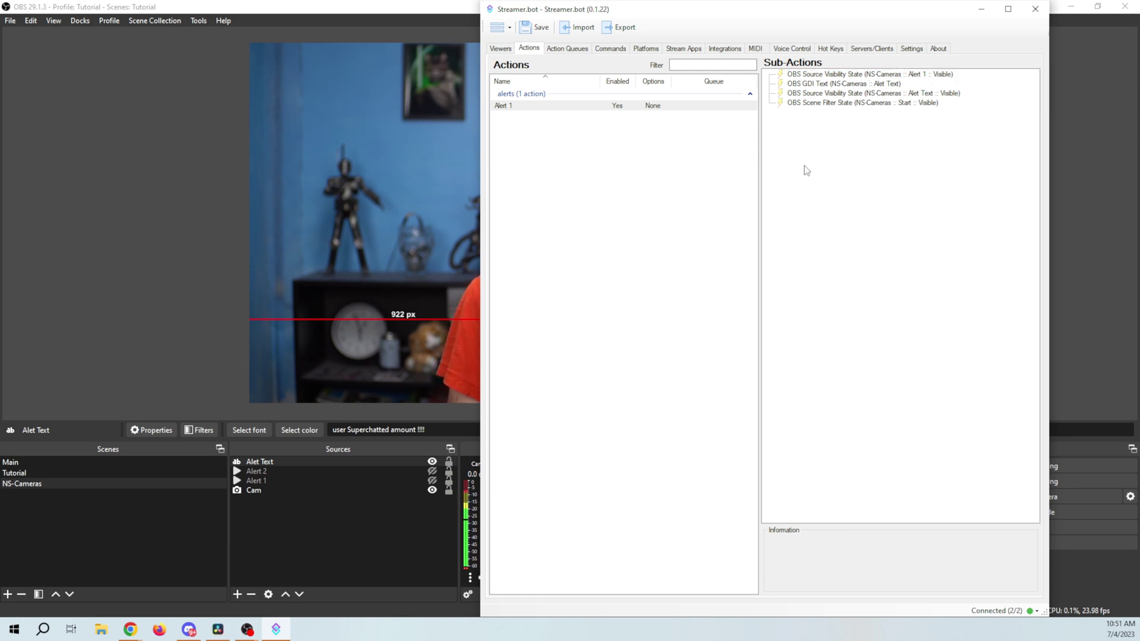
pyautogui.rightClick(806, 171)
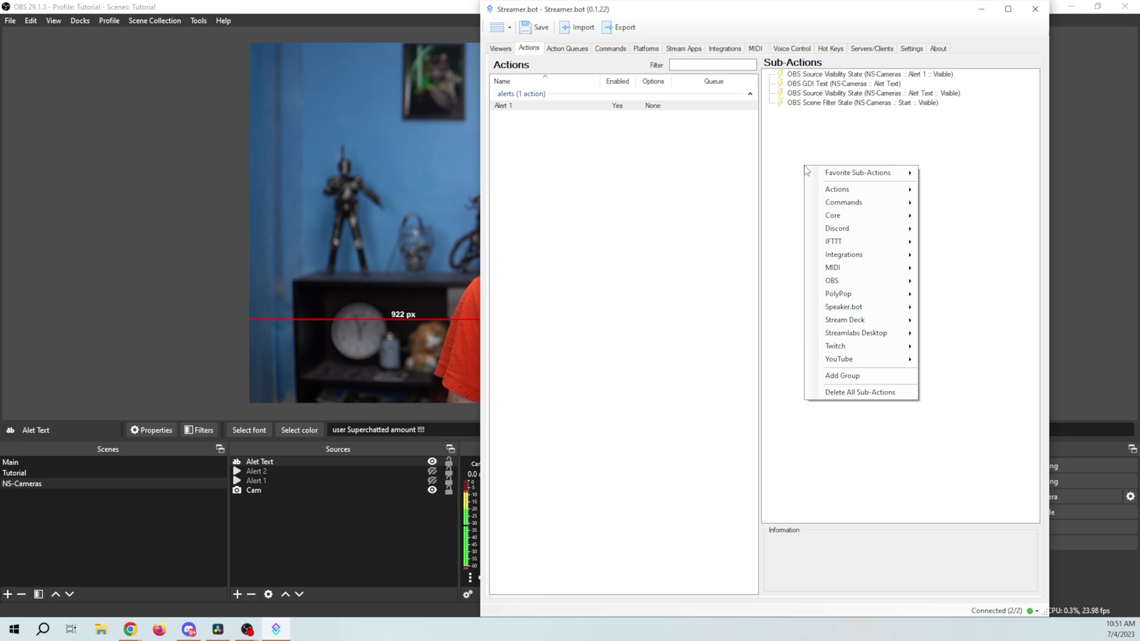
pyautogui.moveTo(816, 273)
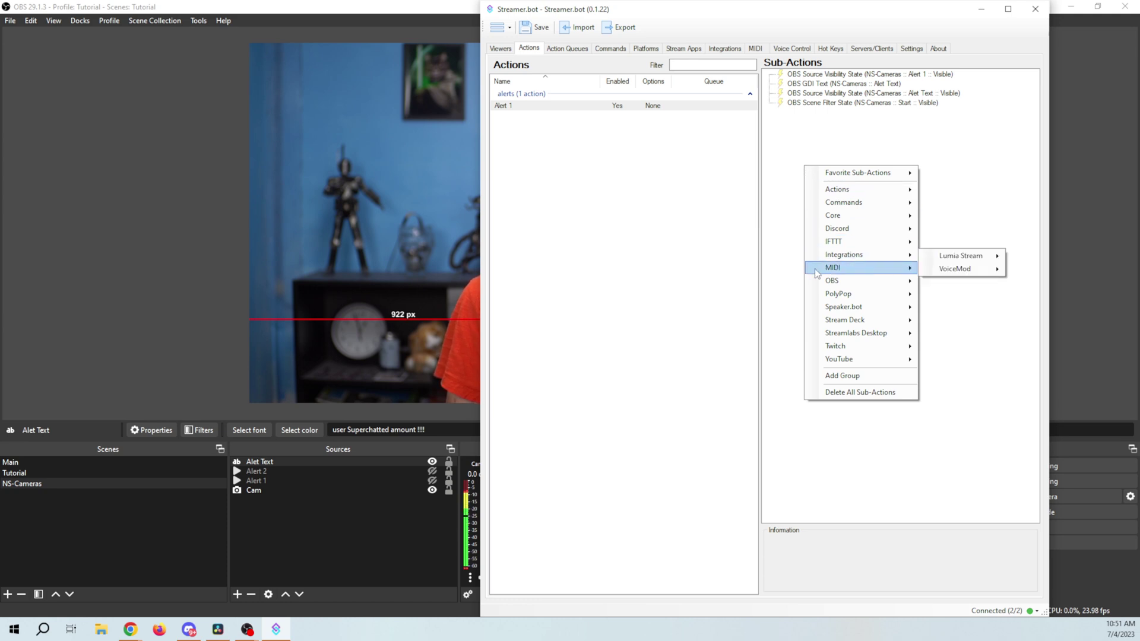
pyautogui.moveTo(849, 220)
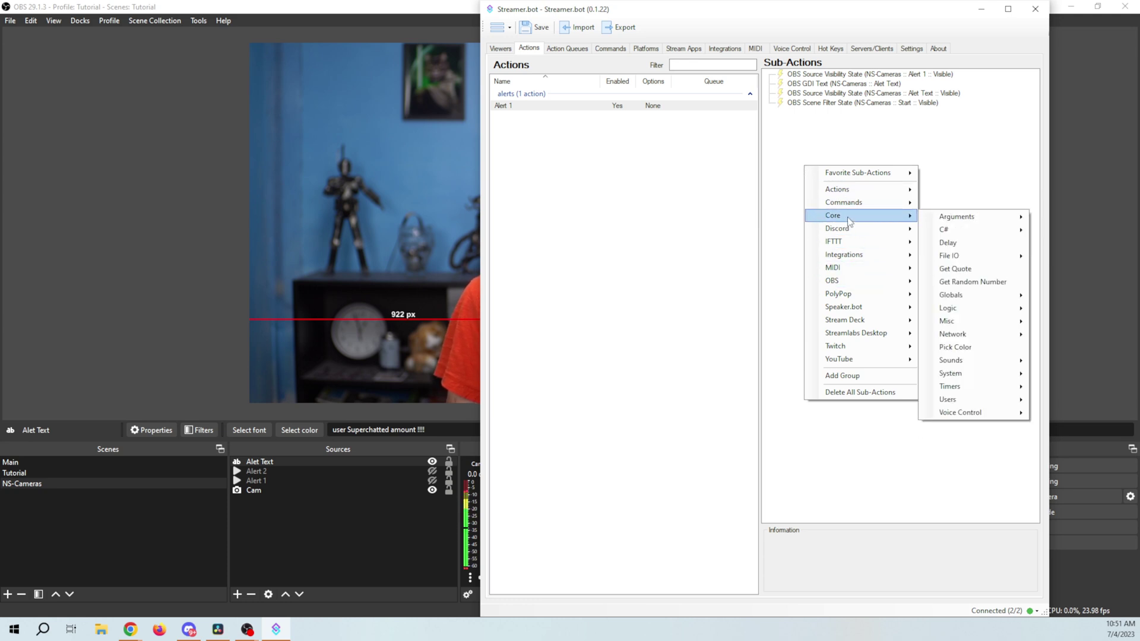
pyautogui.click(962, 242)
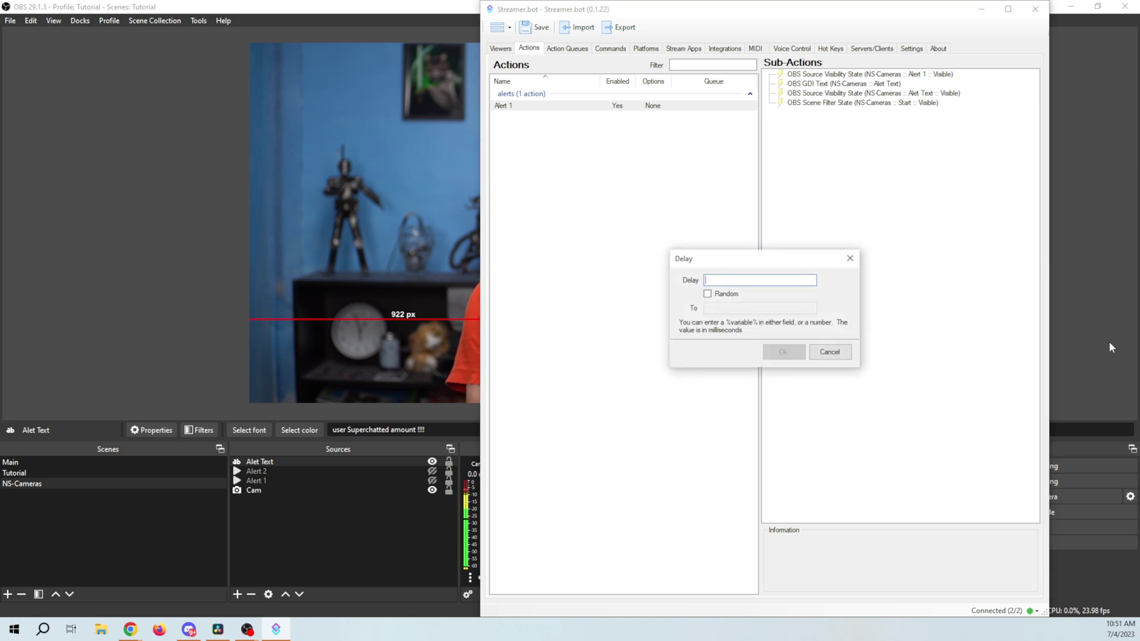
pyautogui.write('2000')
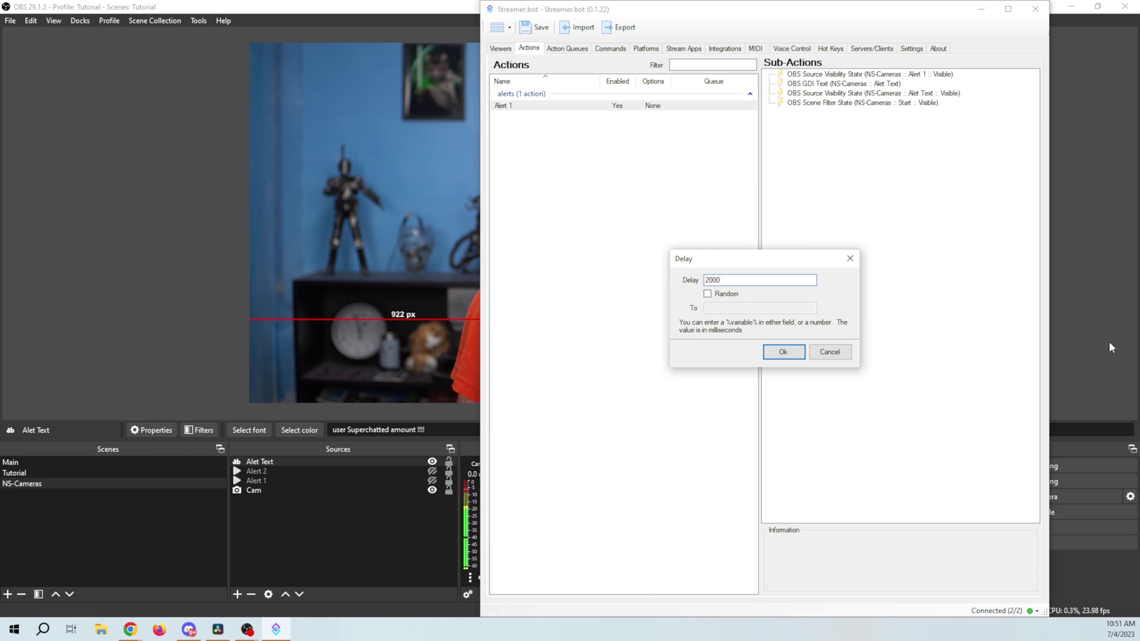
pyautogui.click(781, 354)
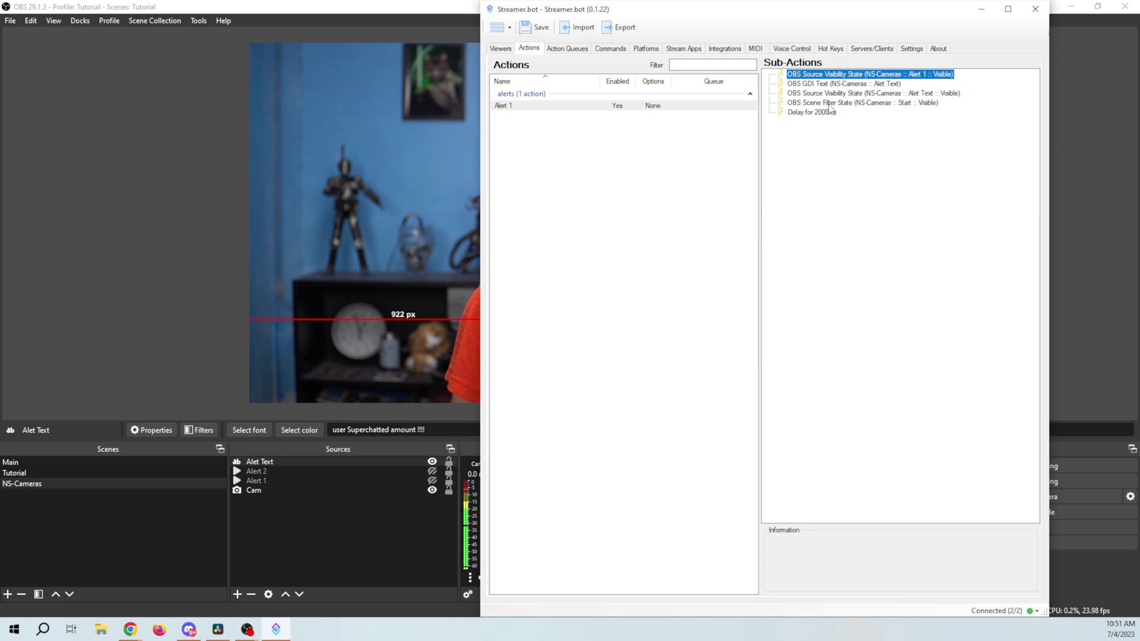
# Duplicate the Alert 1 source visibility sub-action and set the copy's state to Hidden.
pyautogui.rightClick(834, 76)
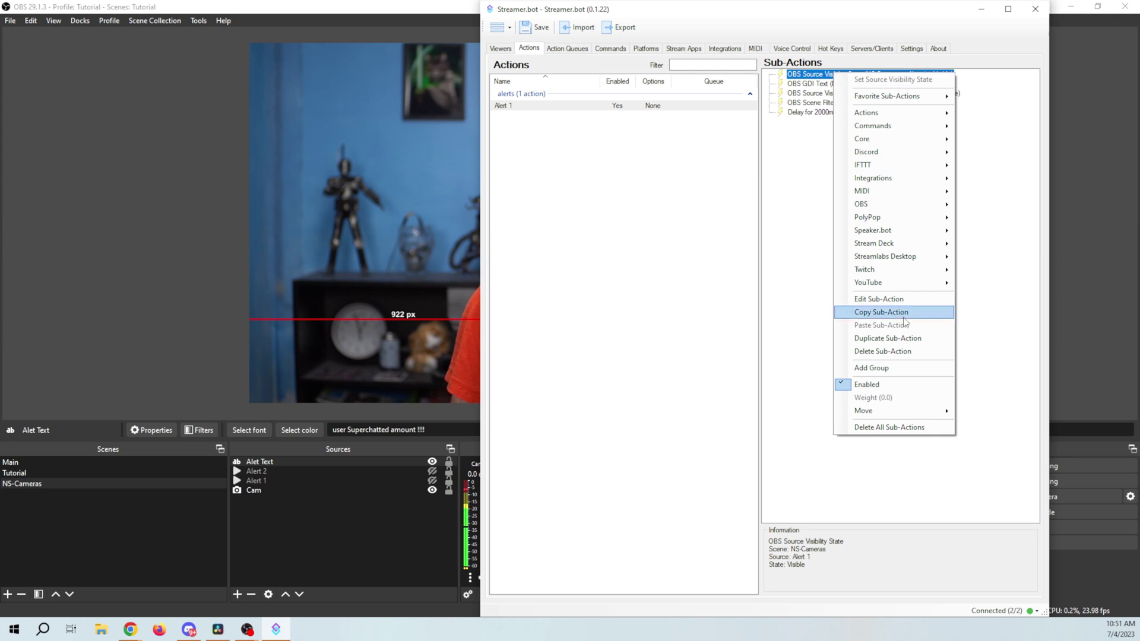
pyautogui.moveTo(904, 201)
pyautogui.click(880, 337)
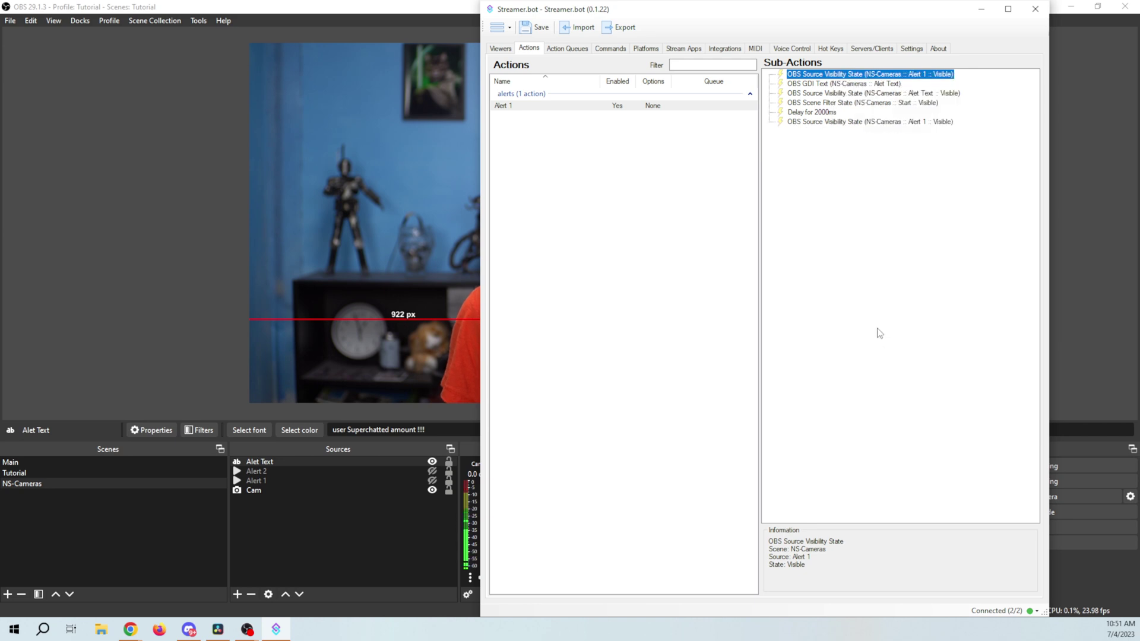
pyautogui.doubleClick(838, 122)
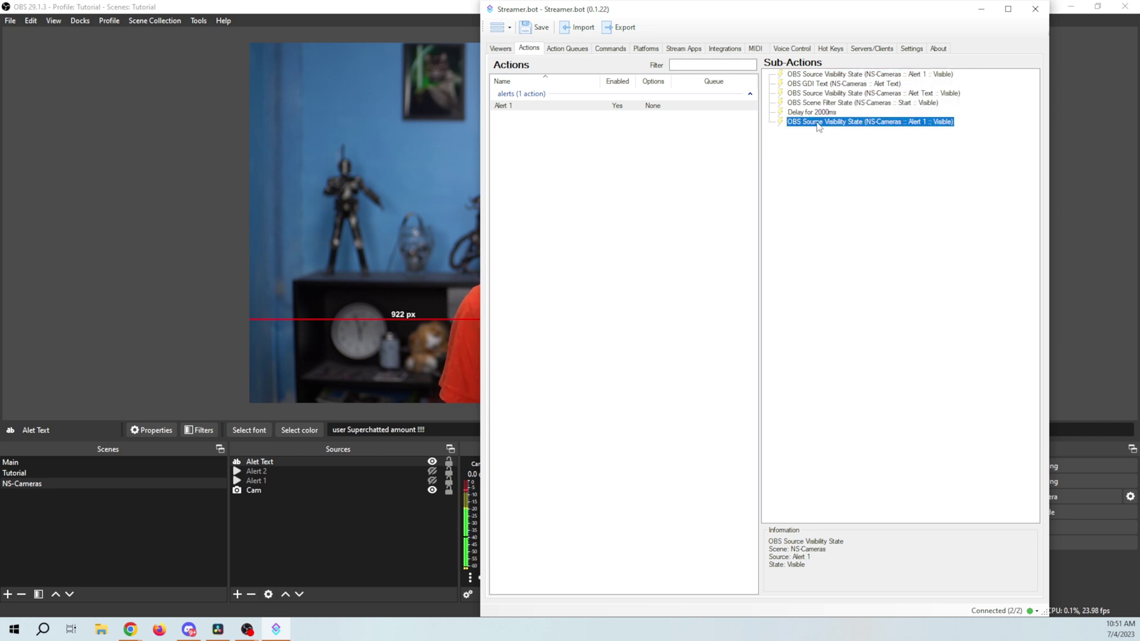
pyautogui.click(750, 330)
pyautogui.click(746, 344)
pyautogui.click(783, 349)
# Duplicate the Alet Text source visibility sub-action and set the copy's state to Hidden.
pyautogui.click(821, 93)
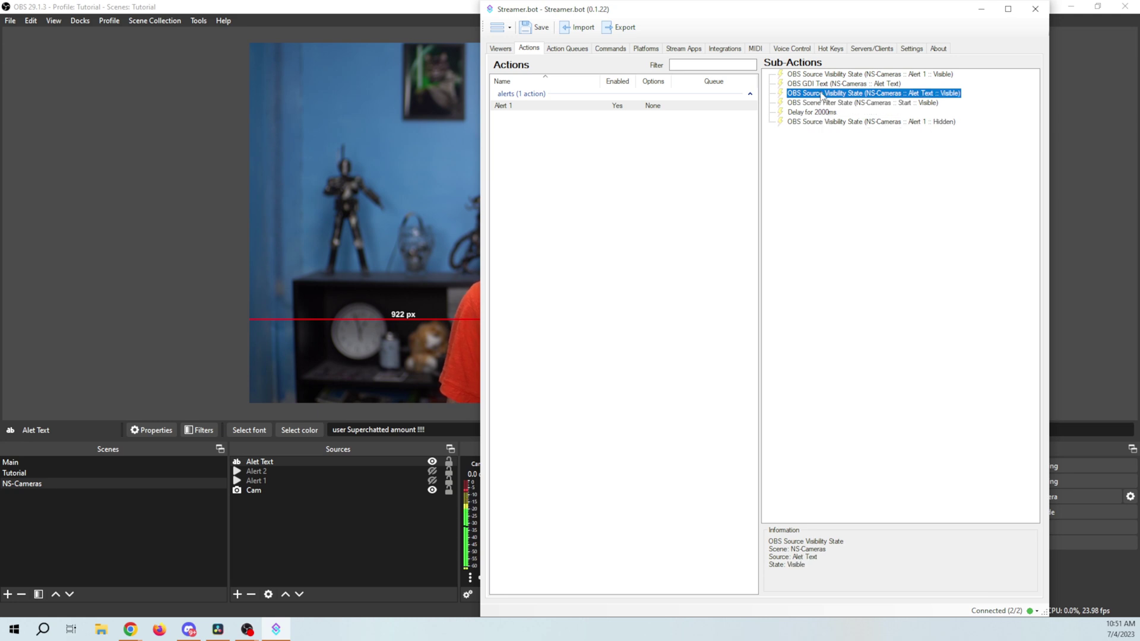
pyautogui.rightClick(822, 96)
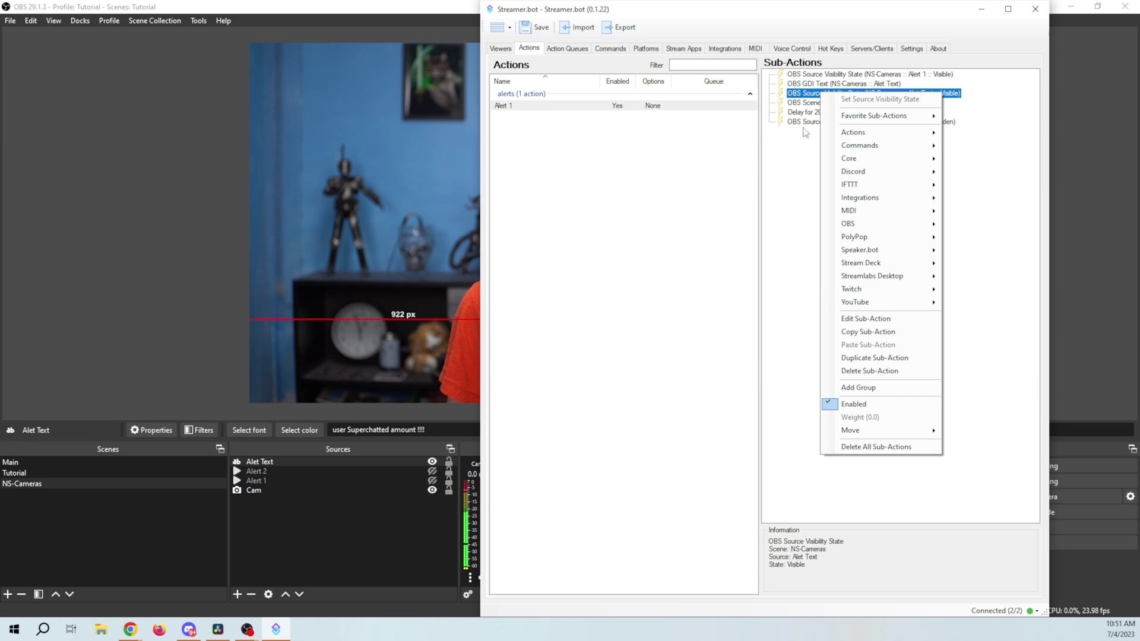
pyautogui.click(875, 358)
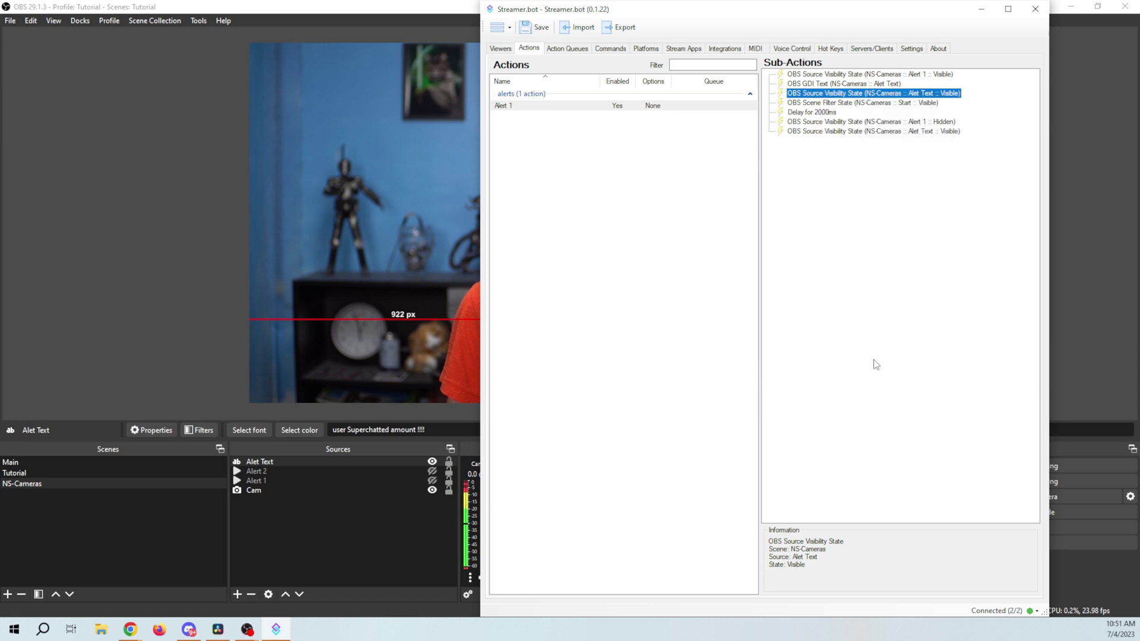
pyautogui.doubleClick(853, 132)
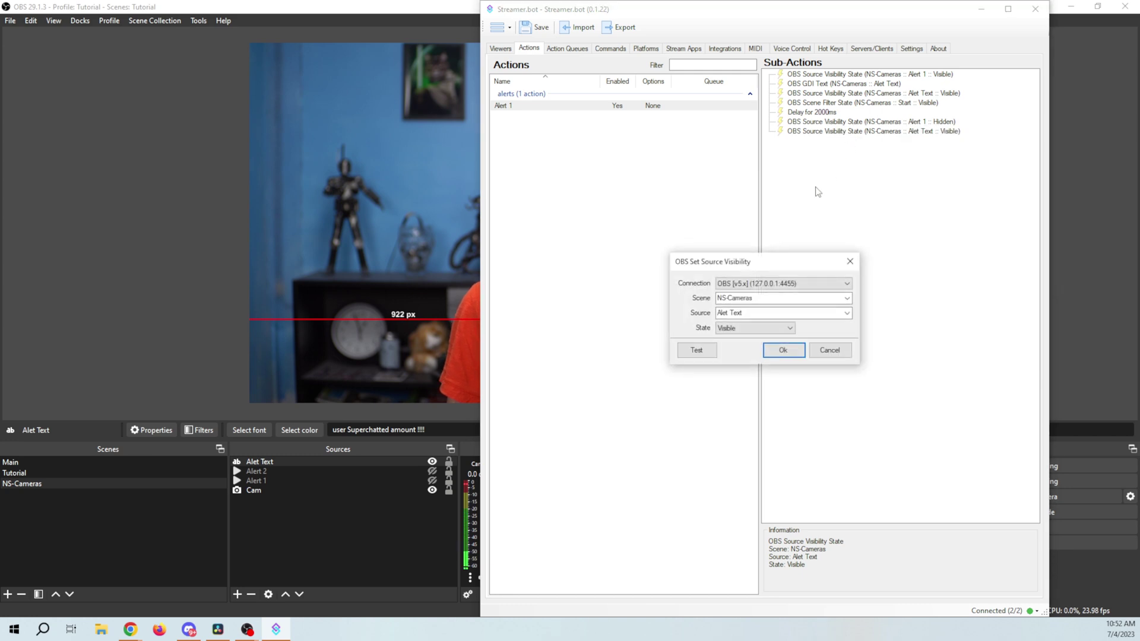
pyautogui.click(743, 330)
pyautogui.click(742, 343)
pyautogui.click(783, 350)
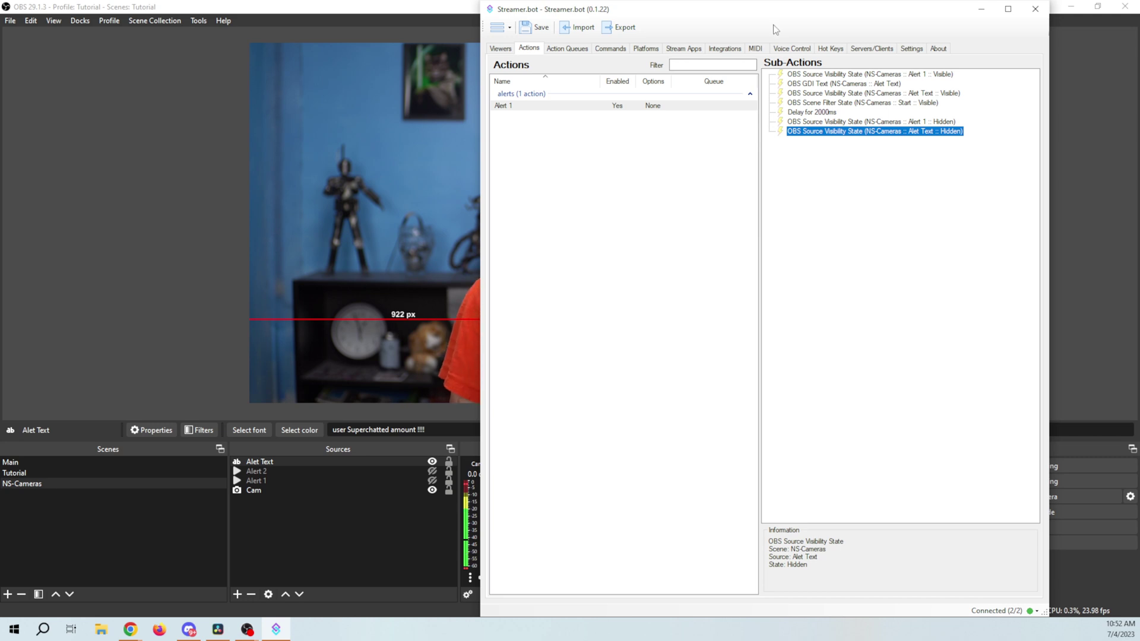
# Uncover the OBS sources beside Streamer.bot and delete the existing Alets command from Voice Control.
pyautogui.moveTo(772, 9); pyautogui.dragTo(943, 220)
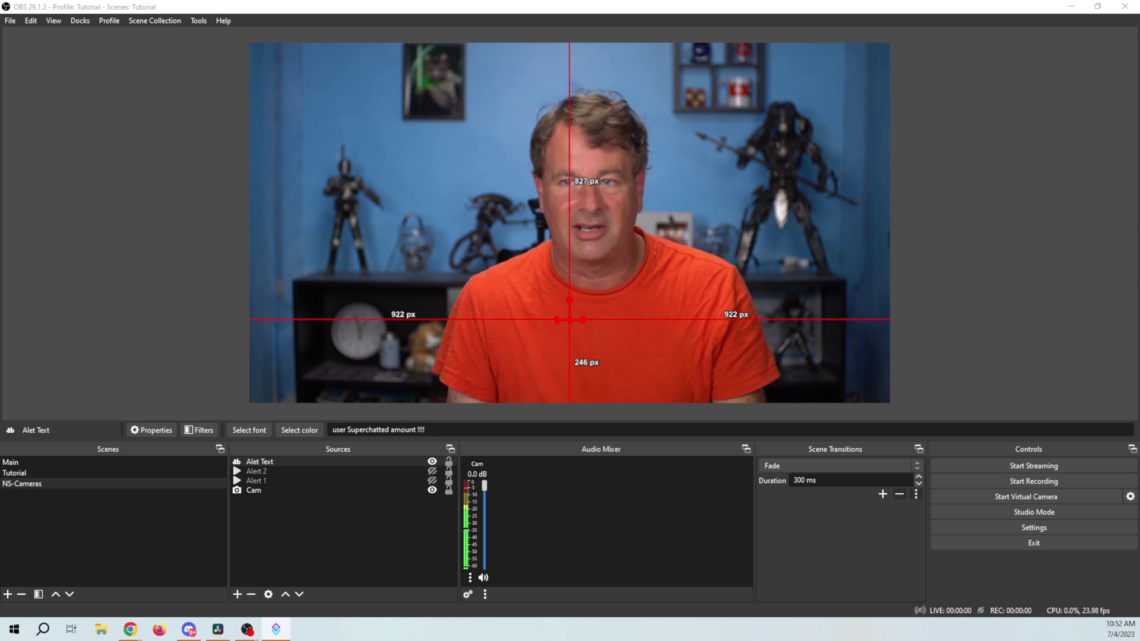
pyautogui.moveTo(1139, 160); pyautogui.dragTo(953, 274)
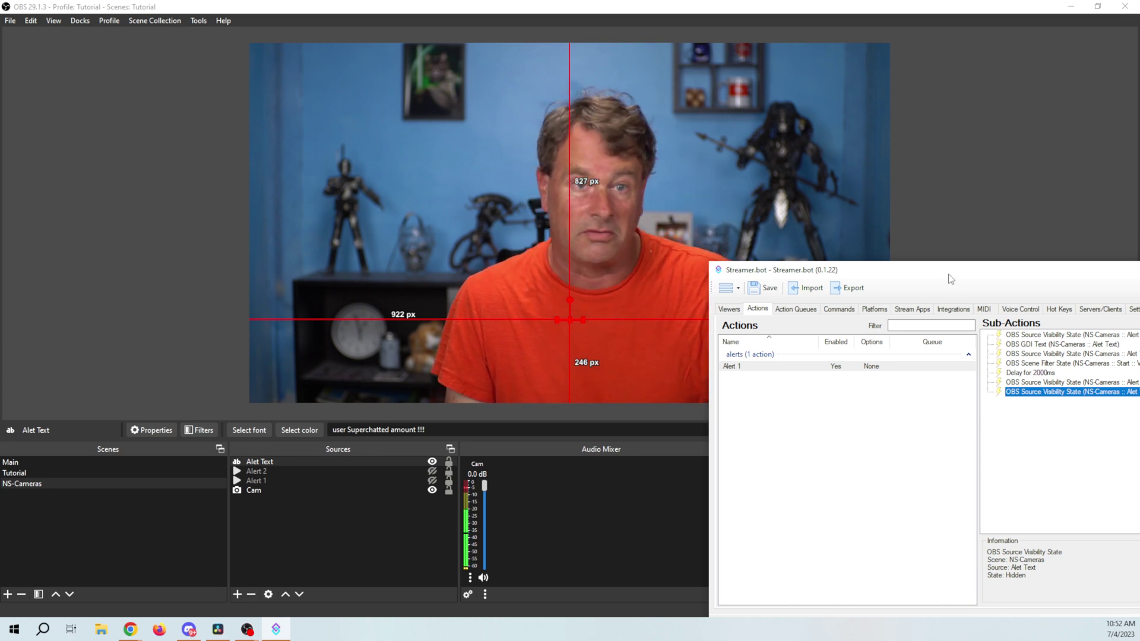
pyautogui.moveTo(955, 279); pyautogui.dragTo(804, 260)
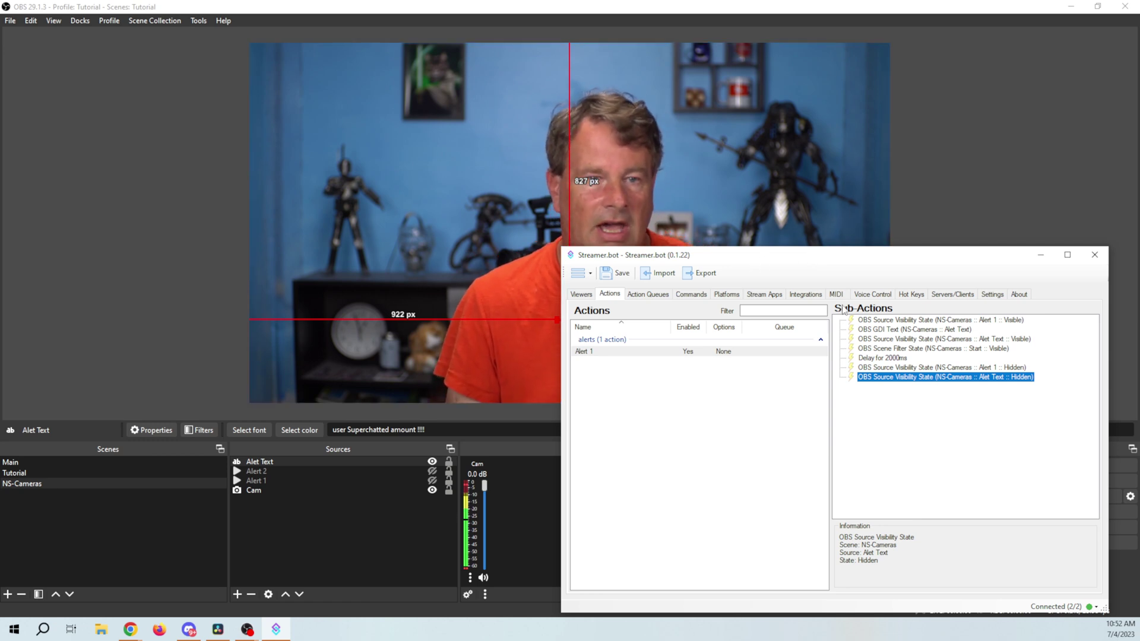
pyautogui.click(874, 295)
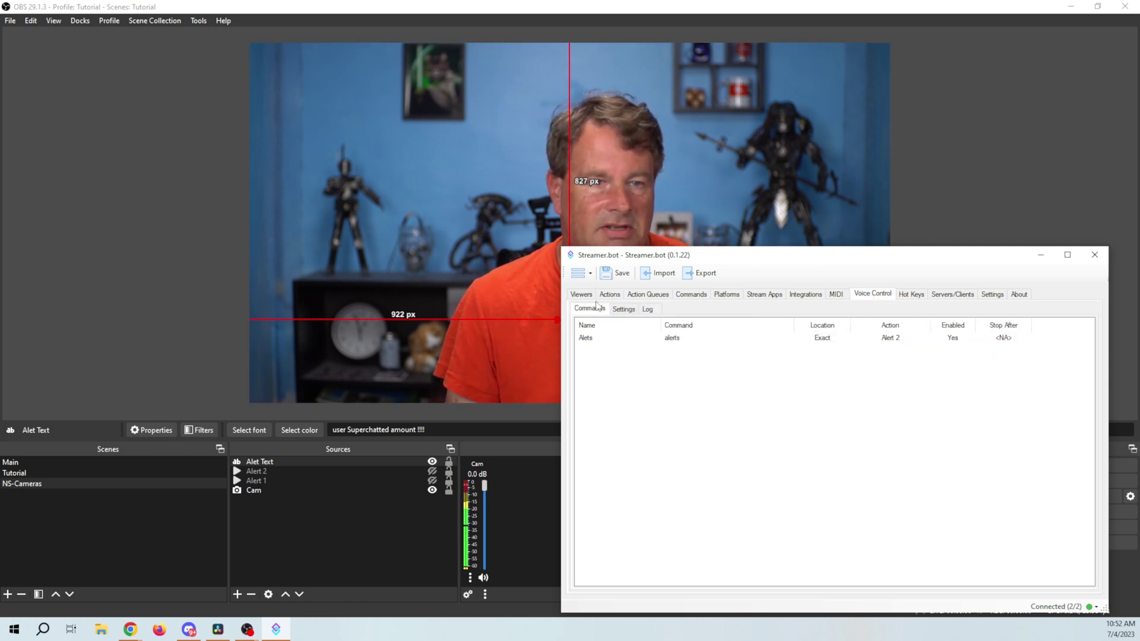
pyautogui.rightClick(631, 348)
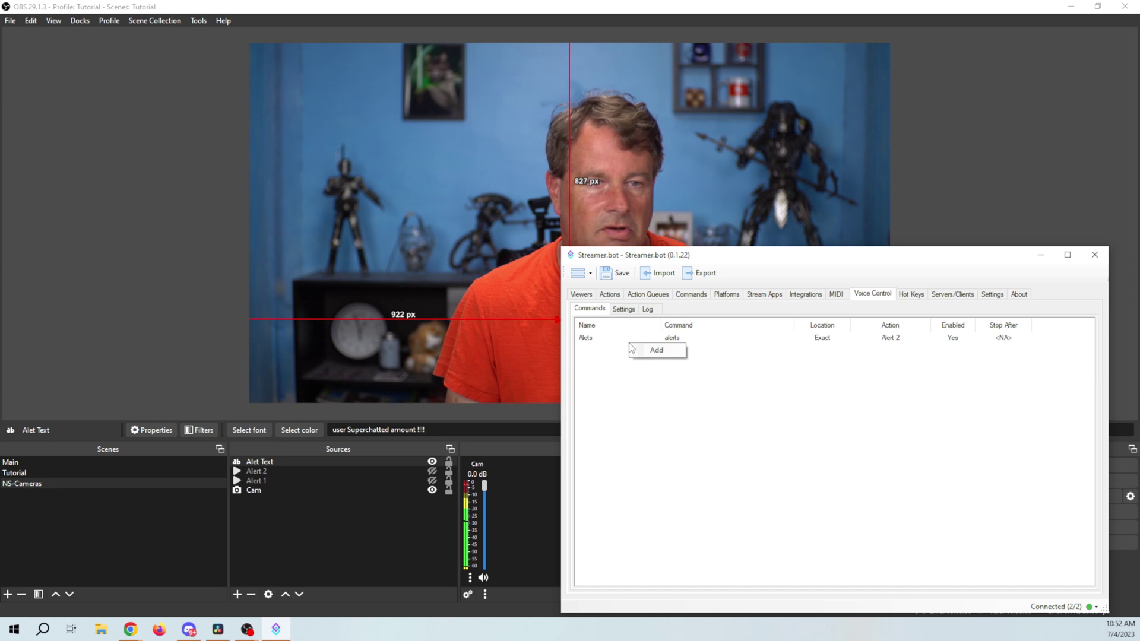
pyautogui.click(587, 338)
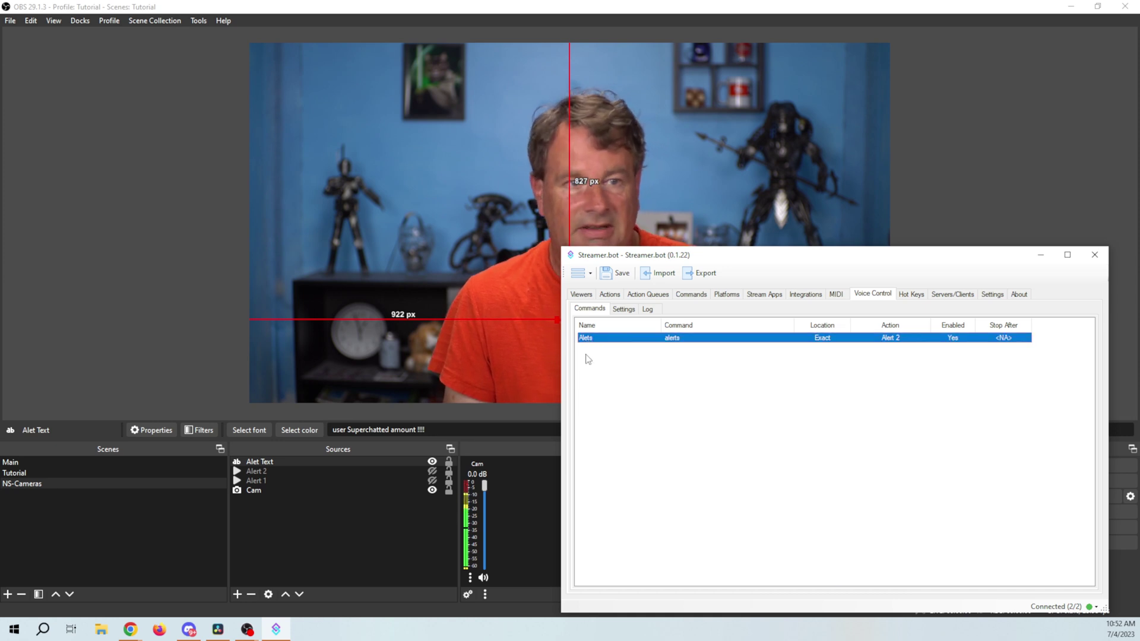
pyautogui.press('Delete')
# Add a voice command named "trigget" with the spoken command "alert", location Exact, that runs the Alert 1 action.
pyautogui.rightClick(653, 384)
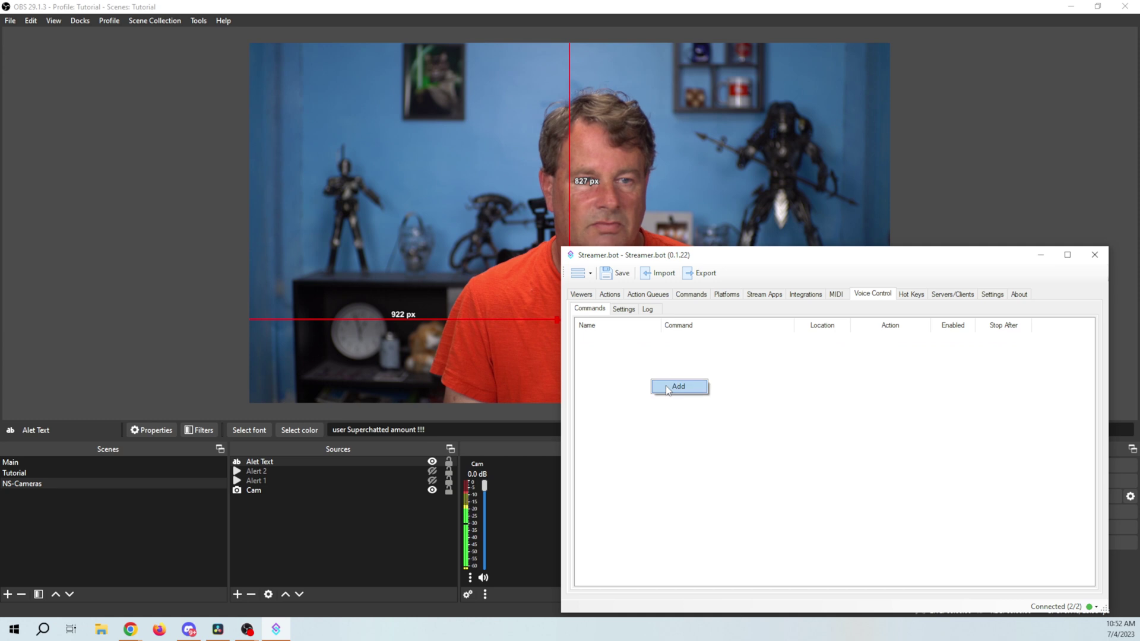
pyautogui.click(674, 387)
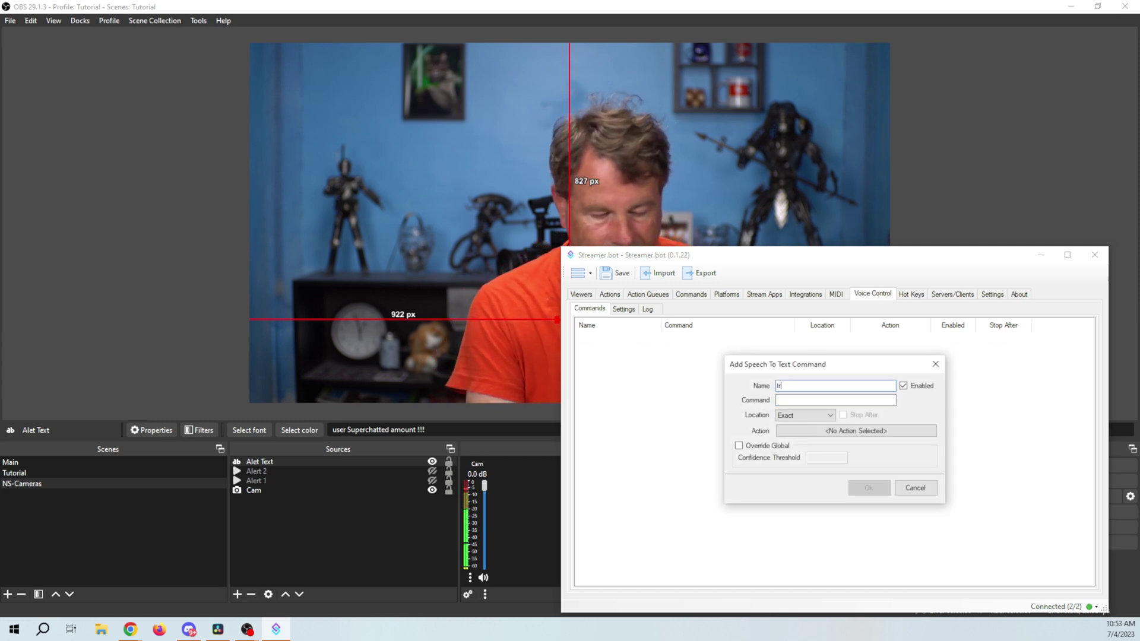
pyautogui.write('trigger')
pyautogui.click(850, 403)
pyautogui.write('trigger')
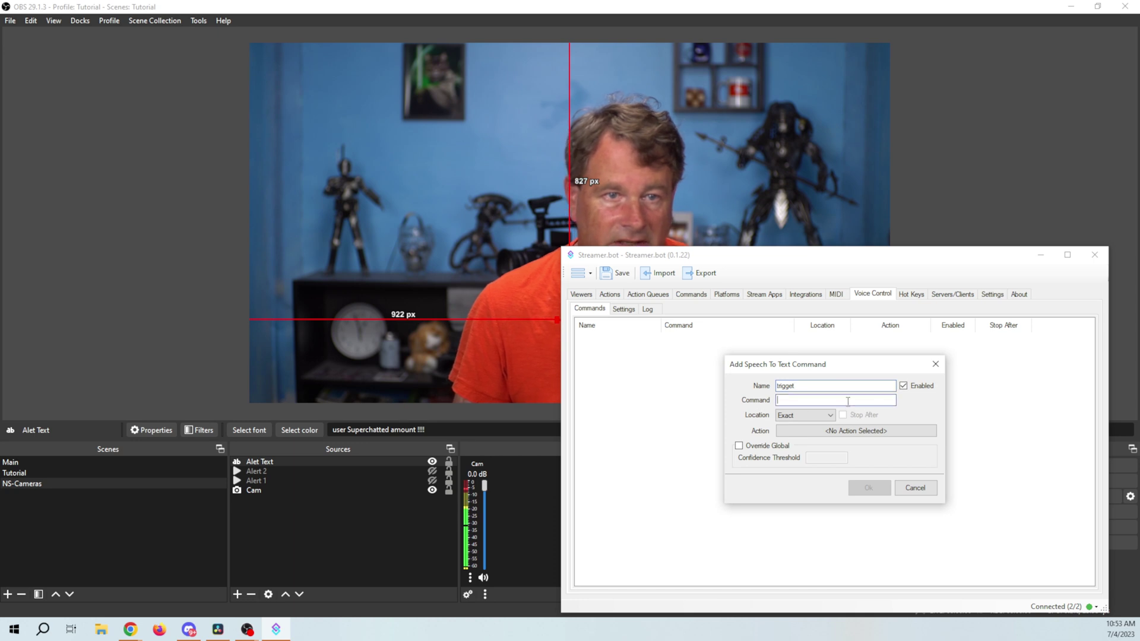
pyautogui.click(819, 431)
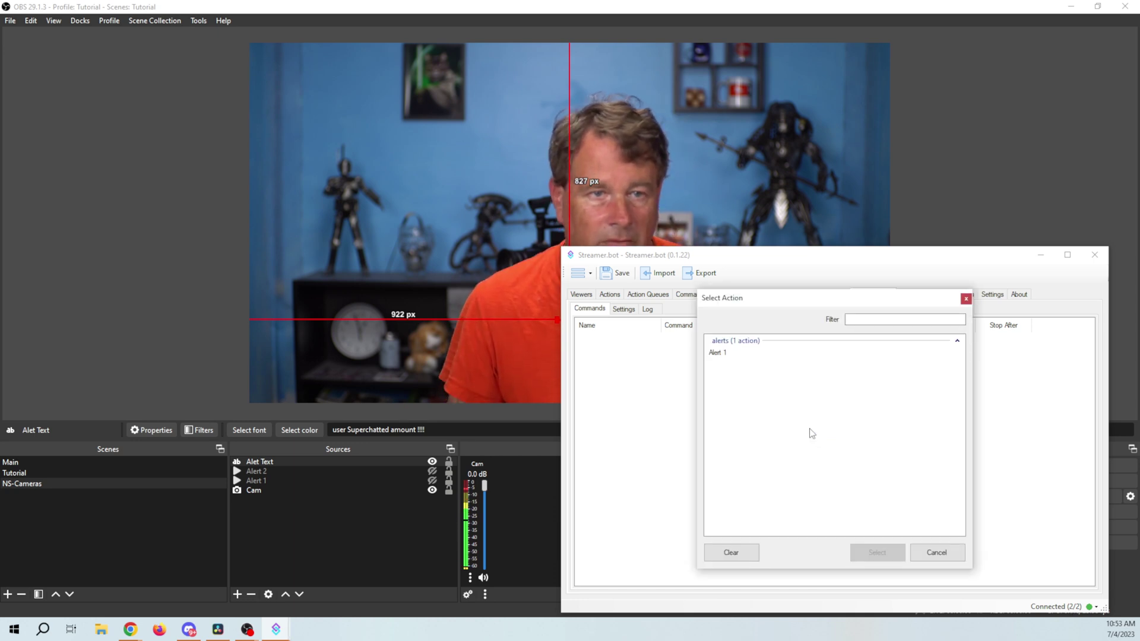
pyautogui.click(721, 354)
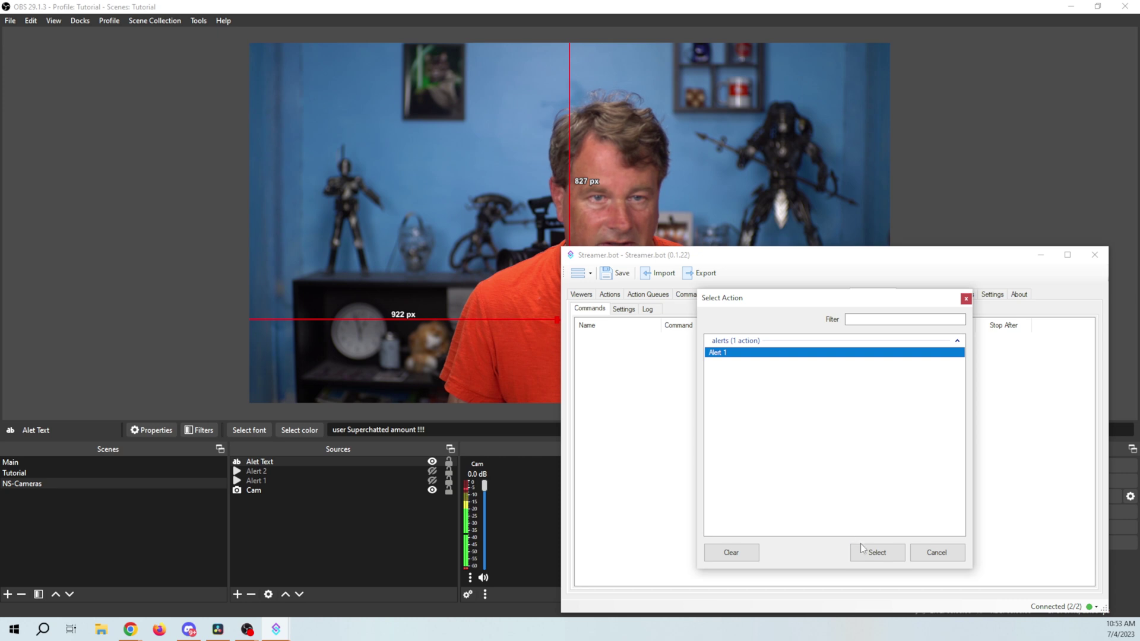
pyautogui.click(859, 547)
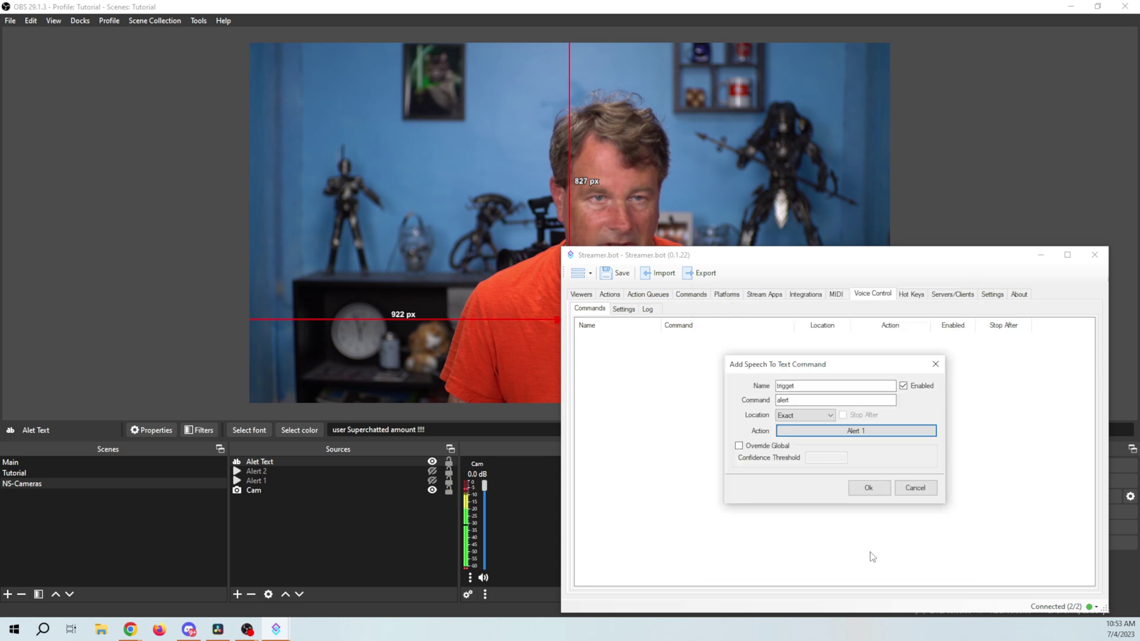
pyautogui.click(868, 488)
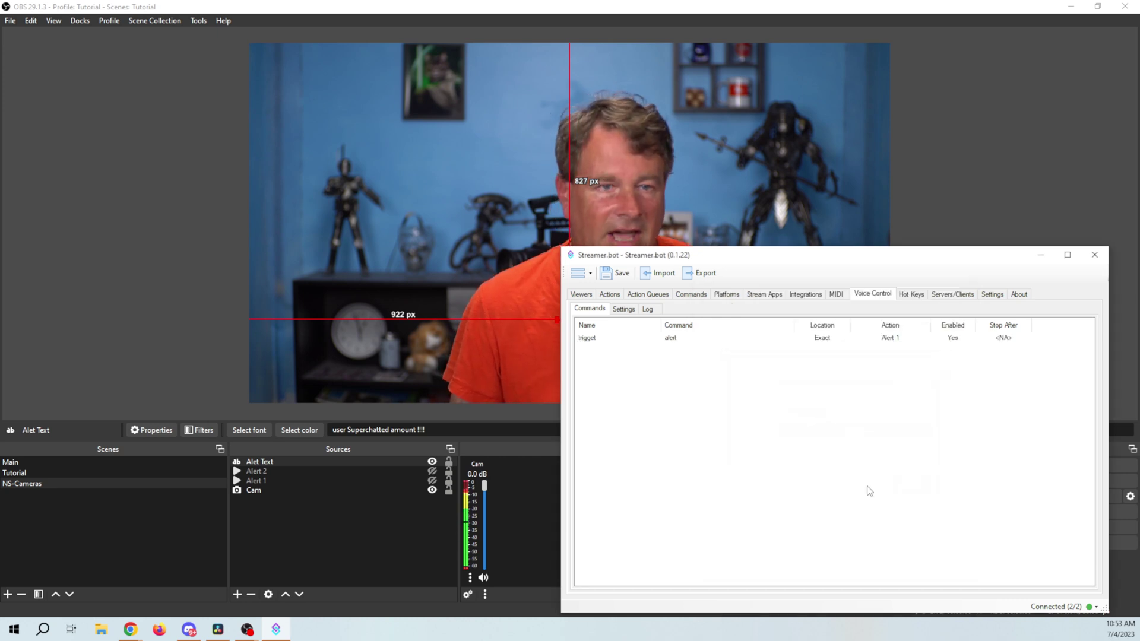
# Set the Voice Control audio input device to Cam Link Pro Audio-1 (Cam Link Pro) with Auto Start Listen enabled.
pyautogui.click(623, 310)
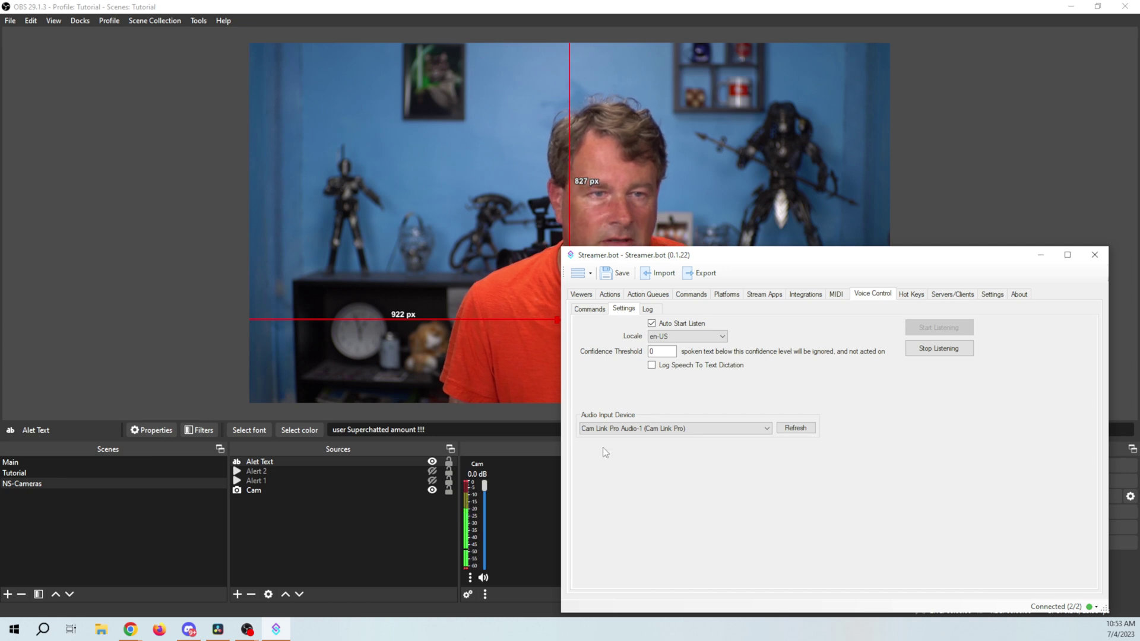
pyautogui.click(669, 430)
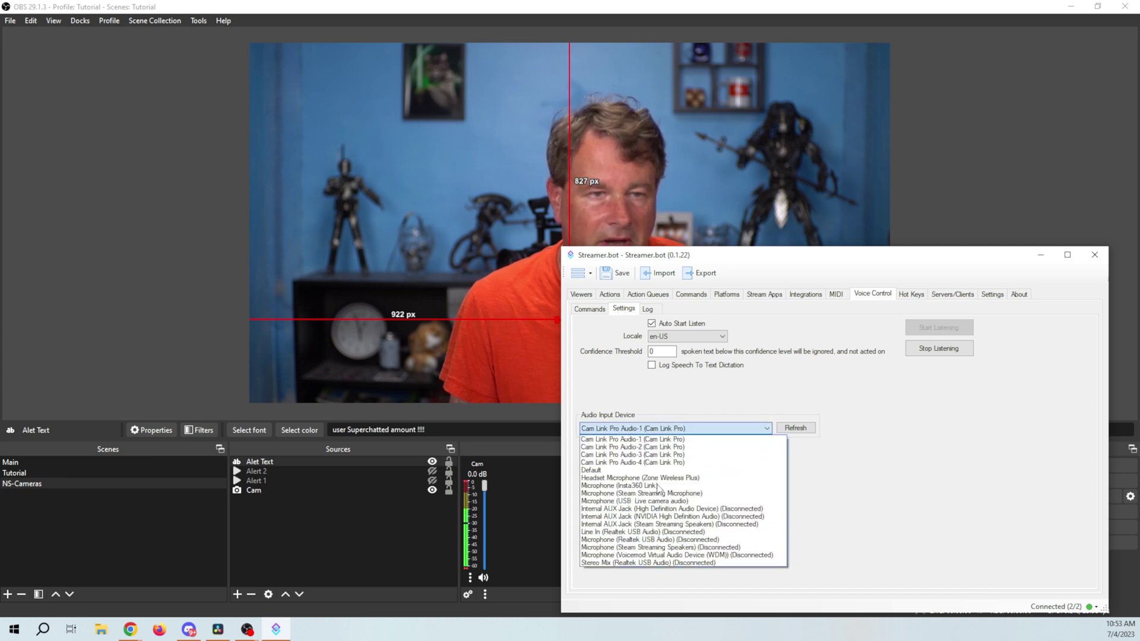
pyautogui.click(646, 439)
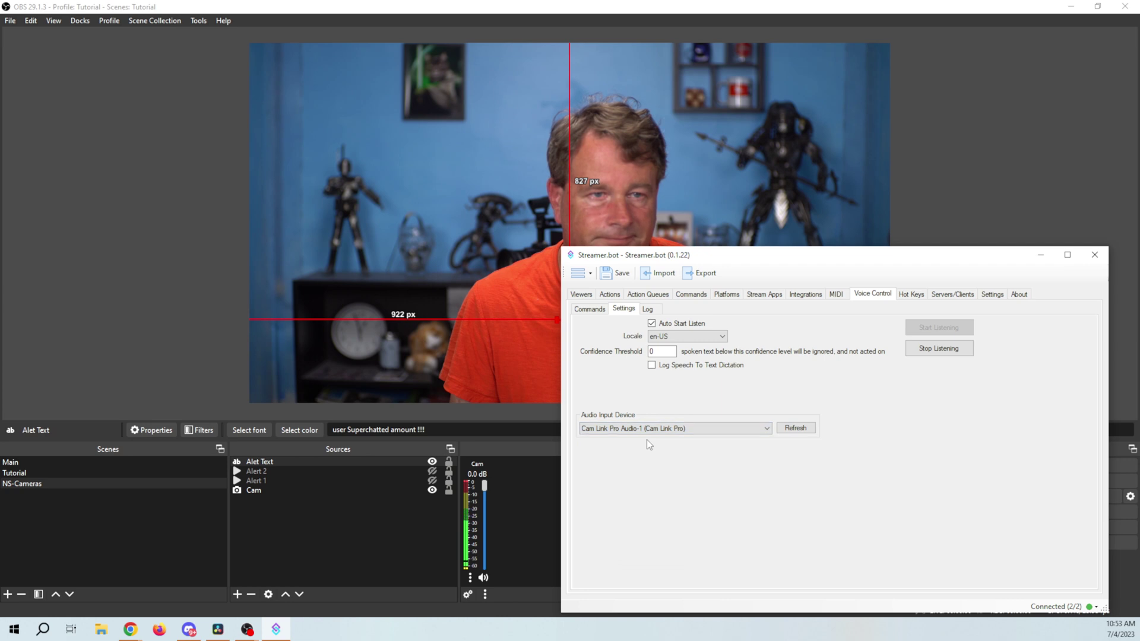
pyautogui.click(651, 323)
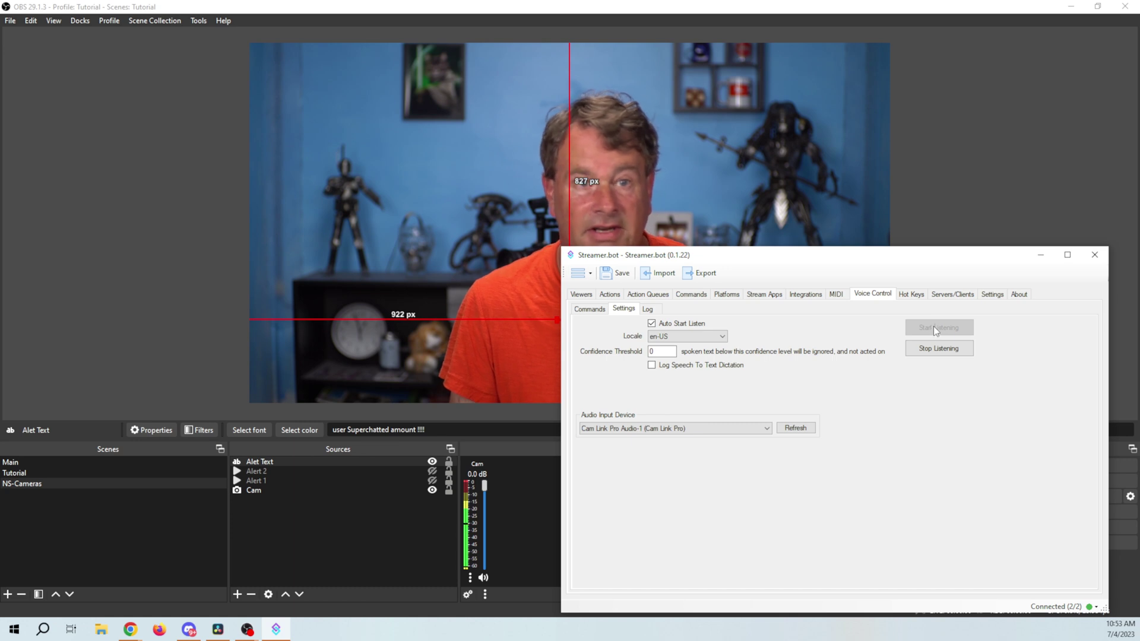
# Show the Actions list and move the Streamer.bot window aside to uncover the OBS preview and sources.
pyautogui.click(609, 294)
pyautogui.moveTo(710, 259); pyautogui.dragTo(1026, 219)
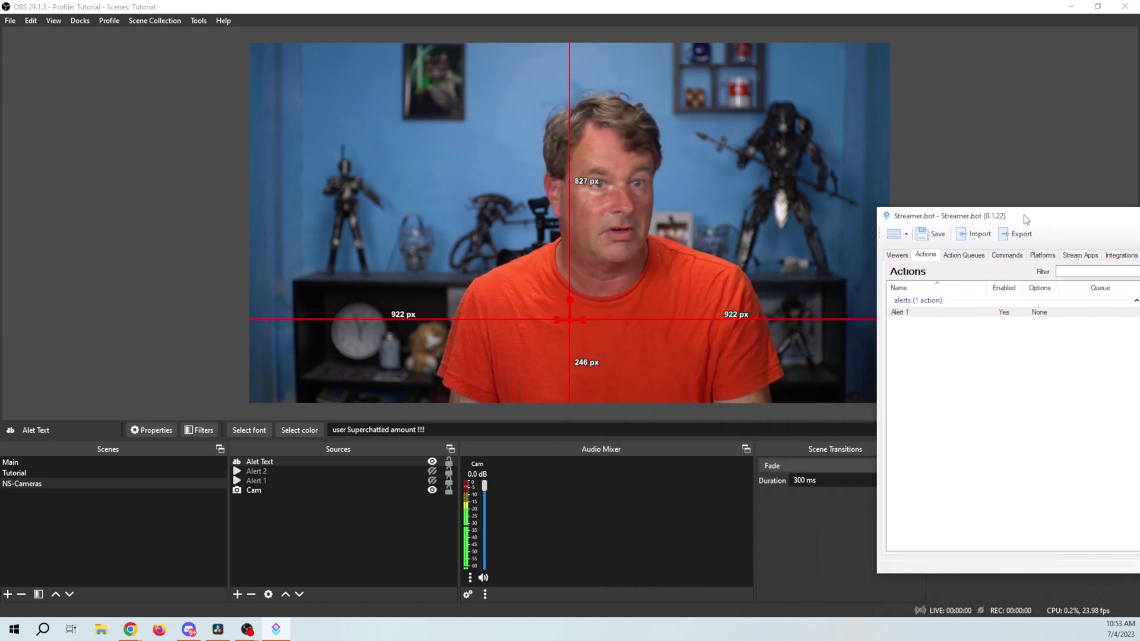
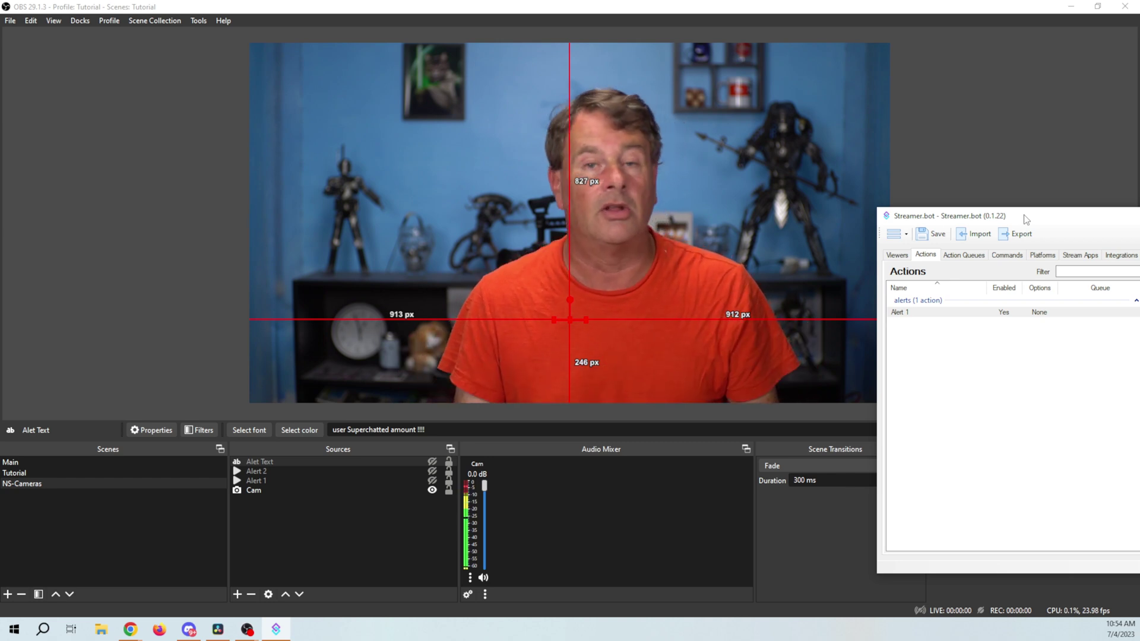
pyautogui.moveTo(1050, 215); pyautogui.dragTo(932, 191)
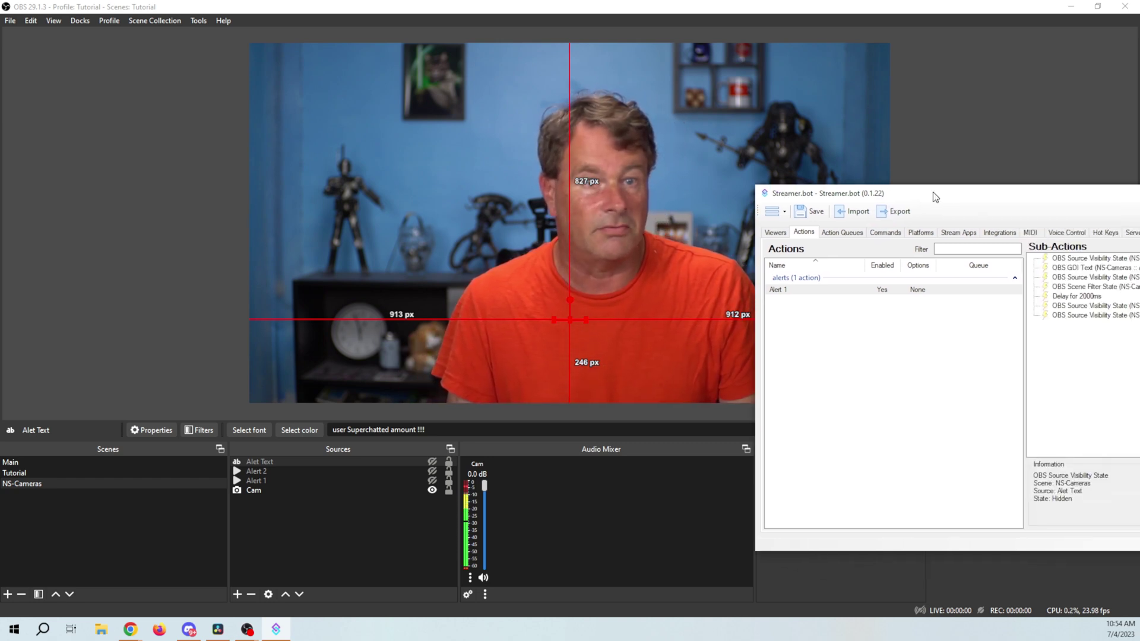
# In OBS, set the Start Delay of the NS-Cameras scene's End filter to 1500 ms and return to Streamer.bot.
pyautogui.rightClick(101, 483)
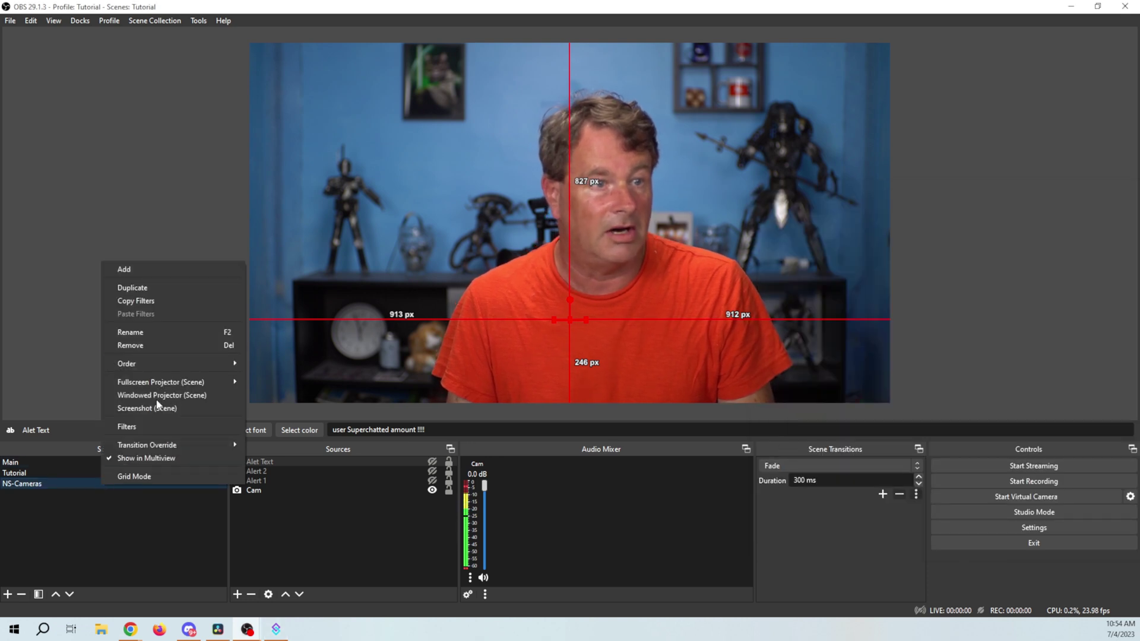
pyautogui.click(143, 426)
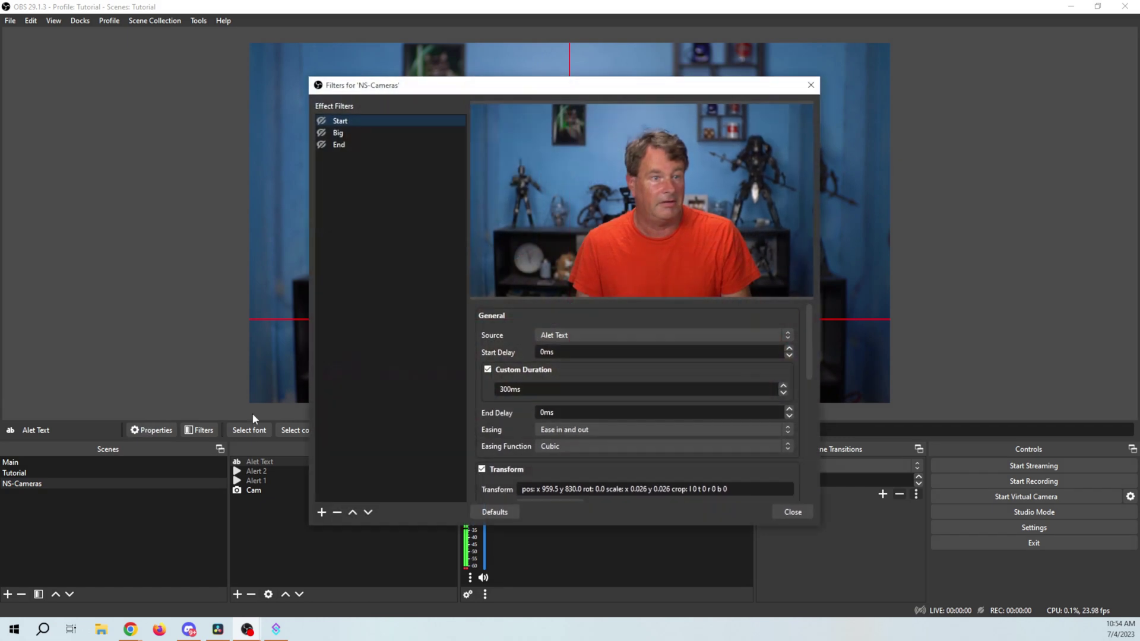
pyautogui.click(330, 146)
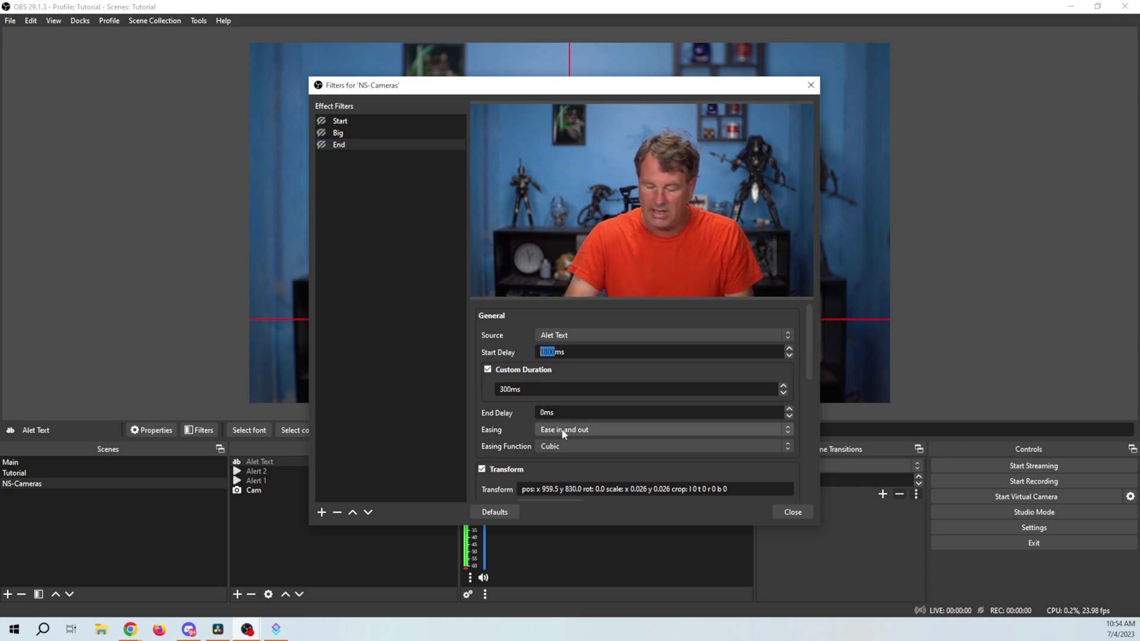
pyautogui.press('Escape')
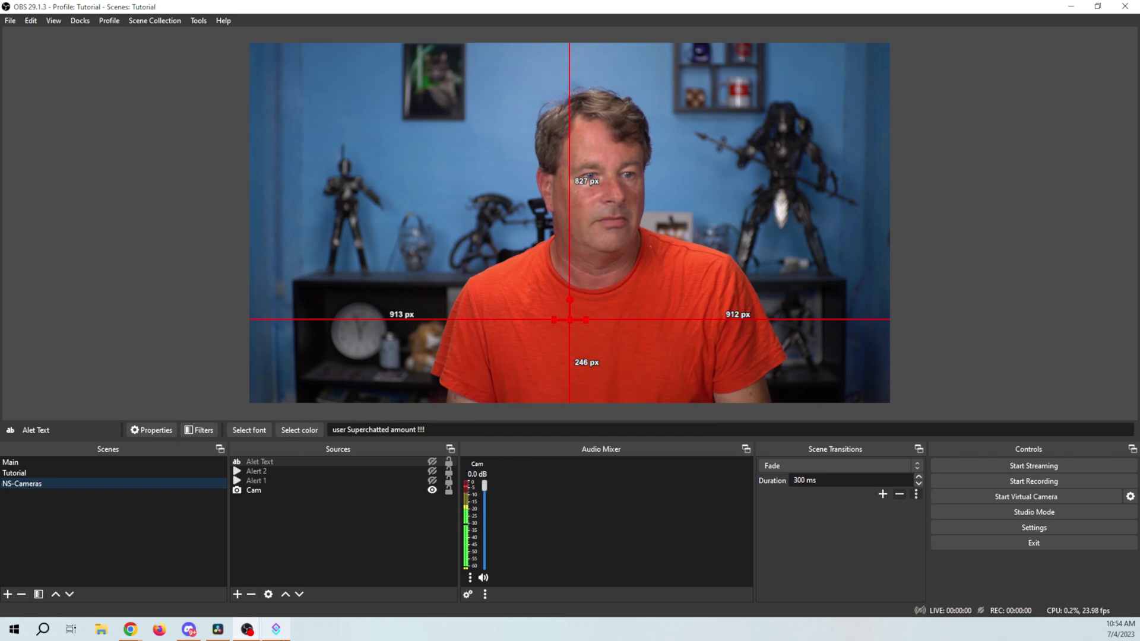
pyautogui.hotkey('alt', 'Tab')
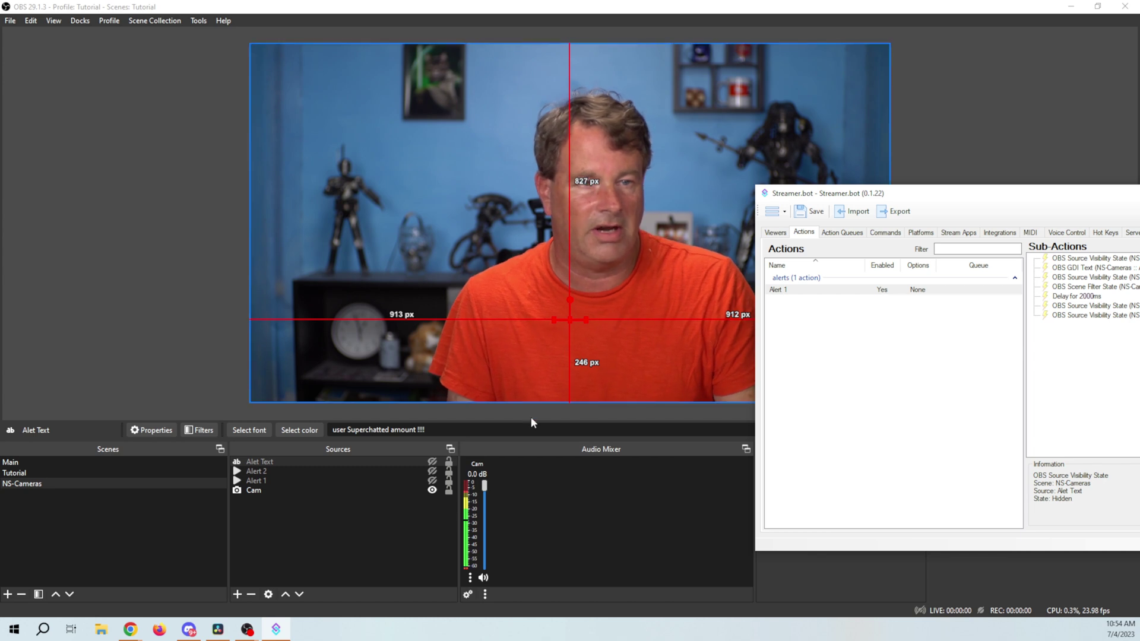
# Reopen the NS-Cameras scene filters in OBS, check the End filter's Start Delay, and return to Streamer.bot.
pyautogui.click(114, 488)
pyautogui.rightClick(116, 492)
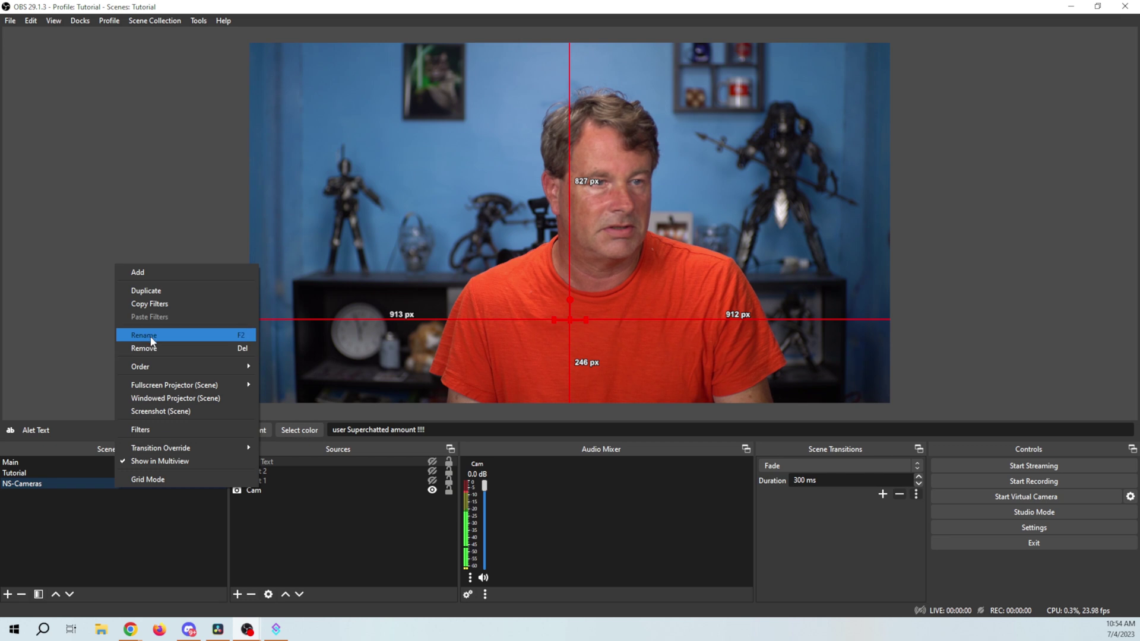
pyautogui.click(141, 429)
pyautogui.click(341, 145)
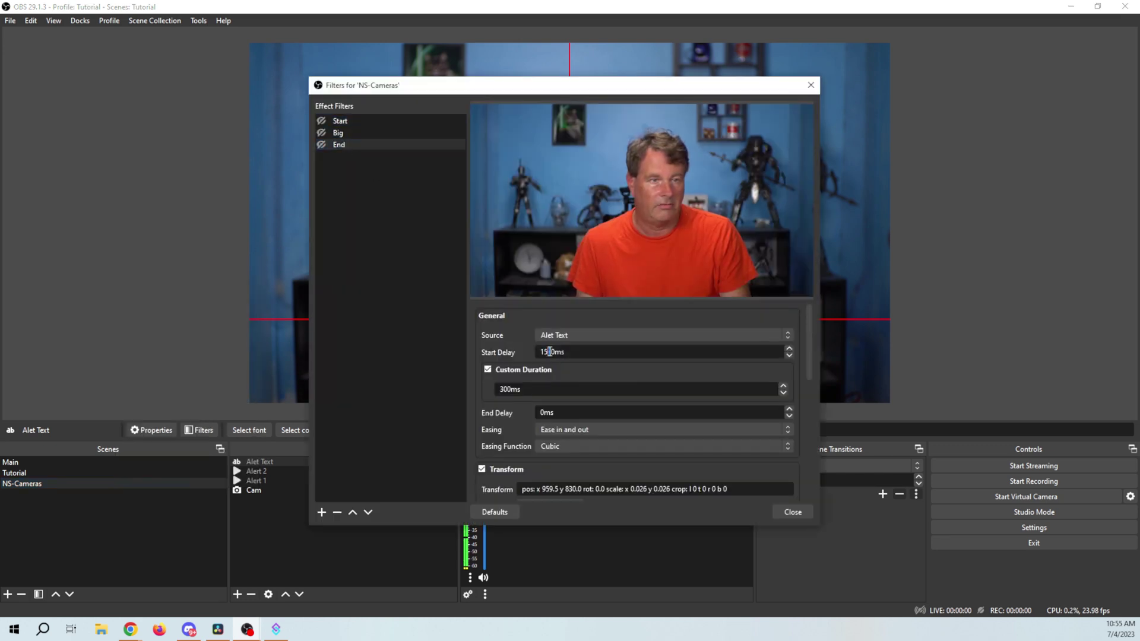
pyautogui.click(276, 629)
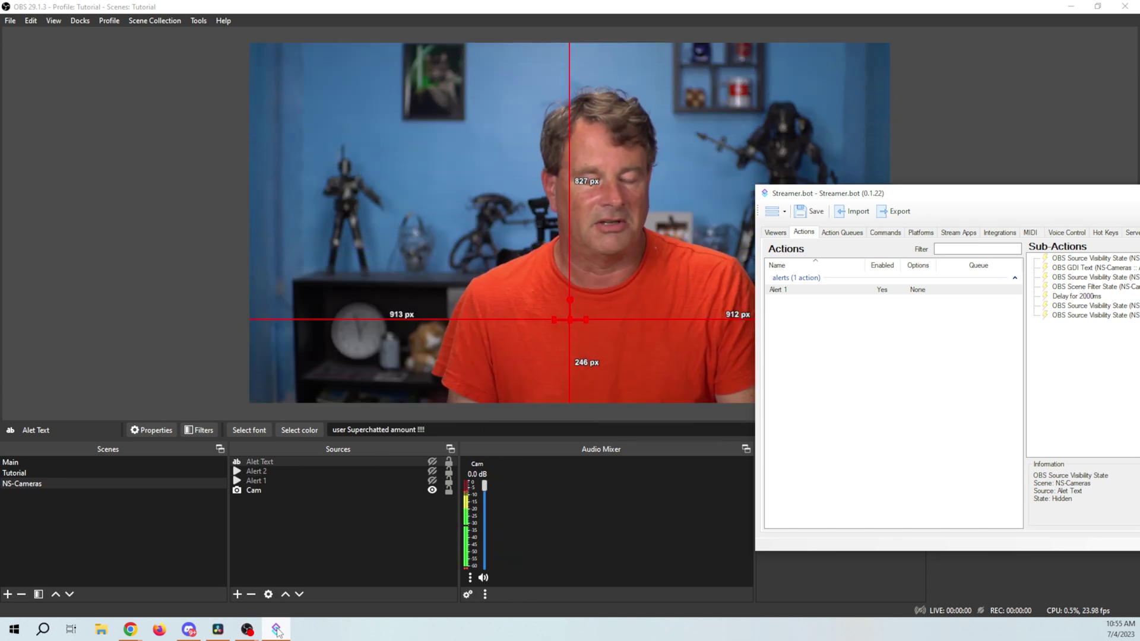
# In OBS, review the playback options and speed in the Alert 1 media source's properties and accept them.
pyautogui.click(262, 481)
pyautogui.rightClick(262, 481)
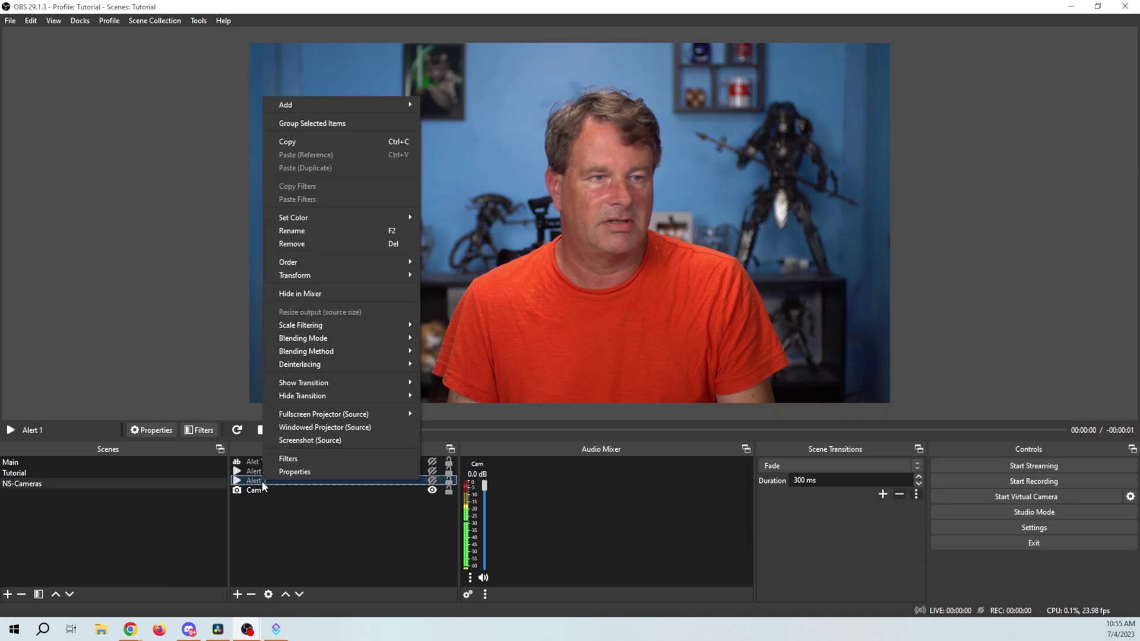
pyautogui.click(295, 472)
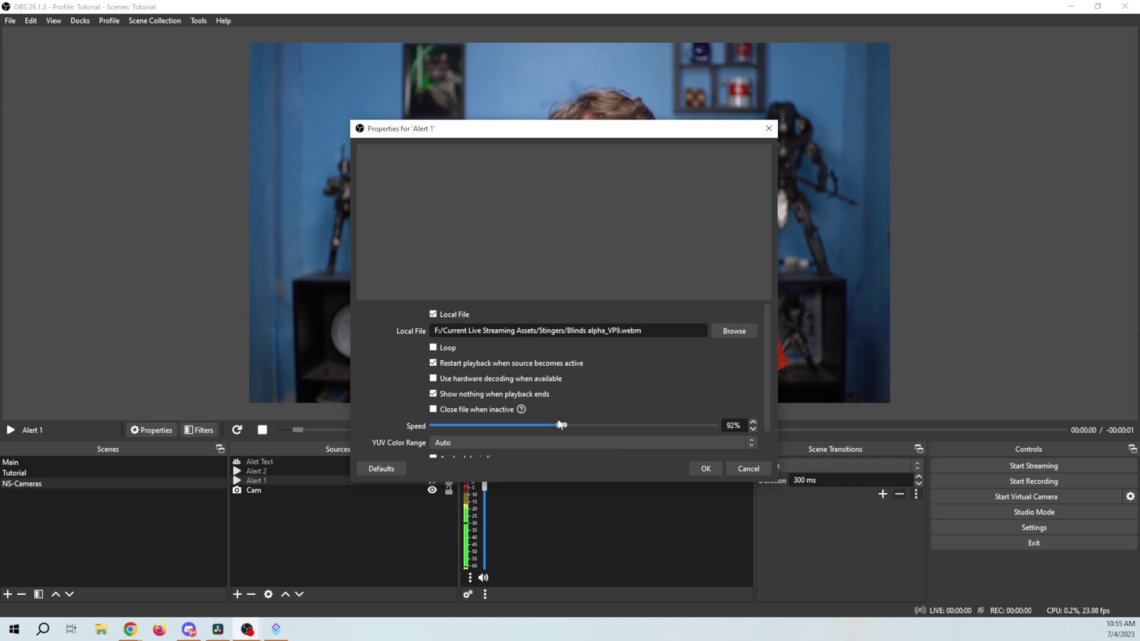
pyautogui.scroll(-1, 590, 394)
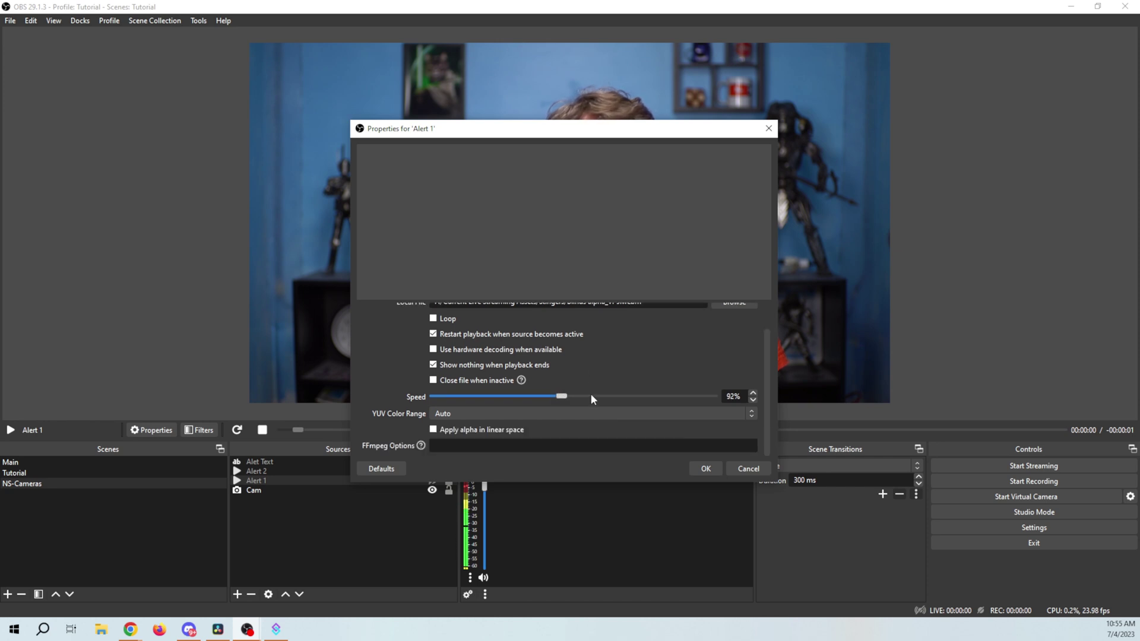
pyautogui.click(705, 468)
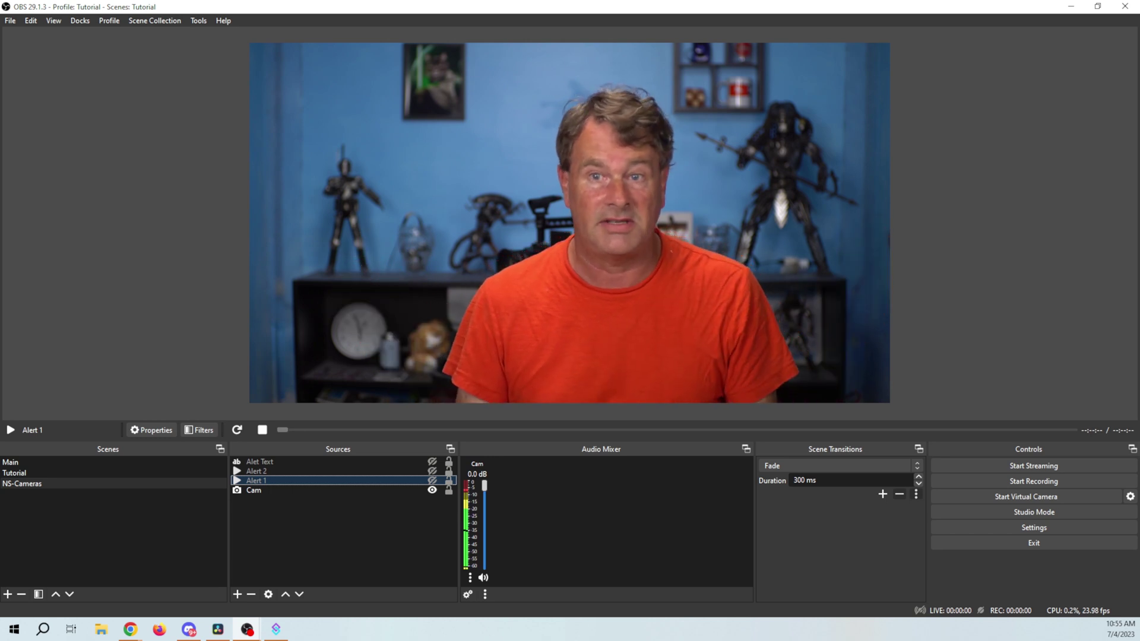
# Switch to Streamer.bot, duplicate the Alert 1 action, and rename the copy Alert 2.
pyautogui.hotkey('alt', 'Tab')
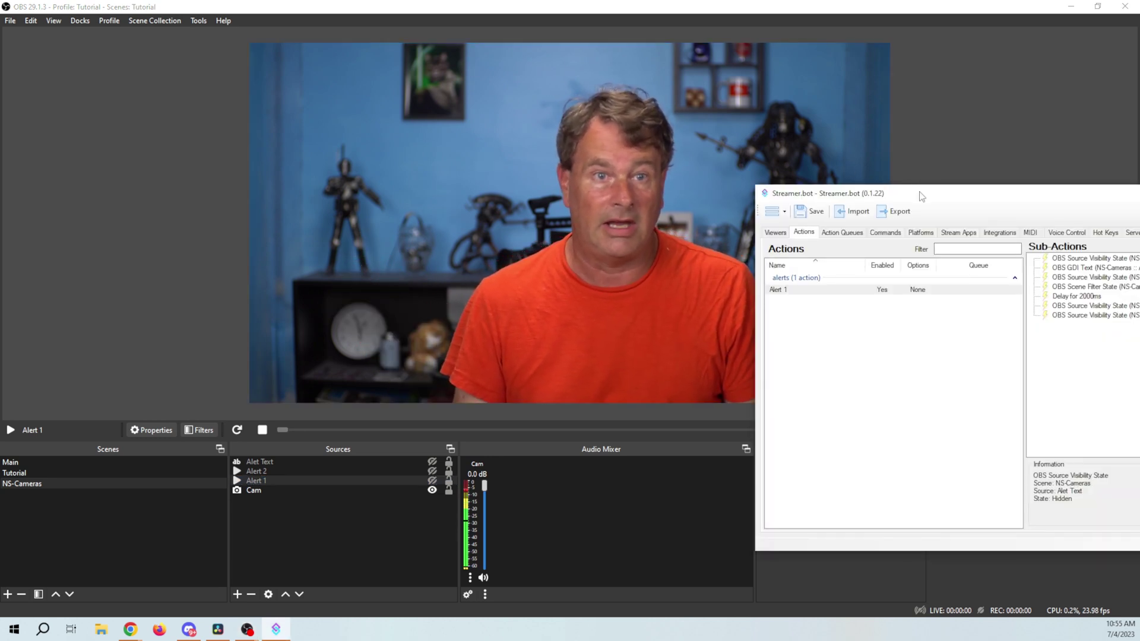
pyautogui.moveTo(921, 196); pyautogui.dragTo(595, 152)
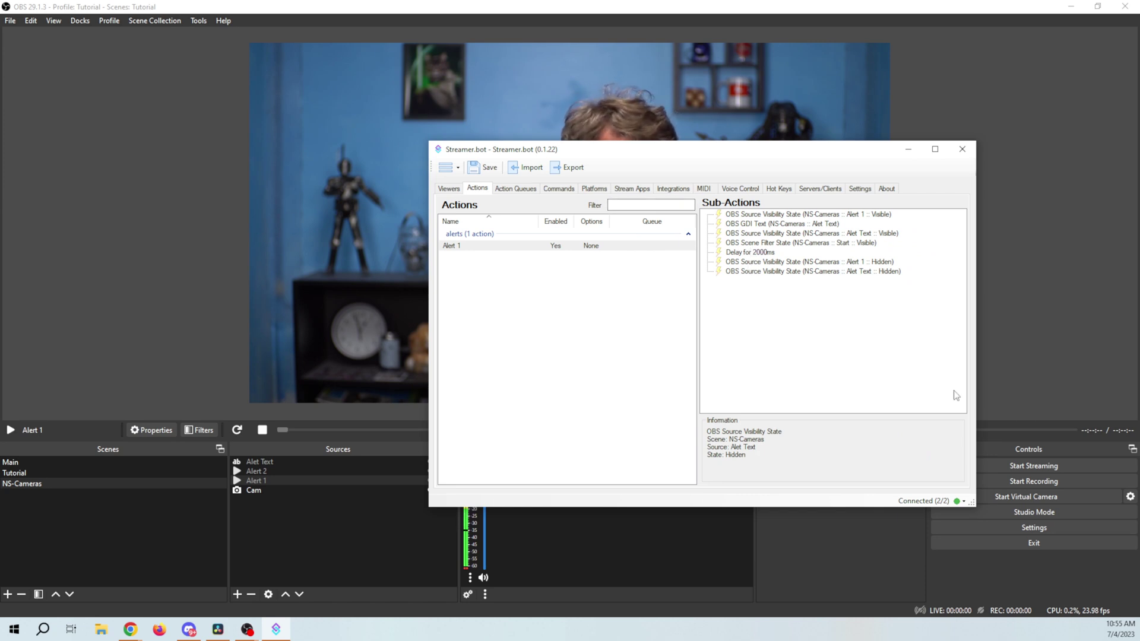
pyautogui.moveTo(704, 153); pyautogui.dragTo(655, 182)
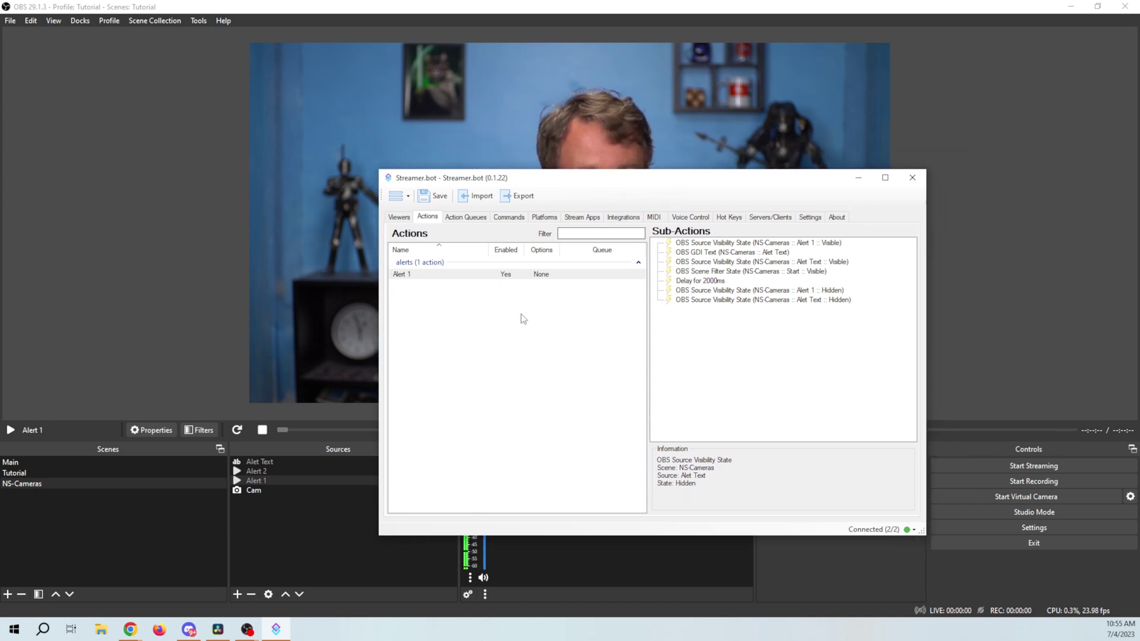
pyautogui.click(416, 276)
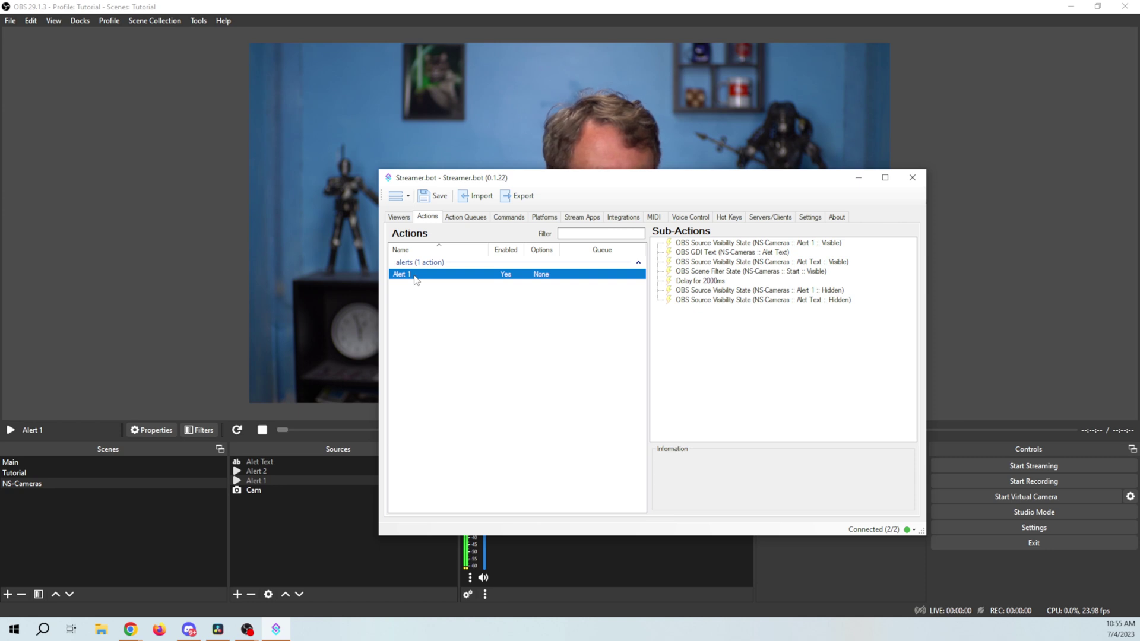
pyautogui.rightClick(416, 276)
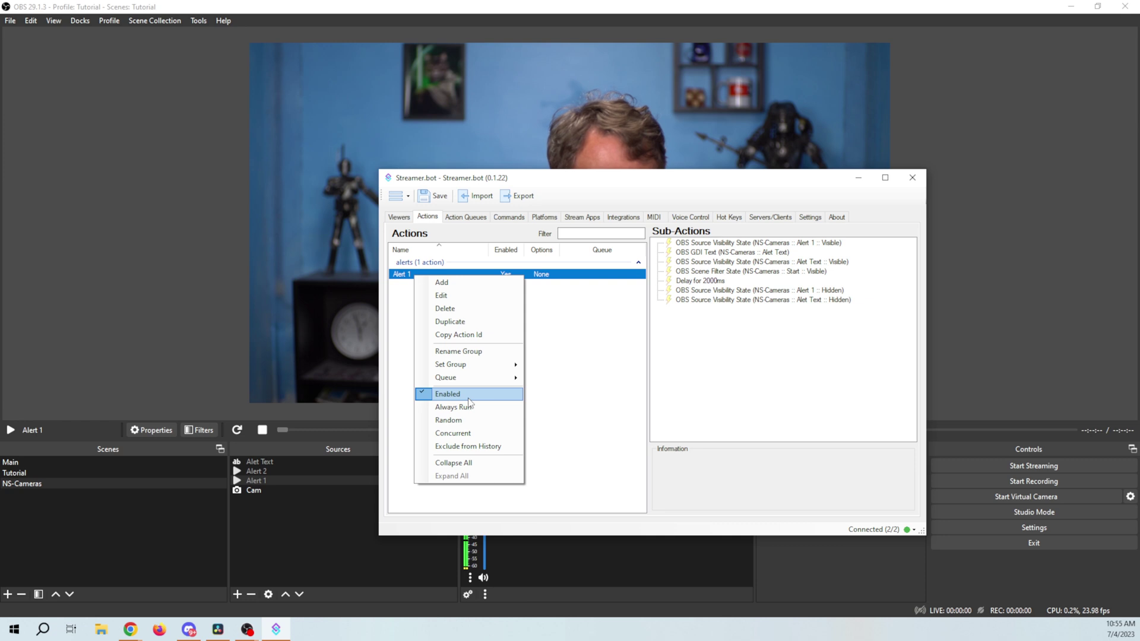
pyautogui.click(457, 321)
pyautogui.doubleClick(419, 285)
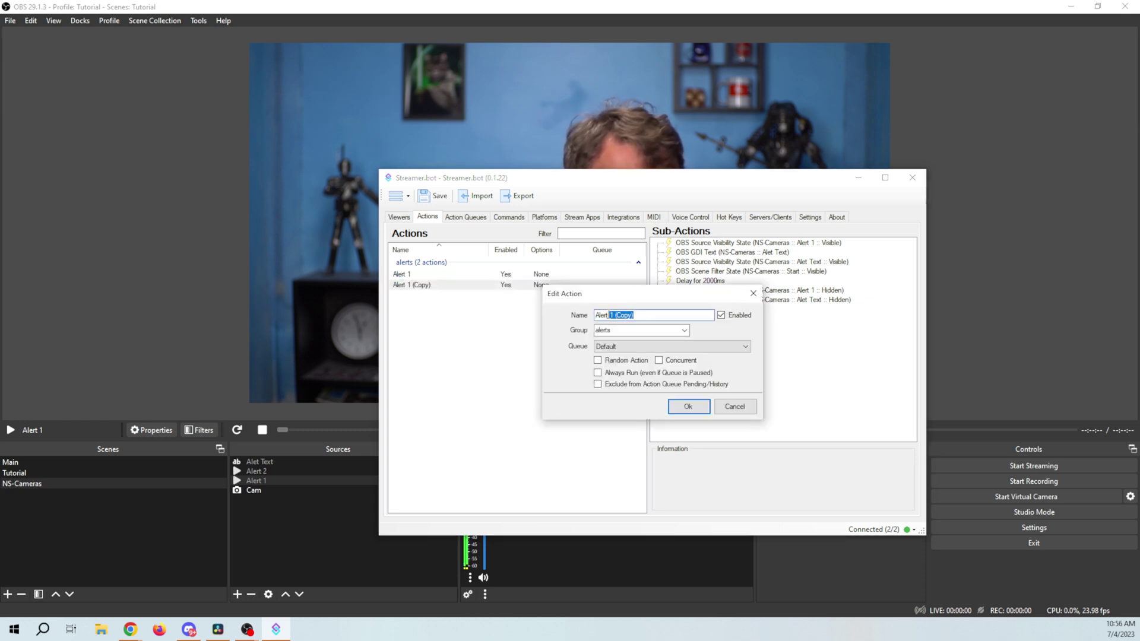
pyautogui.write('2')
pyautogui.click(677, 407)
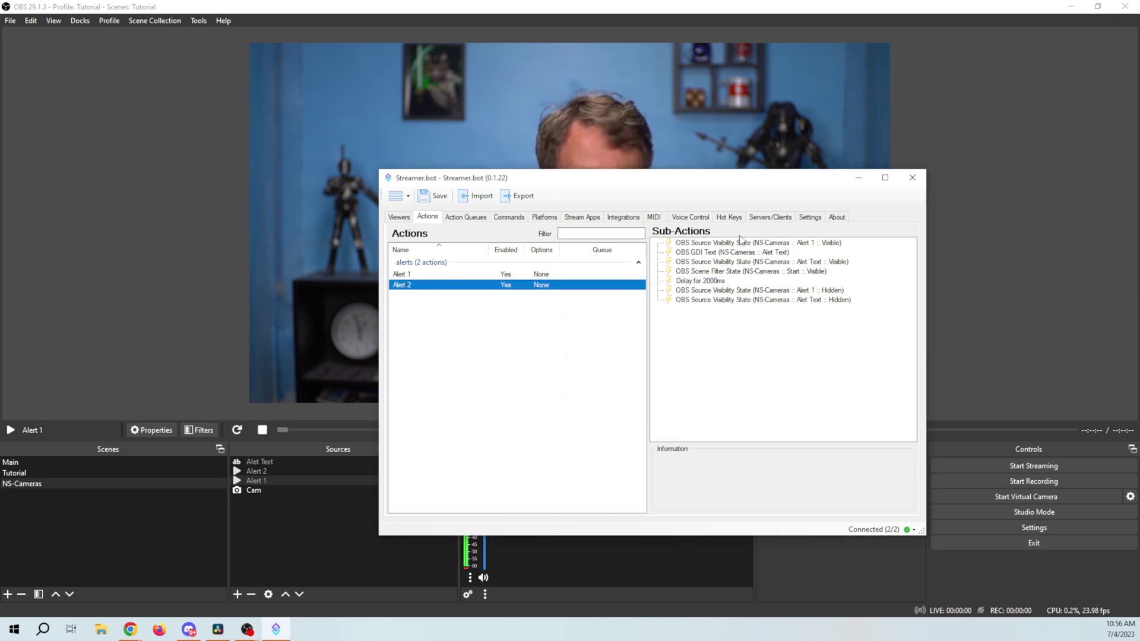
# In the Alert 2 action, set the source to Alert 2 in both OBS visibility sub-actions that target Alert 1, the Visible and the Hidden one.
pyautogui.doubleClick(788, 243)
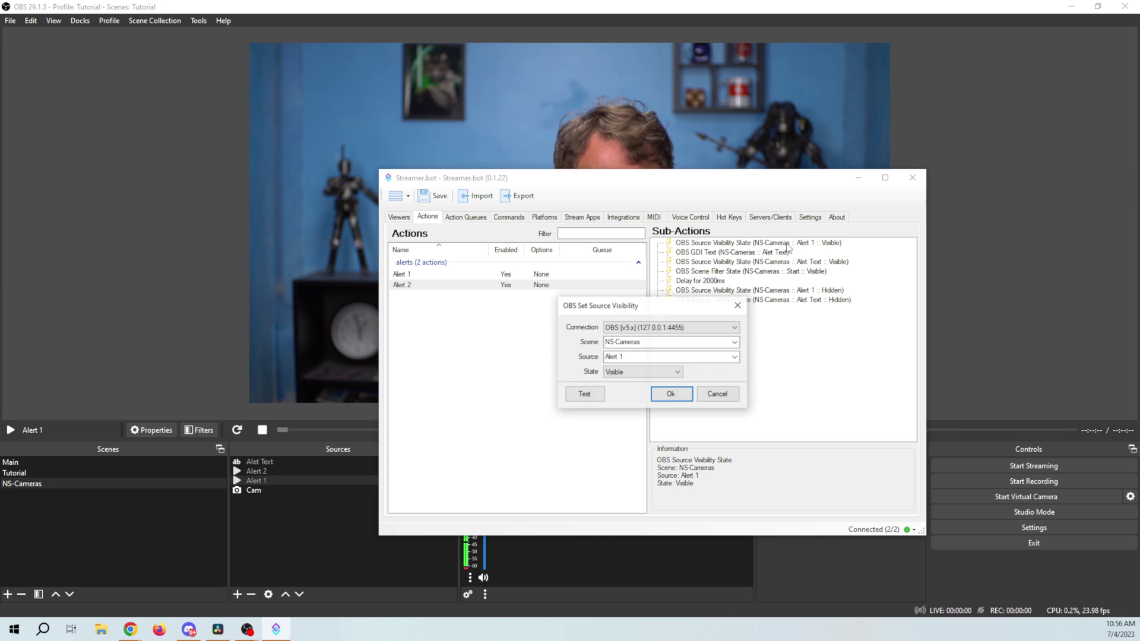
pyautogui.click(735, 357)
pyautogui.click(656, 380)
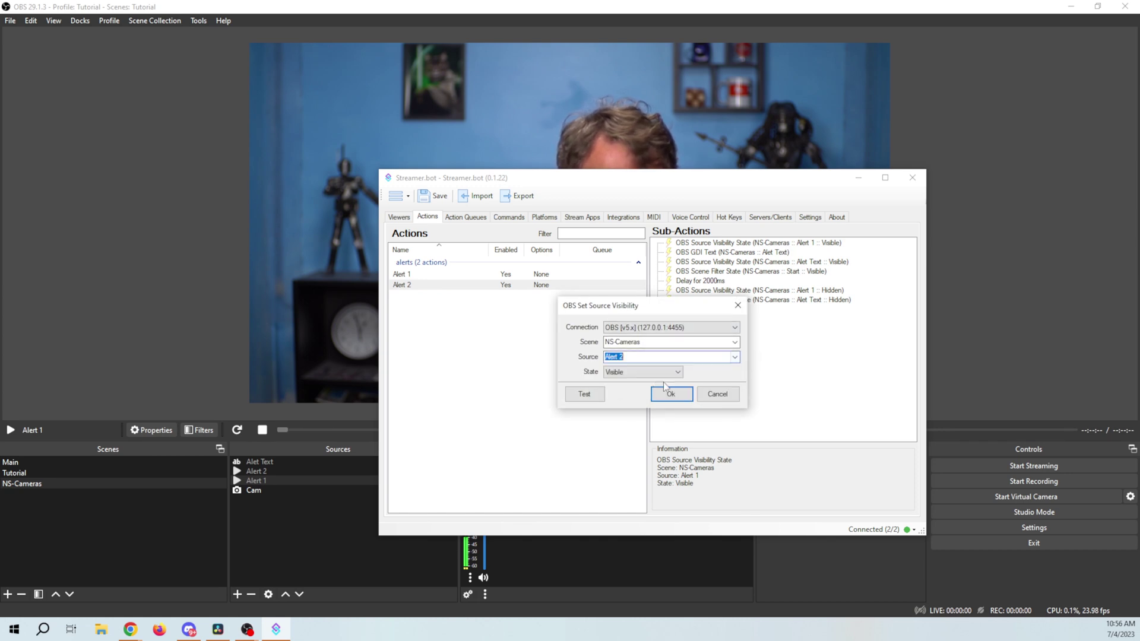
pyautogui.click(672, 394)
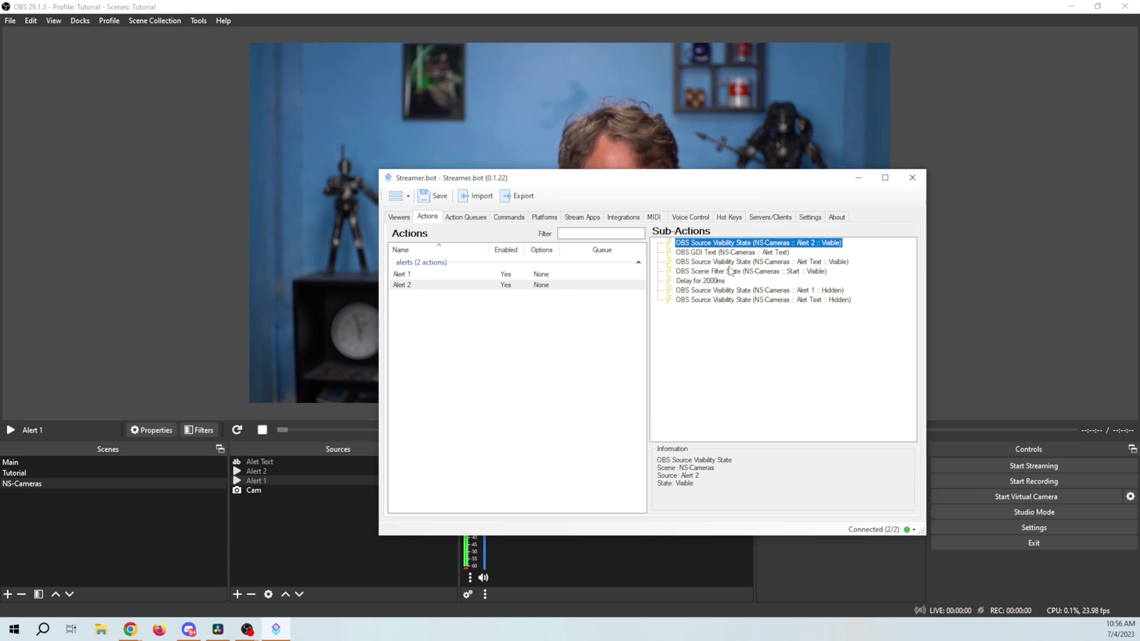
pyautogui.doubleClick(734, 291)
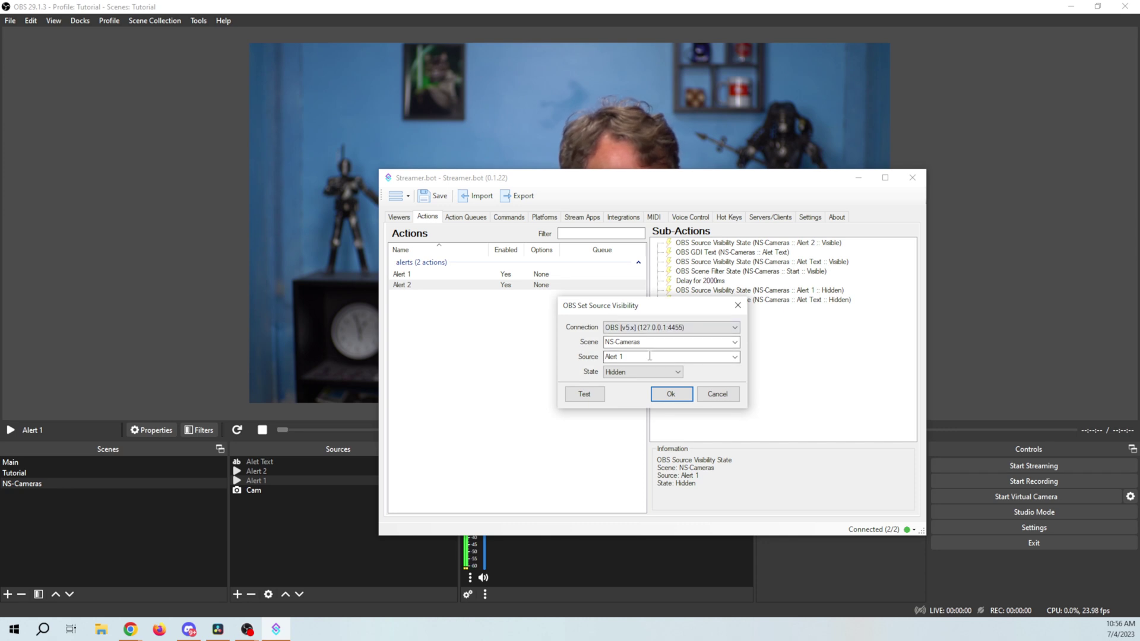
pyautogui.click(734, 357)
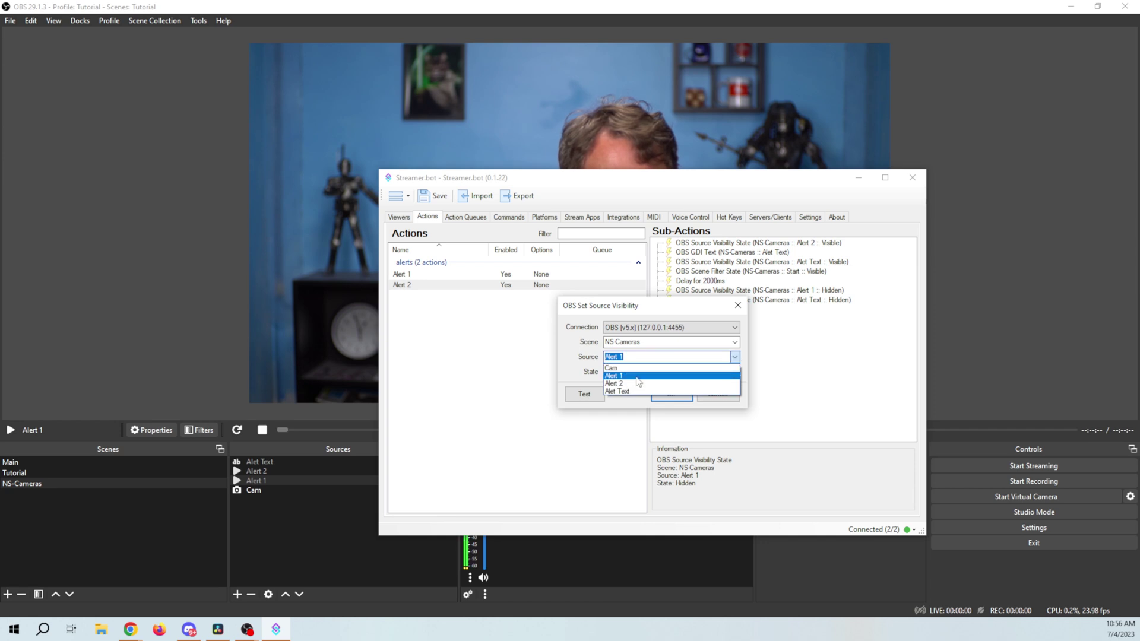
pyautogui.click(637, 384)
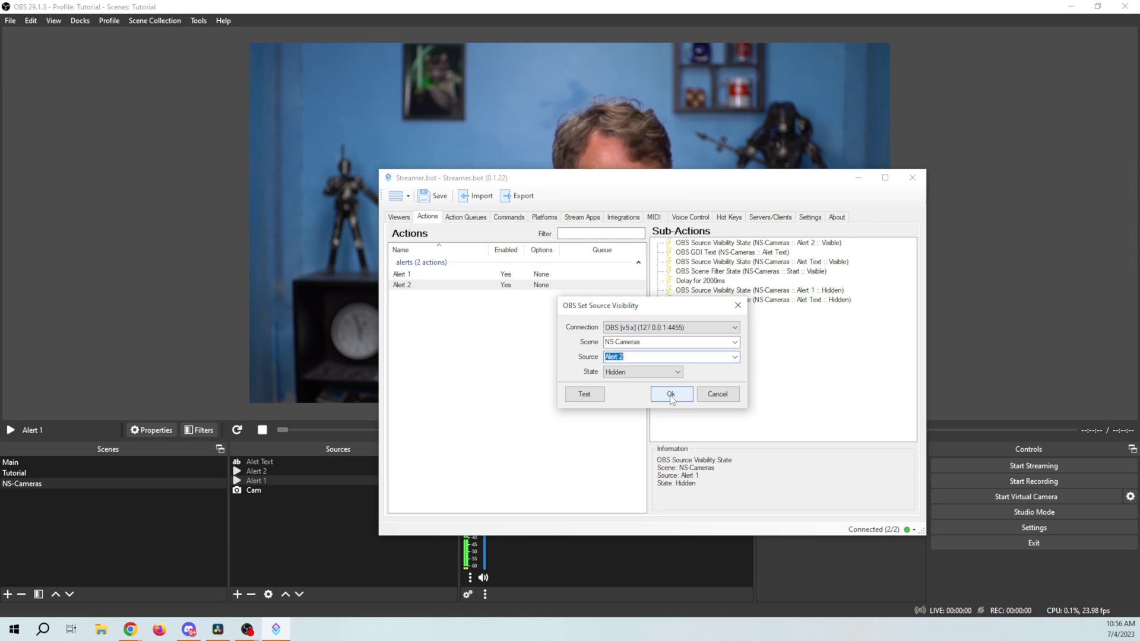
pyautogui.click(671, 394)
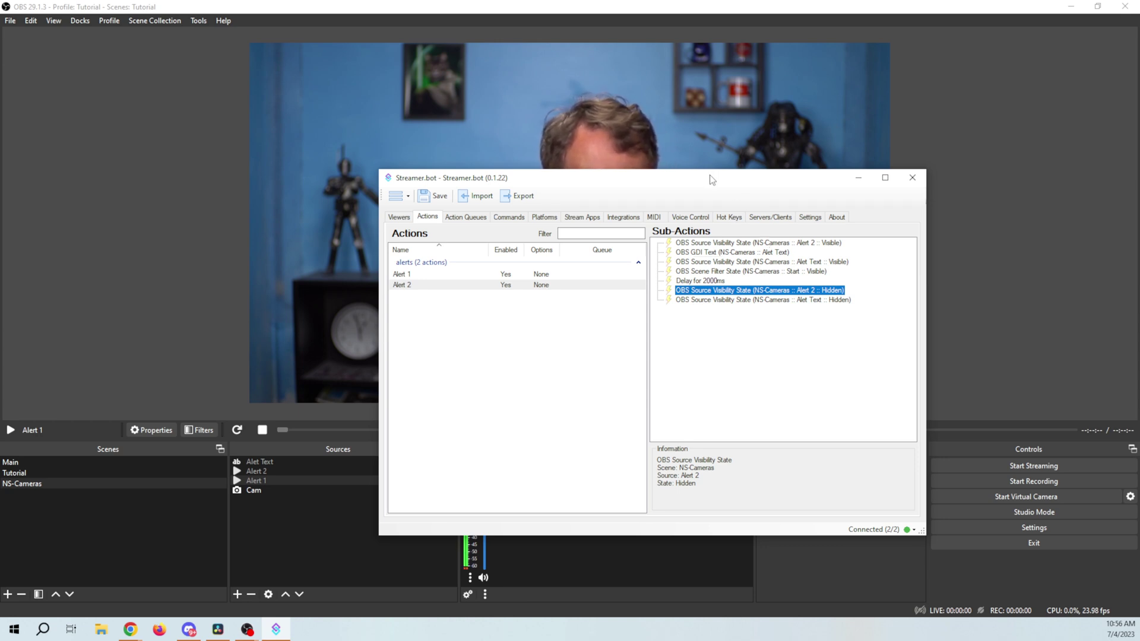
# Reassign the "alert" voice control command to the Alert 2 action and uncover the OBS preview.
pyautogui.moveTo(711, 179); pyautogui.dragTo(911, 180)
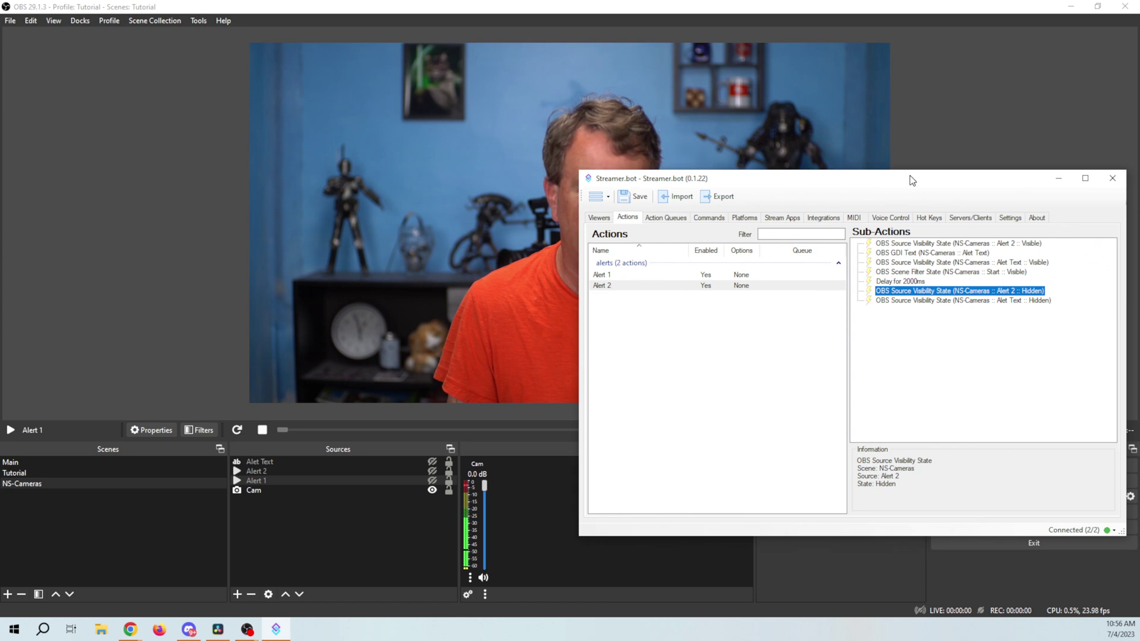
pyautogui.click(888, 221)
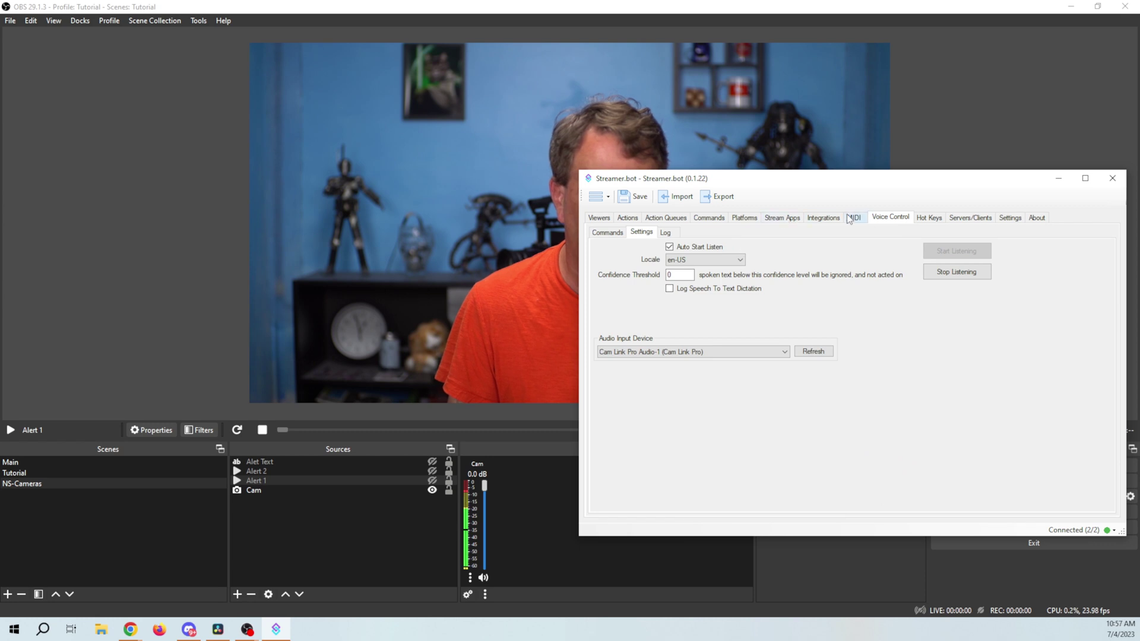
pyautogui.click(623, 236)
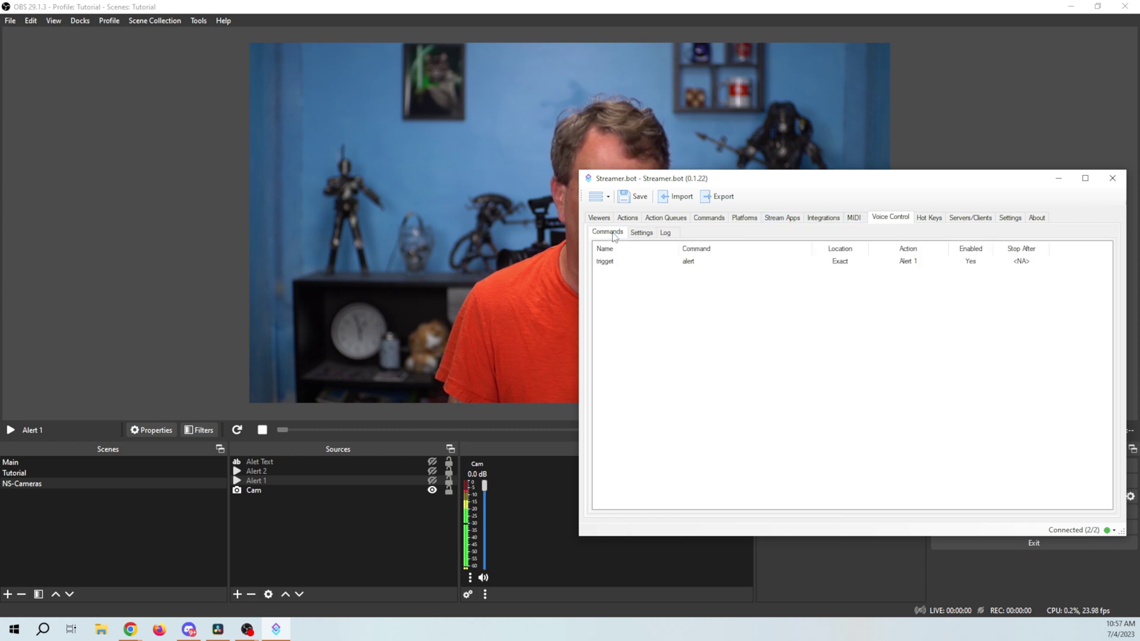
pyautogui.doubleClick(675, 263)
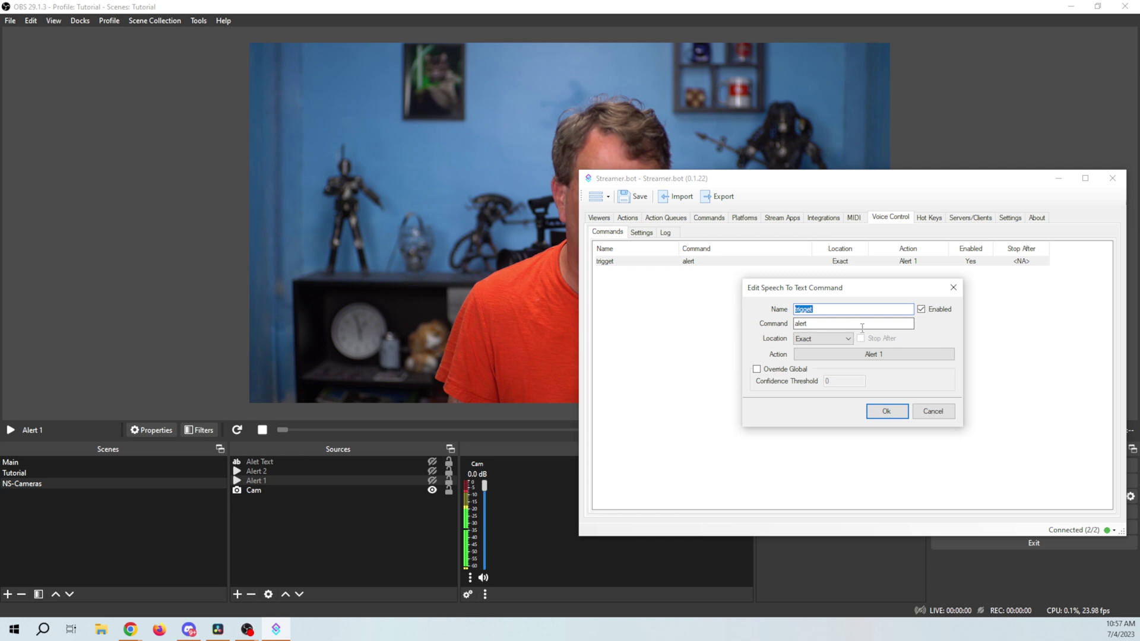
pyautogui.click(862, 354)
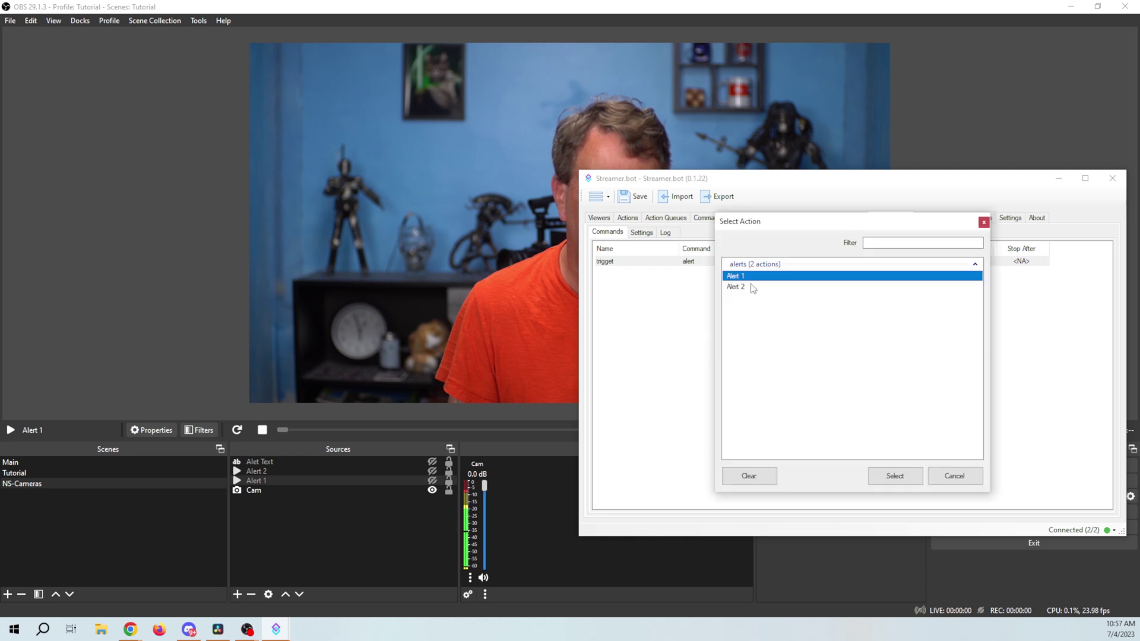
pyautogui.click(754, 287)
pyautogui.click(891, 475)
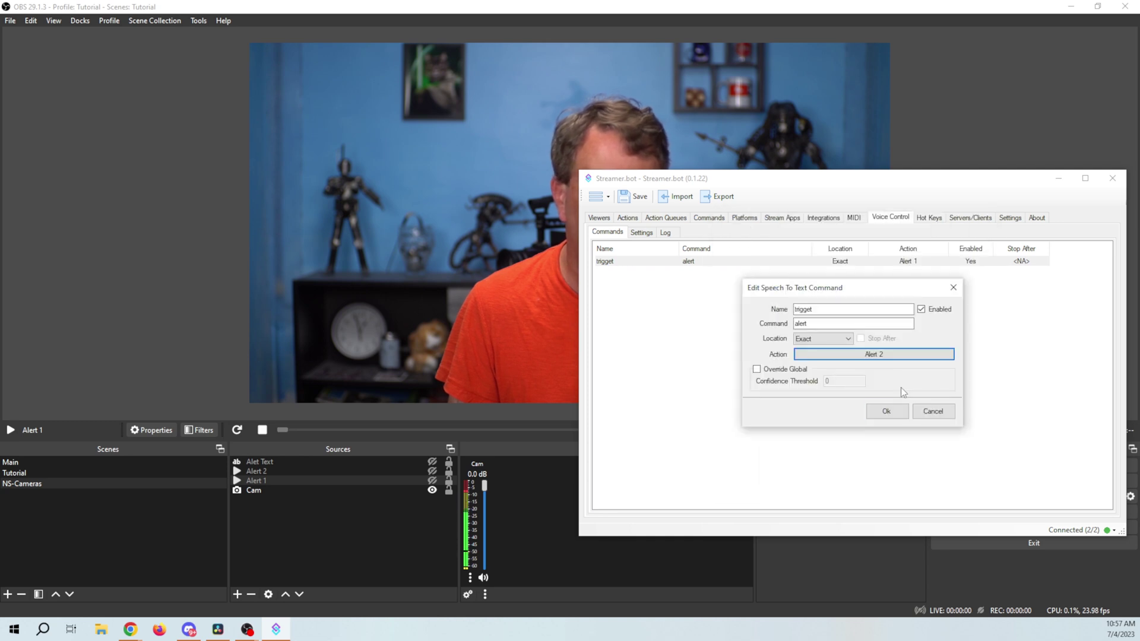
pyautogui.click(887, 411)
pyautogui.moveTo(926, 187); pyautogui.dragTo(936, 154)
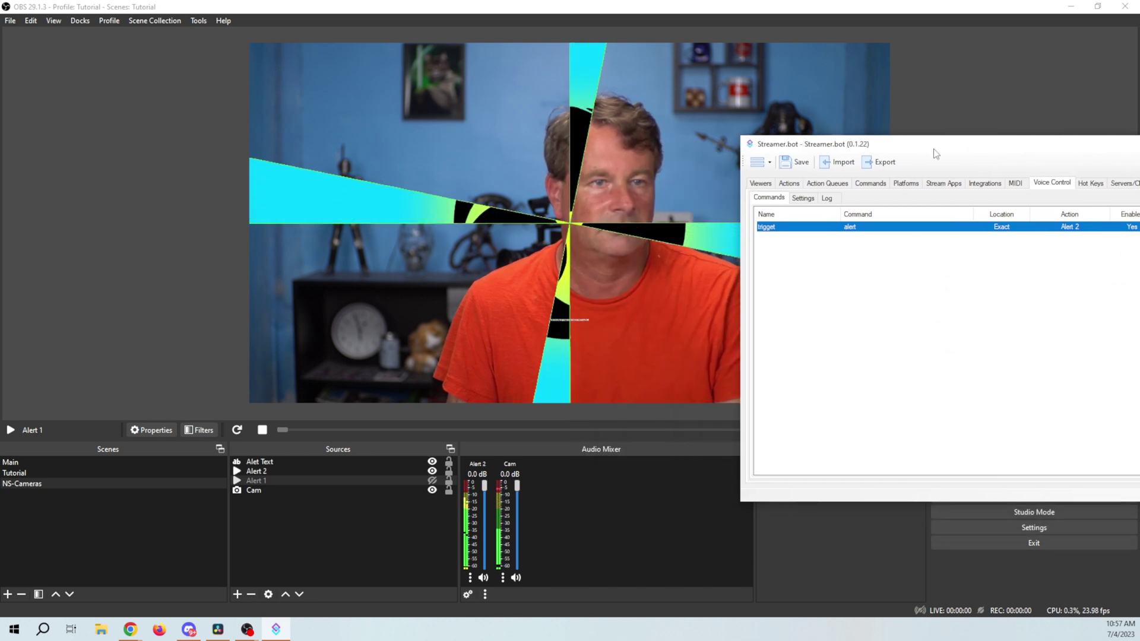
# Set the Delay sub-action of the Alert 2 action to 4000 ms and move the window clear of the OBS preview.
pyautogui.moveTo(935, 154); pyautogui.dragTo(703, 136)
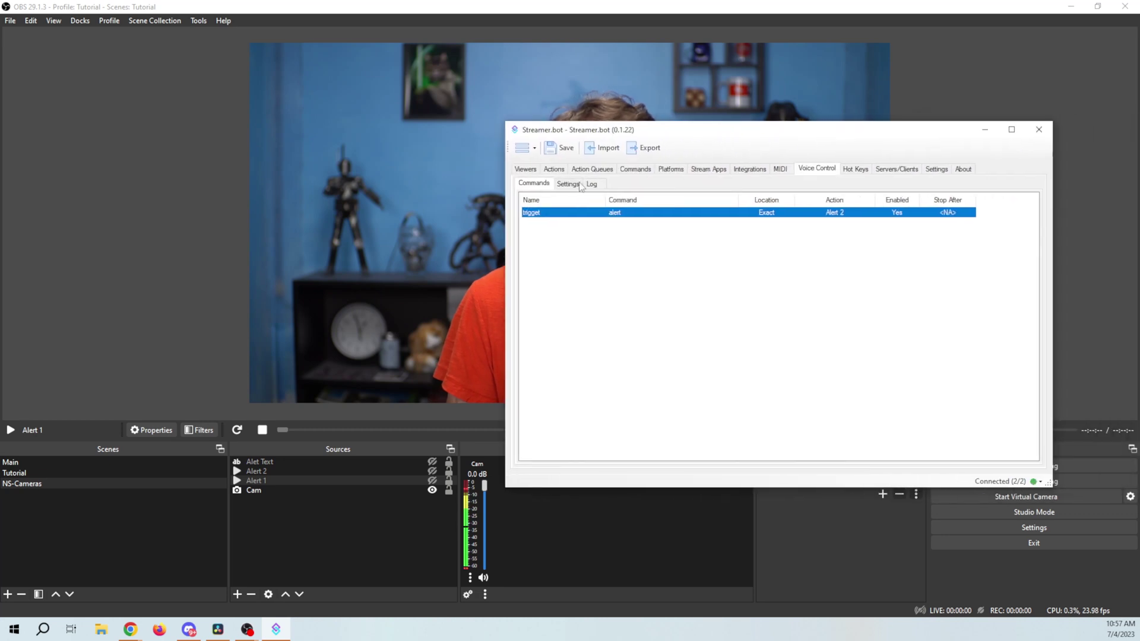
pyautogui.click(552, 171)
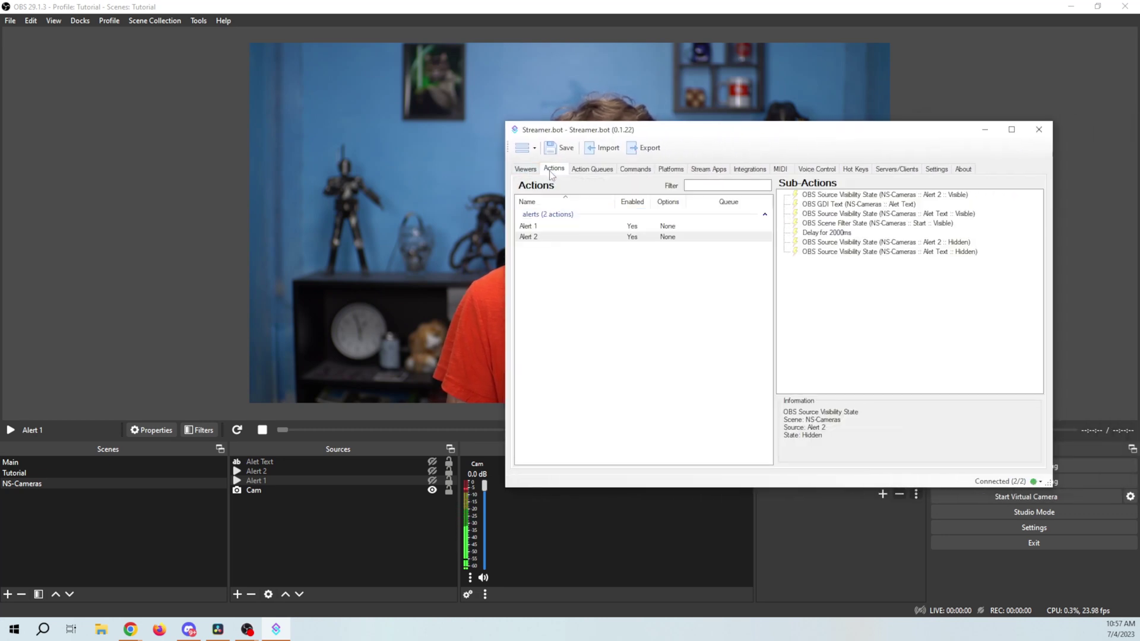
pyautogui.click(828, 235)
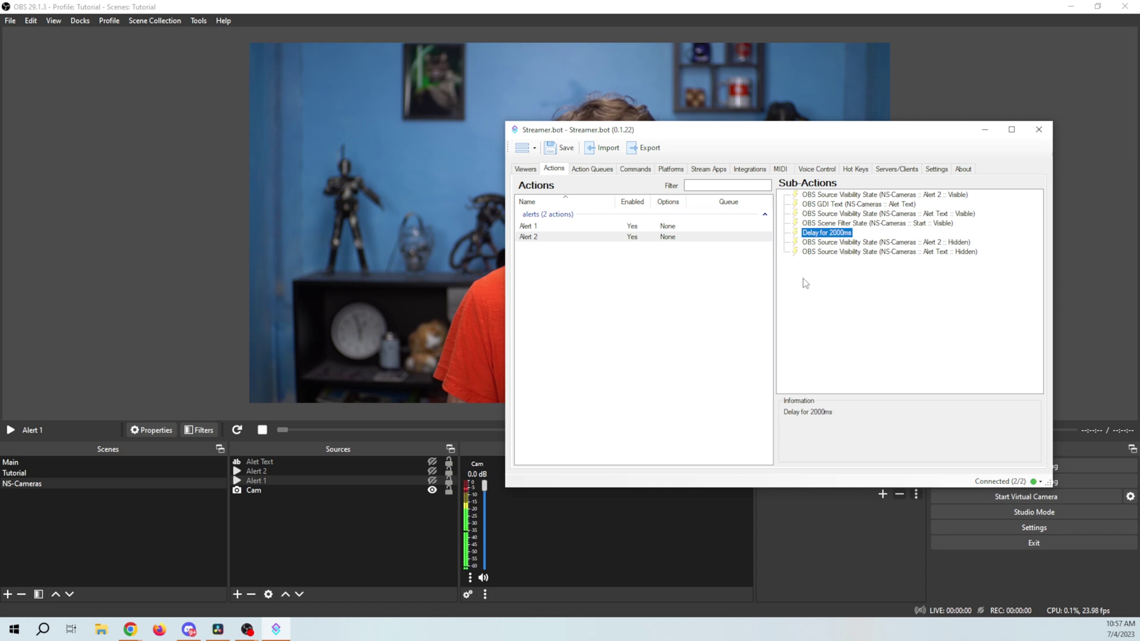
pyautogui.doubleClick(821, 234)
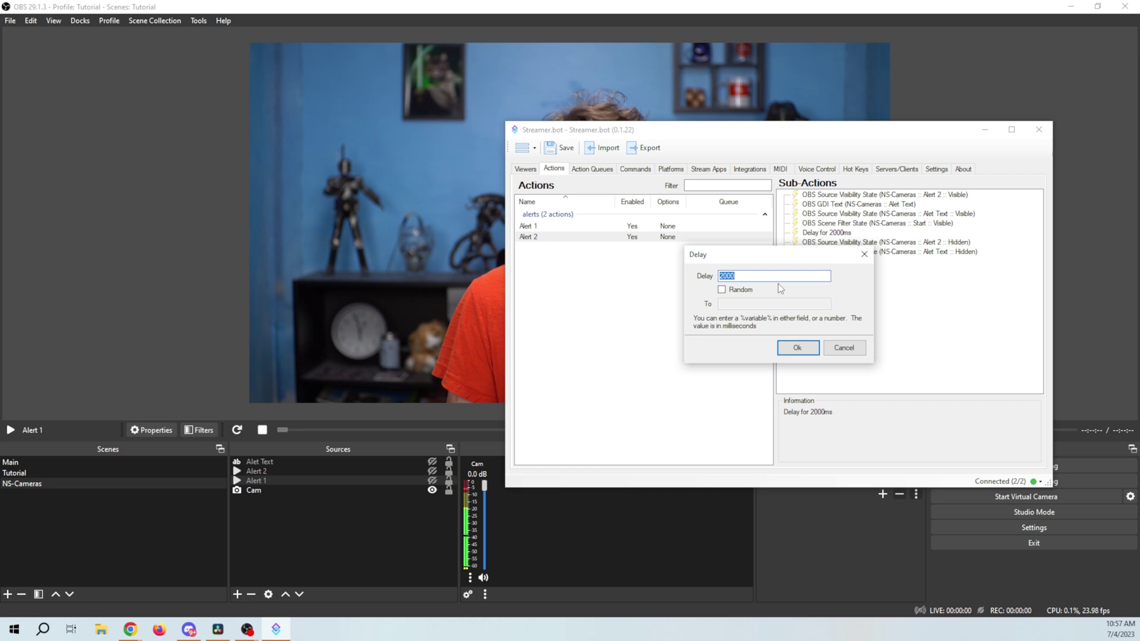
pyautogui.write('4')
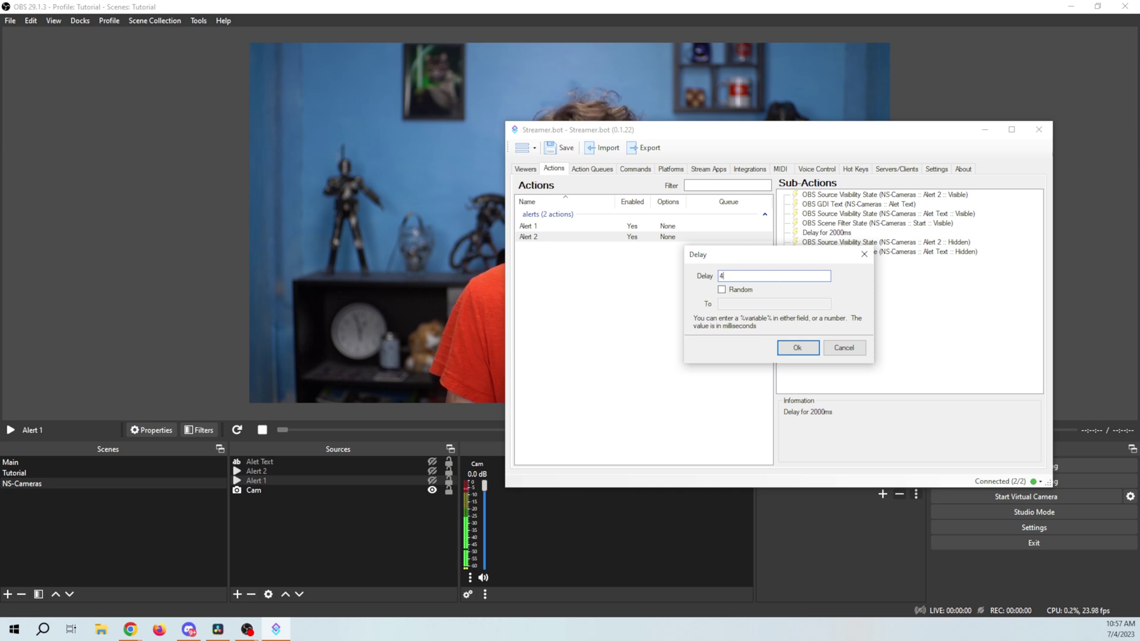
pyautogui.click(796, 348)
pyautogui.moveTo(798, 137); pyautogui.dragTo(1131, 122)
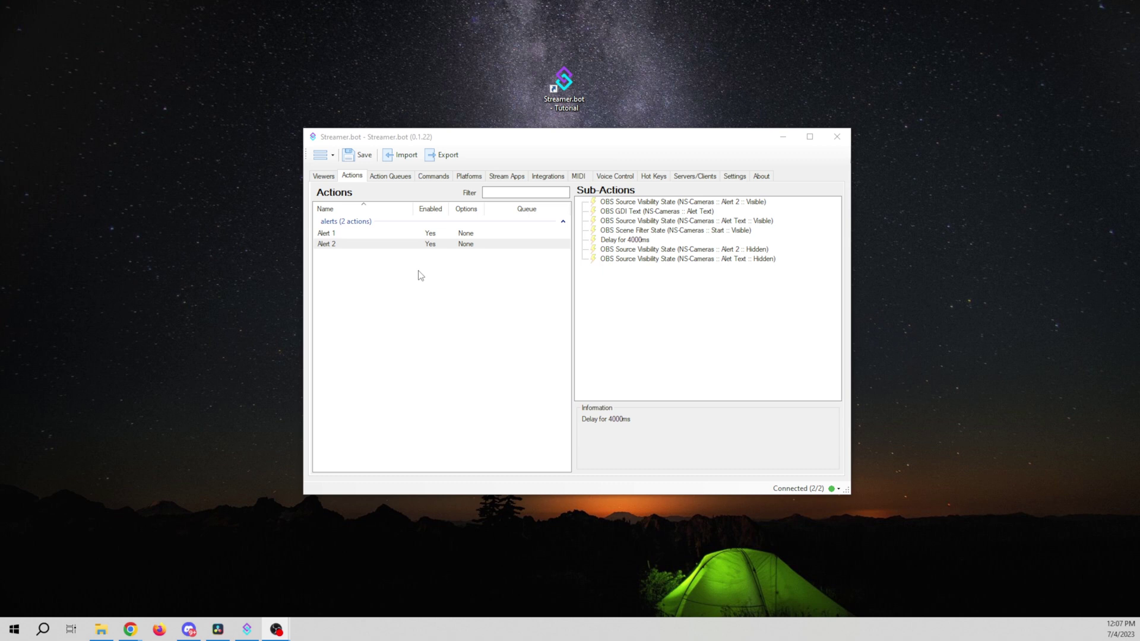
# In the YouTube Super Events settings, add a Super Chat range from 0 to 19.99 and assign it the Alert 1 action.
pyautogui.click(470, 177)
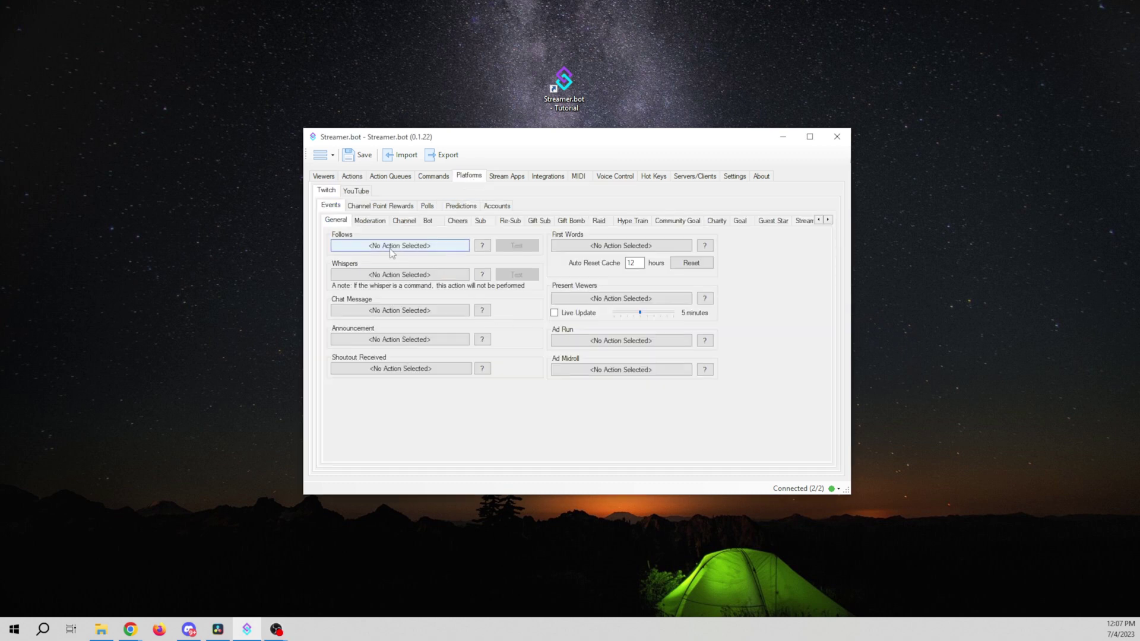
pyautogui.click(356, 190)
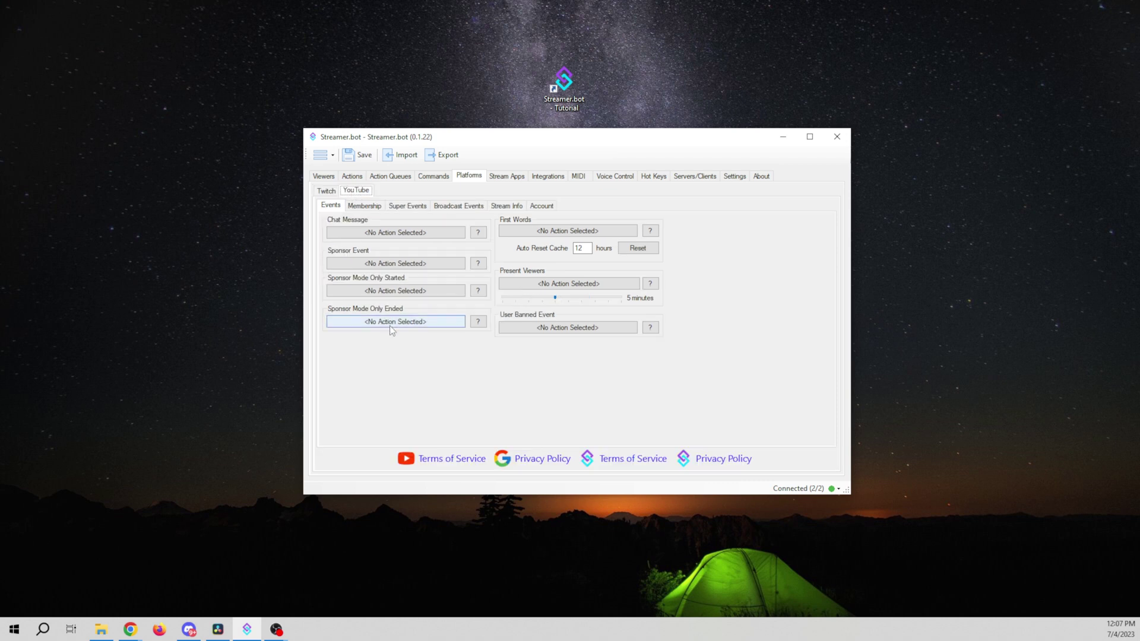
pyautogui.click(406, 209)
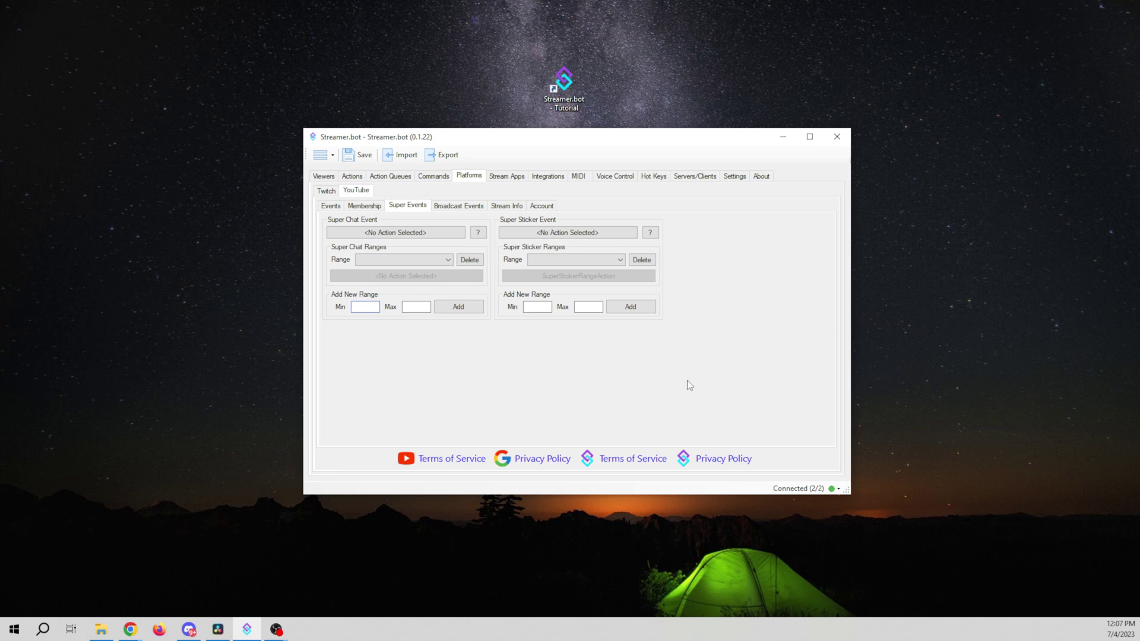
pyautogui.write('0')
pyautogui.write('19.99')
pyautogui.click(463, 307)
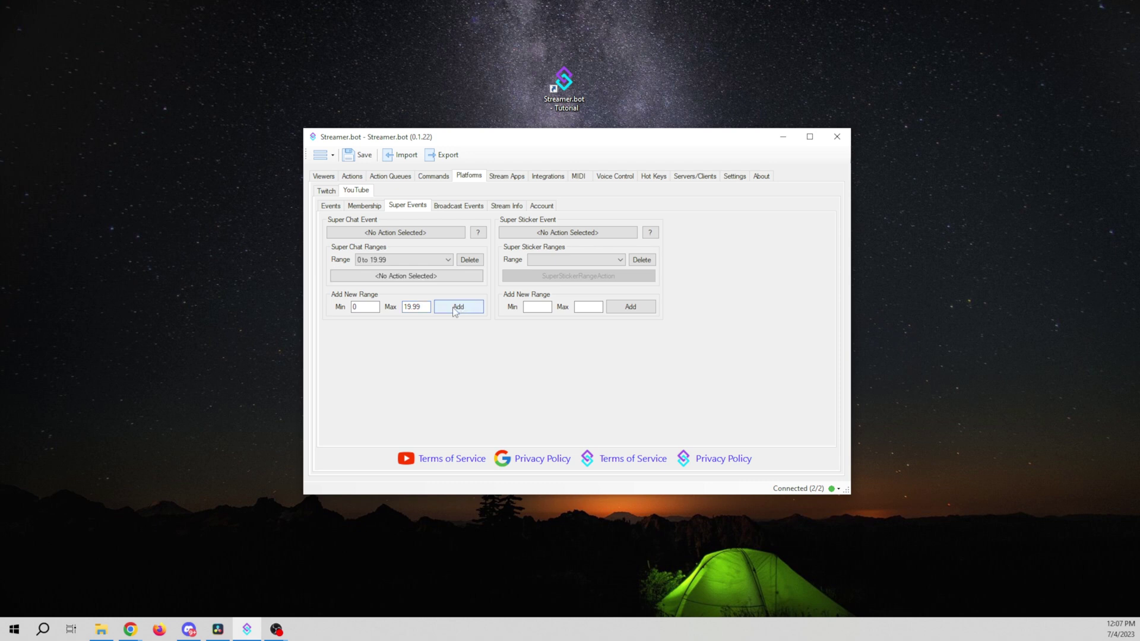
pyautogui.click(411, 277)
pyautogui.click(469, 236)
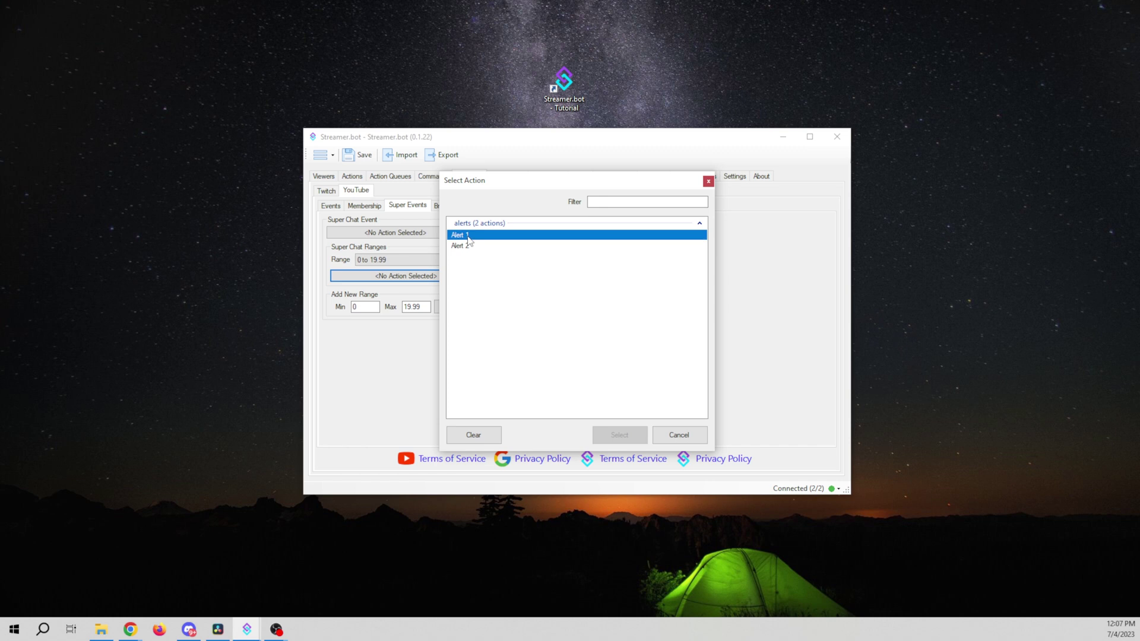
pyautogui.click(608, 432)
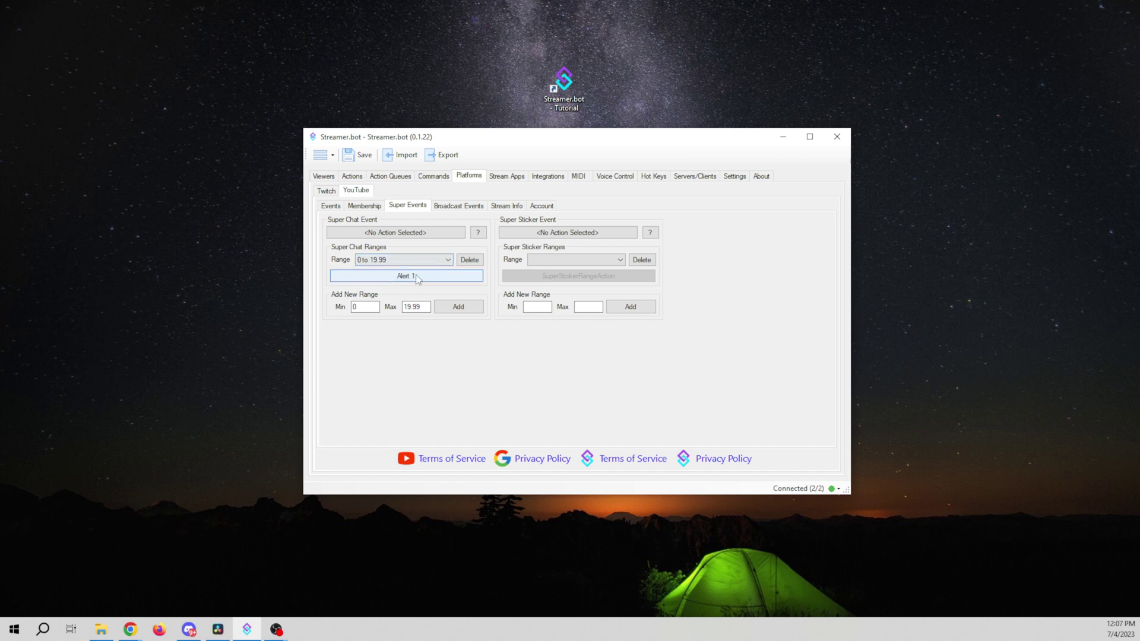
# Add a Super Chat range from 20 to 1000 and assign it the Alert 2 action.
pyautogui.click(372, 307)
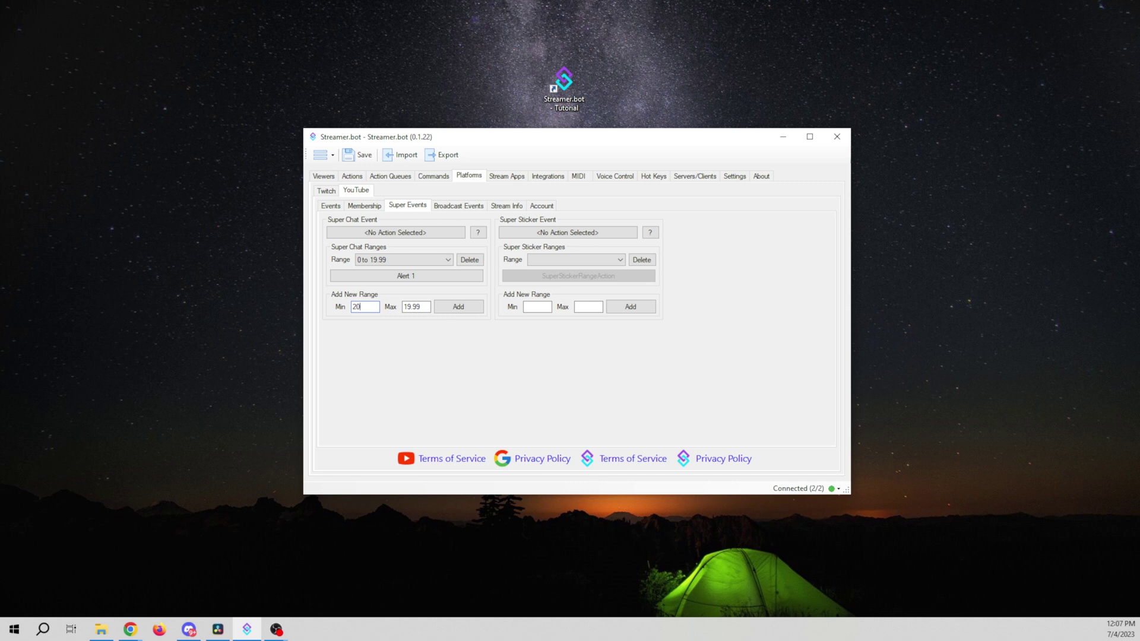
pyautogui.press('Tab')
pyautogui.write('1')
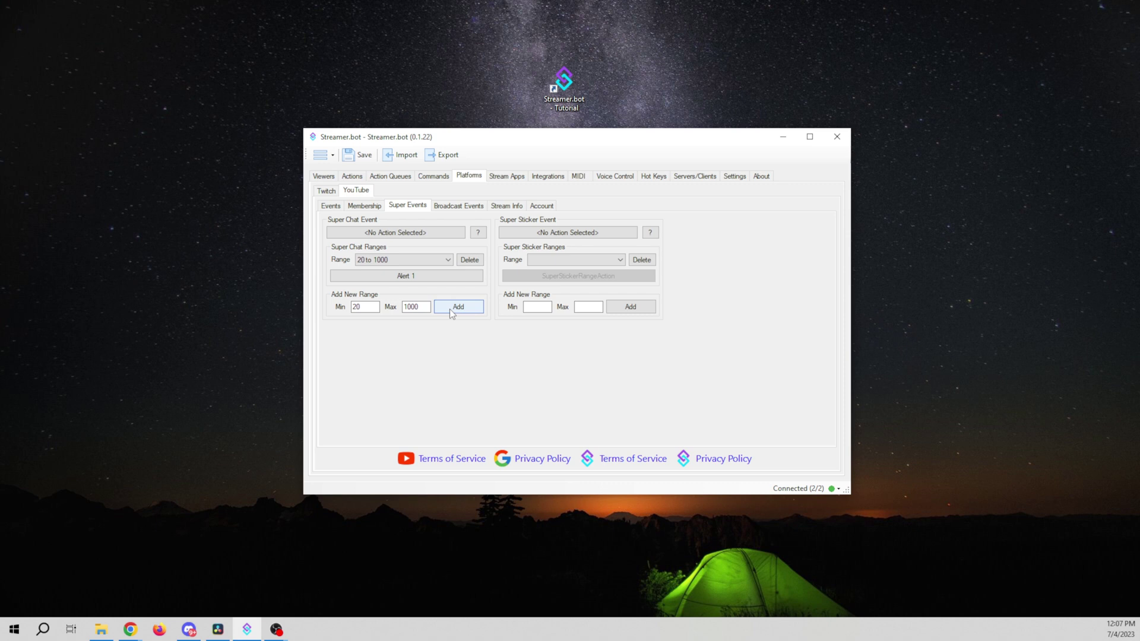
pyautogui.click(430, 276)
pyautogui.click(461, 246)
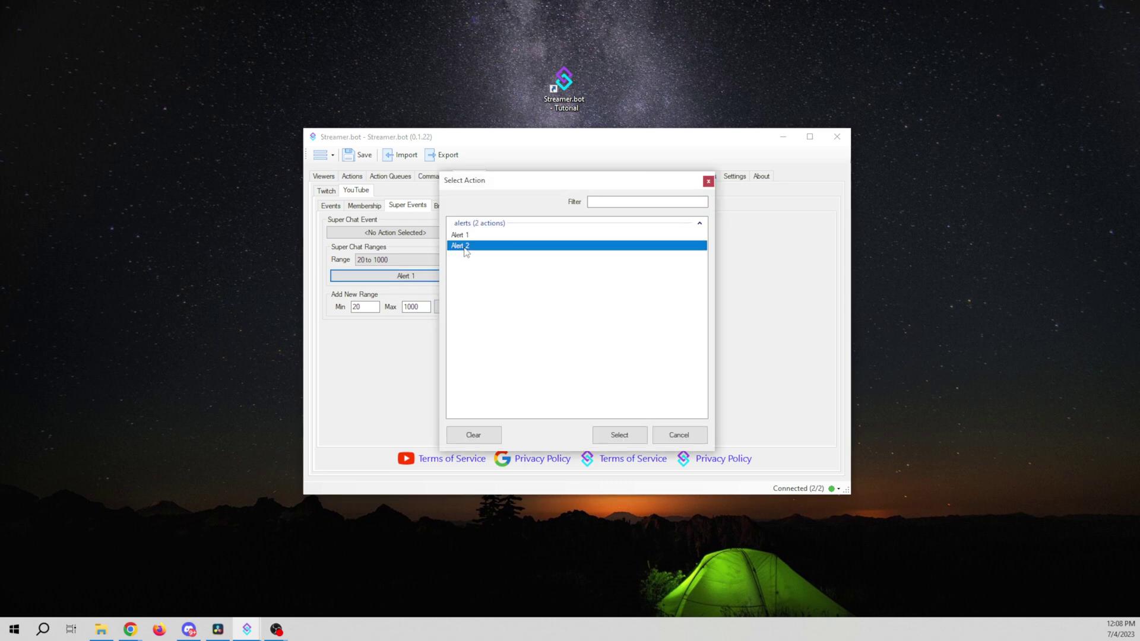
pyautogui.click(621, 435)
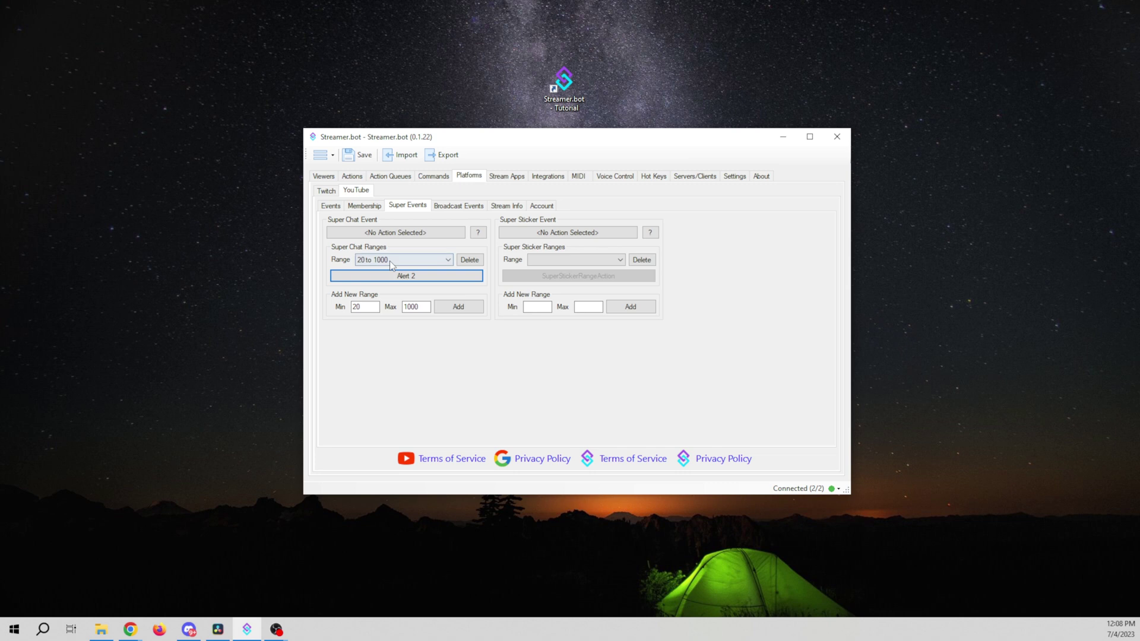
# Check the actions assigned to the 0 to 19.99 and 20 to 1000 Super Chat ranges, and return to the actions list.
pyautogui.click(419, 259)
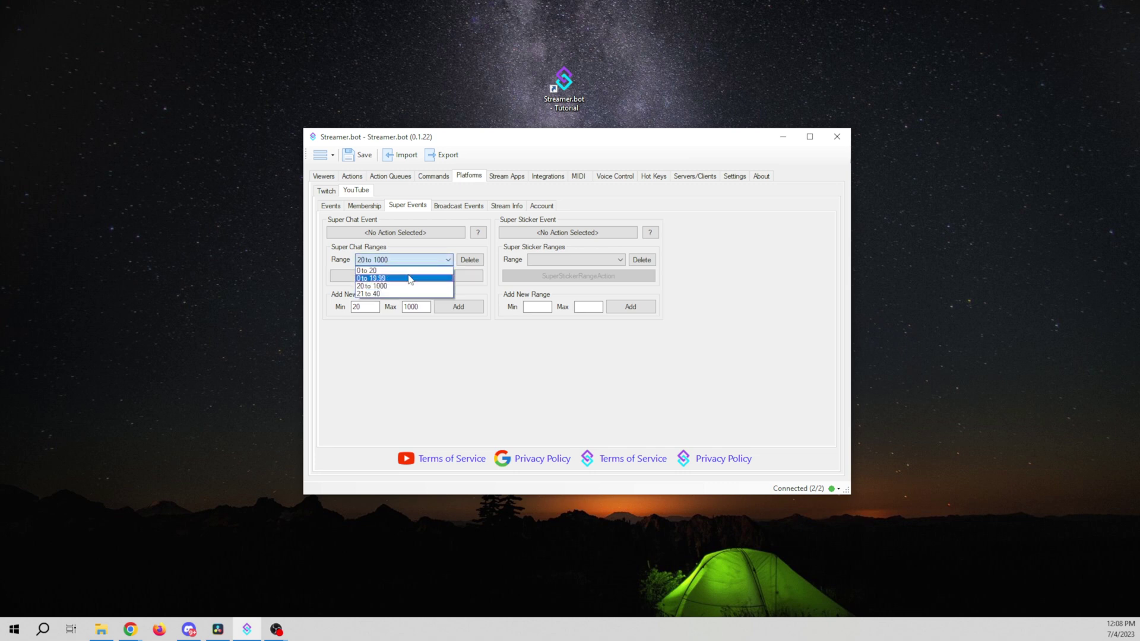
pyautogui.click(404, 278)
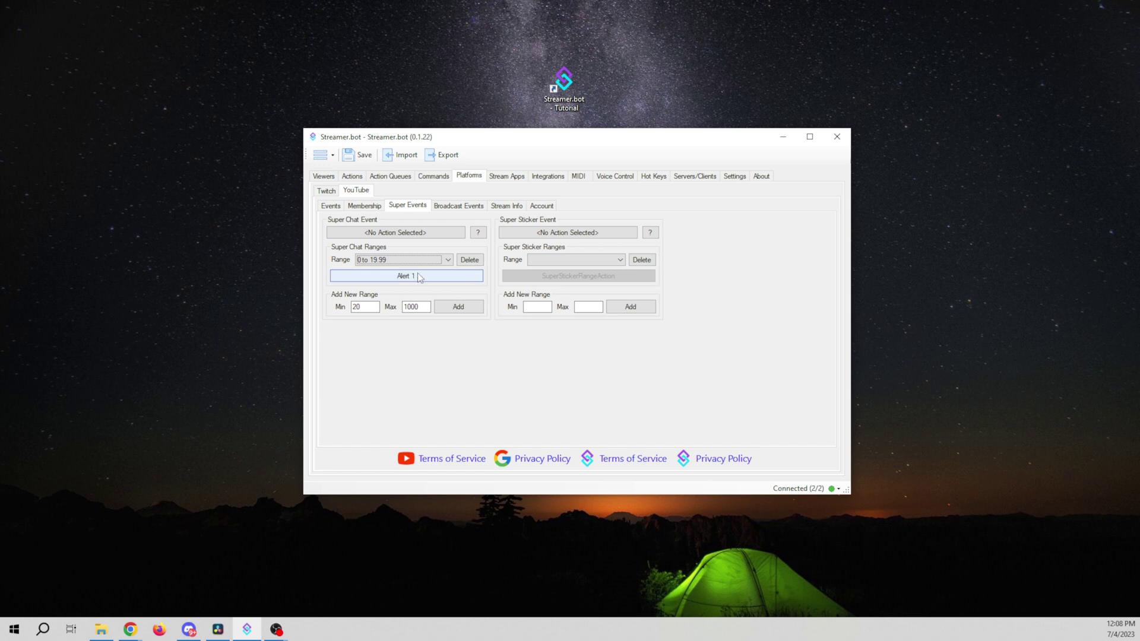
pyautogui.click(416, 260)
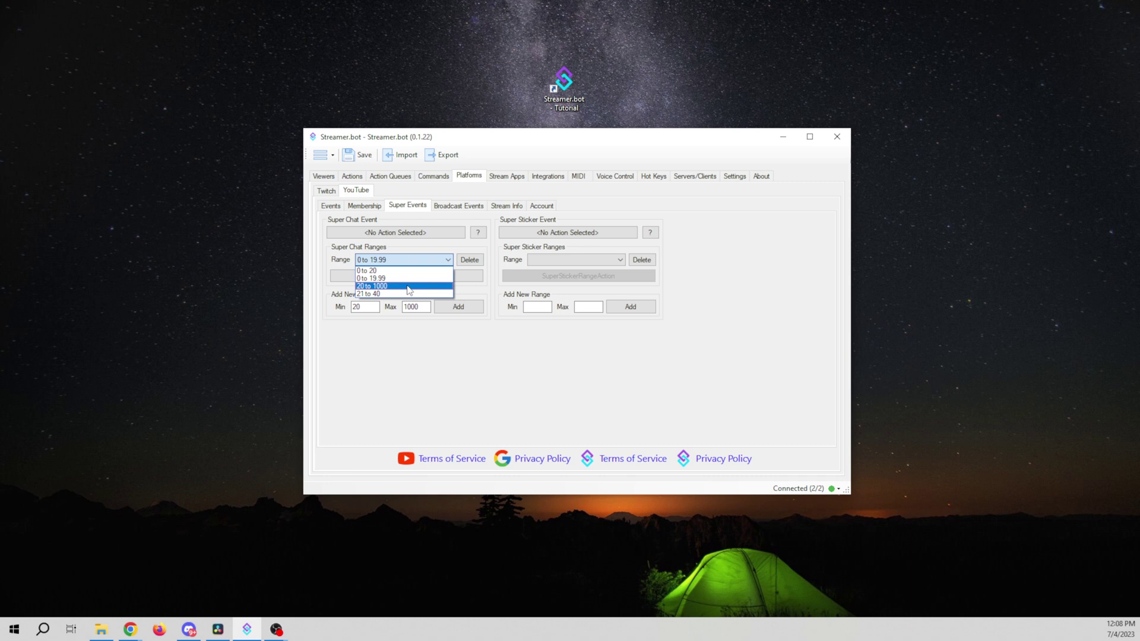
pyautogui.click(409, 290)
pyautogui.click(415, 260)
pyautogui.click(419, 278)
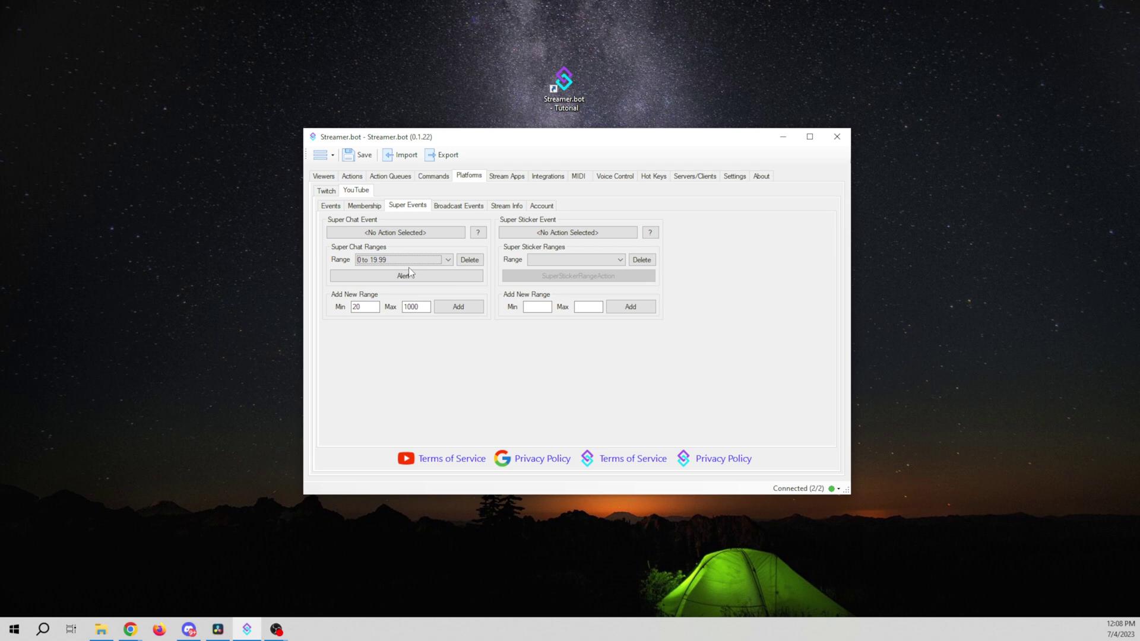
pyautogui.click(353, 177)
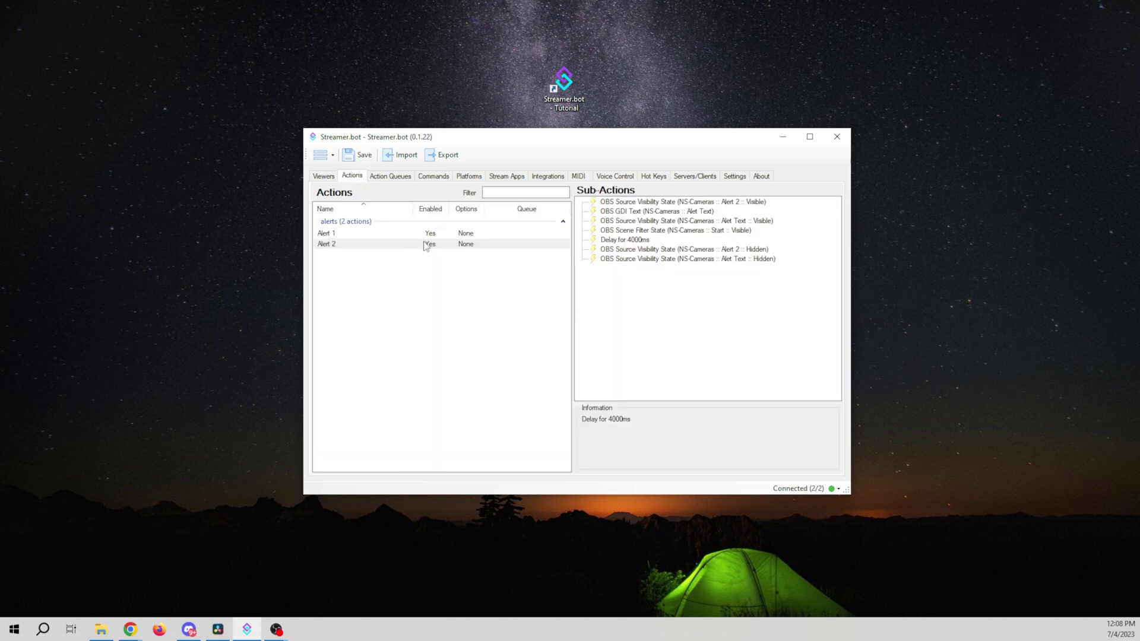
# Look through the OBS connection, the actions list, and the YouTube general, membership and broadcast event triggers that can run actions.
pyautogui.click(517, 181)
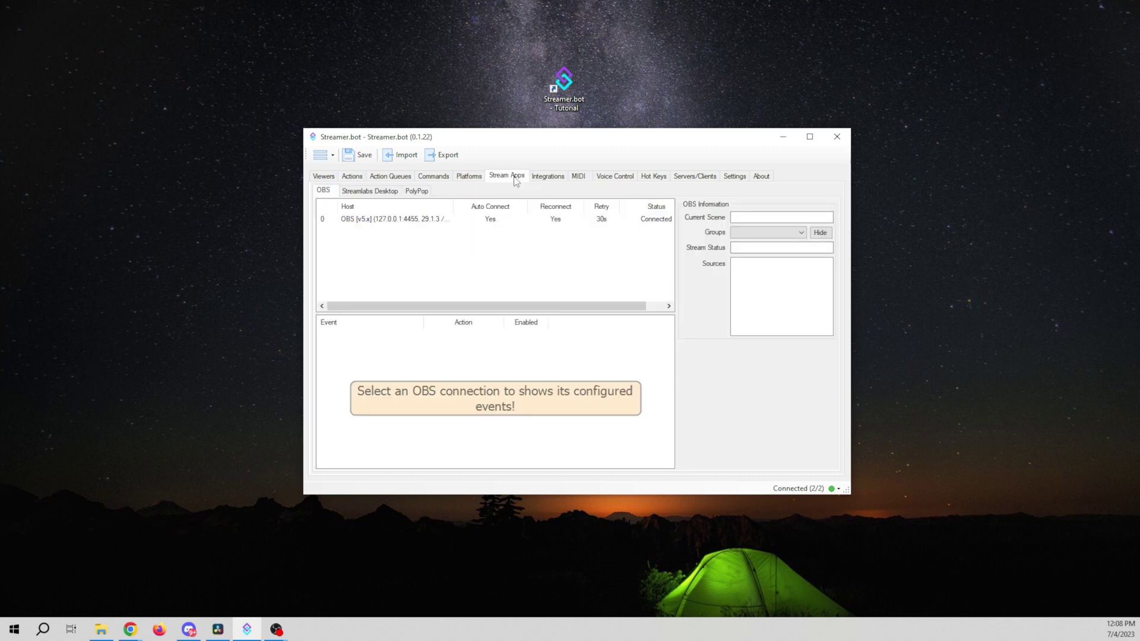
pyautogui.click(352, 177)
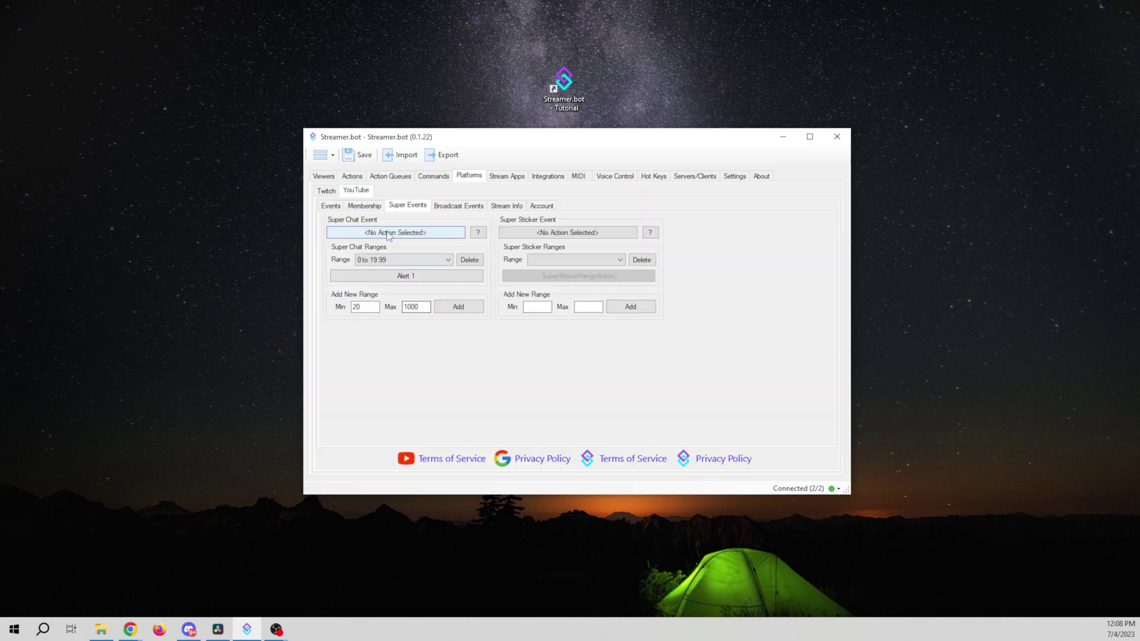
pyautogui.click(331, 206)
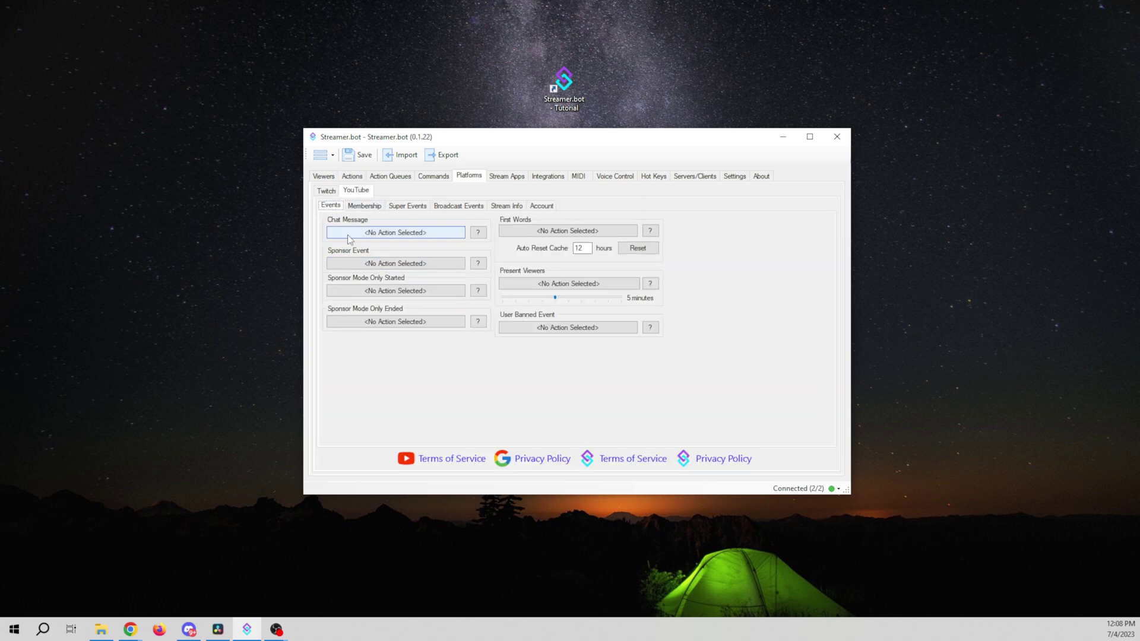
pyautogui.click(359, 205)
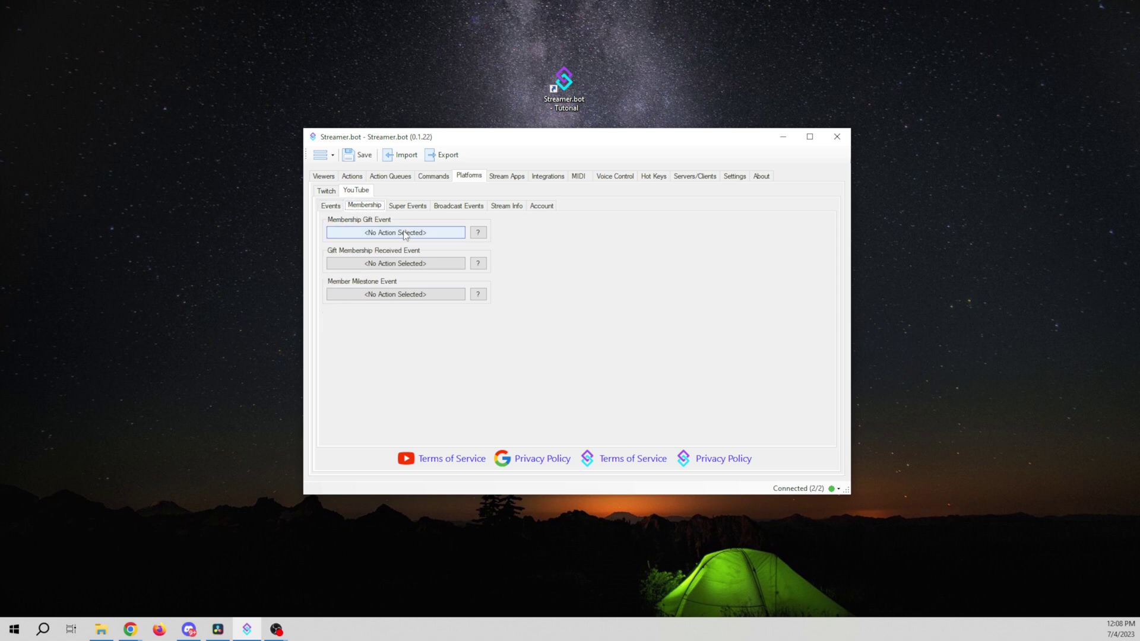
pyautogui.click(449, 208)
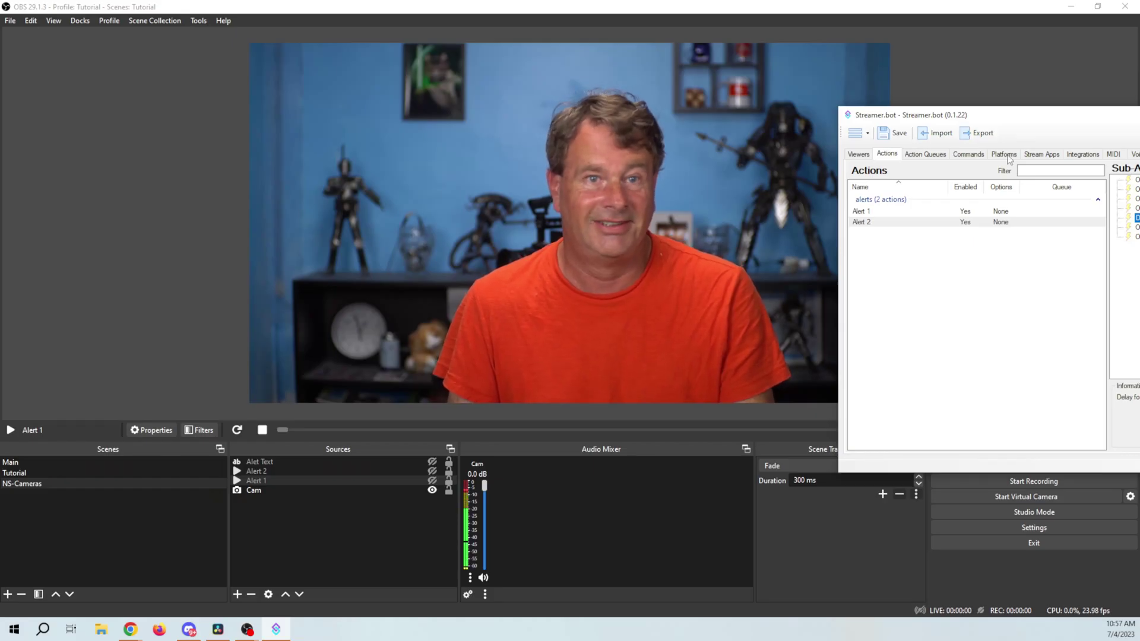
# Examine the sub-action types available for Alert 2 under Actions, Commands and Core, including the If/Else logic, without adding any.
pyautogui.moveTo(1035, 120); pyautogui.dragTo(455, 174)
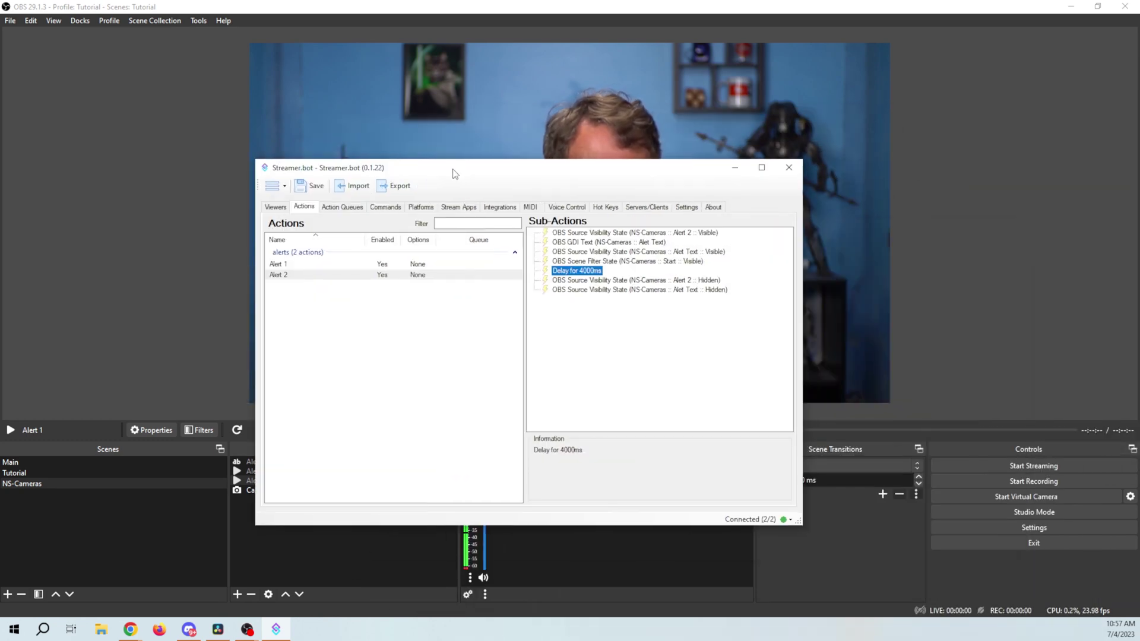
pyautogui.rightClick(565, 340)
pyautogui.moveTo(574, 375)
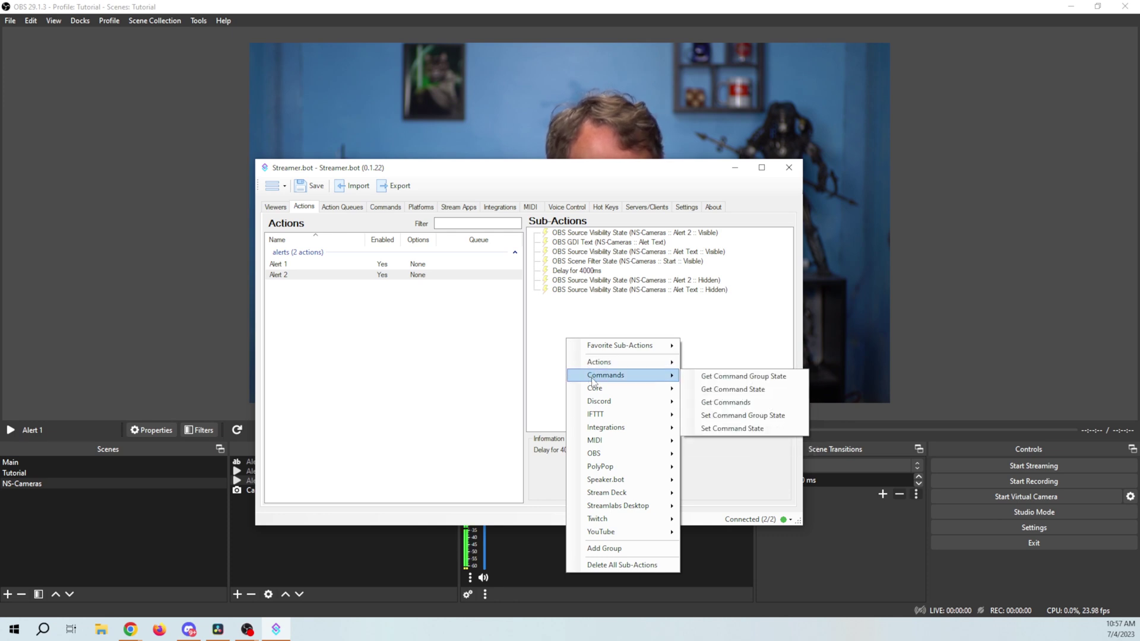
pyautogui.moveTo(626, 366)
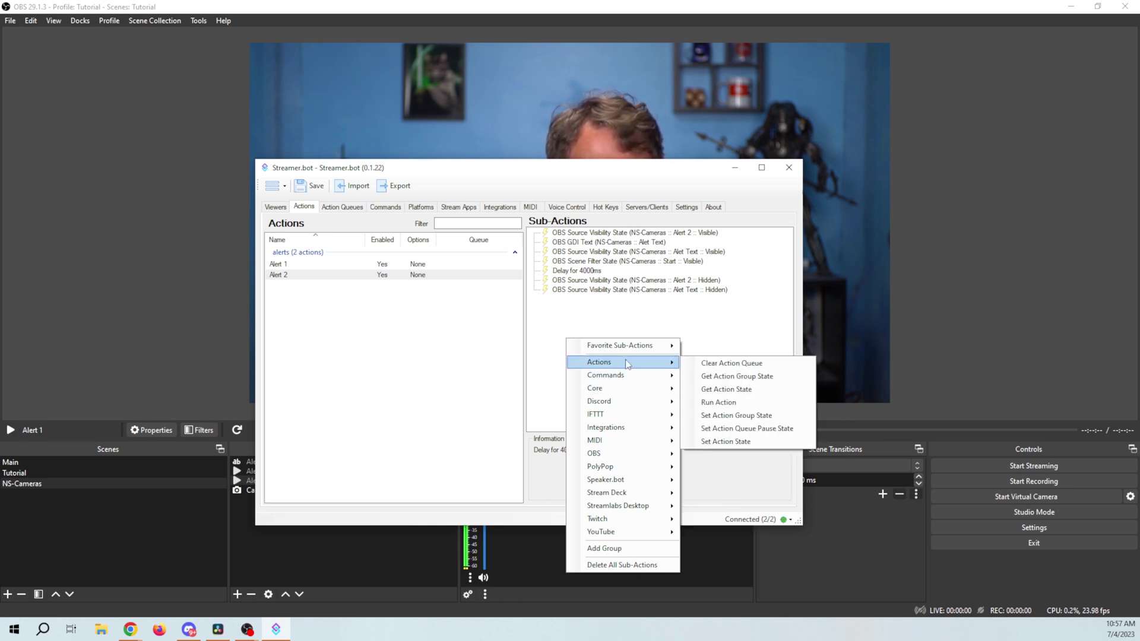
pyautogui.moveTo(621, 388)
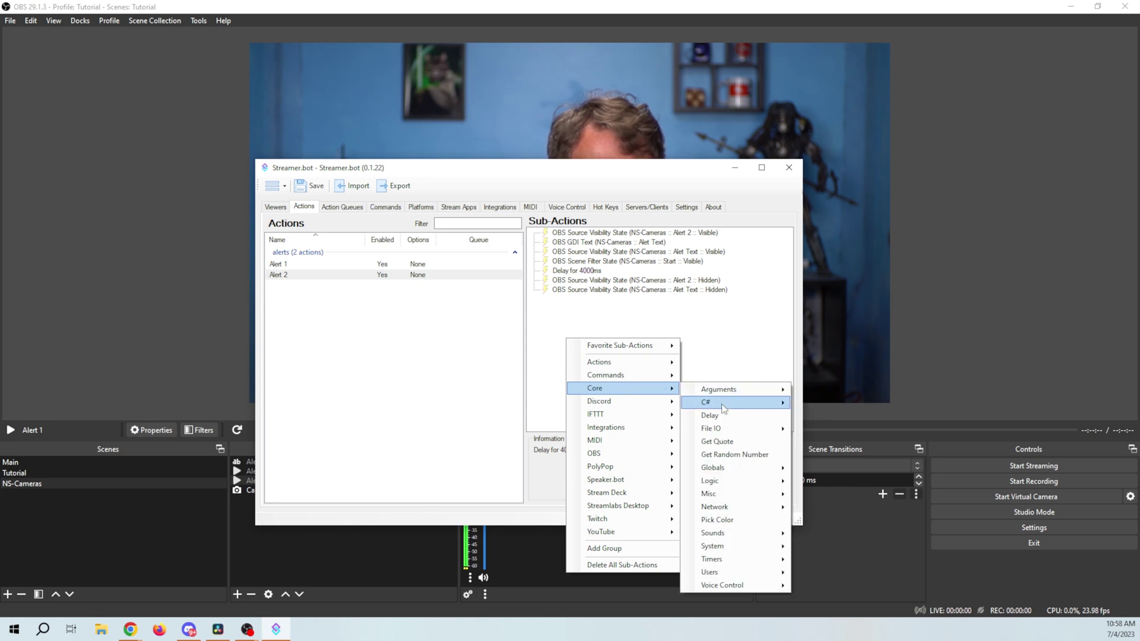
pyautogui.moveTo(722, 484)
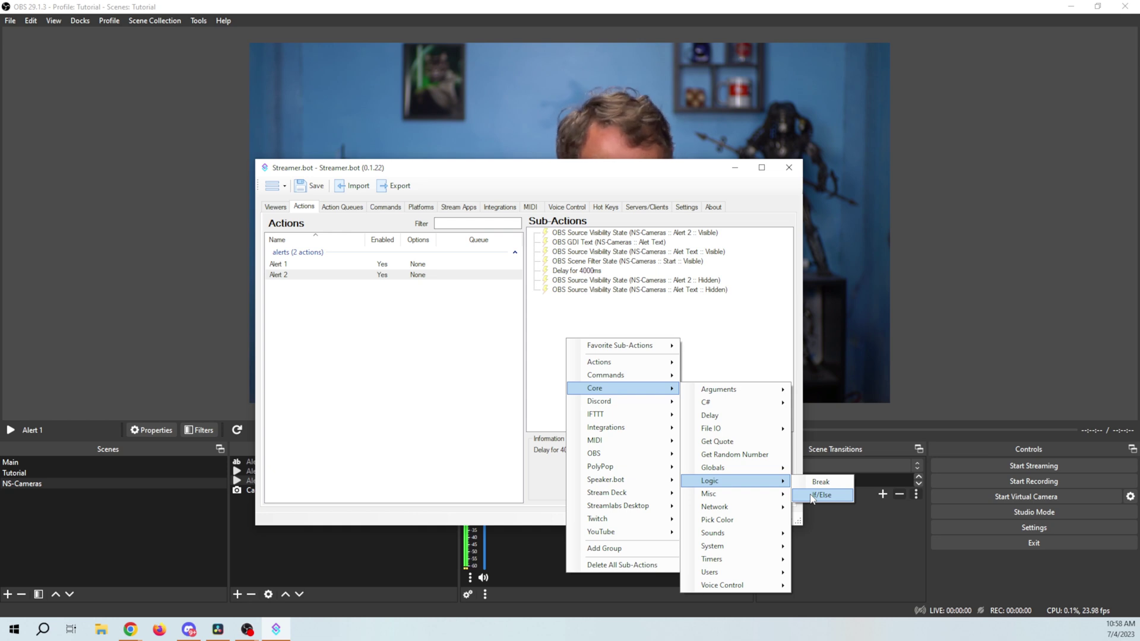
pyautogui.moveTo(451, 167); pyautogui.dragTo(1090, 104)
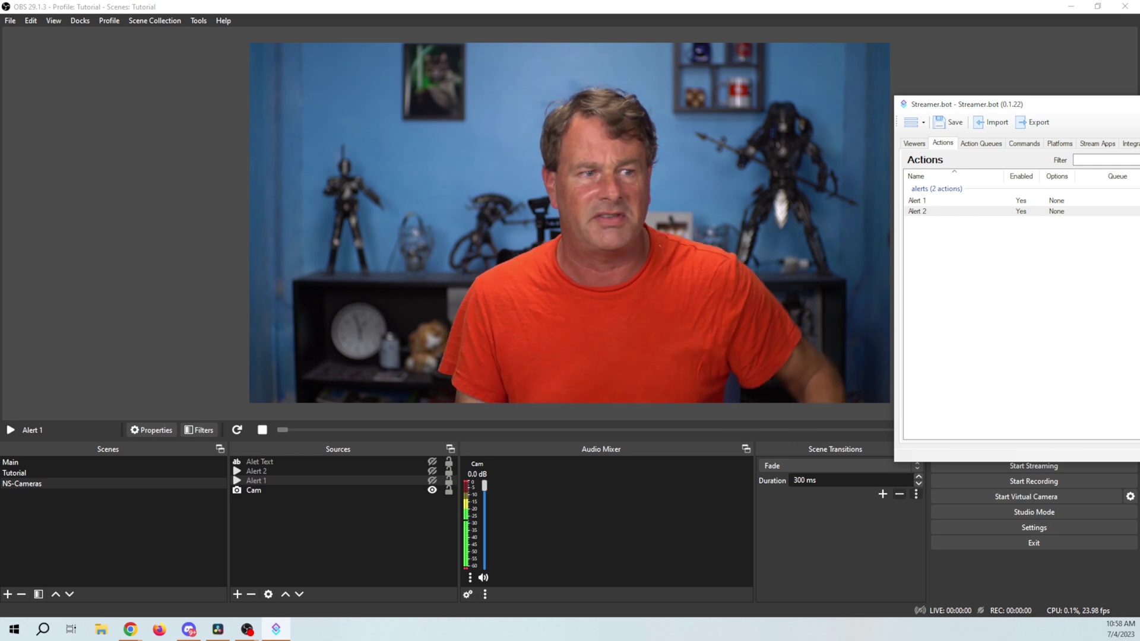
# In the OBS Main scene, shrink the nested NS-Cameras source into the canvas's upper-left corner and scale it back to fill the canvas.
pyautogui.click(116, 464)
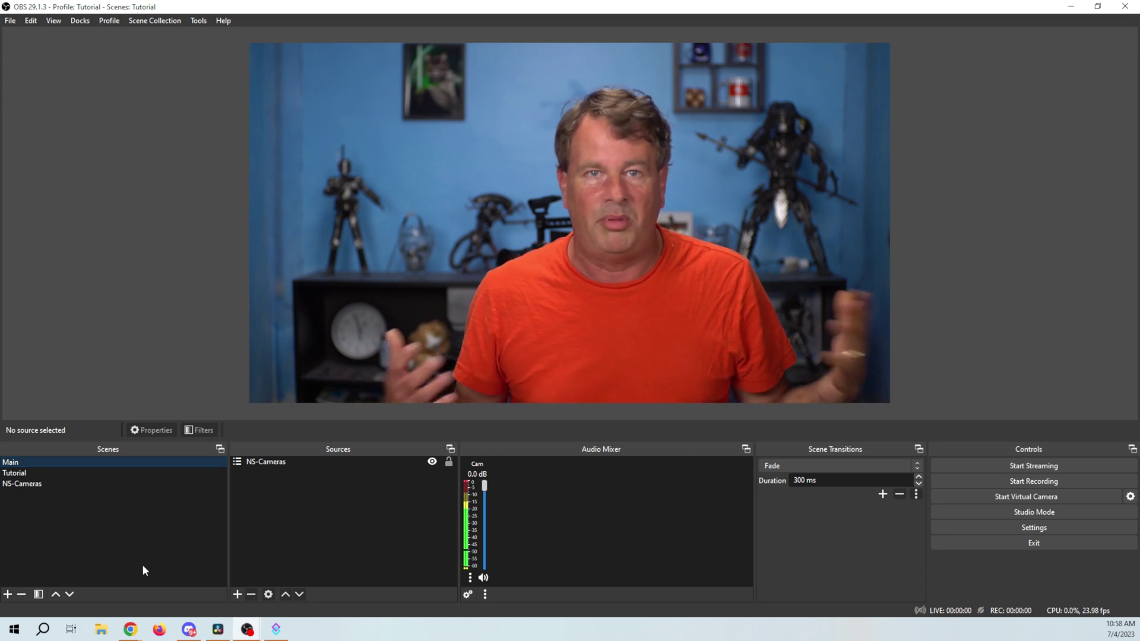
pyautogui.moveTo(476, 240); pyautogui.dragTo(364, 232)
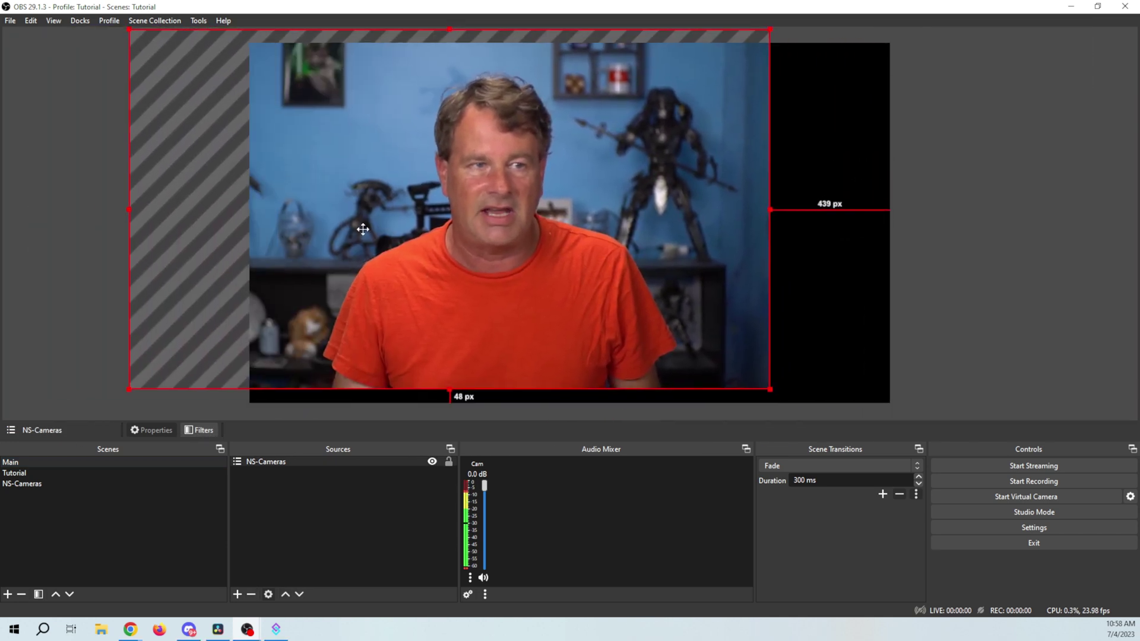
pyautogui.moveTo(764, 393); pyautogui.dragTo(445, 152)
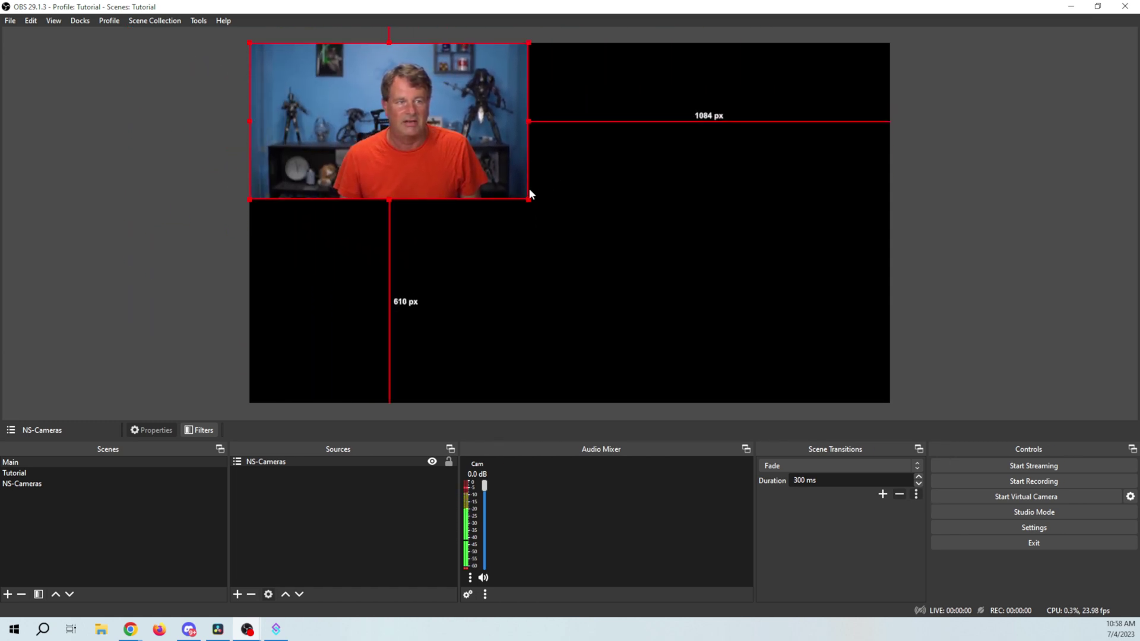
pyautogui.moveTo(528, 200); pyautogui.dragTo(537, 204)
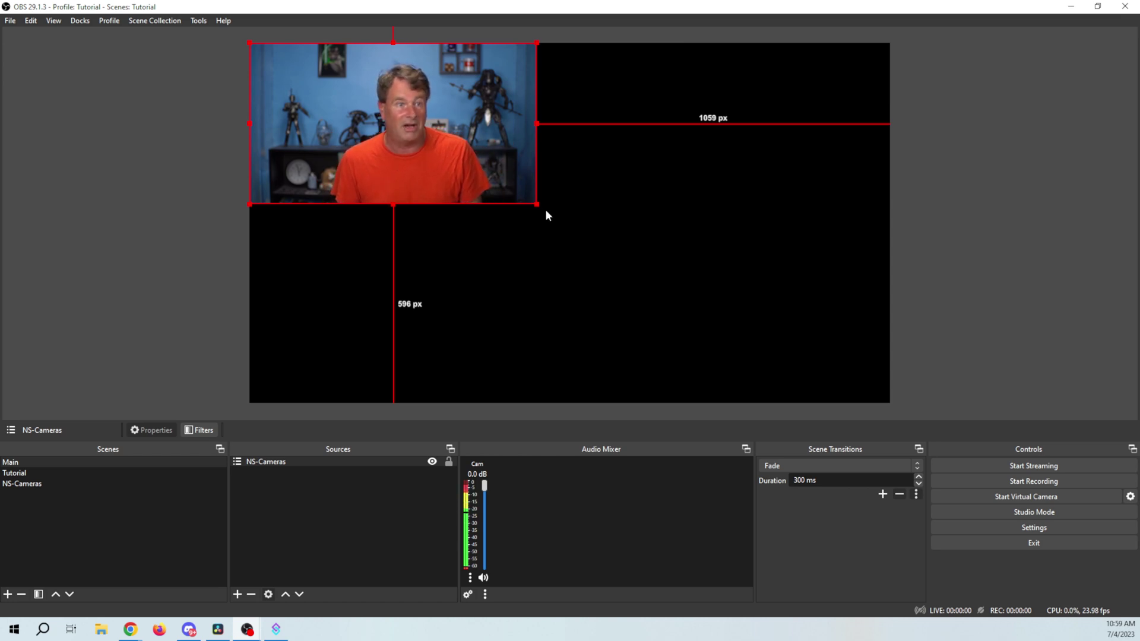
pyautogui.moveTo(537, 205); pyautogui.dragTo(783, 394)
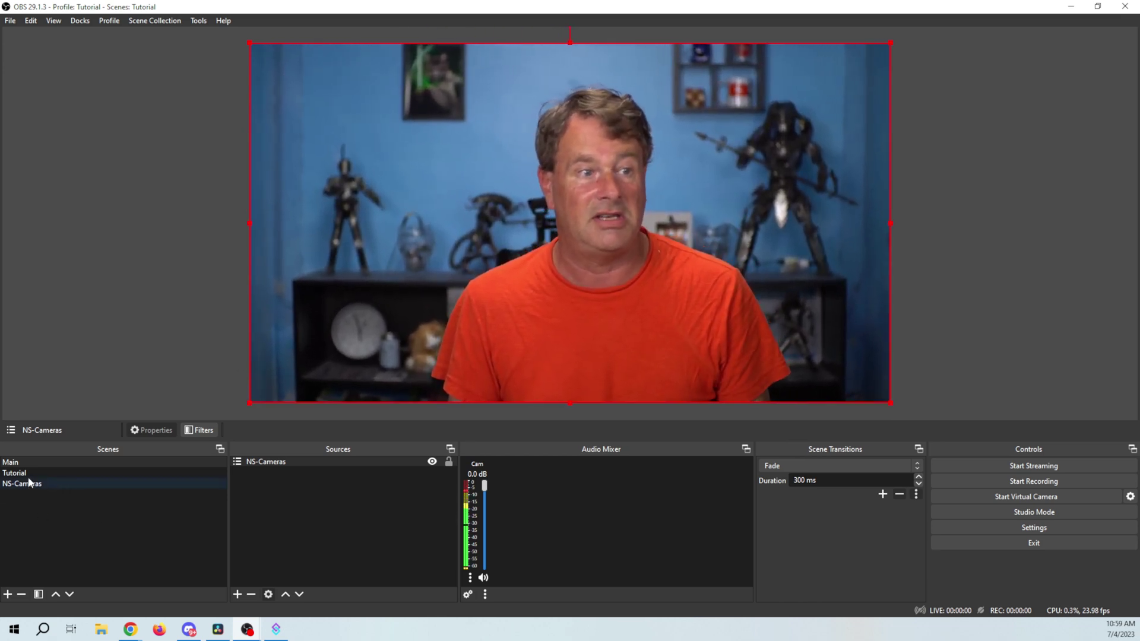
pyautogui.moveTo(469, 306); pyautogui.dragTo(581, 225)
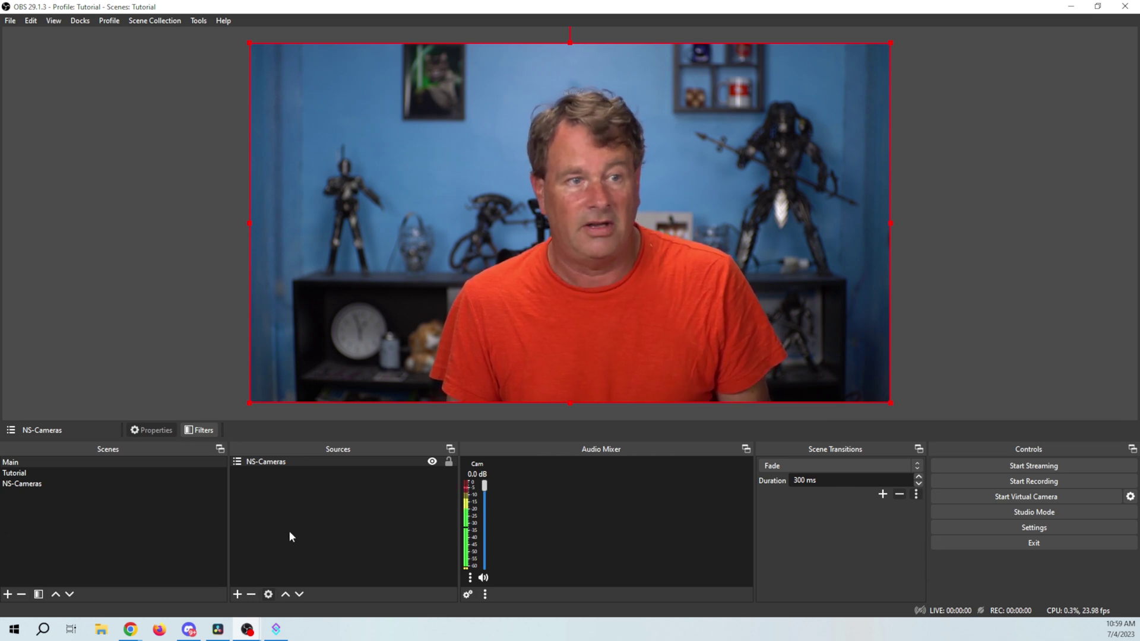
# Switch back to Streamer.bot and move its window clear of the OBS preview.
pyautogui.hotkey('alt', 'Tab')
pyautogui.moveTo(1128, 108); pyautogui.dragTo(1139, 178)
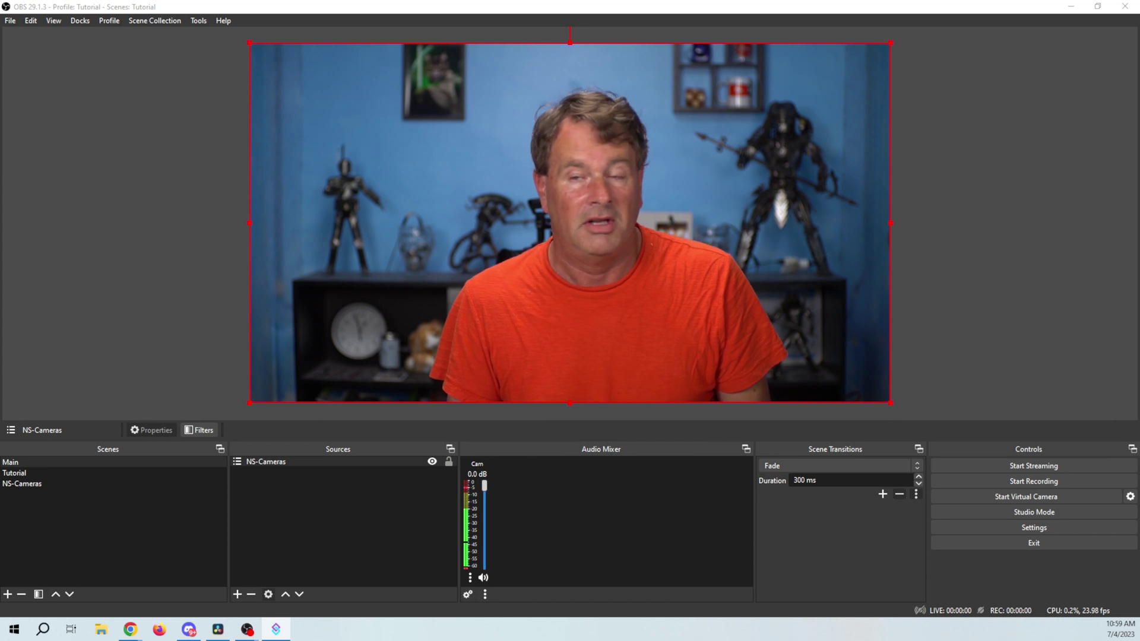